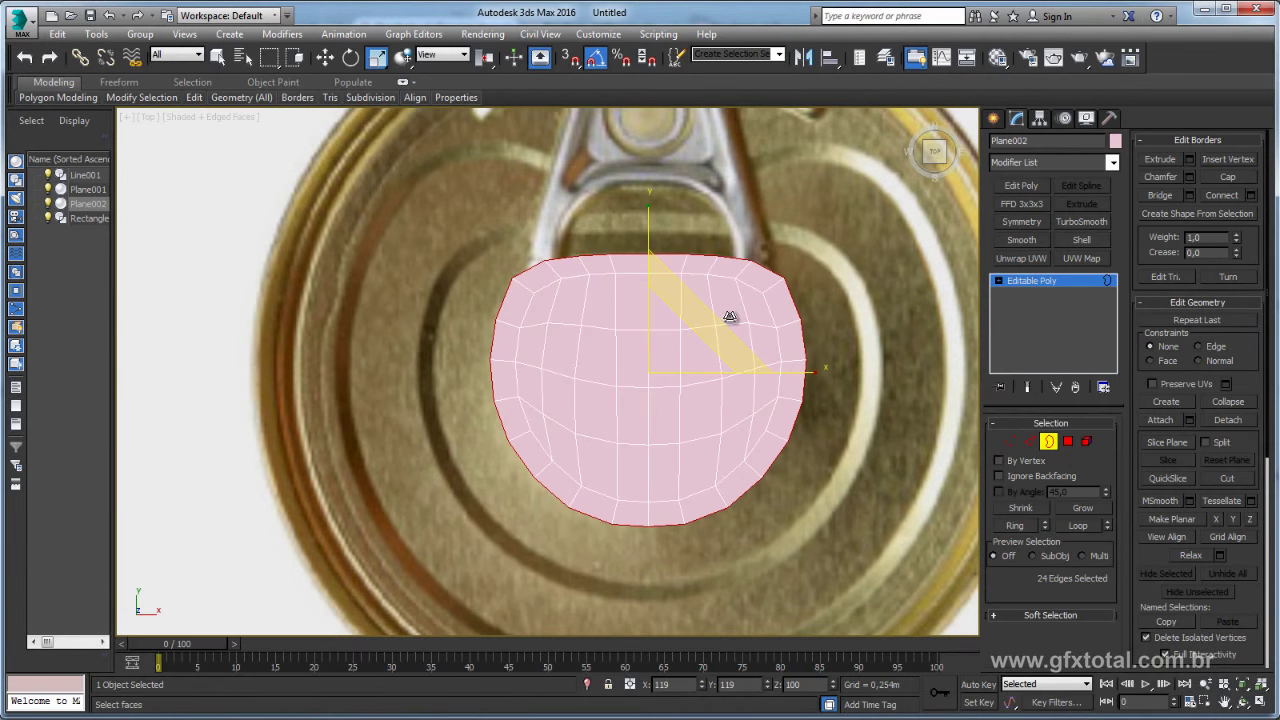
- Scale the pink plane mesh down slightly so it fits inside the lid's inner ring
left_click_drag(730, 317, 734, 312)
- In Vertex mode, move the upper-left and left-edge vertices outward onto the inner ring
left_click(1011, 441)
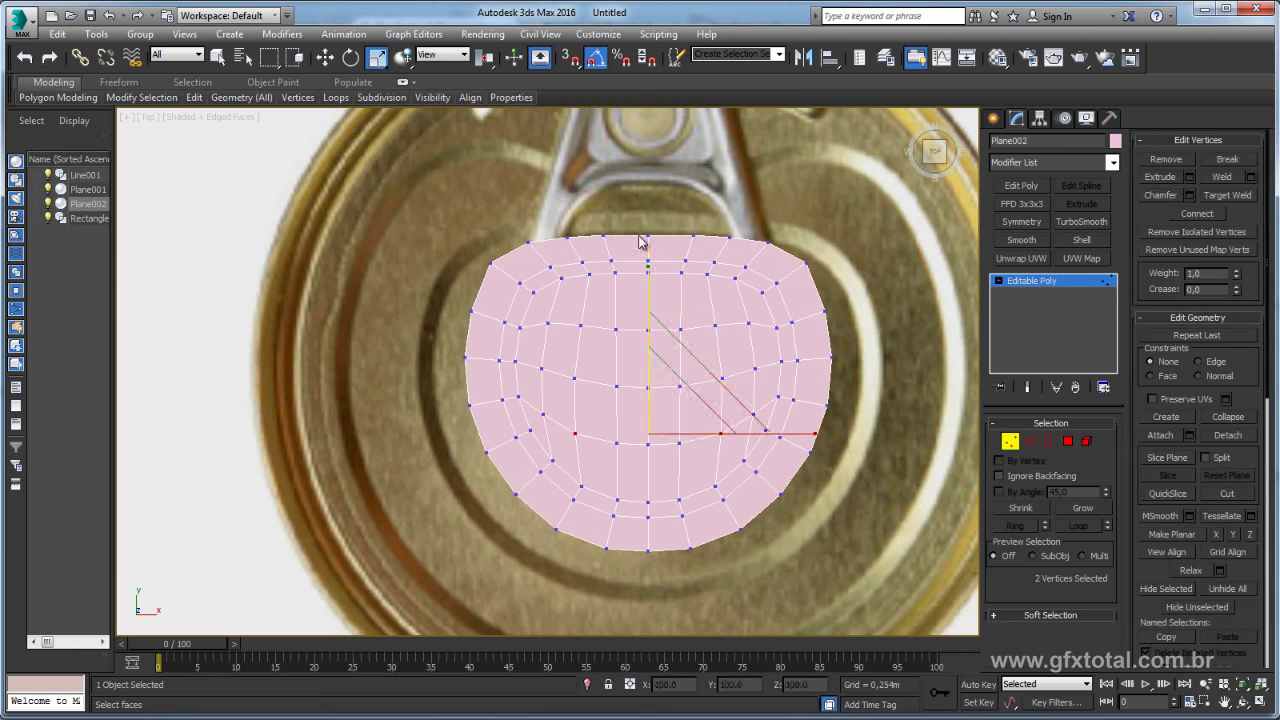
scroll(640, 260, "up", 2)
left_click(510, 300)
key("w")
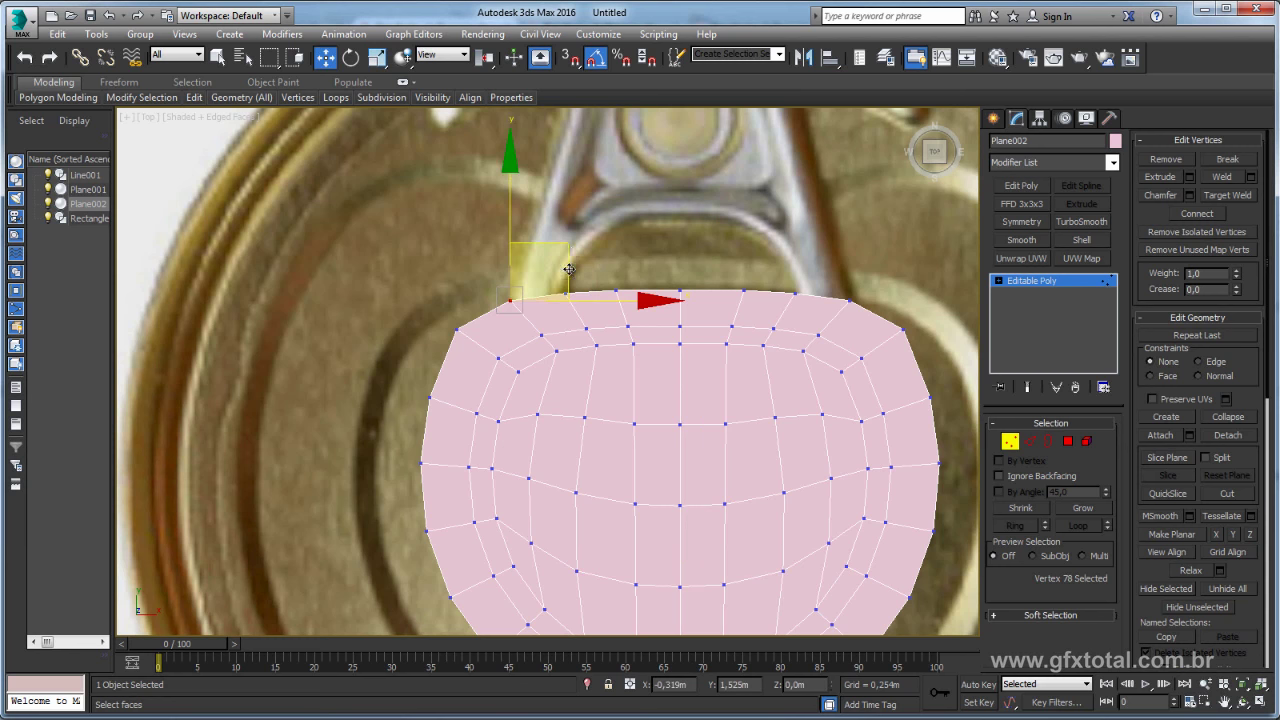
mouse_move(561, 250)
left_mouse_down()
mouse_move(532, 243)
mouse_move(472, 276)
mouse_move(430, 277)
left_mouse_up()
left_click(456, 328)
left_click(430, 398)
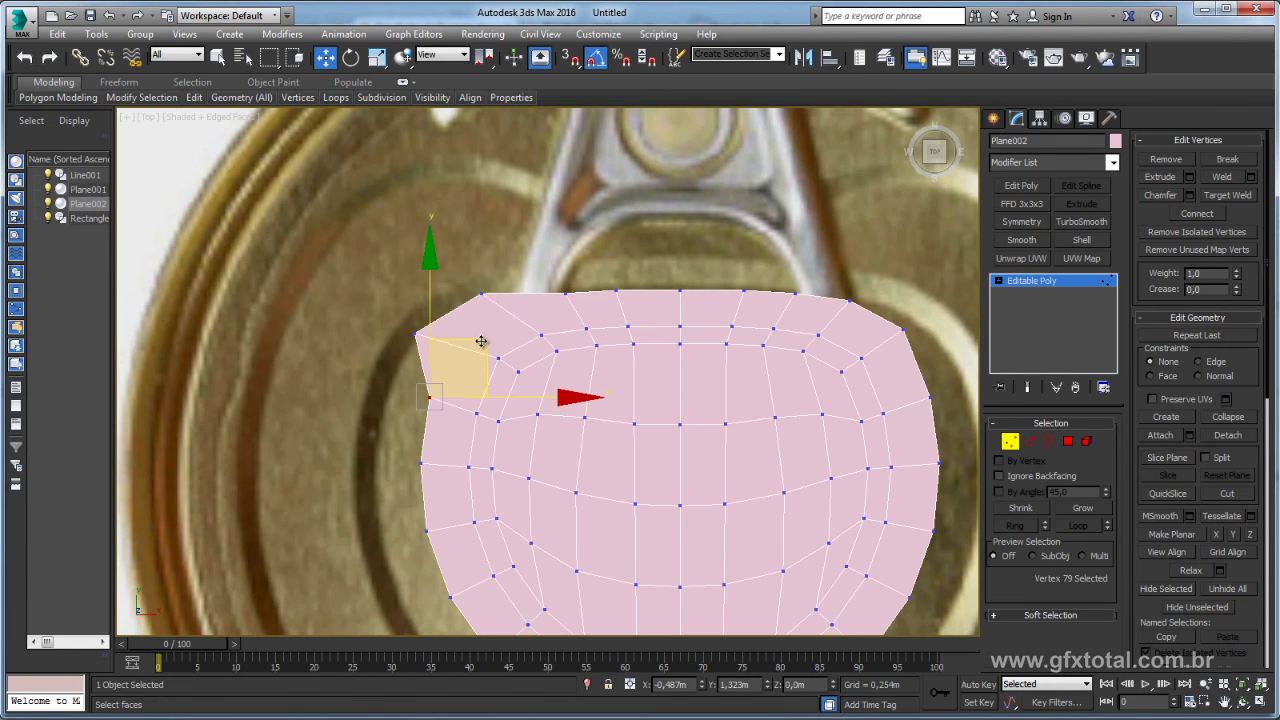
left_click_drag(480, 343, 438, 344)
left_click(420, 463)
left_click_drag(466, 422, 422, 419)
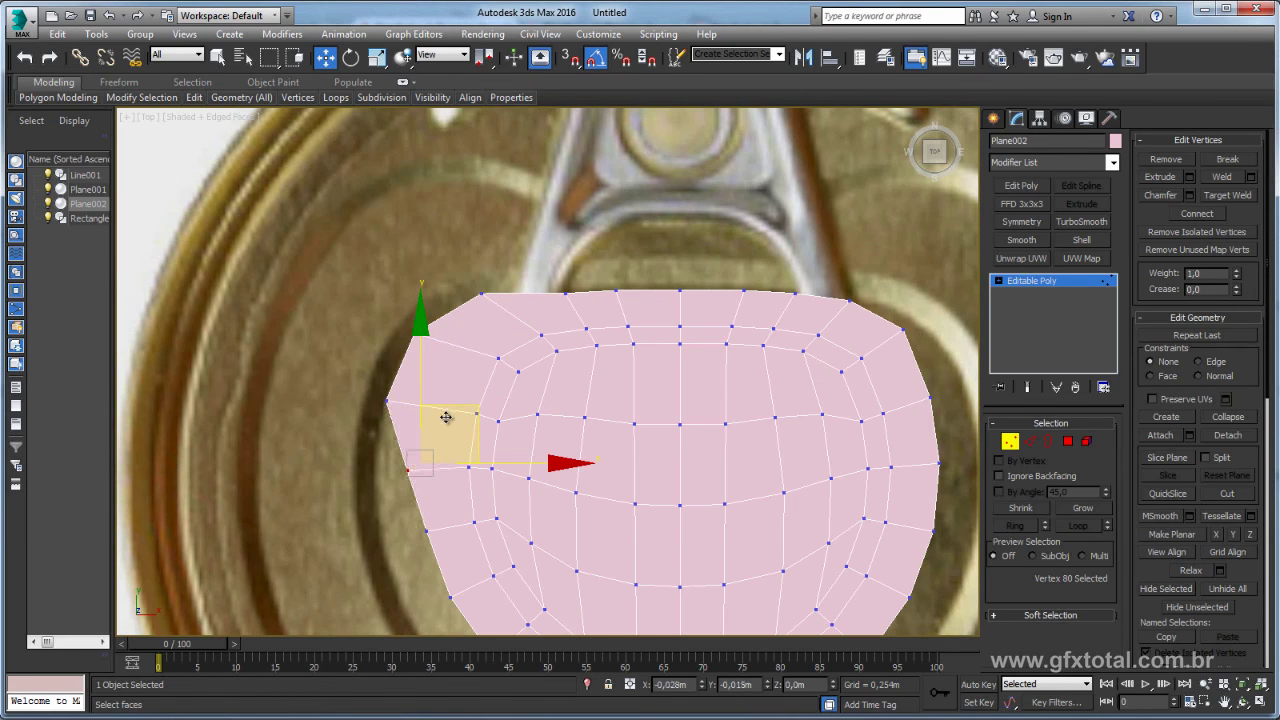
middle_click_drag(422, 419, 449, 409)
- Pull the lower-left vertices toward the notch and push the bottom-centre vertex down into it
left_click(436, 392)
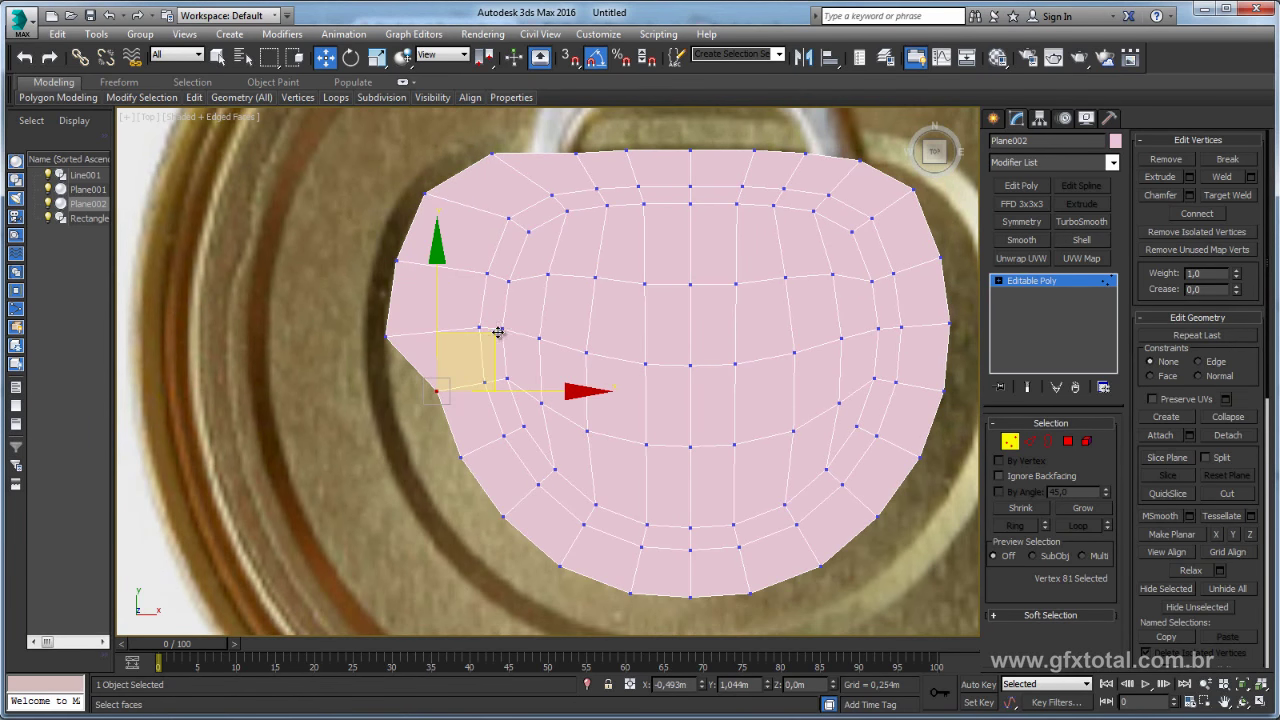
left_click_drag(492, 335, 456, 363)
left_click(460, 457)
left_click_drag(524, 398, 495, 441)
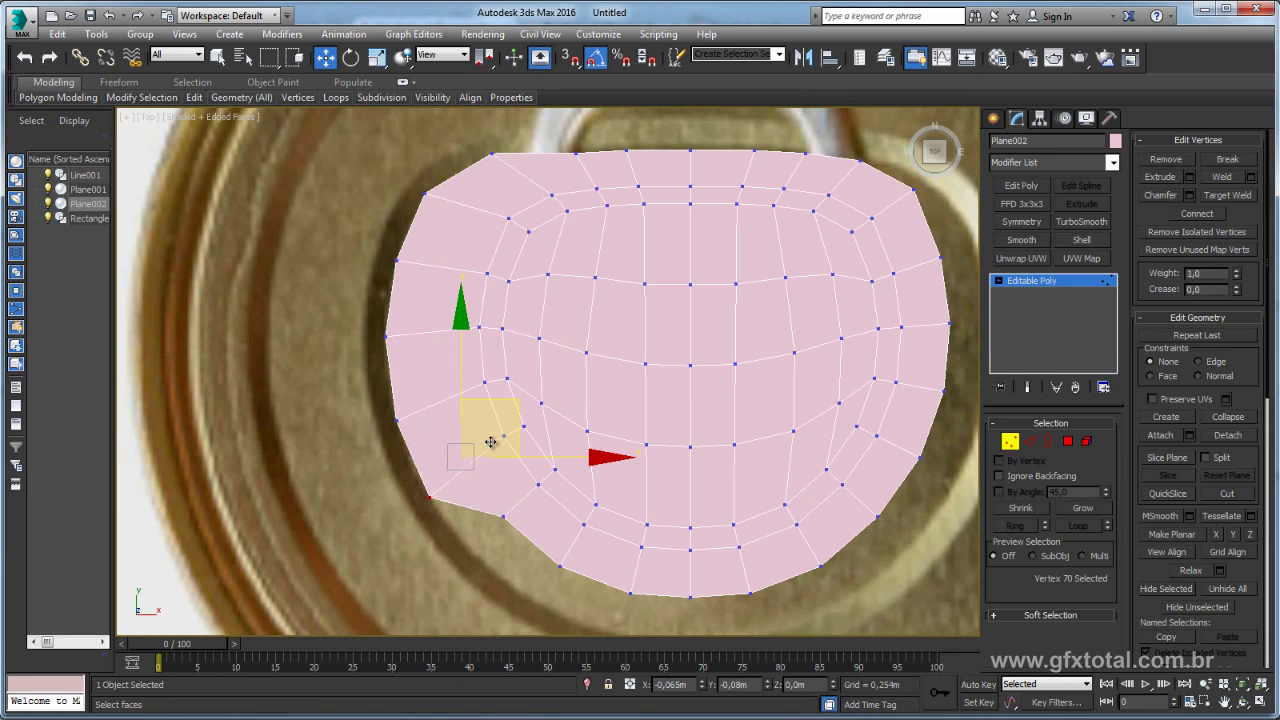
middle_click_drag(532, 541, 563, 345)
left_click(533, 320)
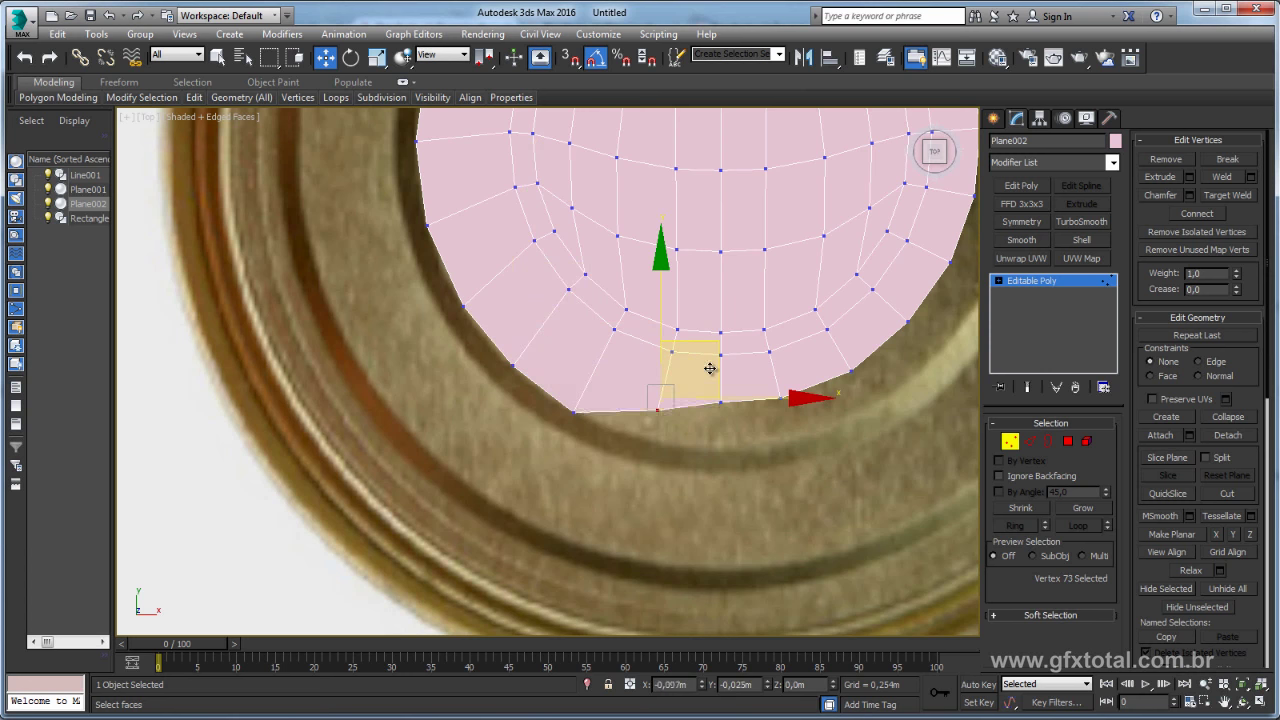
left_click(681, 301)
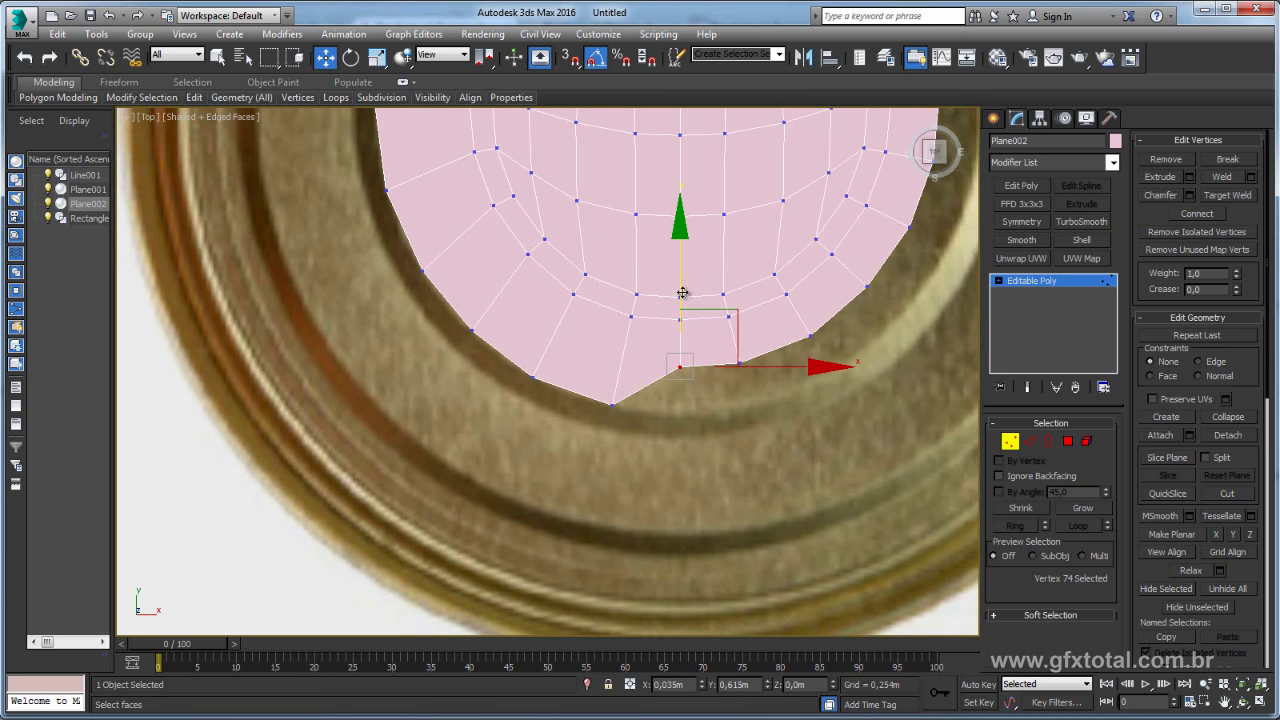
left_click_drag(681, 308, 681, 326)
scroll(678, 330, "down", 5)
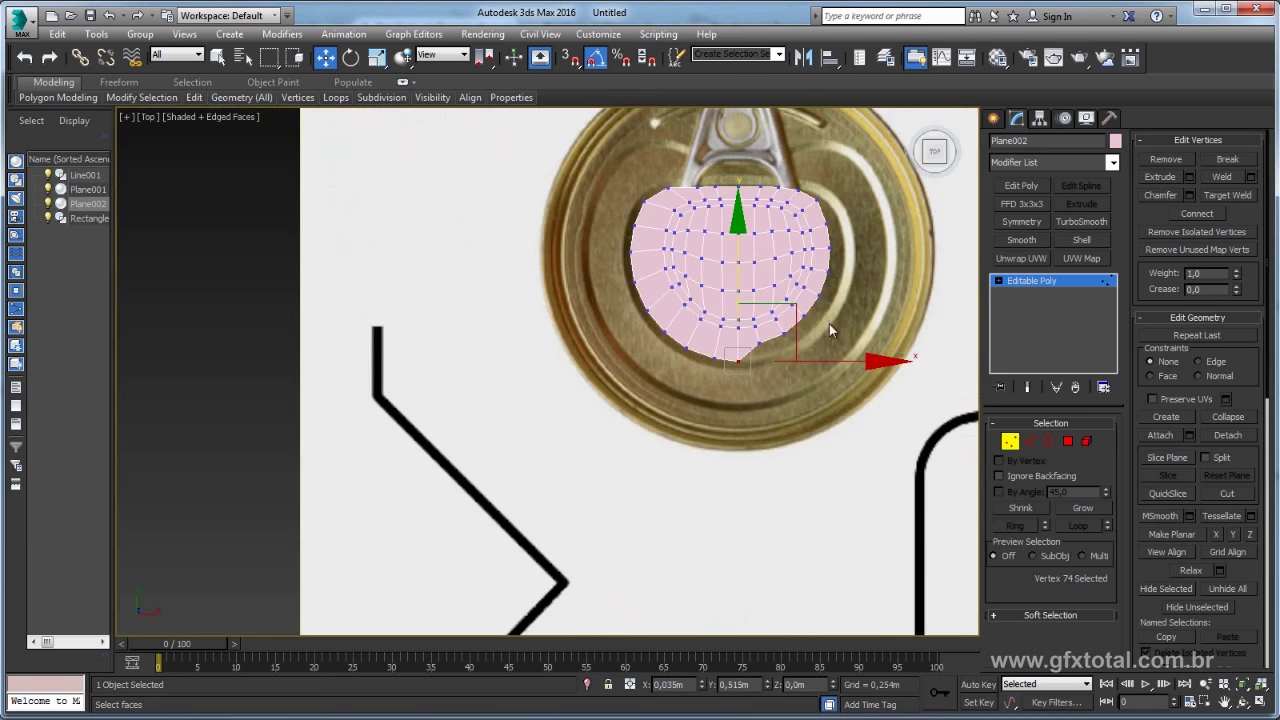
left_click(1069, 442)
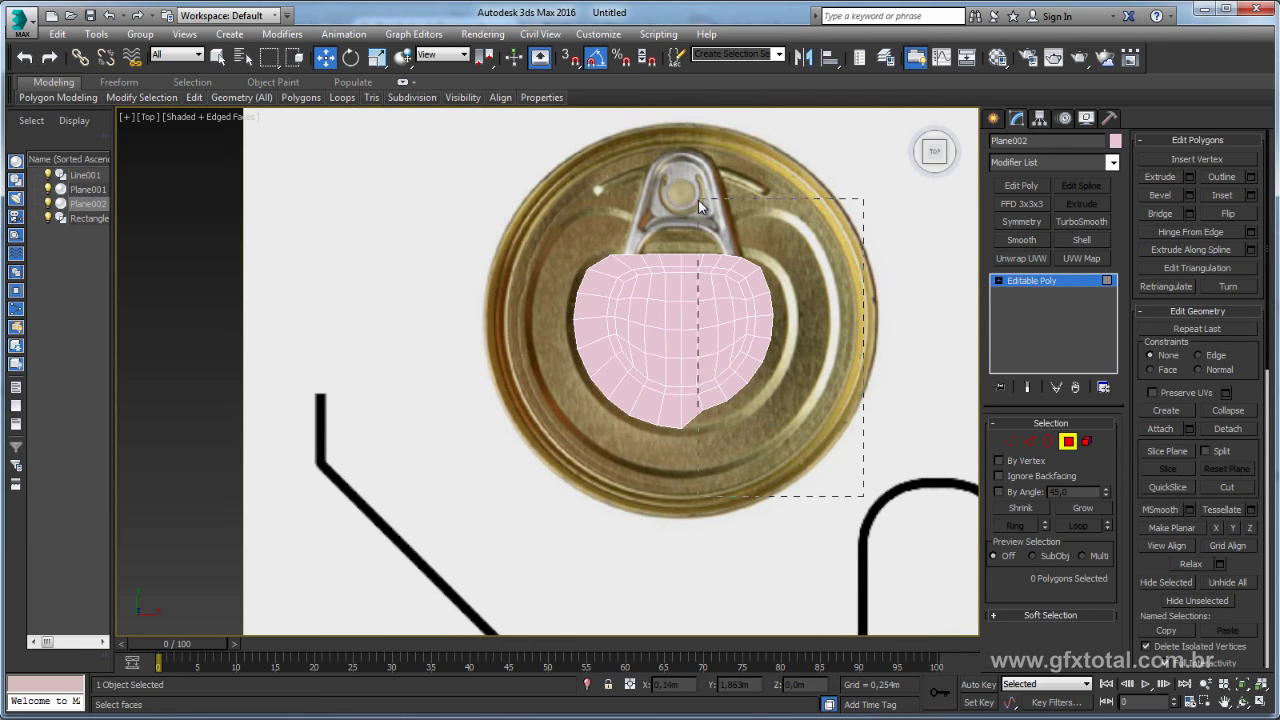
- Select and delete the polygons of the mesh's right half
left_click_drag(700, 207, 700, 207)
key("Delete")
scroll(628, 289, "up", 4)
key("4")
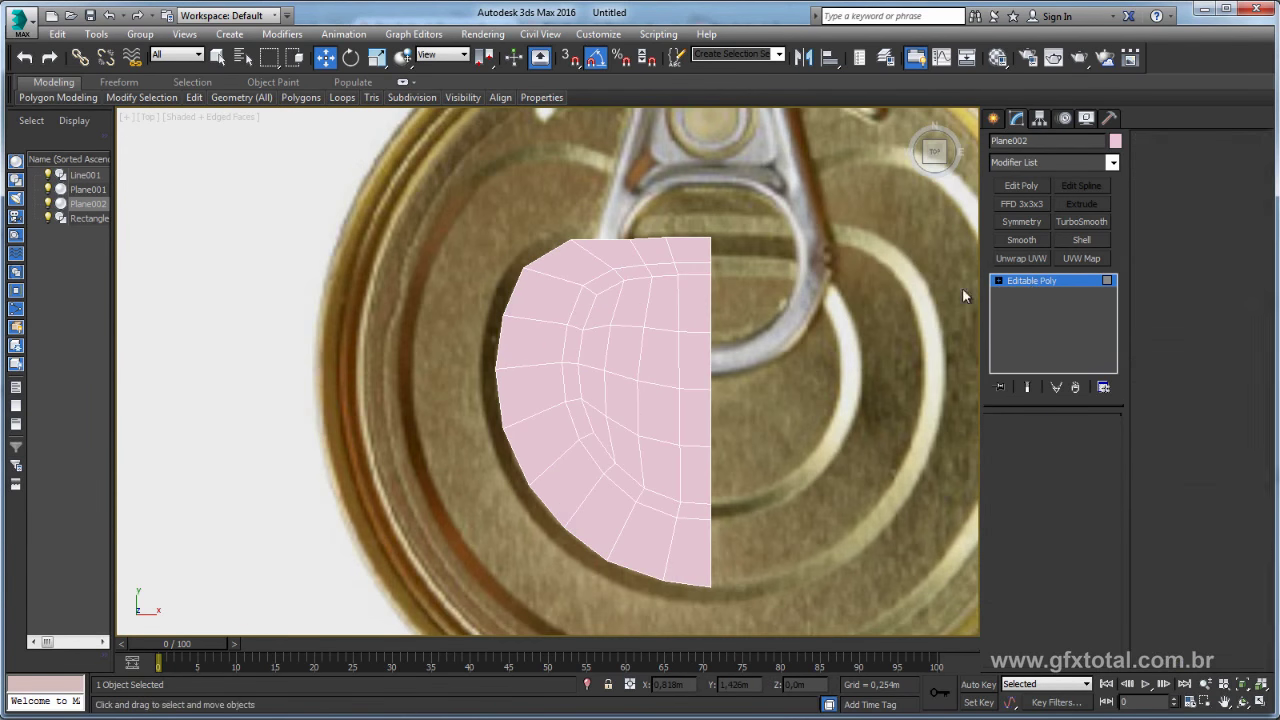
- Mirror the left half with a flipped Symmetry modifier and collapse it to Editable Poly
left_click(1040, 222)
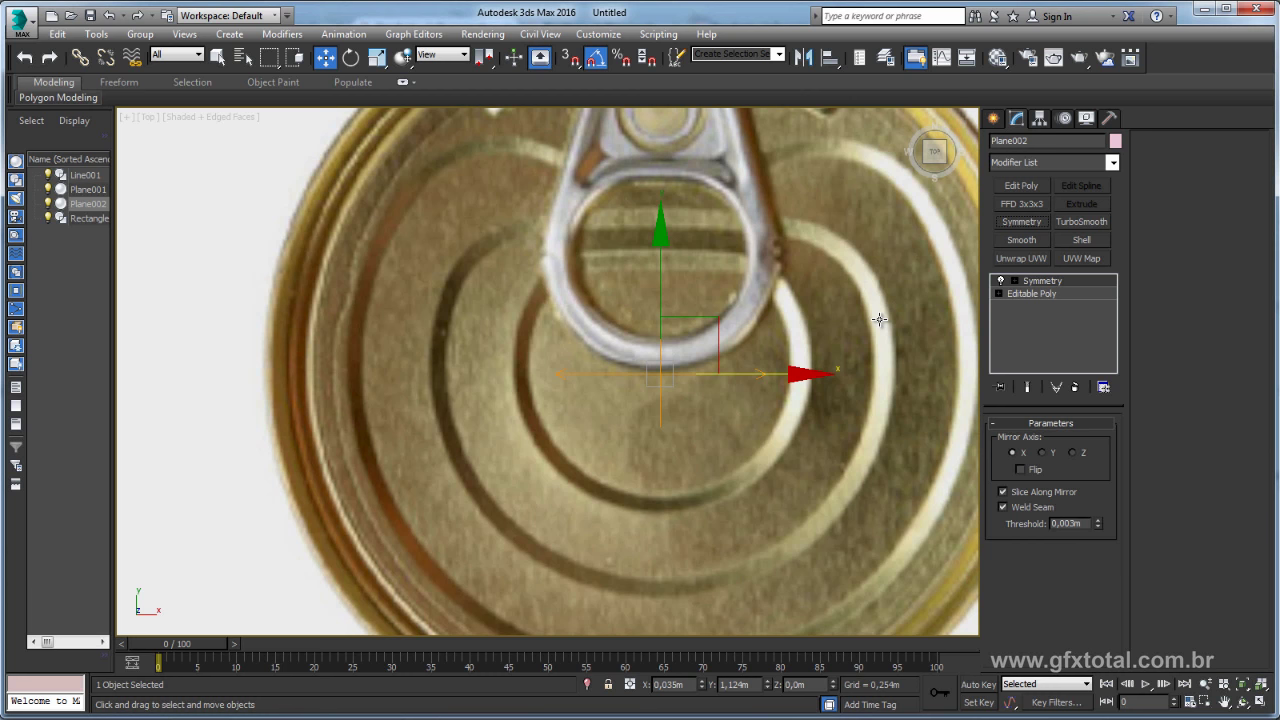
left_click(1021, 470)
middle_click_drag(776, 409, 738, 373)
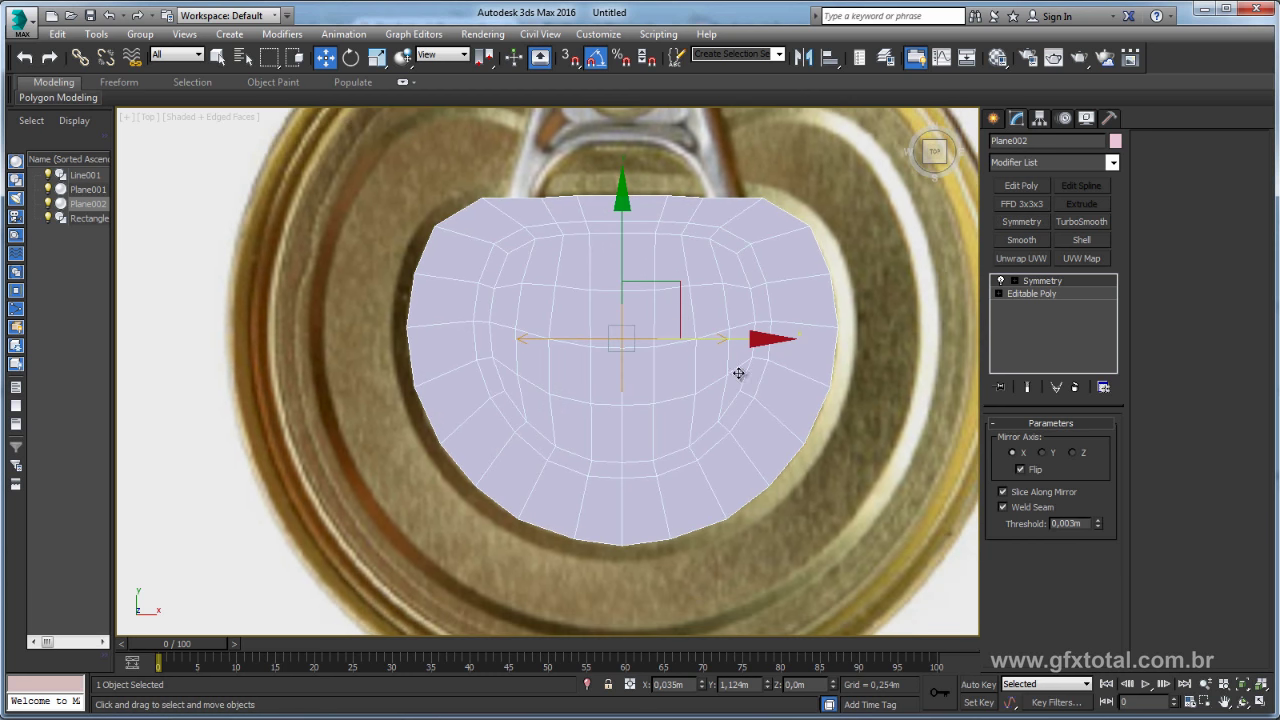
right_click(634, 270)
left_click(835, 440)
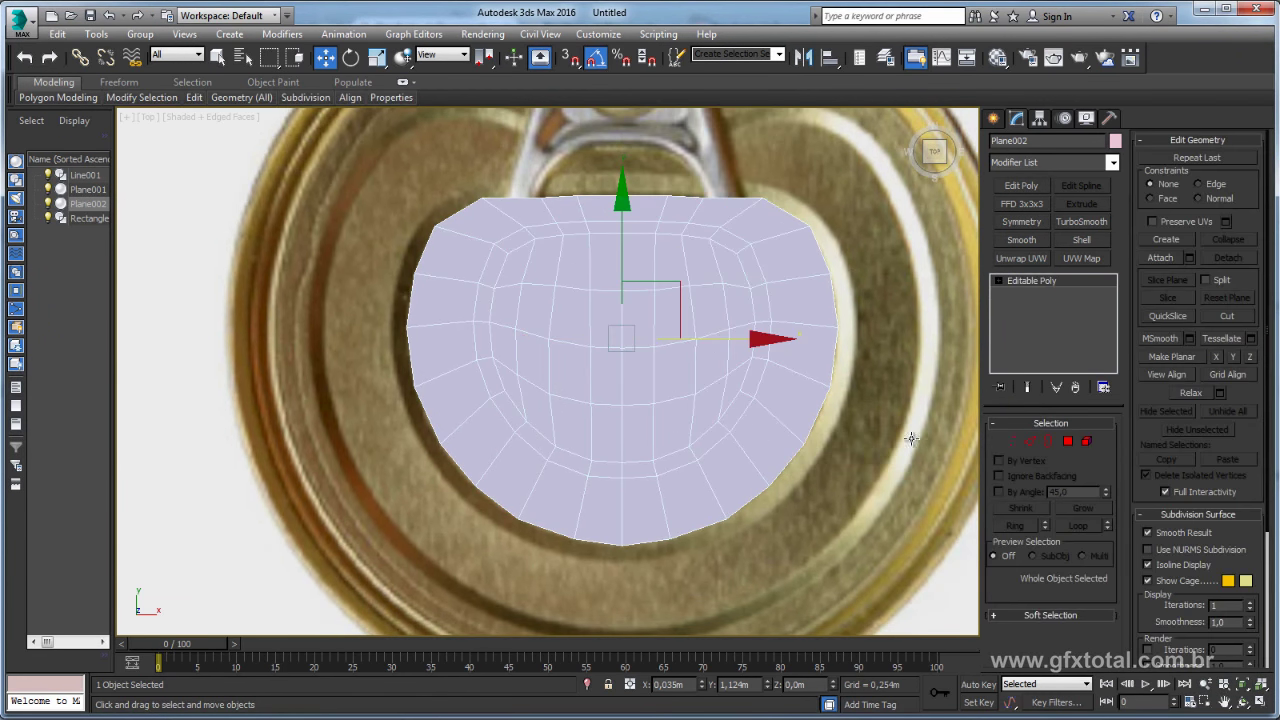
left_click(1046, 442)
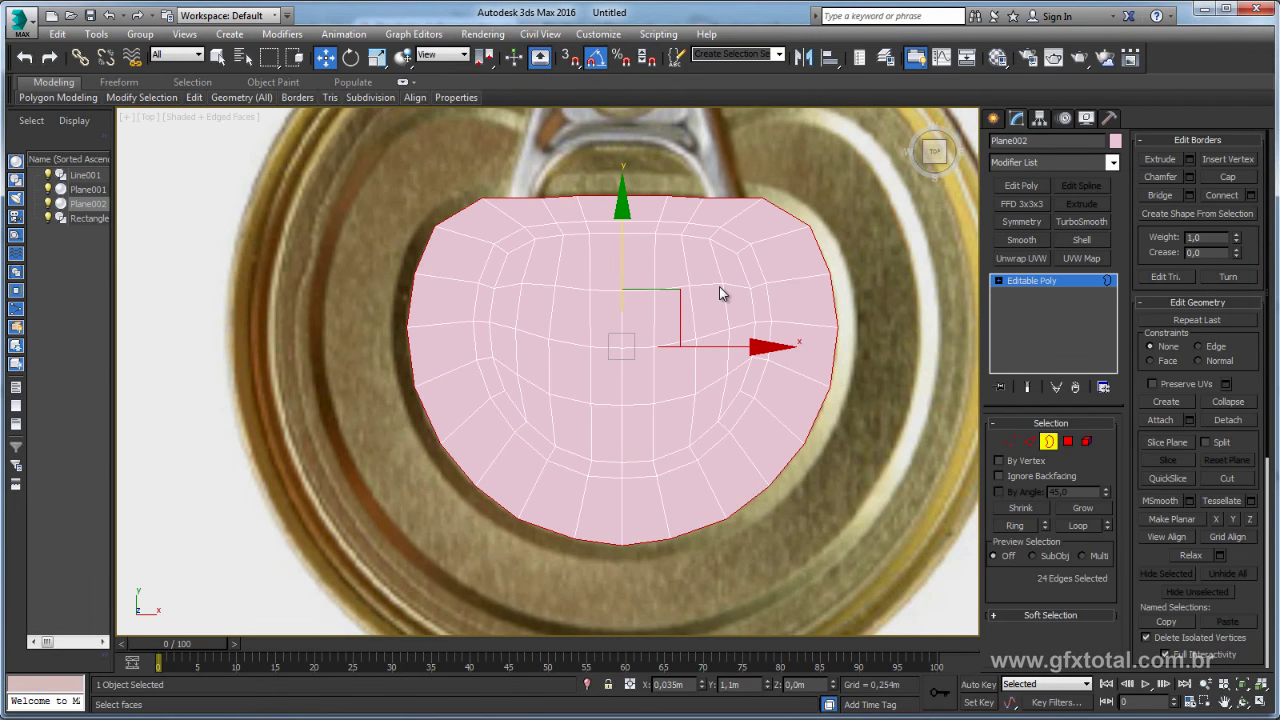
- Uniformly scale the outer border up toward the lid's inner ring
key("r")
middle_click_drag(724, 273, 692, 317)
left_click_drag(692, 317, 668, 343)
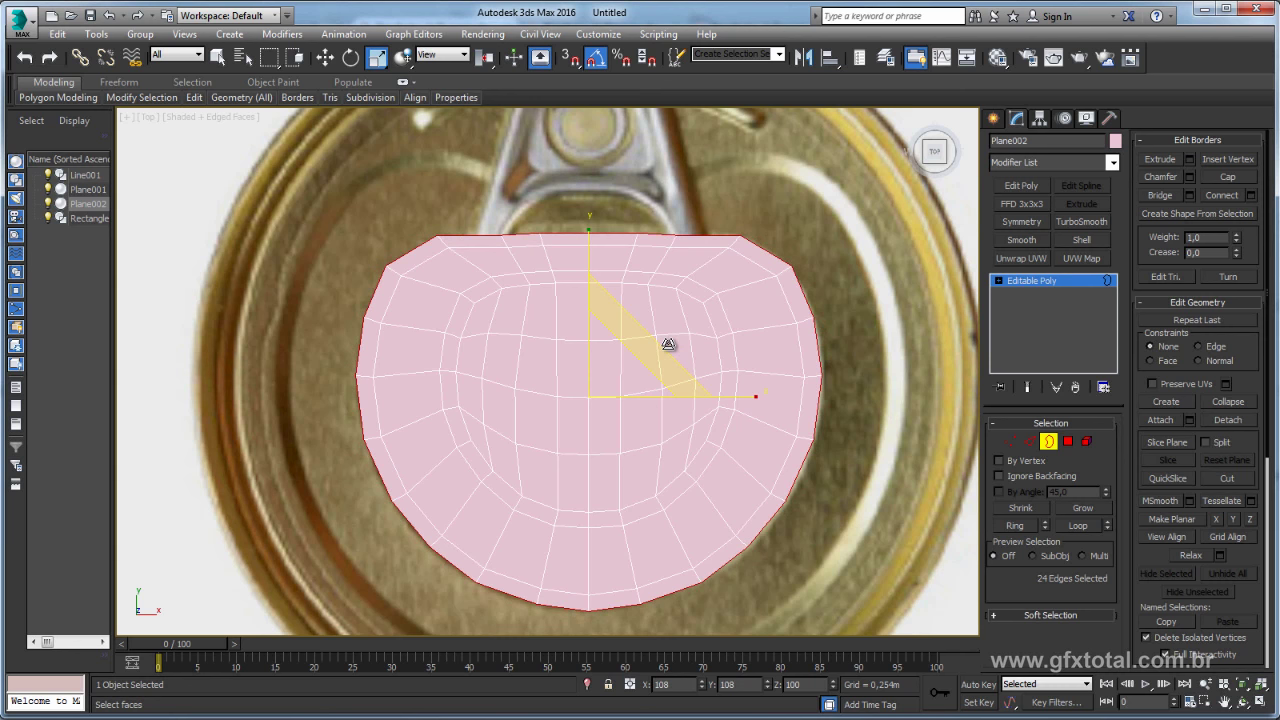
left_click(1030, 442)
left_click(1008, 441)
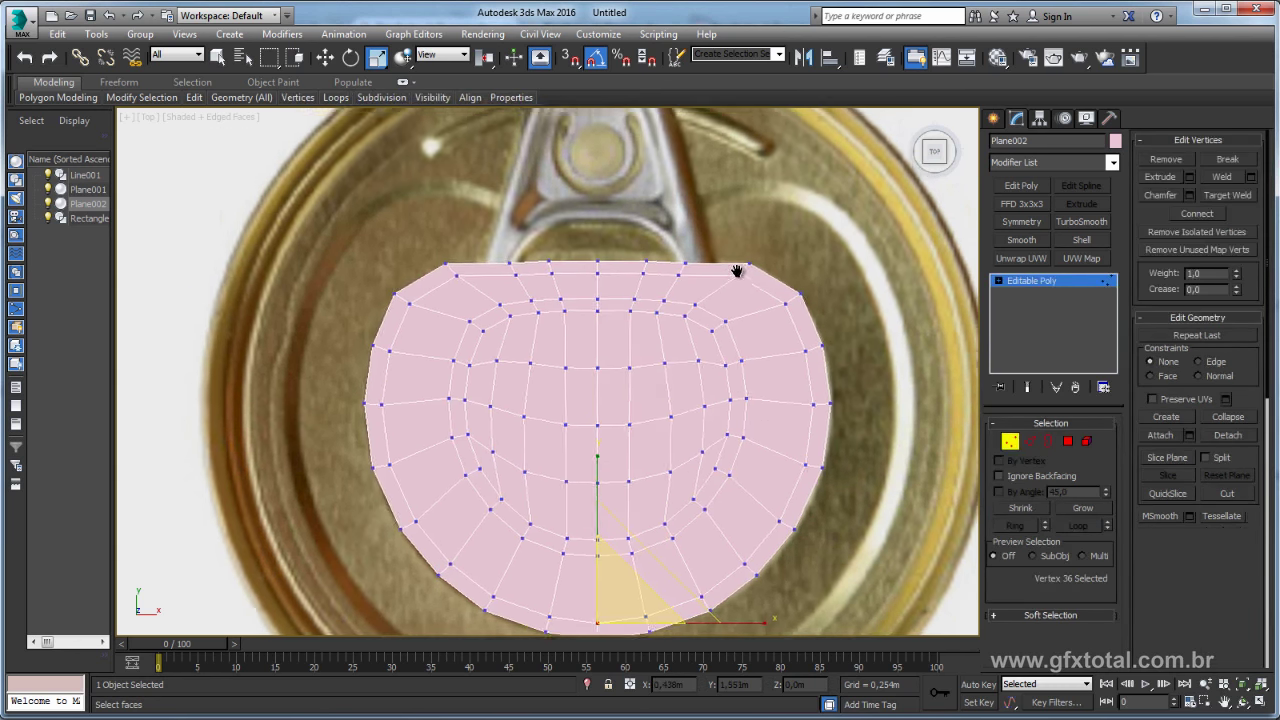
scroll(732, 293, "up", 3)
left_click(1048, 441)
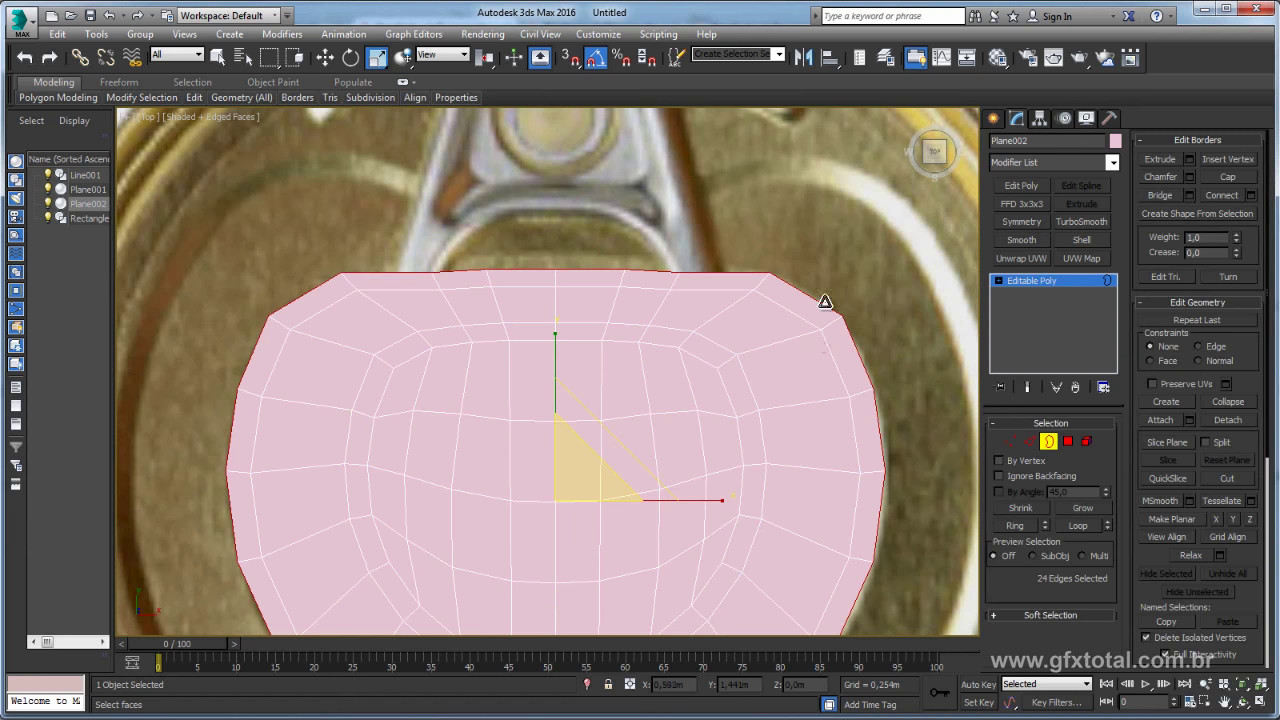
scroll(750, 320, "down", 3)
left_click_drag(705, 353, 724, 347)
middle_click_drag(640, 270, 678, 250)
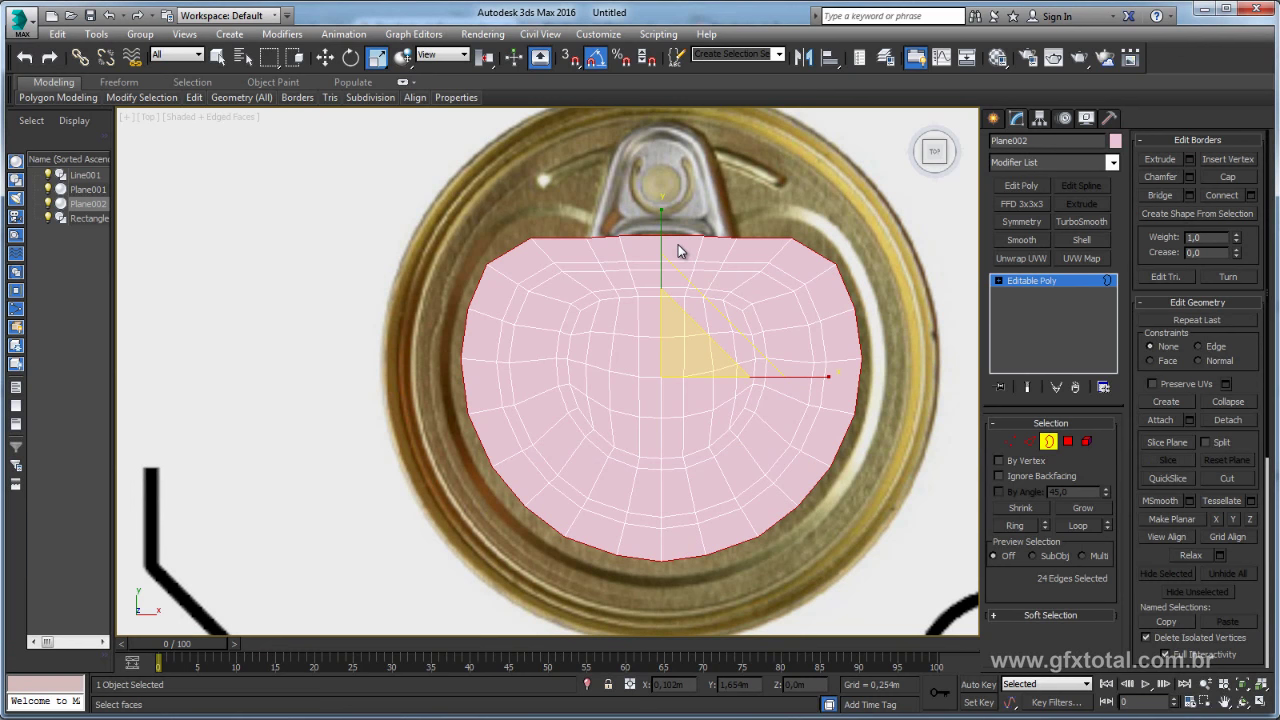
- Turn on See-Through display with Alt+X and pick a top-edge vertex near the pull tab
key("alt+x")
scroll(680, 260, "up", 2)
scroll(711, 332, "up", 2)
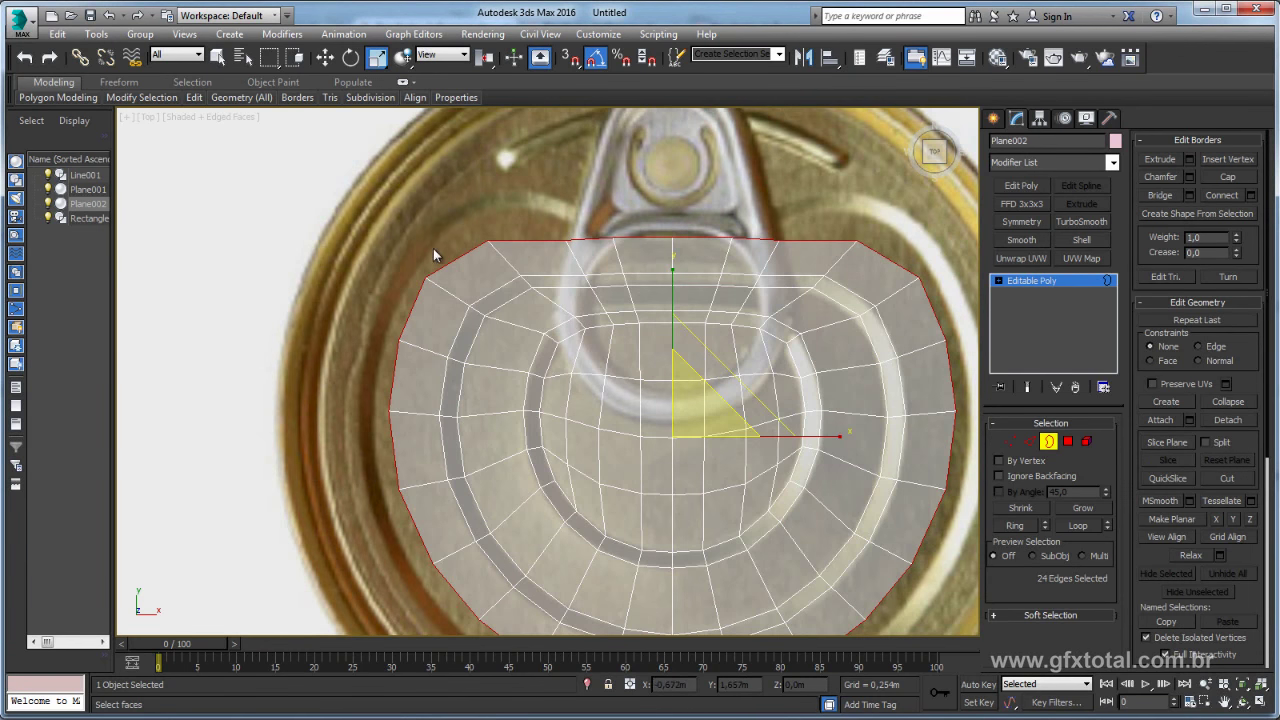
left_click(1010, 441)
scroll(585, 278, "up", 2)
left_click(586, 286)
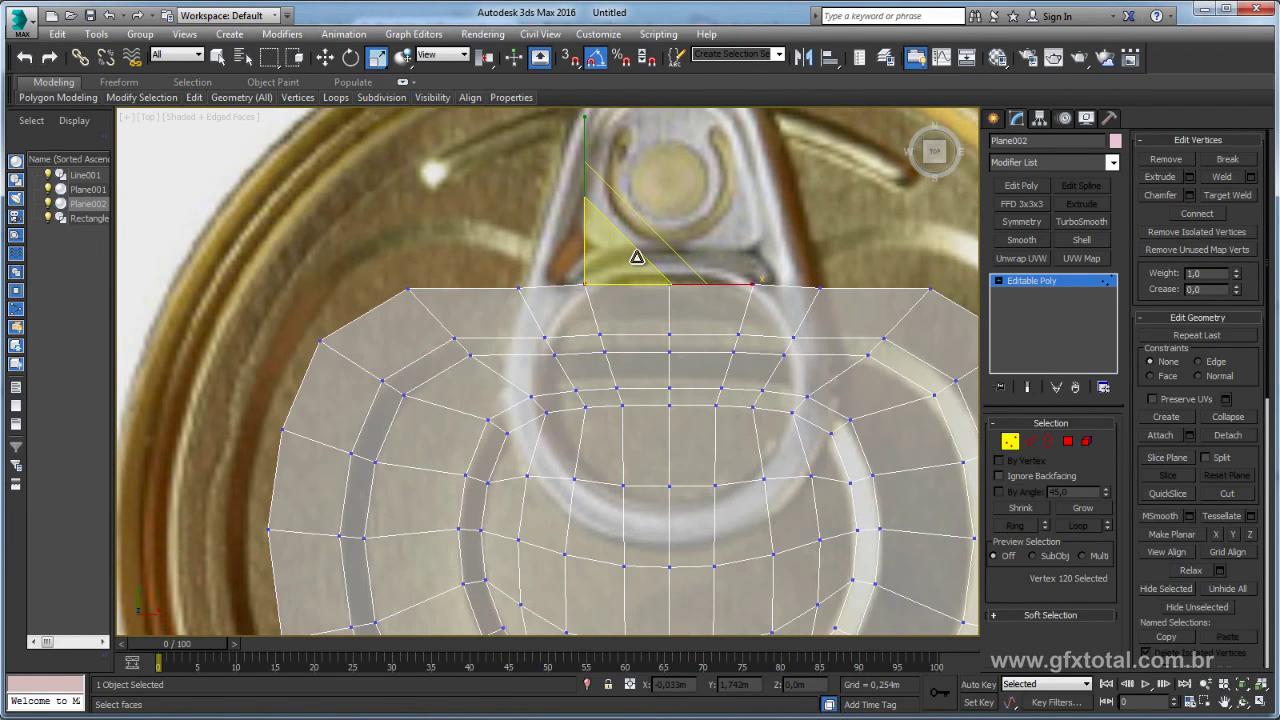
- Move the top-edge and upper-left outline vertices up and outward toward the ring
key("w")
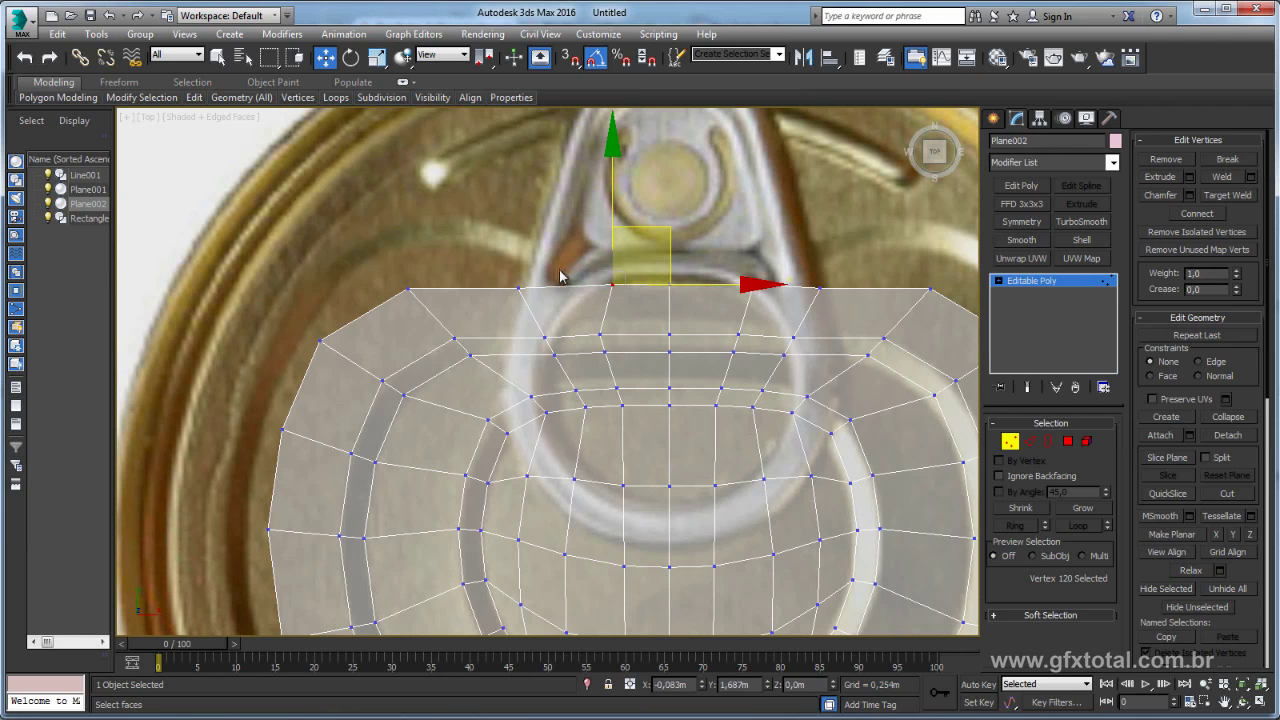
left_click(518, 288)
left_click_drag(594, 232, 623, 227)
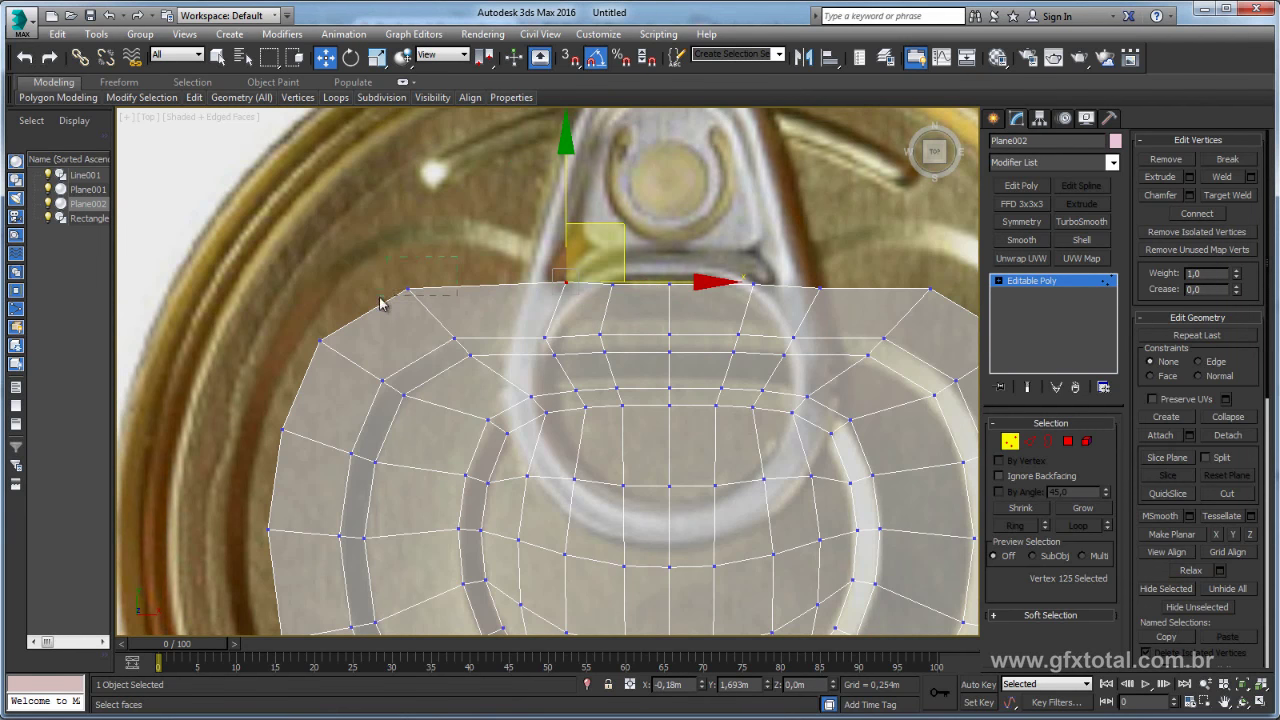
left_click(408, 290)
left_click_drag(460, 240, 558, 202)
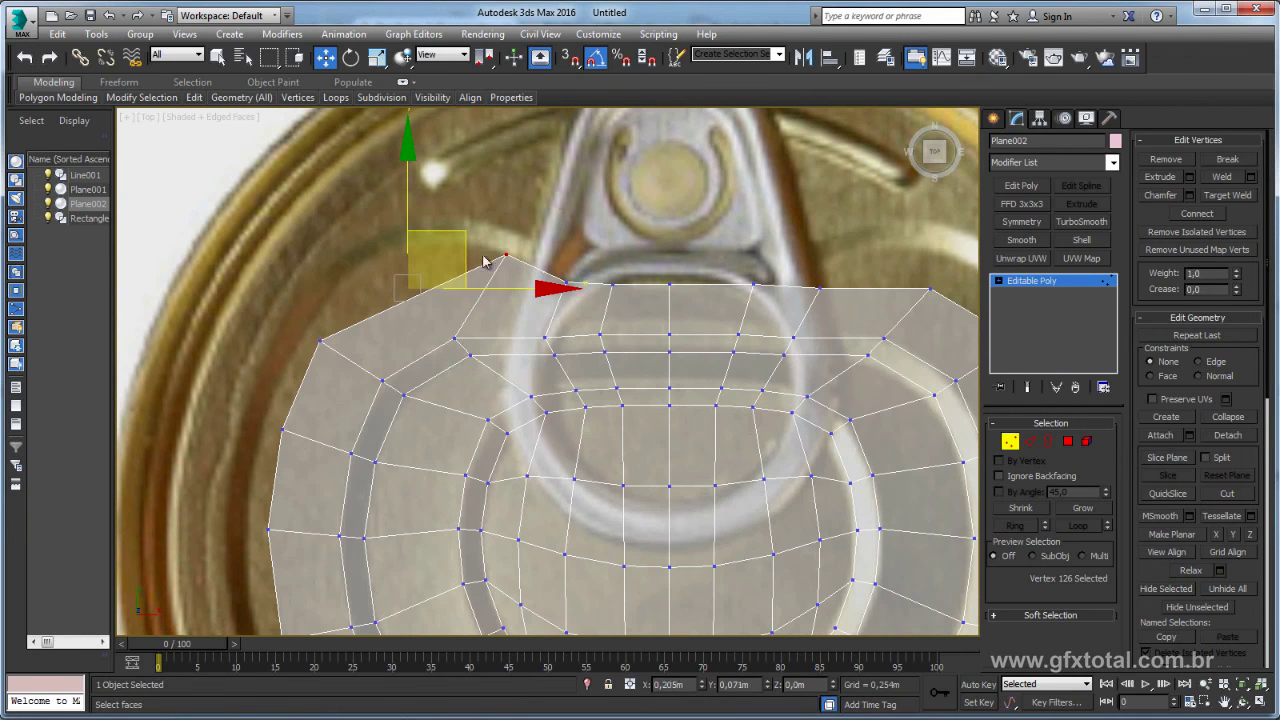
left_click(320, 342)
left_click_drag(369, 282, 467, 178)
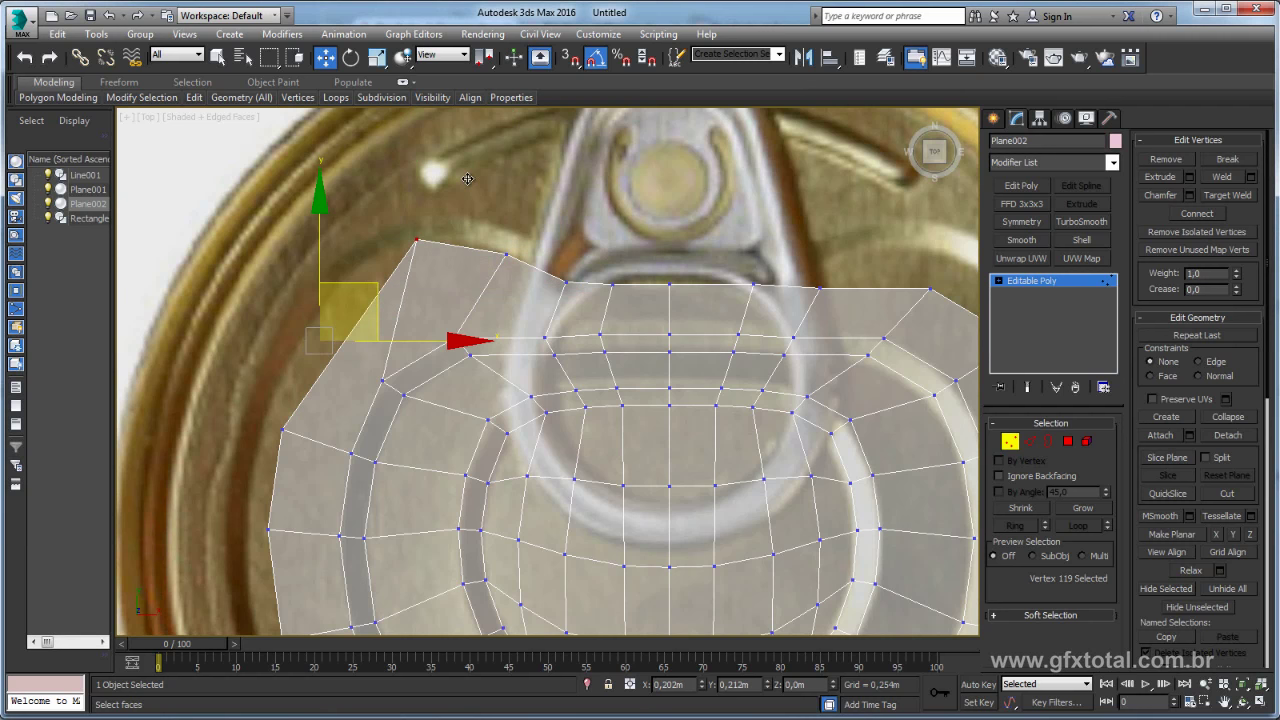
left_click(284, 431)
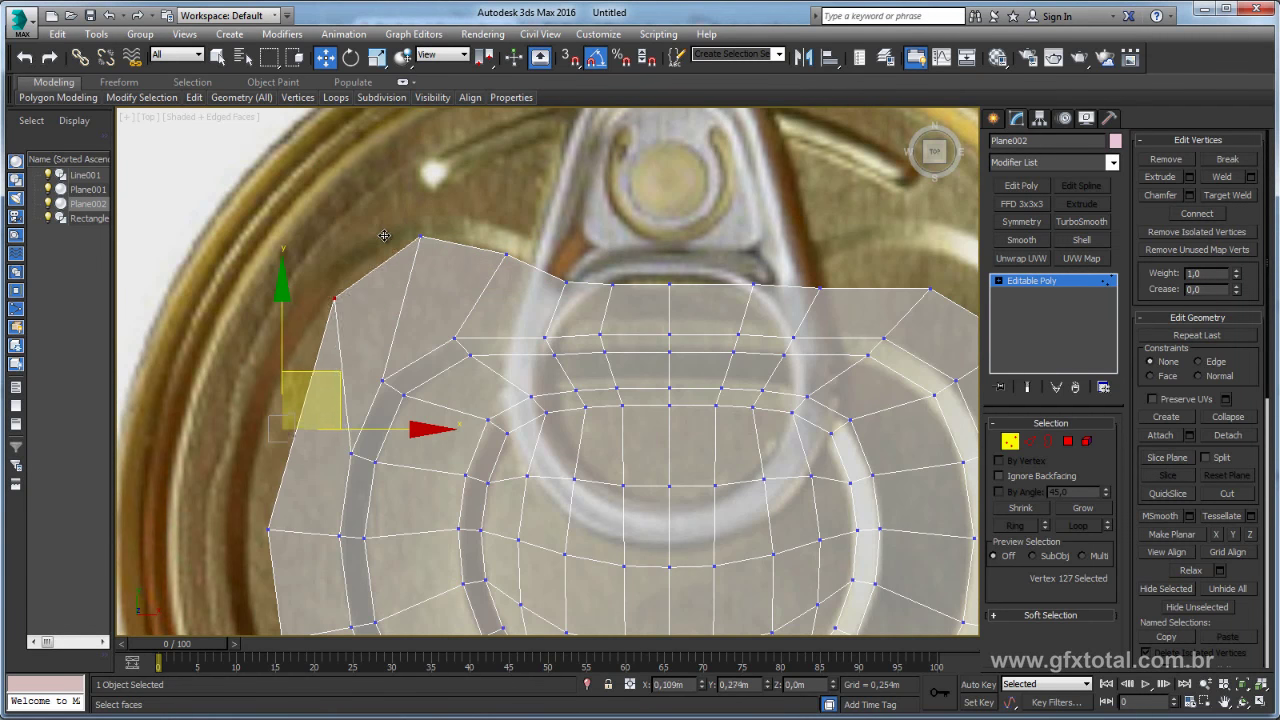
left_click_drag(340, 359, 384, 217)
scroll(340, 330, "up", 2)
left_click(350, 384)
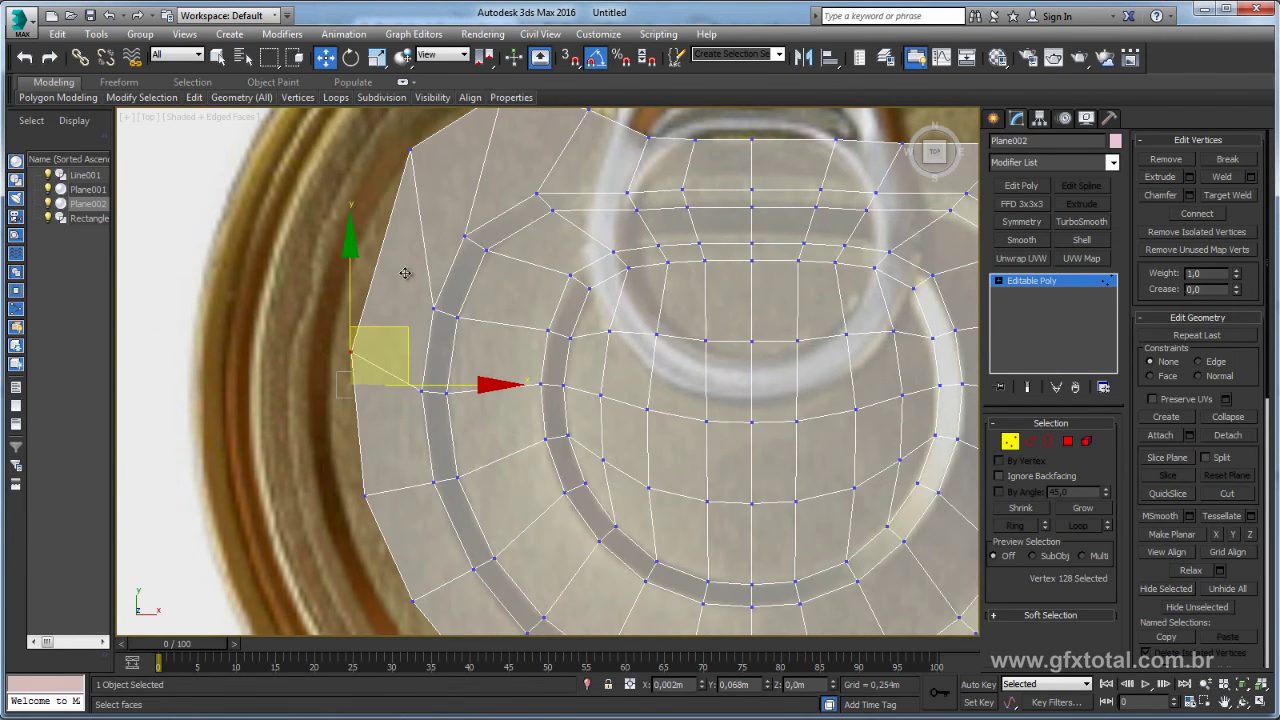
left_click_drag(385, 365, 378, 256)
- Pull the lower-left and bottom-edge vertices down and outward onto the can's rim
left_click(366, 493)
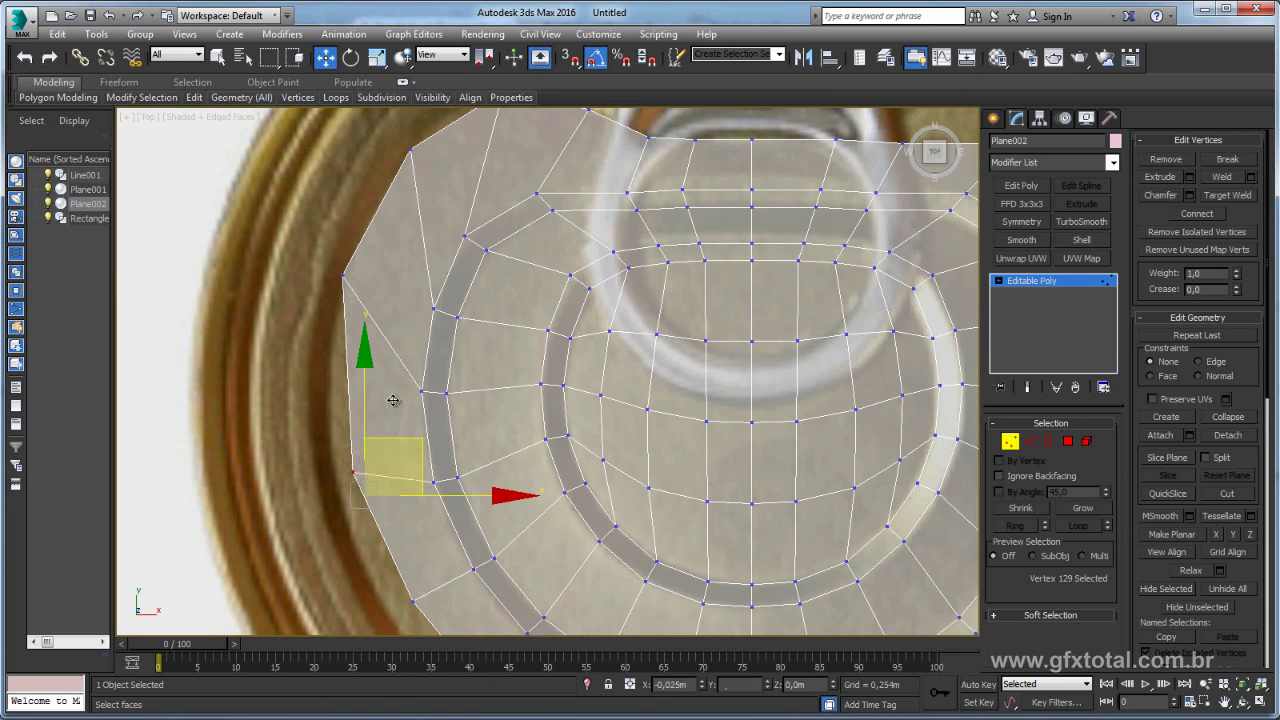
left_click_drag(388, 392, 352, 330)
middle_click_drag(395, 487, 371, 237)
mouse_move(350, 290)
left_mouse_down()
mouse_move(405, 353)
mouse_move(386, 331)
left_mouse_up()
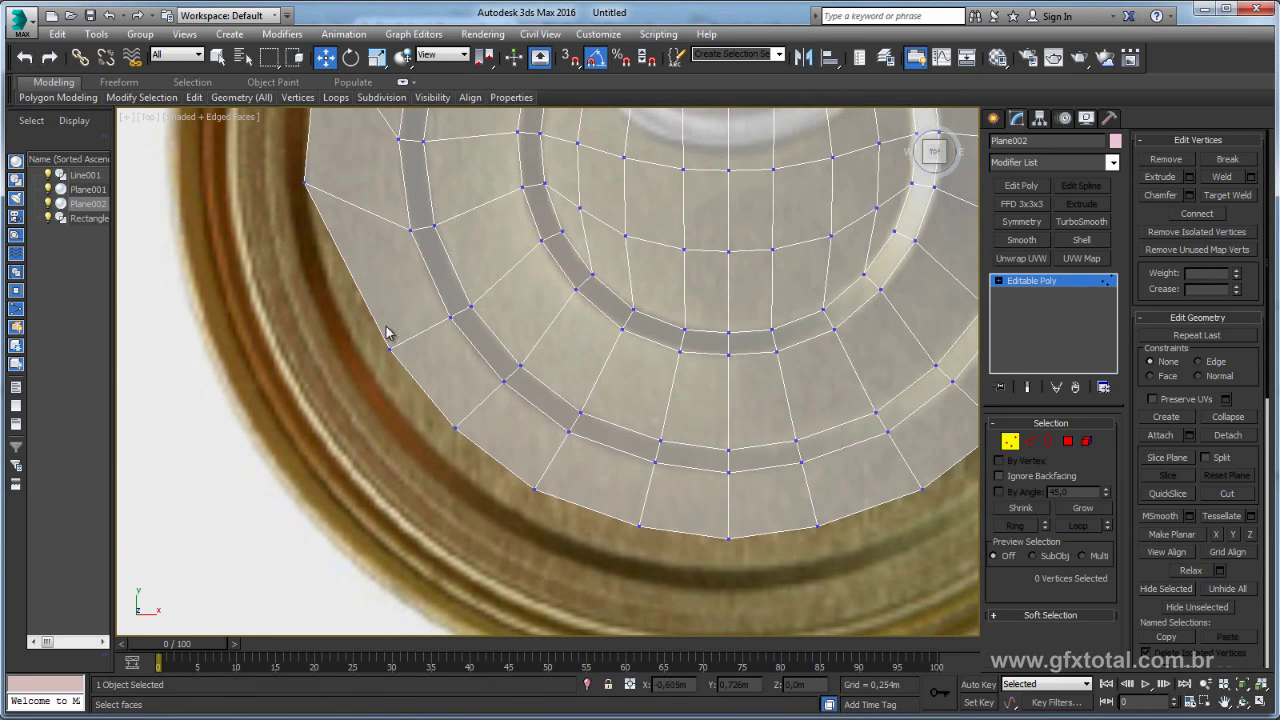
left_click_drag(423, 293, 389, 295)
left_click(452, 430)
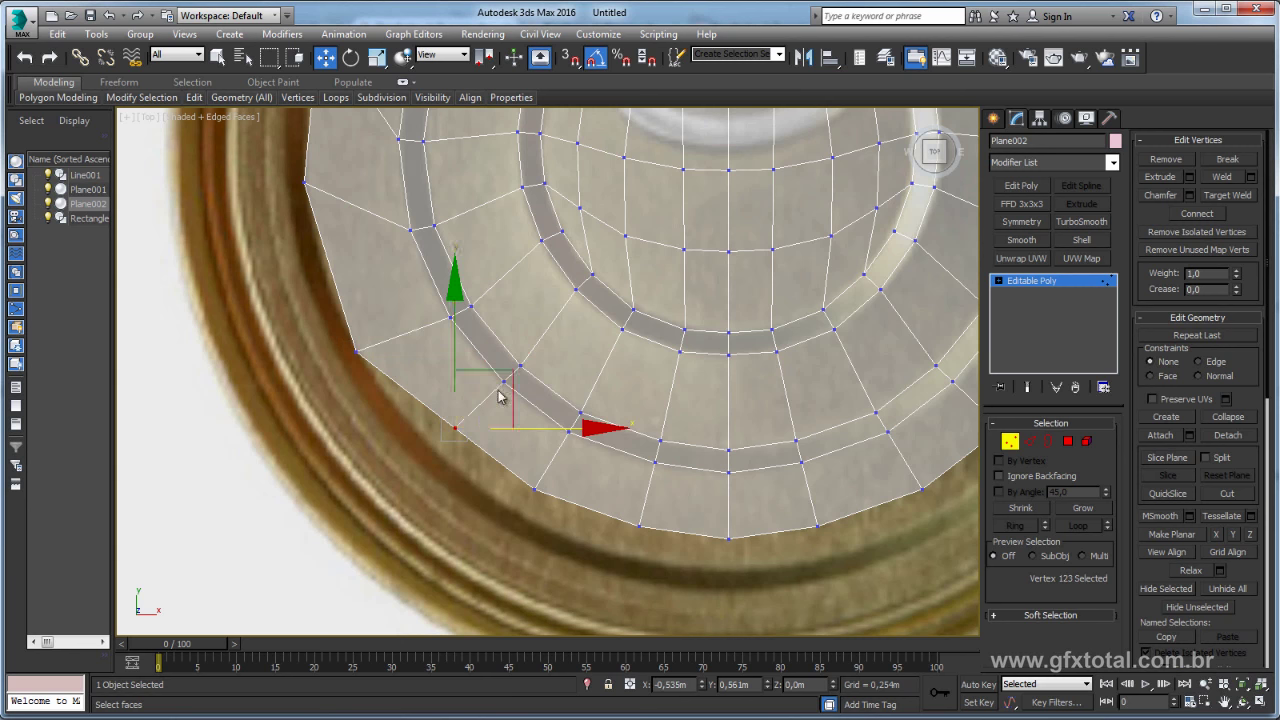
left_click_drag(454, 430, 434, 443)
left_click(536, 490)
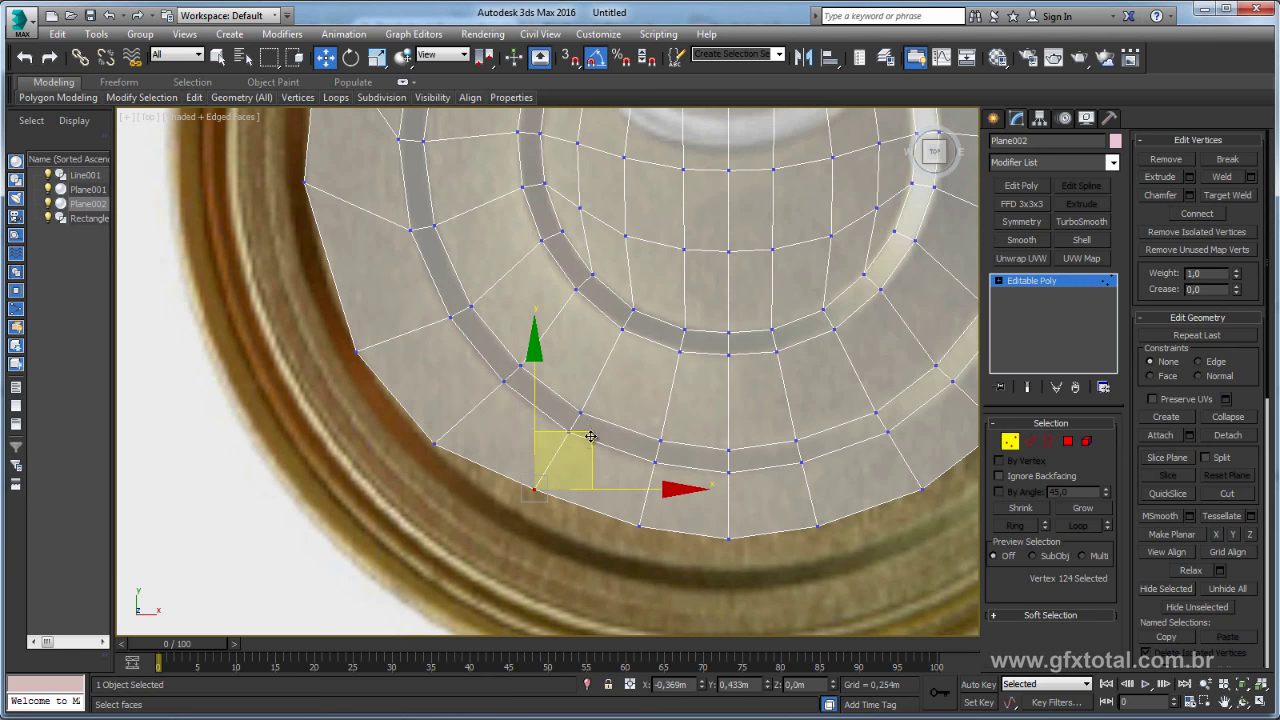
left_click_drag(591, 437, 574, 461)
left_click(639, 525)
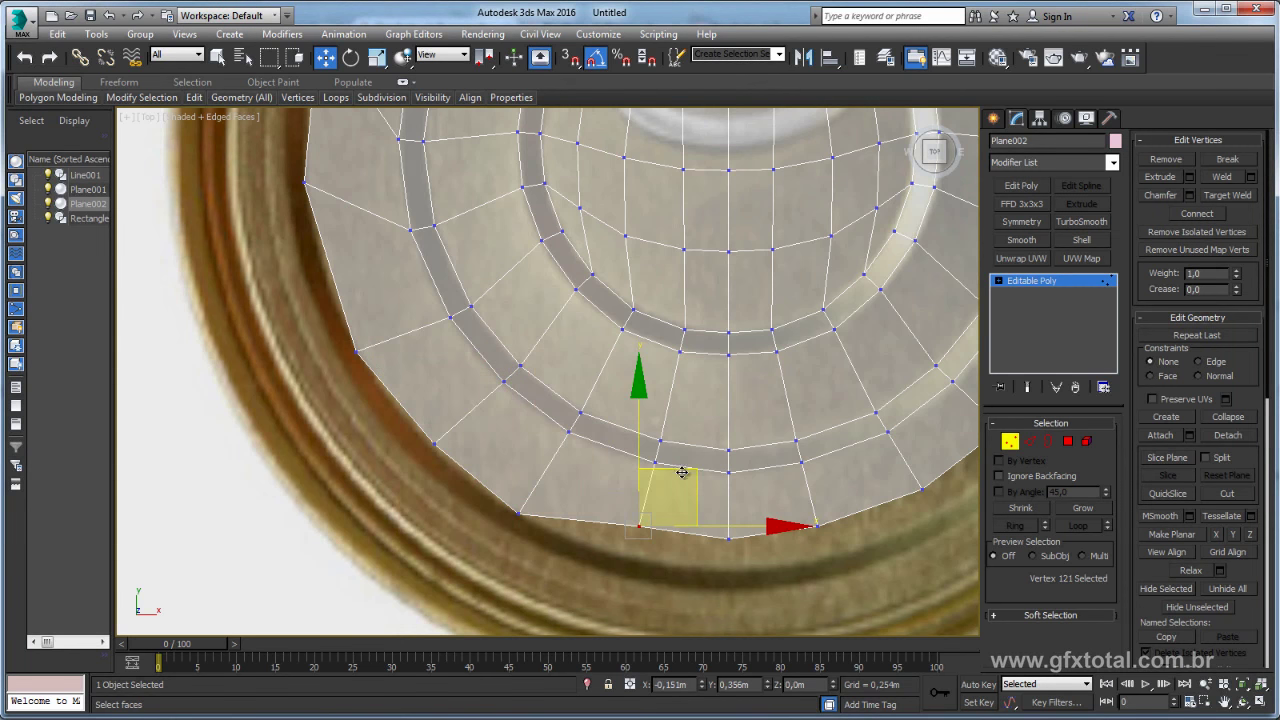
mouse_move(682, 472)
left_mouse_down()
mouse_move(676, 509)
mouse_move(729, 522)
left_mouse_up()
left_click(728, 538)
scroll(783, 443, "down", 6)
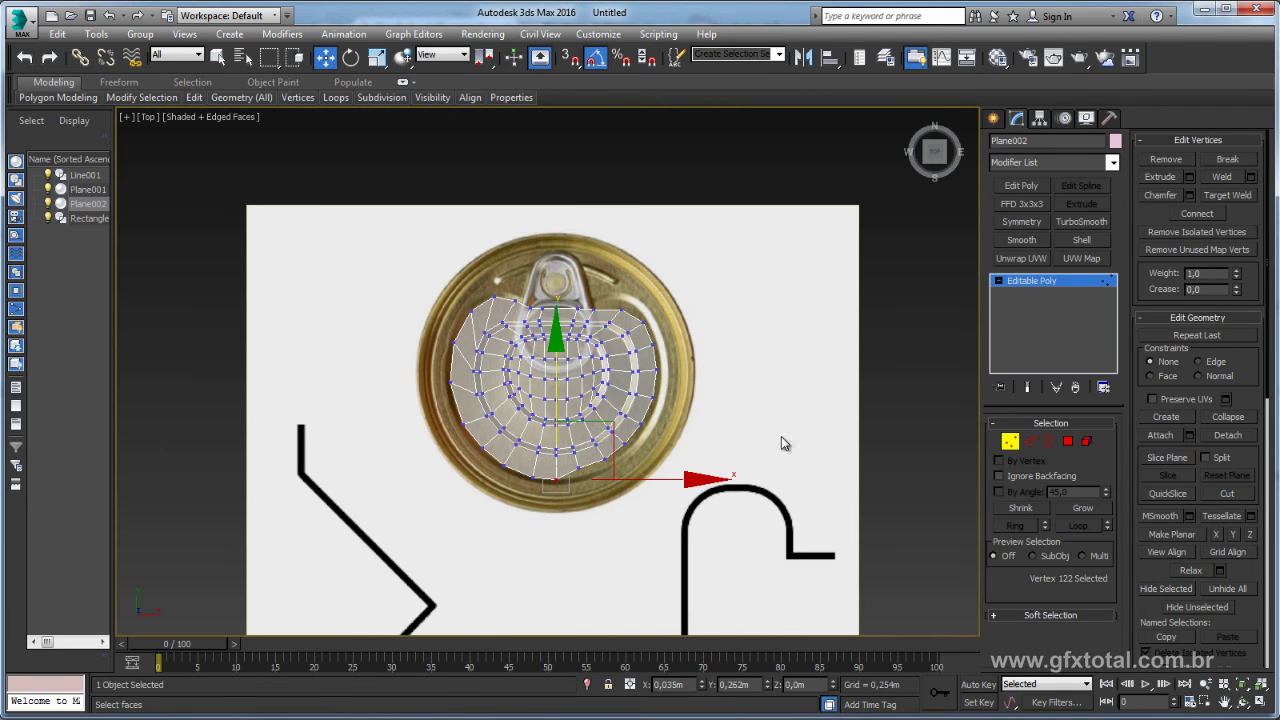
- Select and delete the faces of the mesh's right half
left_click(1068, 443)
left_click_drag(567, 266, 565, 260)
key("Delete")
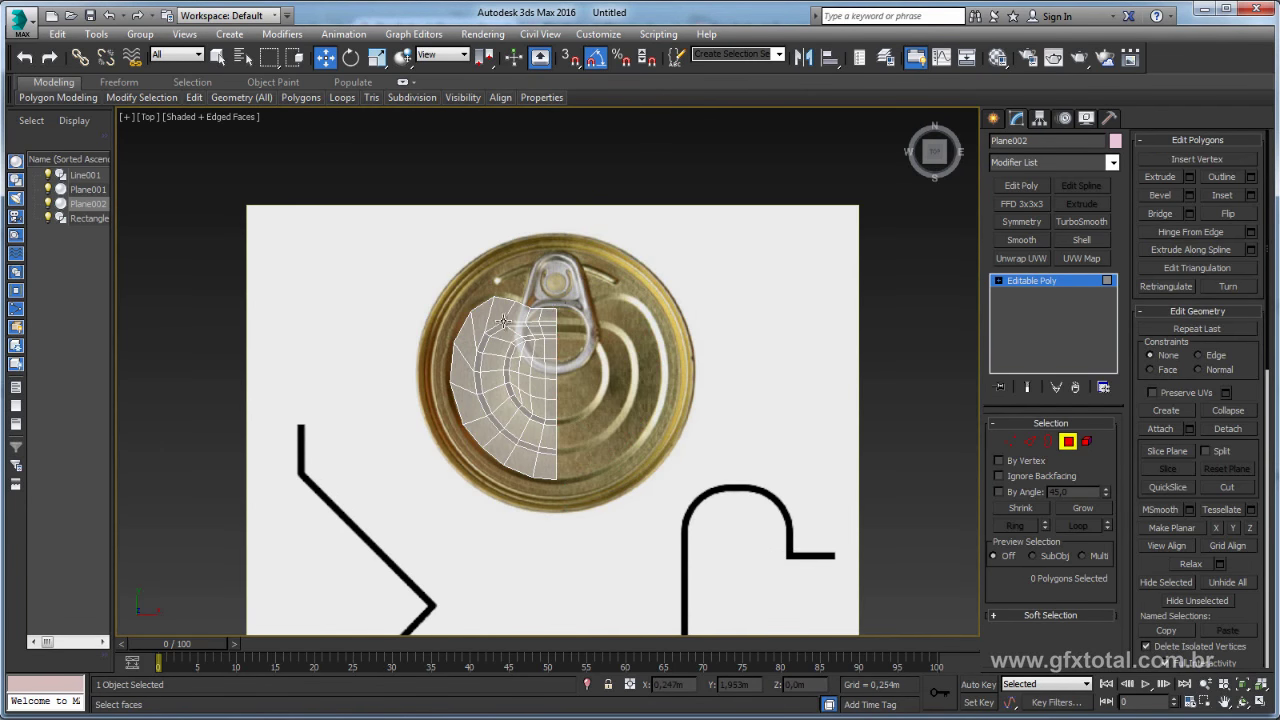
scroll(465, 310, "up", 5)
- Nudge the vertices near the pull-tab notch and on the ring slightly up and right
left_click(1012, 445)
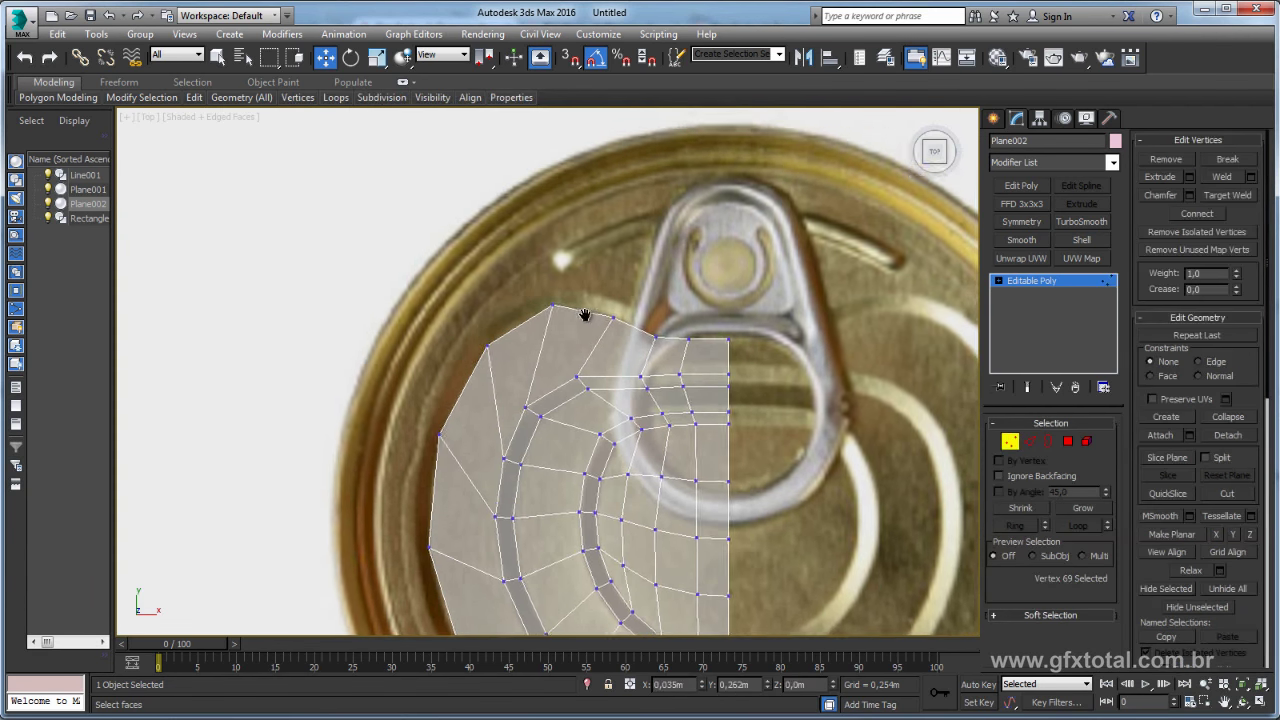
scroll(580, 400, "up", 2)
scroll(537, 357, "up", 1)
left_click(556, 366)
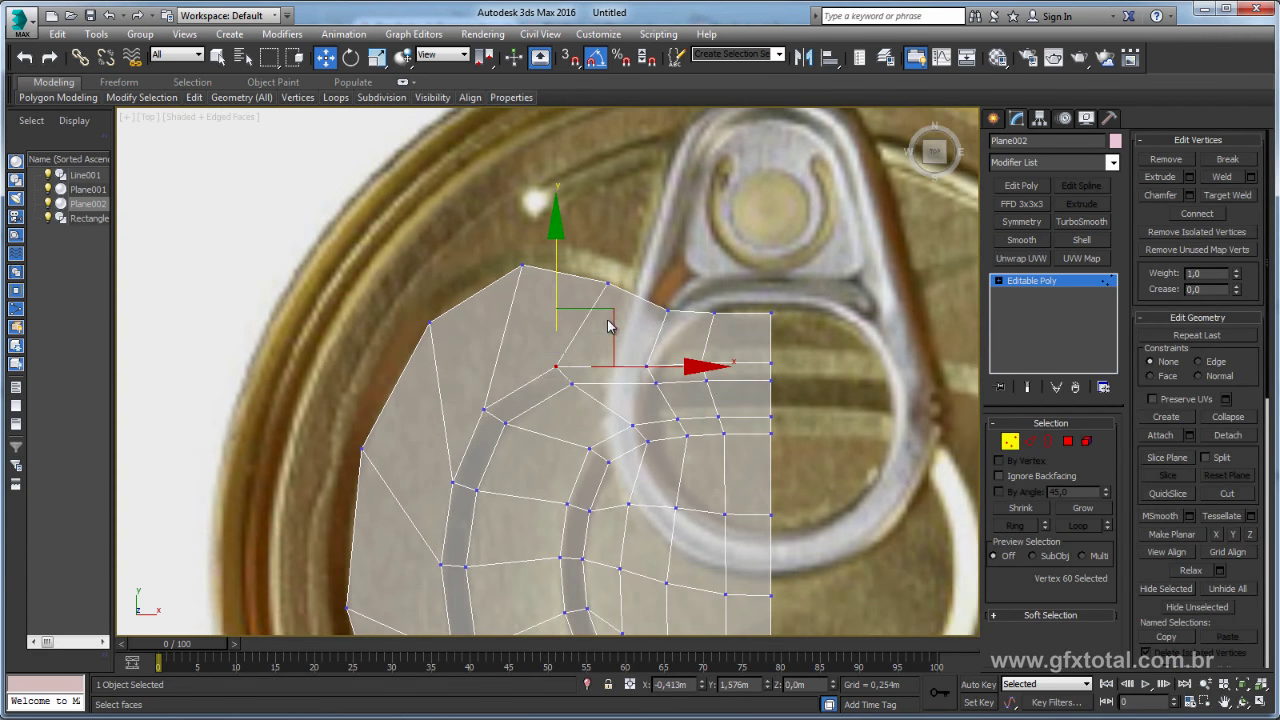
mouse_move(610, 325)
left_mouse_down()
mouse_move(621, 314)
mouse_move(613, 342)
mouse_move(622, 312)
left_mouse_up()
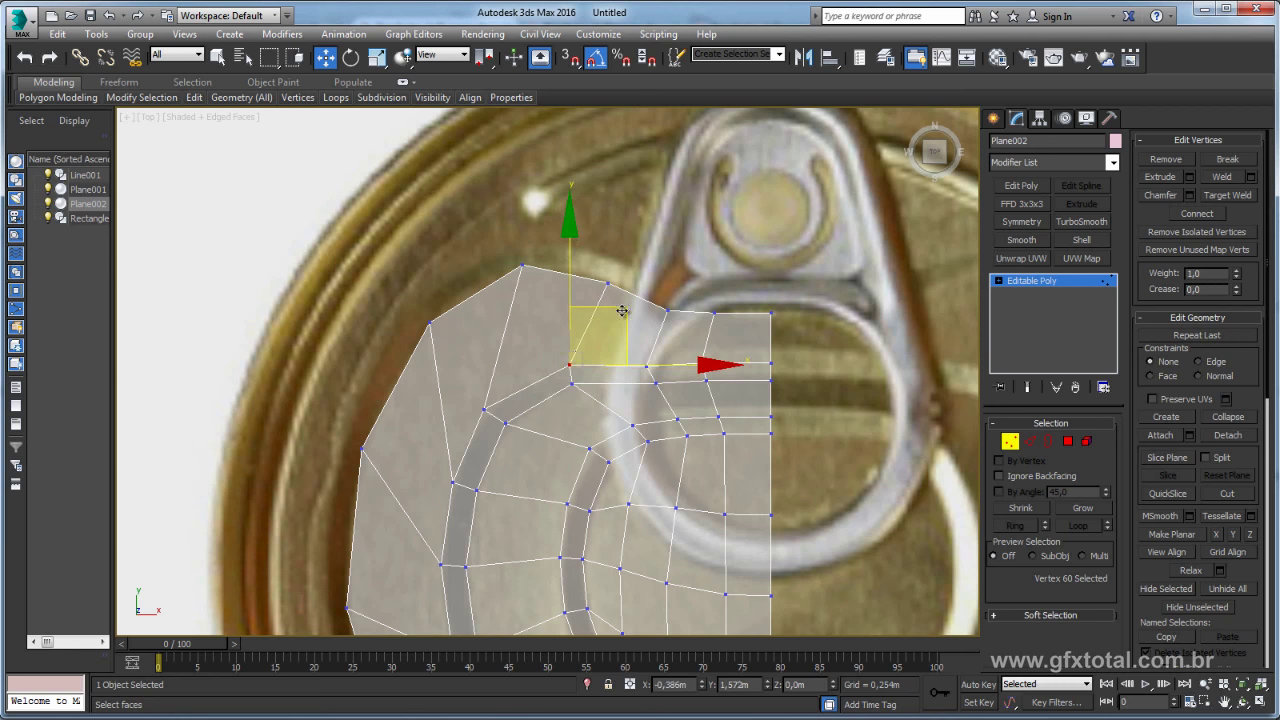
left_click(483, 410)
left_click_drag(484, 409, 496, 399)
middle_click_drag(483, 455, 537, 393)
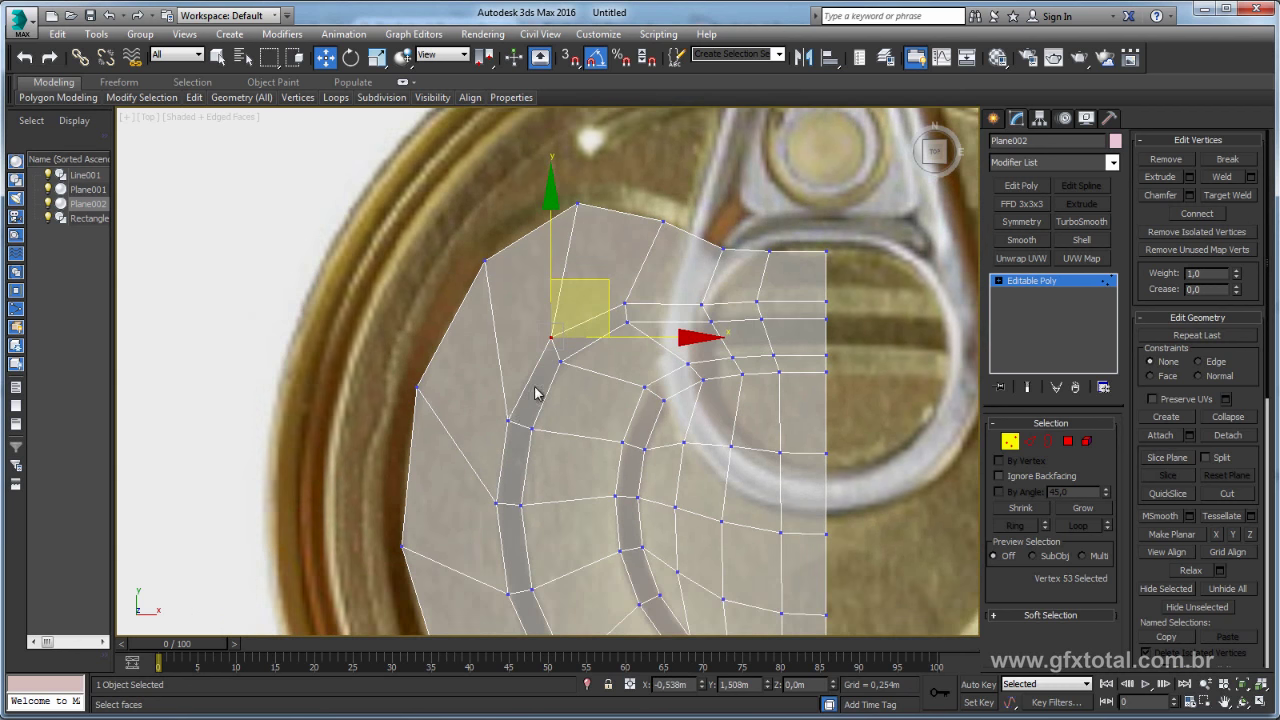
left_click(507, 421)
left_click_drag(556, 363, 564, 349)
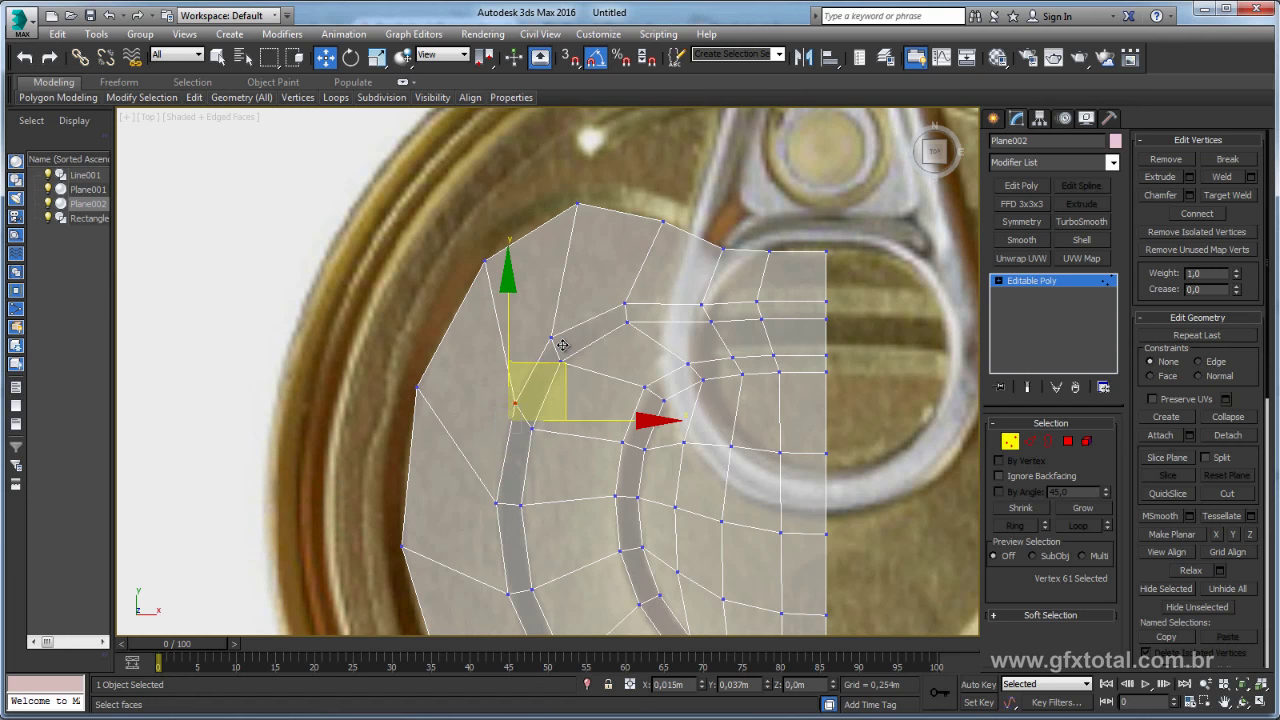
- Adjust the notch-edge top vertex and the cut-edge vertex by the tab up and left
left_click_drag(484, 261, 480, 253)
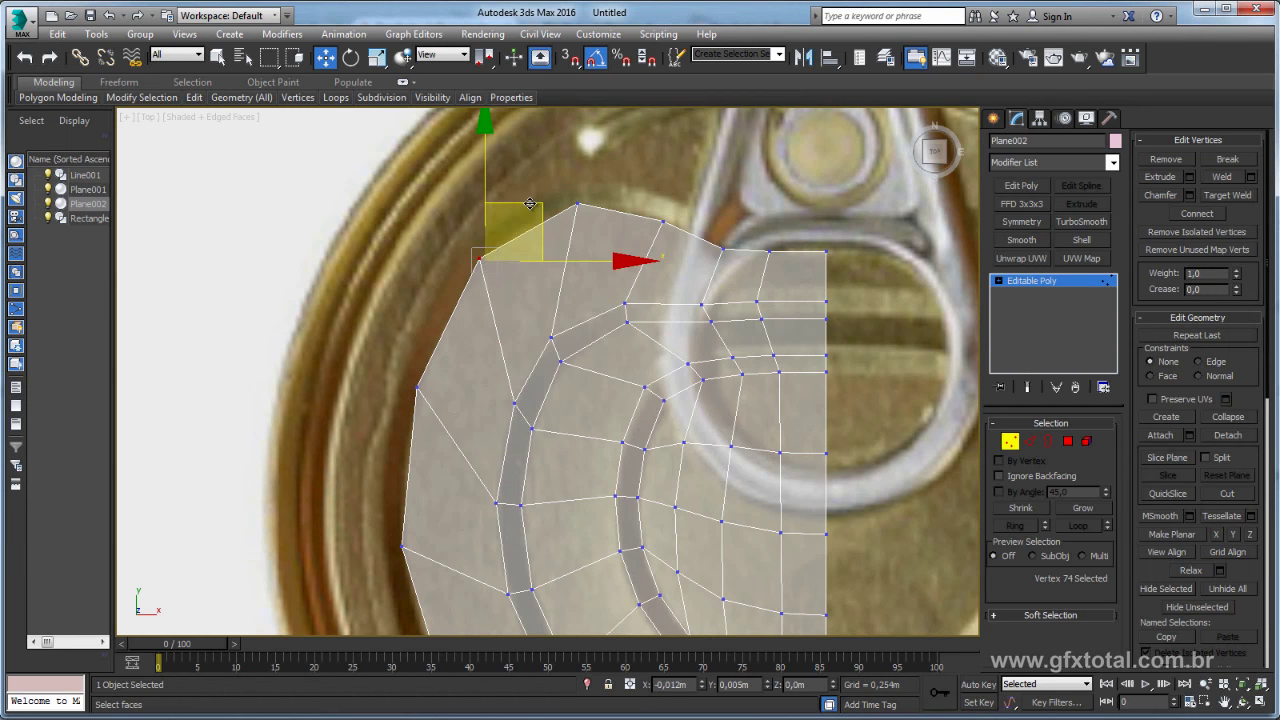
left_click(581, 206)
left_click_drag(637, 179, 625, 175)
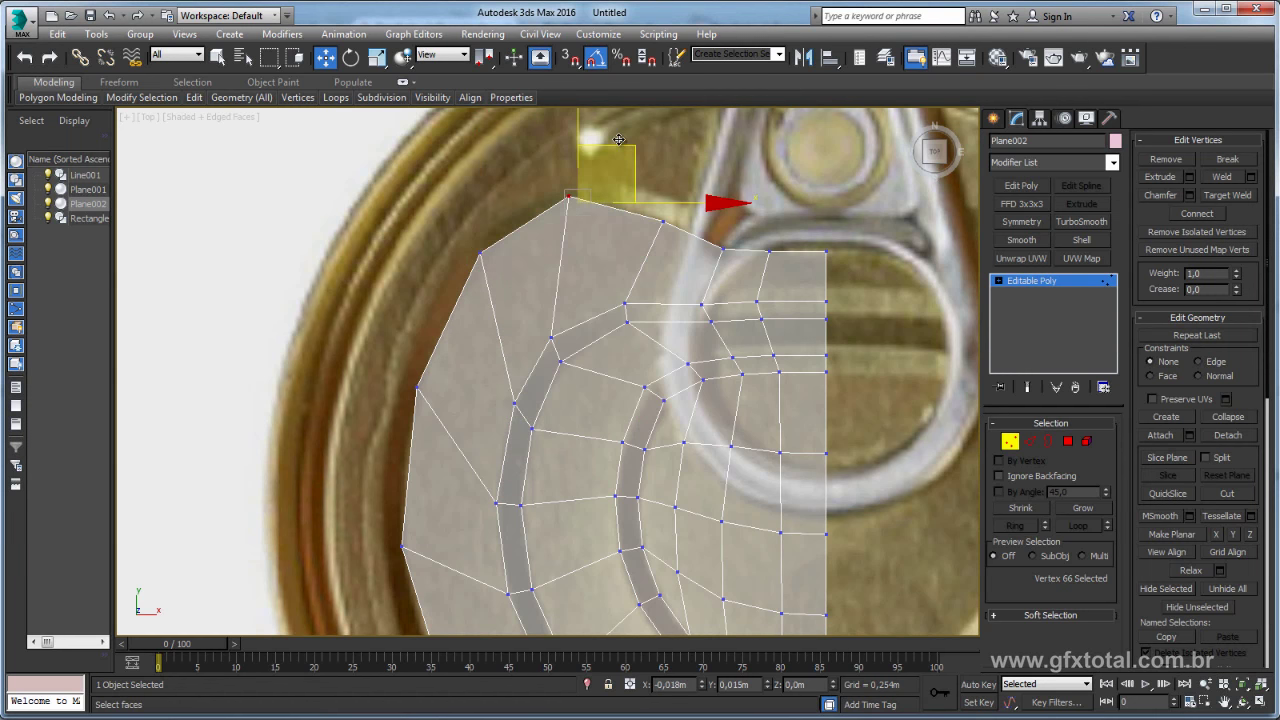
left_click(658, 220)
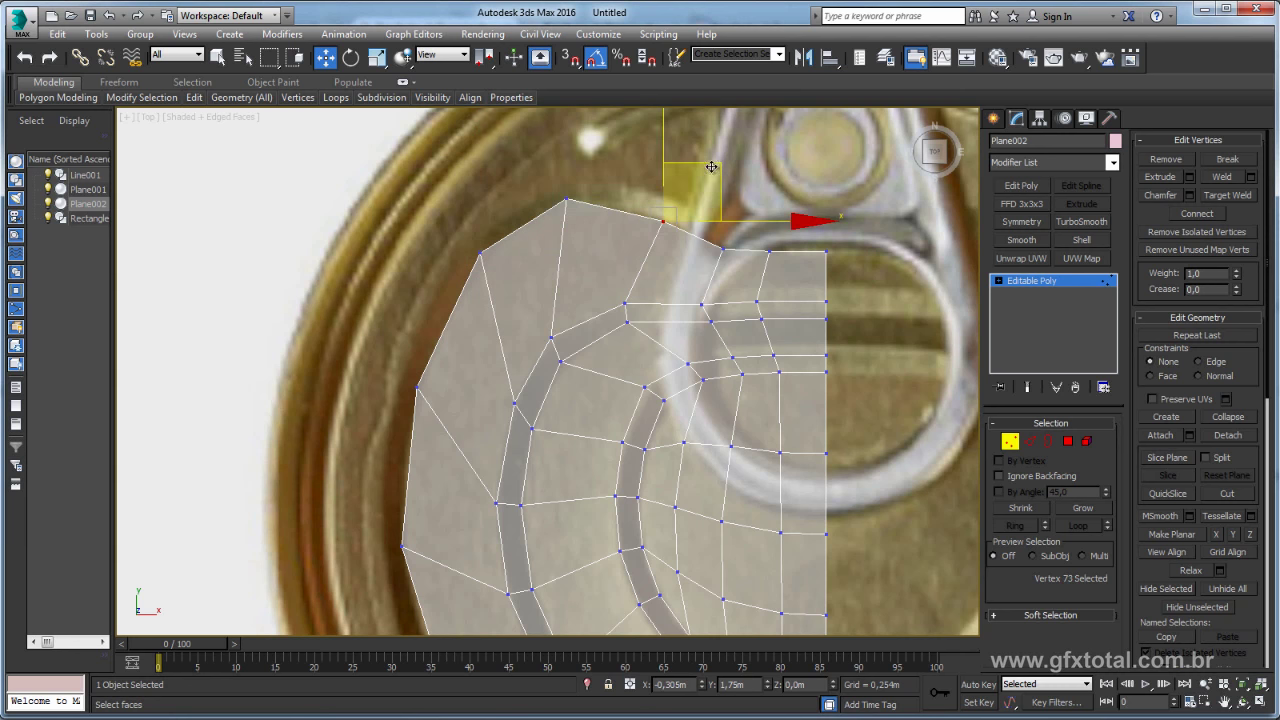
left_click_drag(711, 167, 703, 161)
scroll(647, 242, "down", 5)
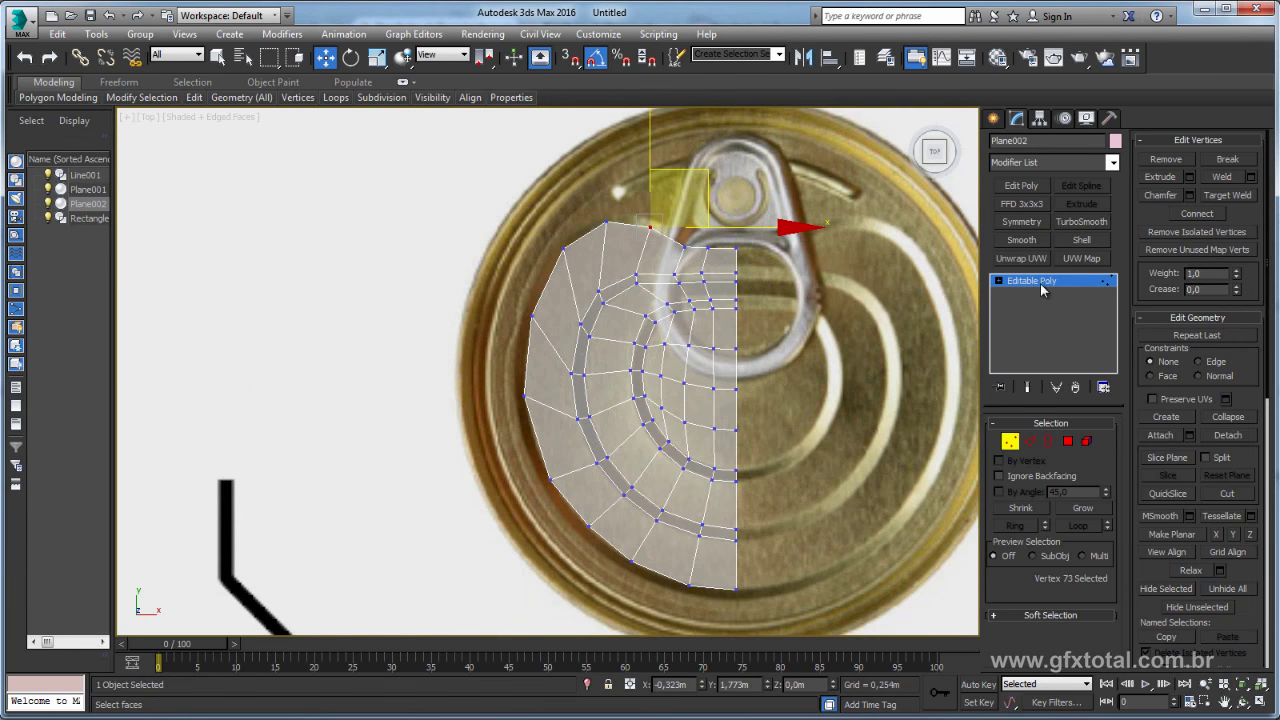
- Add a Symmetry modifier with Flip checked to mirror the half into a full lid
left_click(1041, 283)
left_click(1020, 221)
scroll(950, 290, "up", 2)
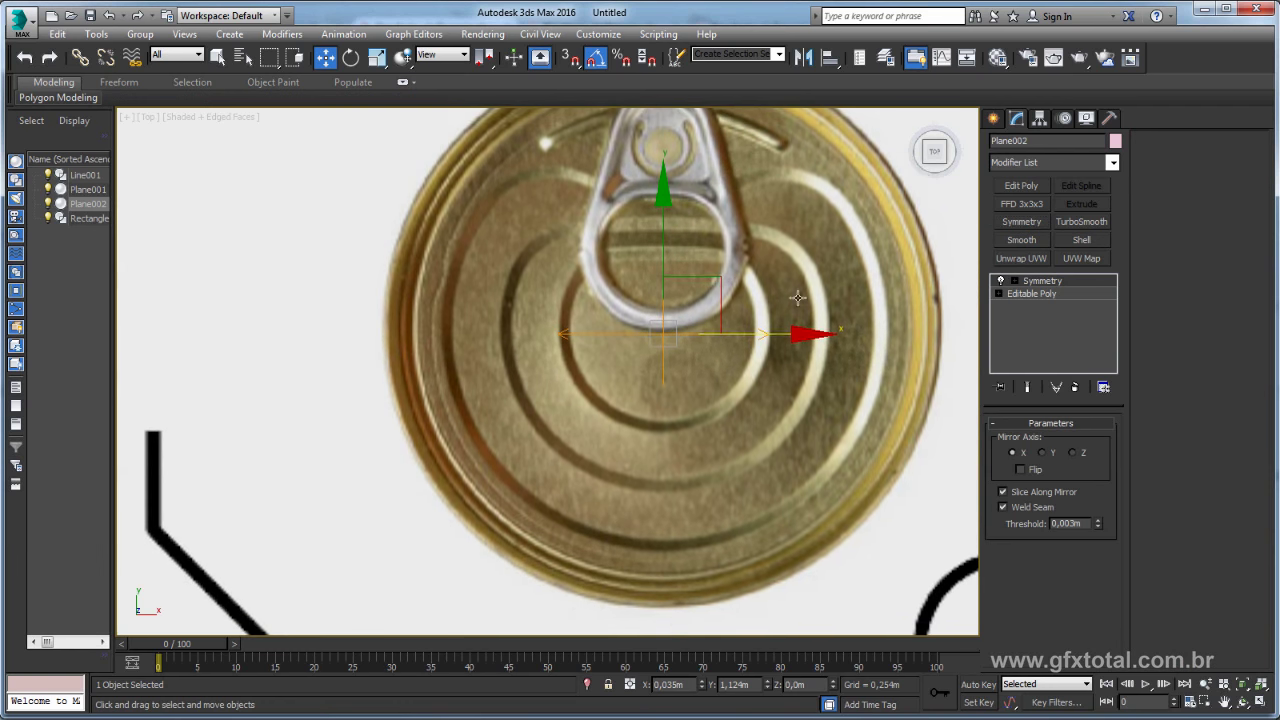
left_click(1020, 470)
- Convert the mirrored lid to an Editable Poly
middle_click_drag(781, 343, 740, 363)
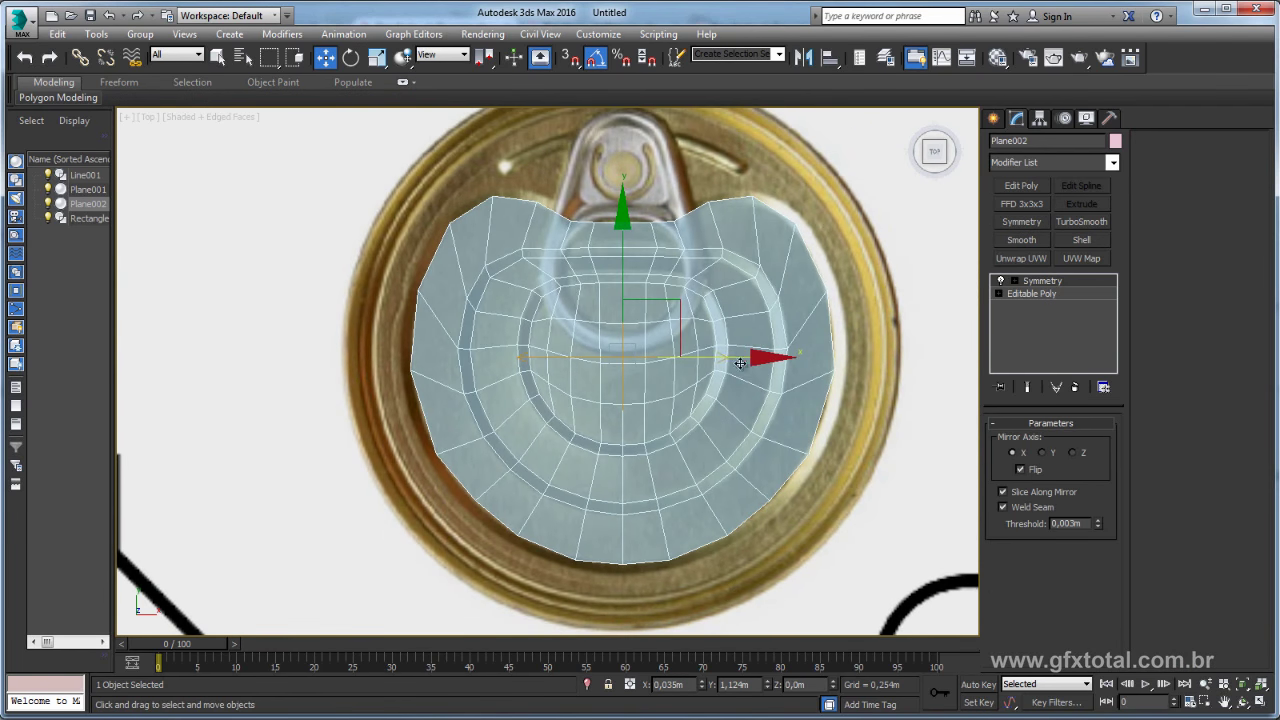
right_click(642, 279)
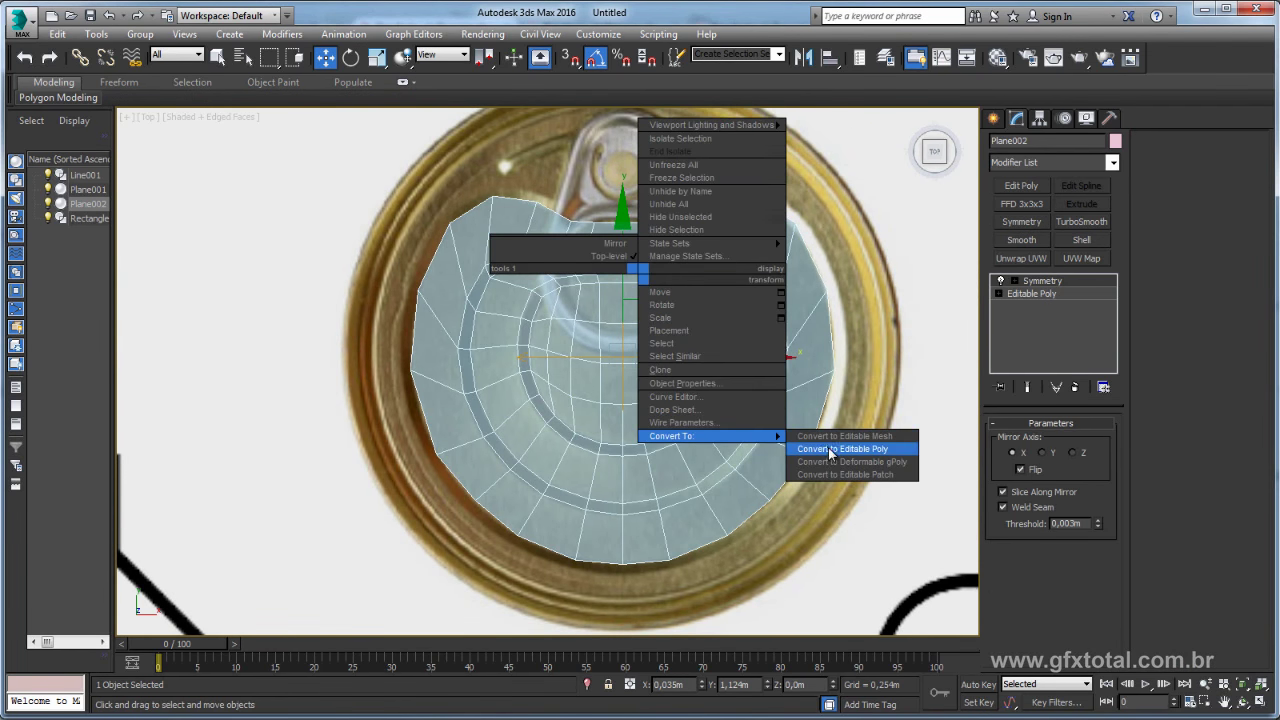
left_click(852, 449)
- Select the whole outer border and scale it slightly outward
left_click(1048, 441)
left_click_drag(905, 241, 748, 370)
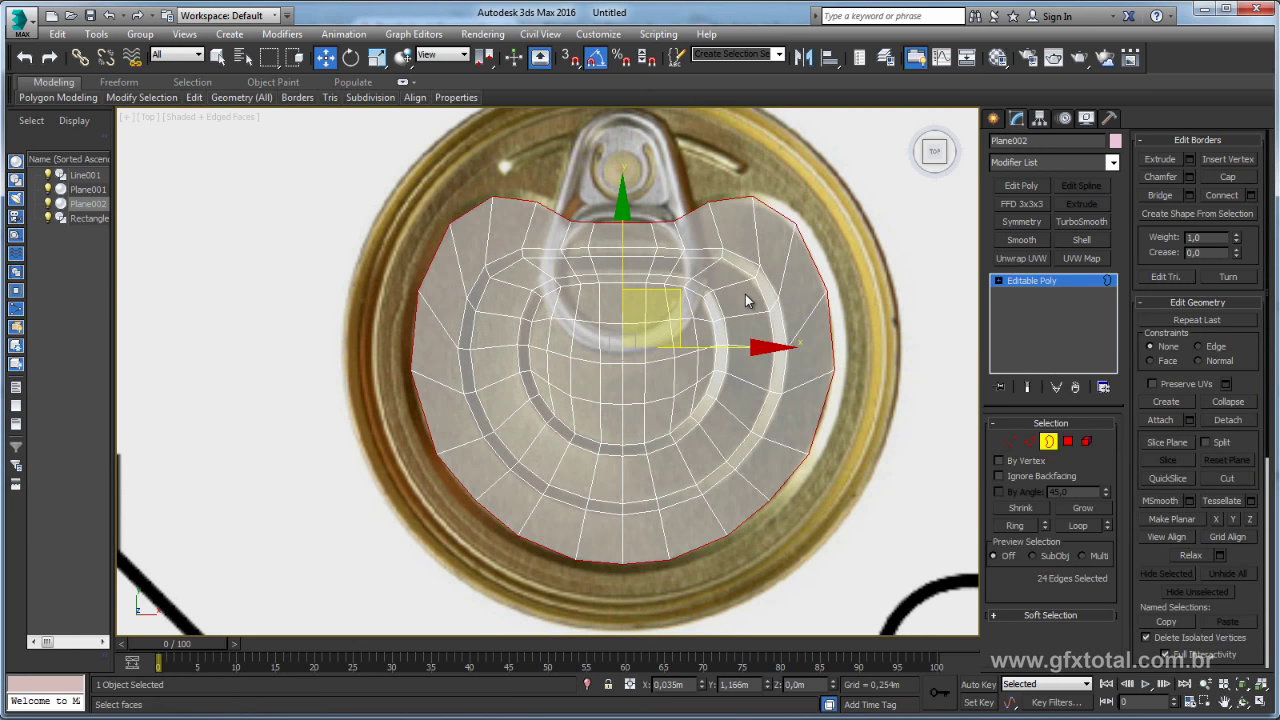
key("e")
key("r")
left_click_drag(702, 312, 702, 302)
- Squeeze the notch-edge vertices inward horizontally, then the outer notch pair to 90%
left_click(1010, 441)
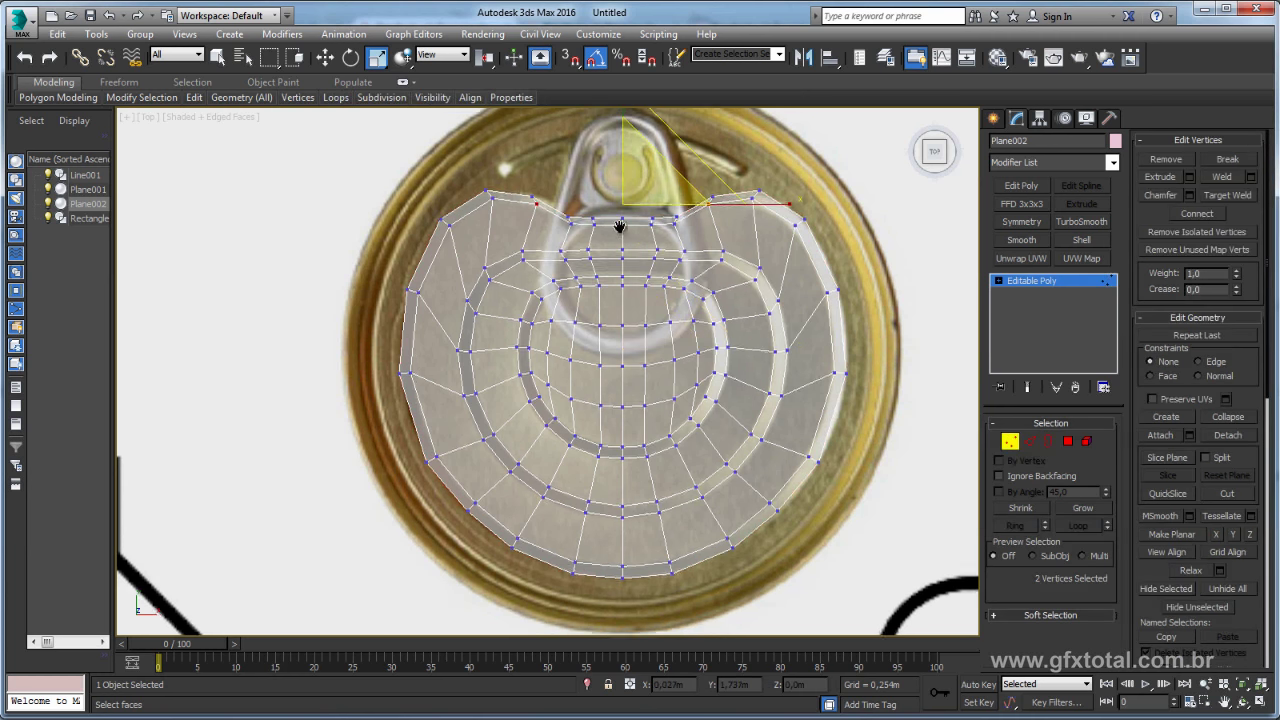
scroll(628, 297, "up", 5)
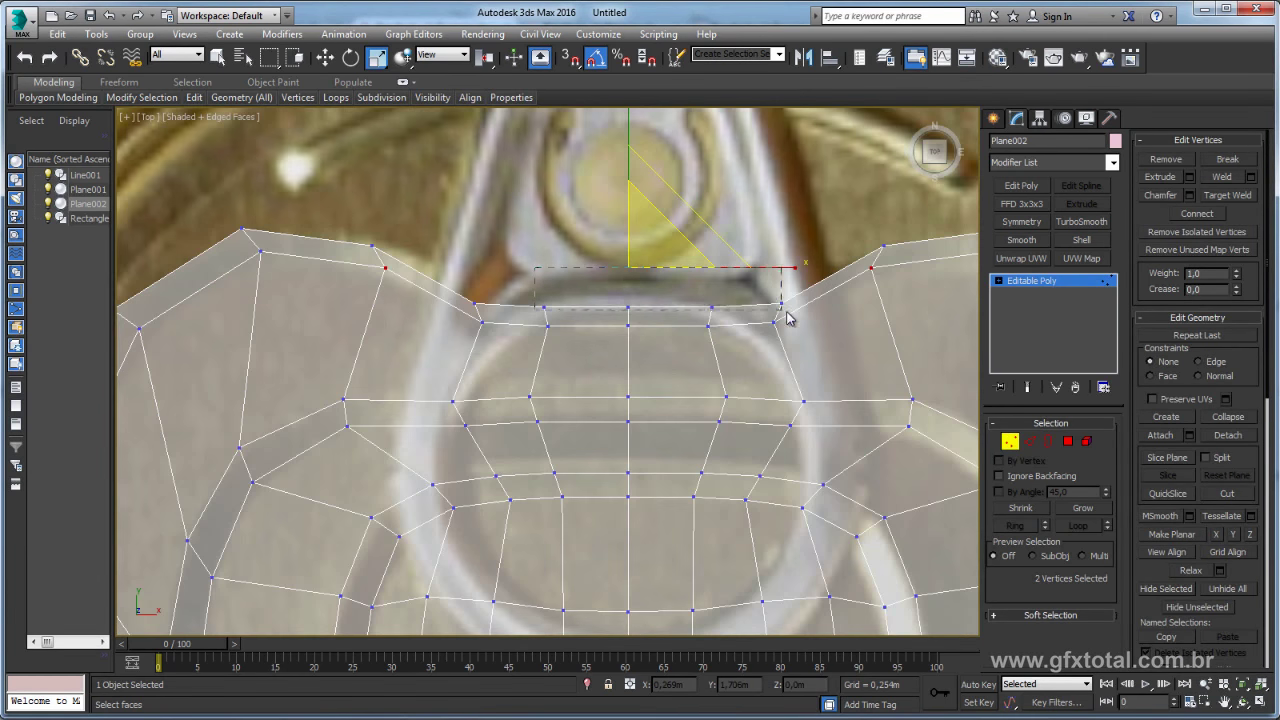
mouse_move(787, 318)
left_mouse_down()
mouse_move(819, 310)
mouse_move(522, 293)
left_mouse_up()
left_click_drag(458, 320, 458, 320, "ctrl")
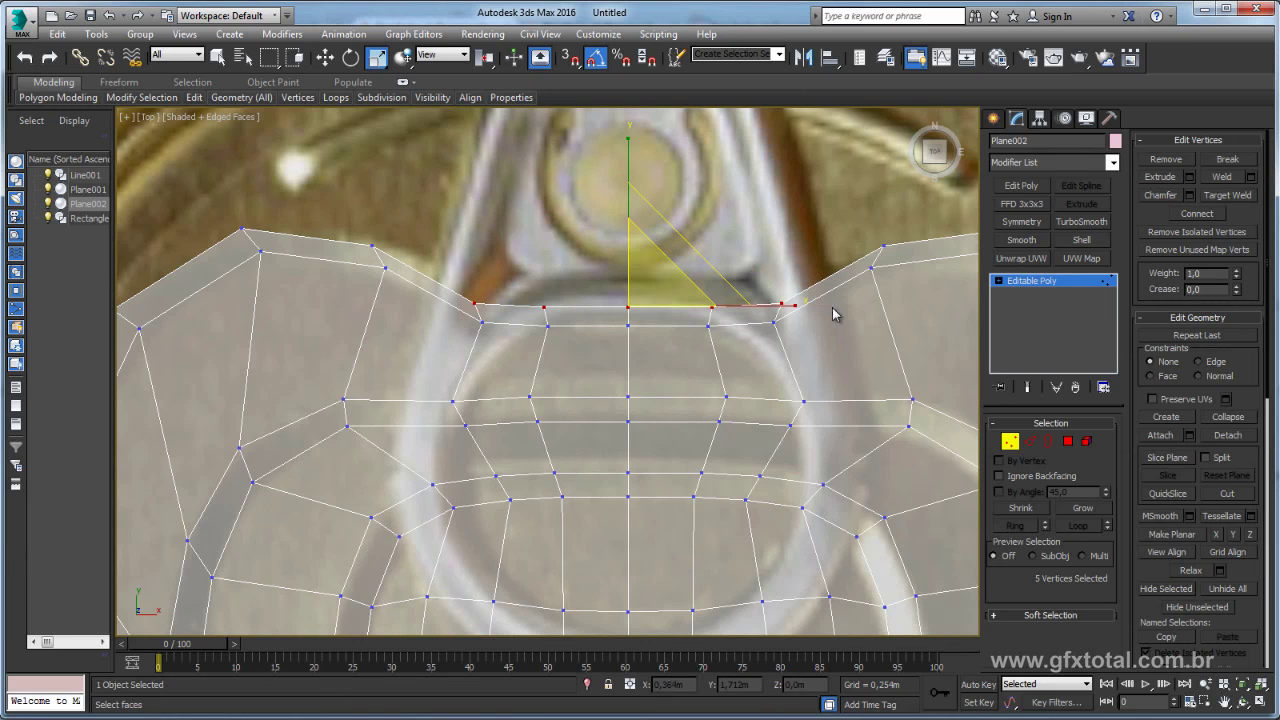
left_click_drag(812, 308, 770, 308)
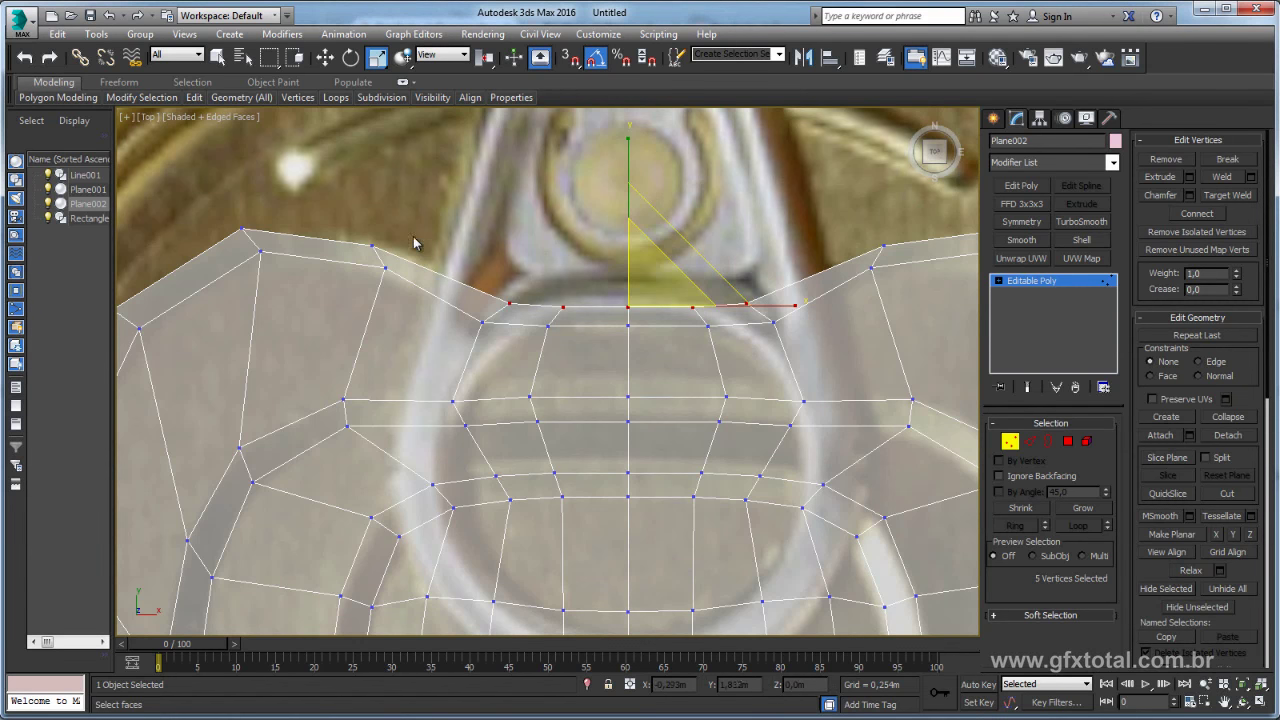
left_click(370, 246)
left_click_drag(900, 257, 900, 257, "ctrl")
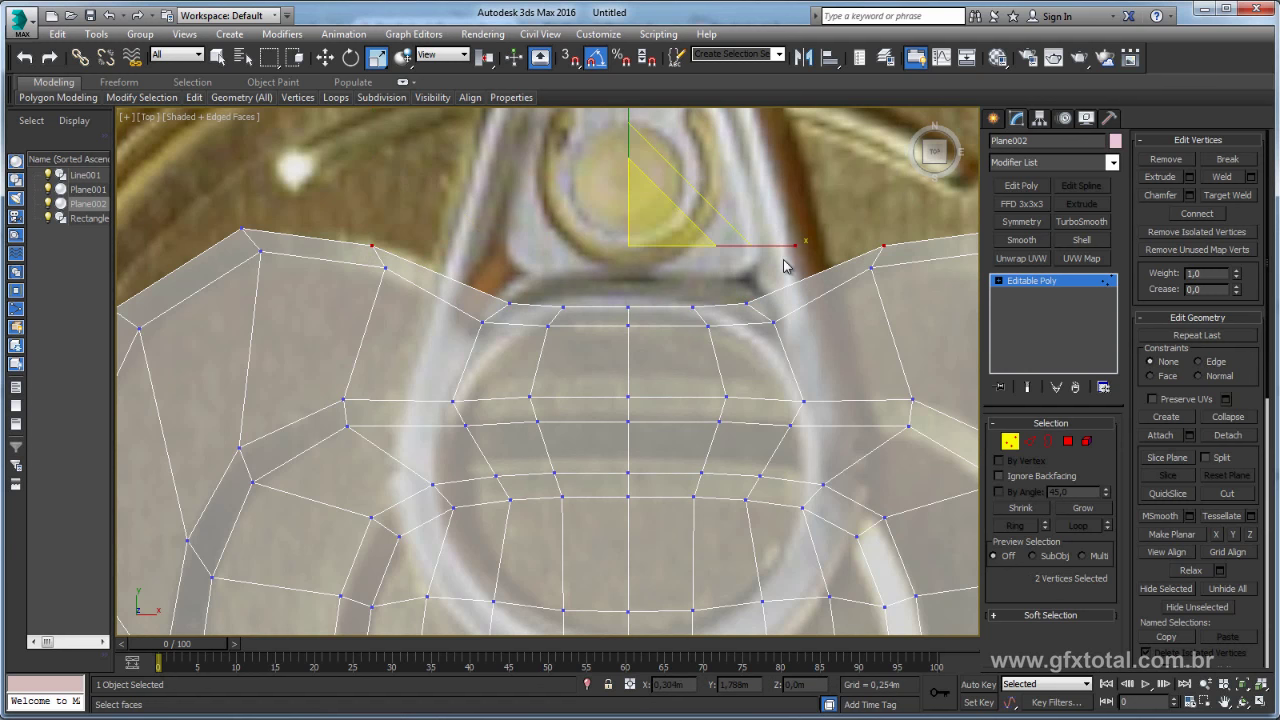
left_click_drag(795, 250, 787, 247)
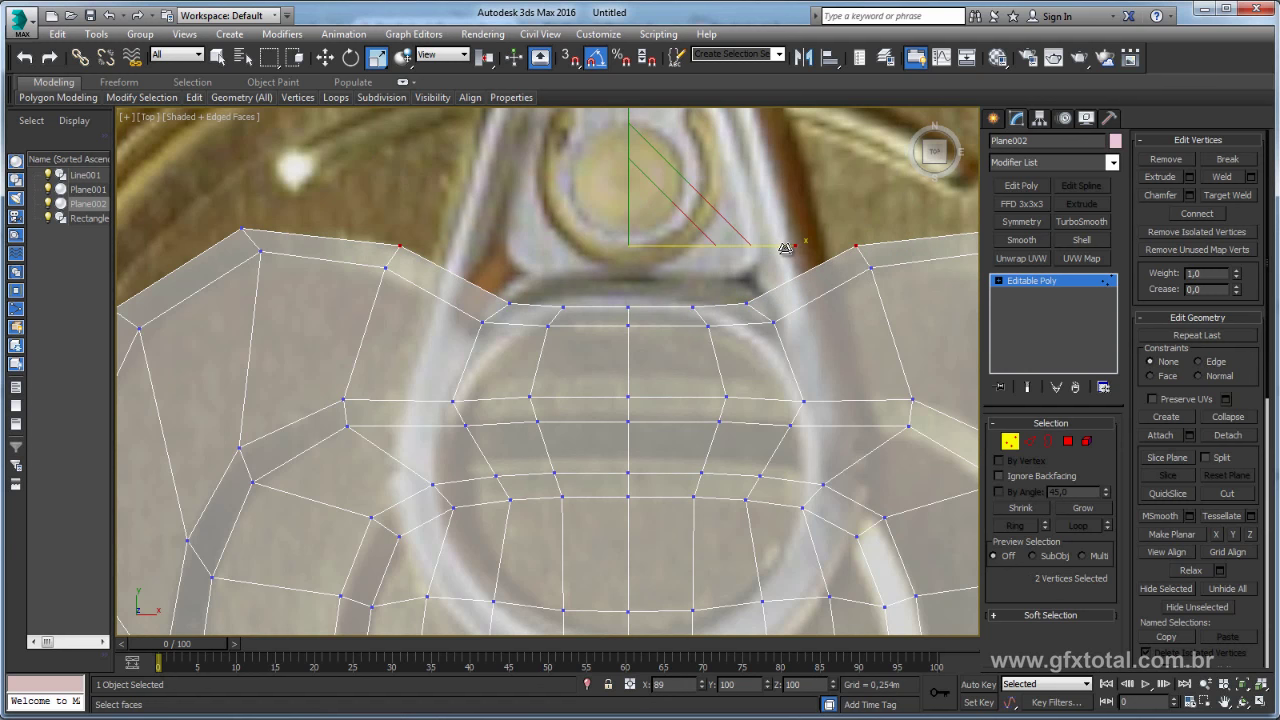
- Scale the opposite pair of upper-edge notch vertices inward to 94%
key("w")
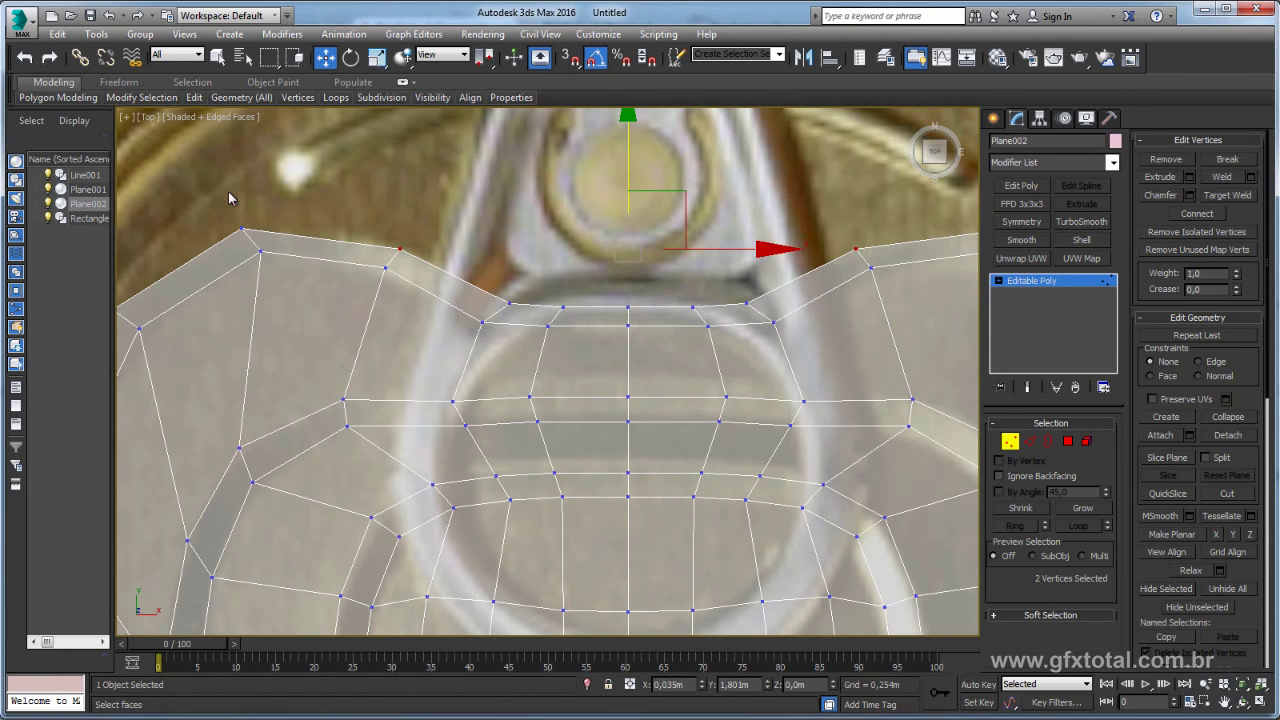
left_click(261, 251)
middle_click_drag(975, 211, 820, 221)
left_click_drag(886, 252, 886, 252, "ctrl")
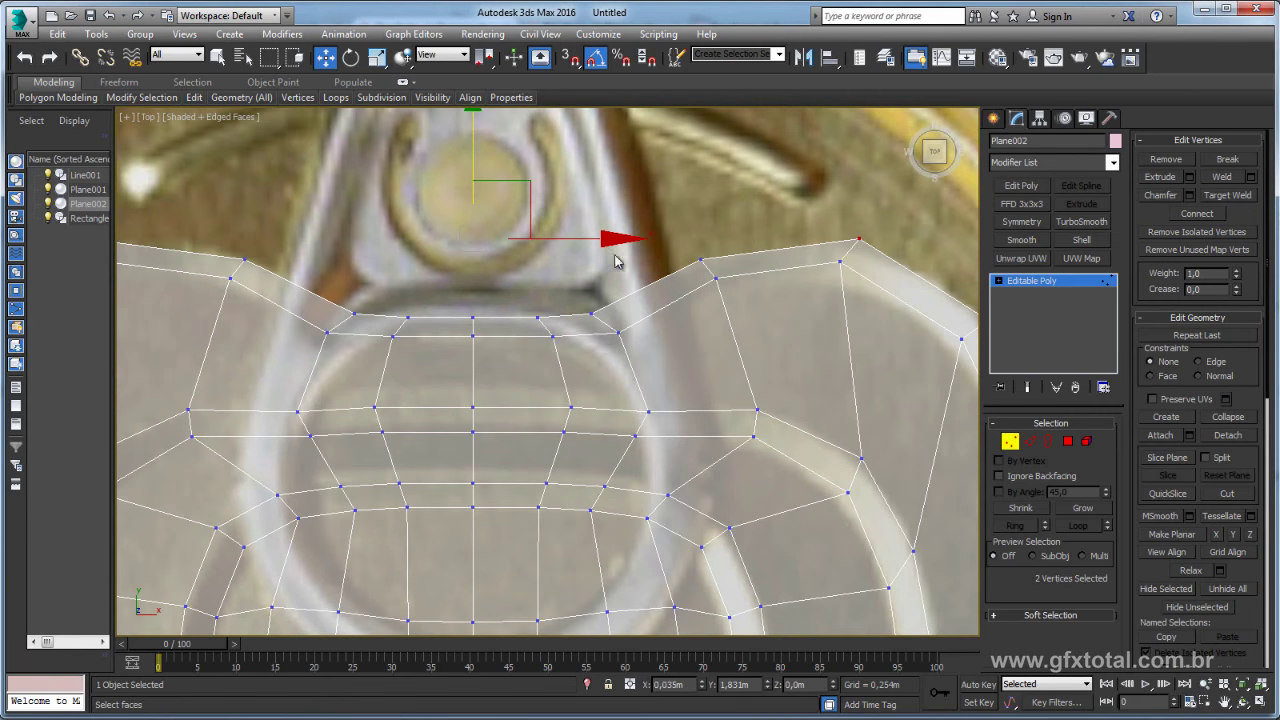
key("r")
left_click_drag(645, 240, 625, 241)
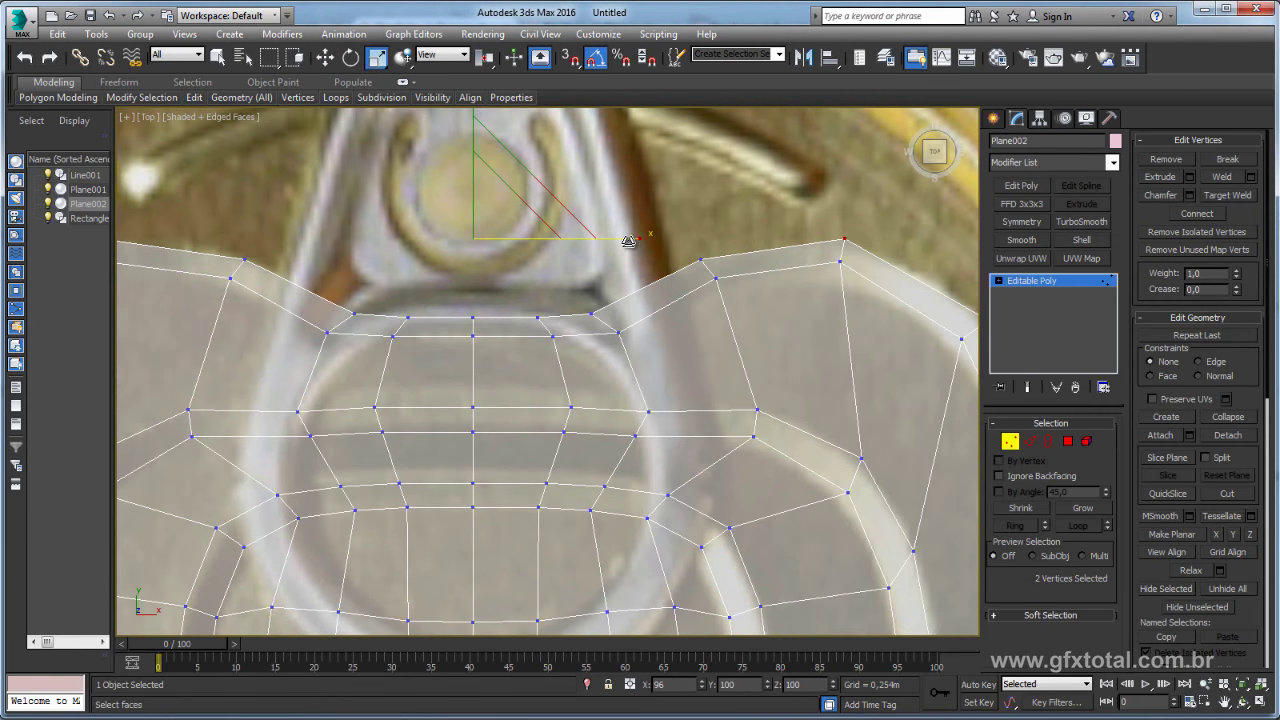
scroll(625, 241, "down", 5)
left_click(1050, 442)
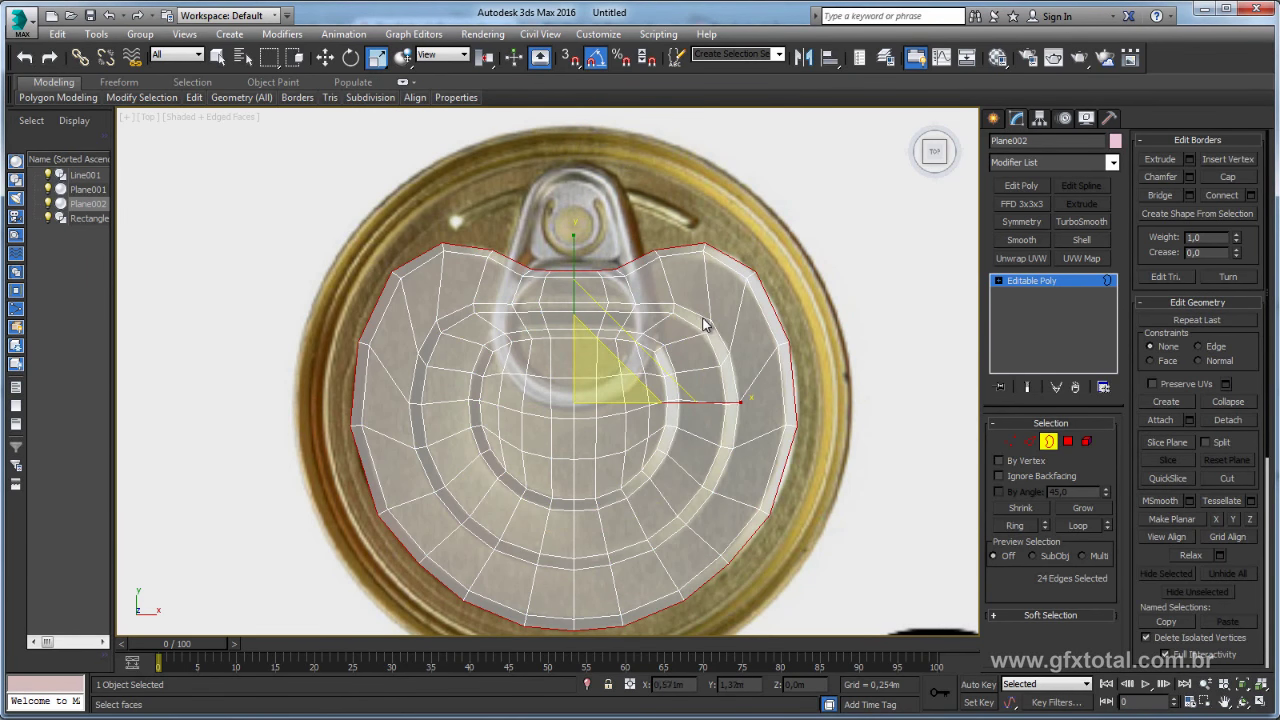
- Scale the outer border out to 107% and raise three notch vertices onto the pull tab
left_click_drag(650, 364, 652, 364)
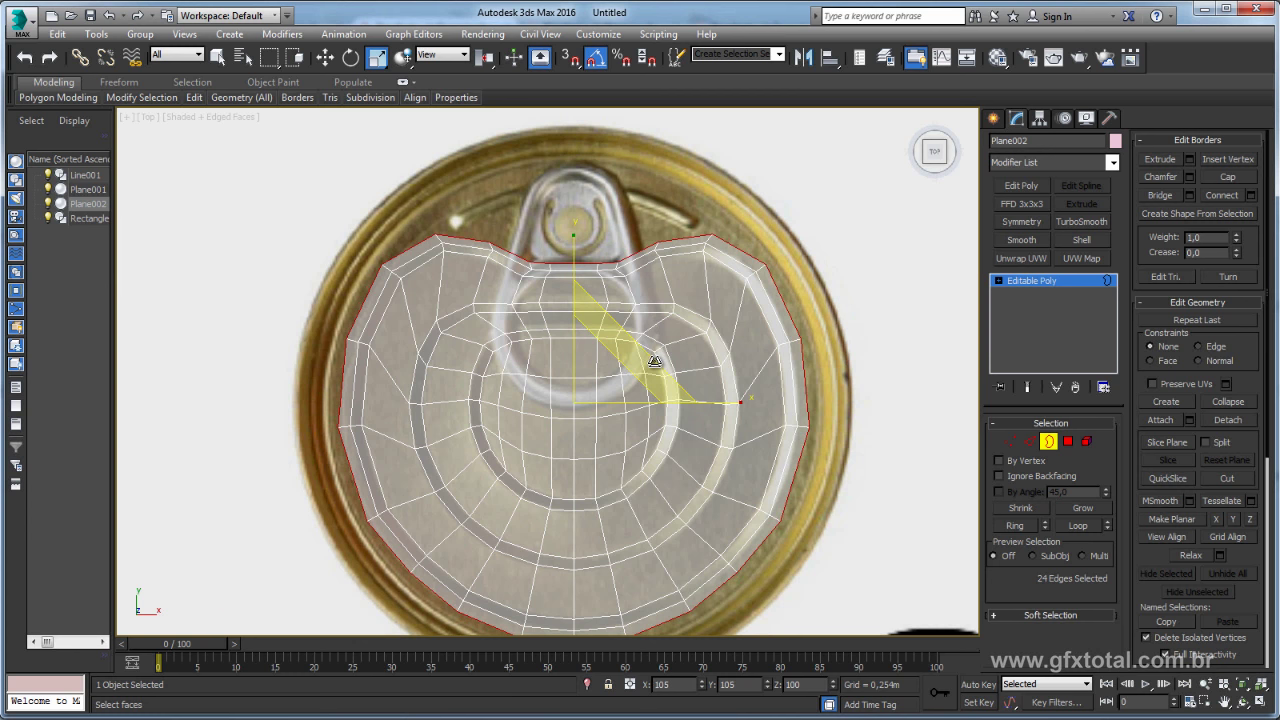
key("1")
scroll(607, 276, "up", 3)
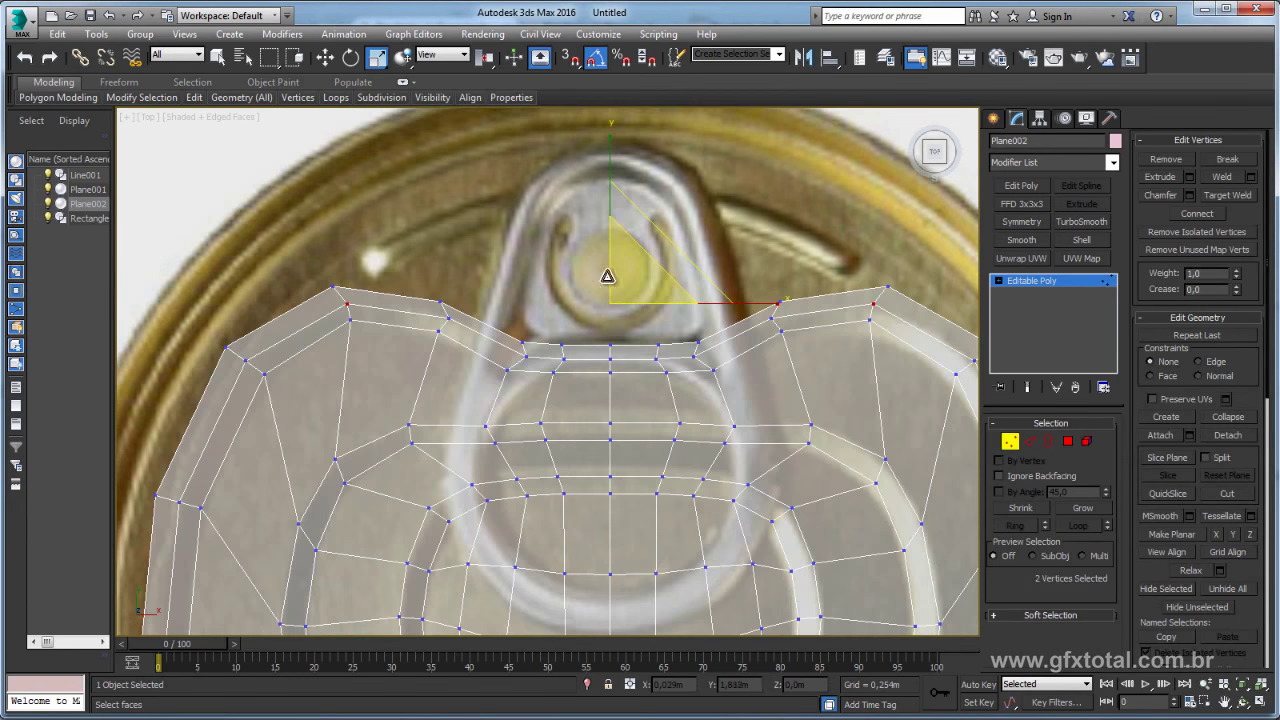
left_click(610, 346)
left_click(561, 344, "ctrl")
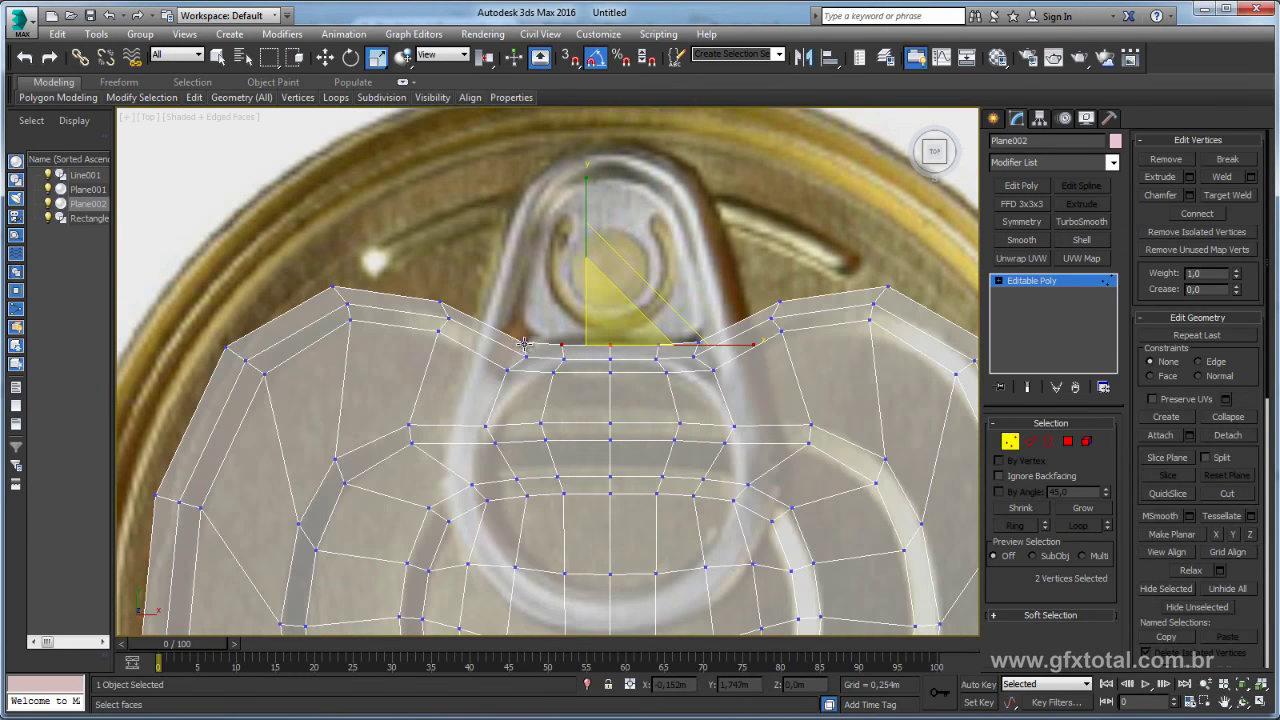
left_click(522, 343, "ctrl")
key("w")
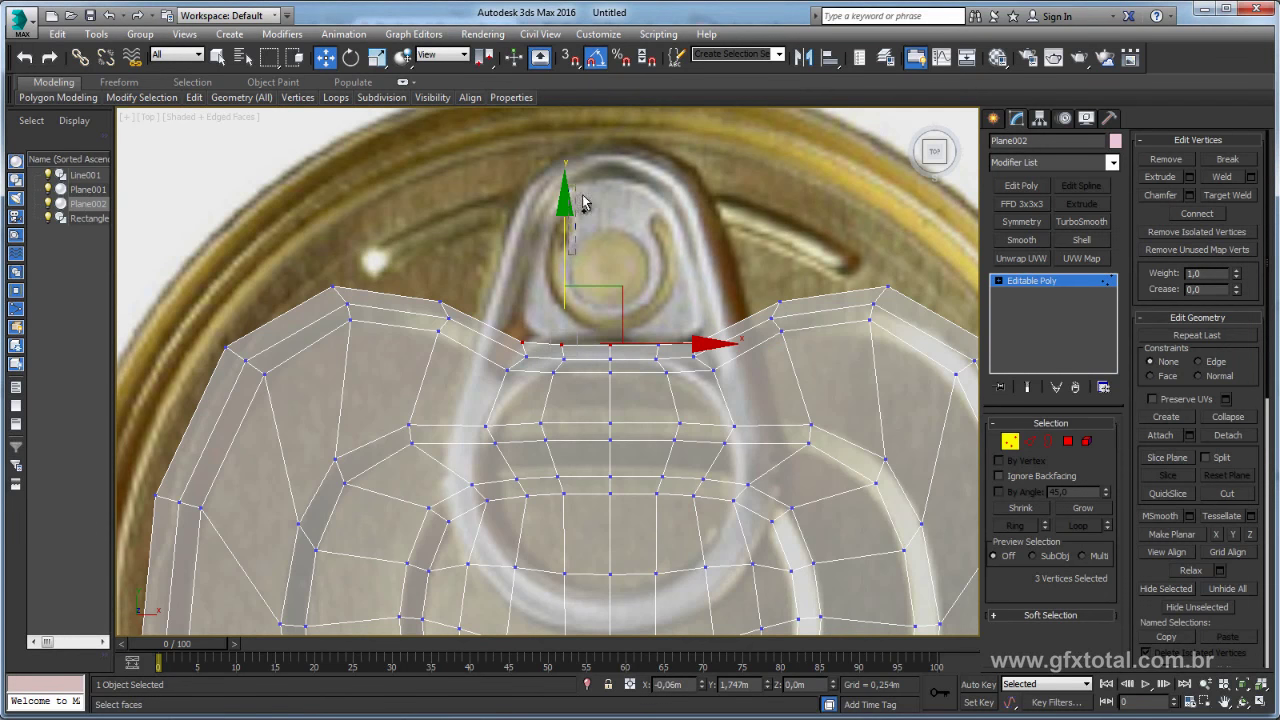
left_click_drag(564, 246, 564, 68)
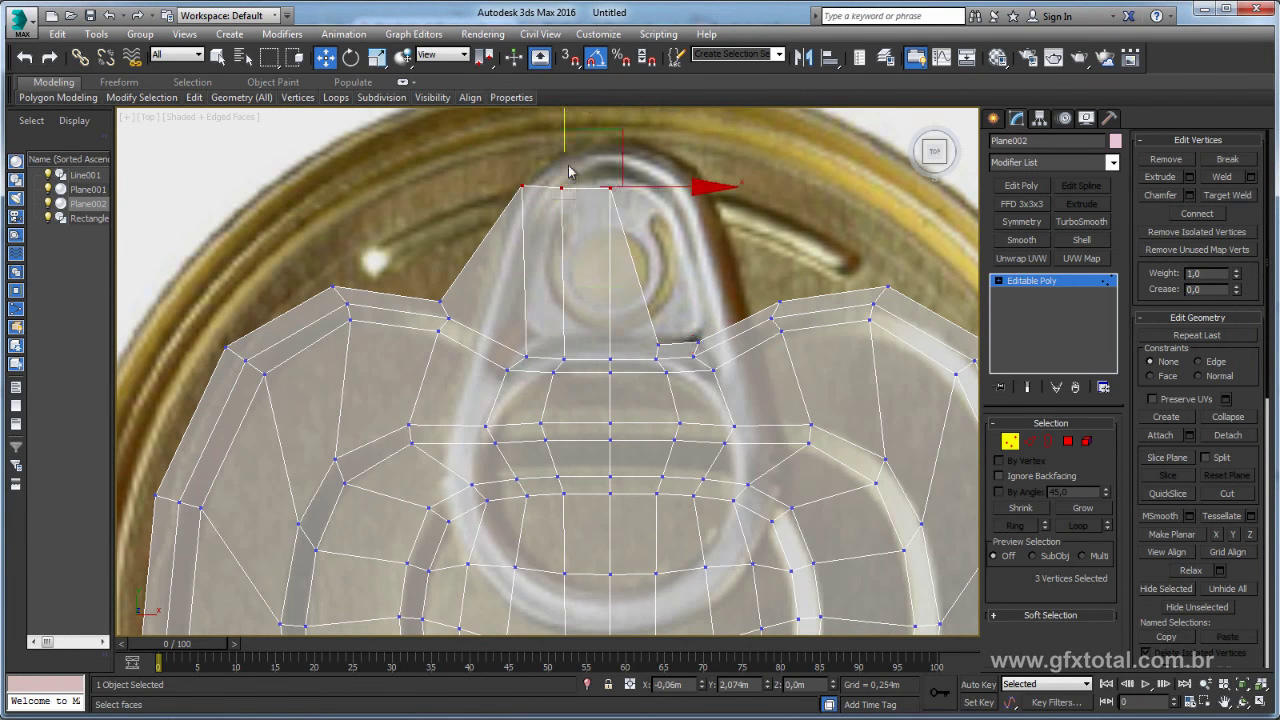
- Move the tab corner, notch and adjacent rim vertices to fit the pull-tab outline
scroll(628, 272, "up", 2)
left_click(606, 232)
left_click_drag(628, 205, 537, 218)
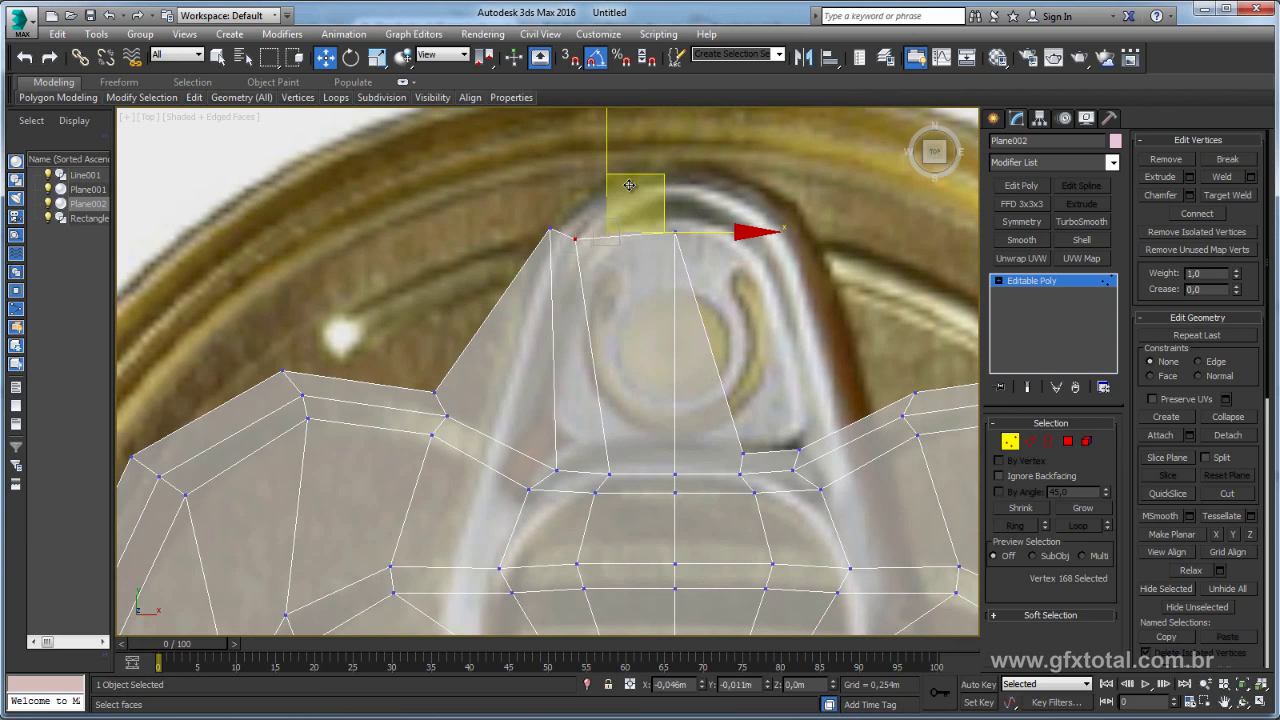
left_click(549, 230)
left_click_drag(601, 174, 527, 208)
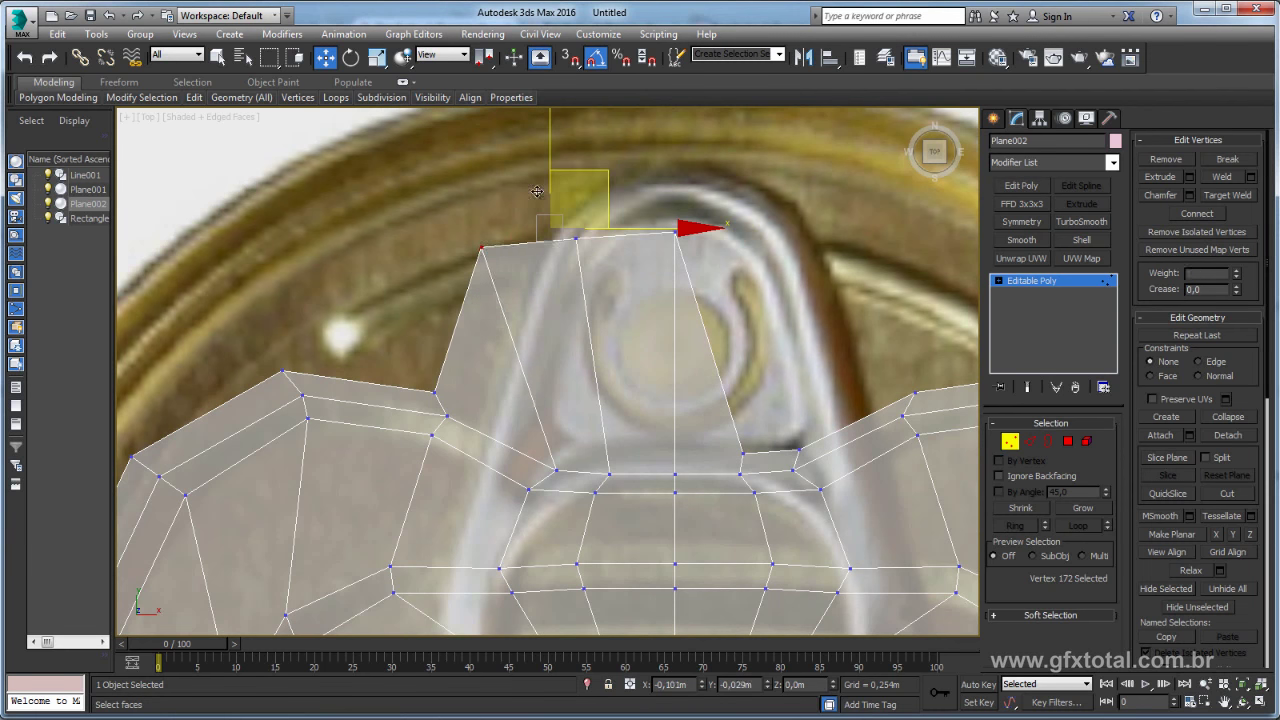
middle_click_drag(527, 208, 628, 186)
left_click(537, 367)
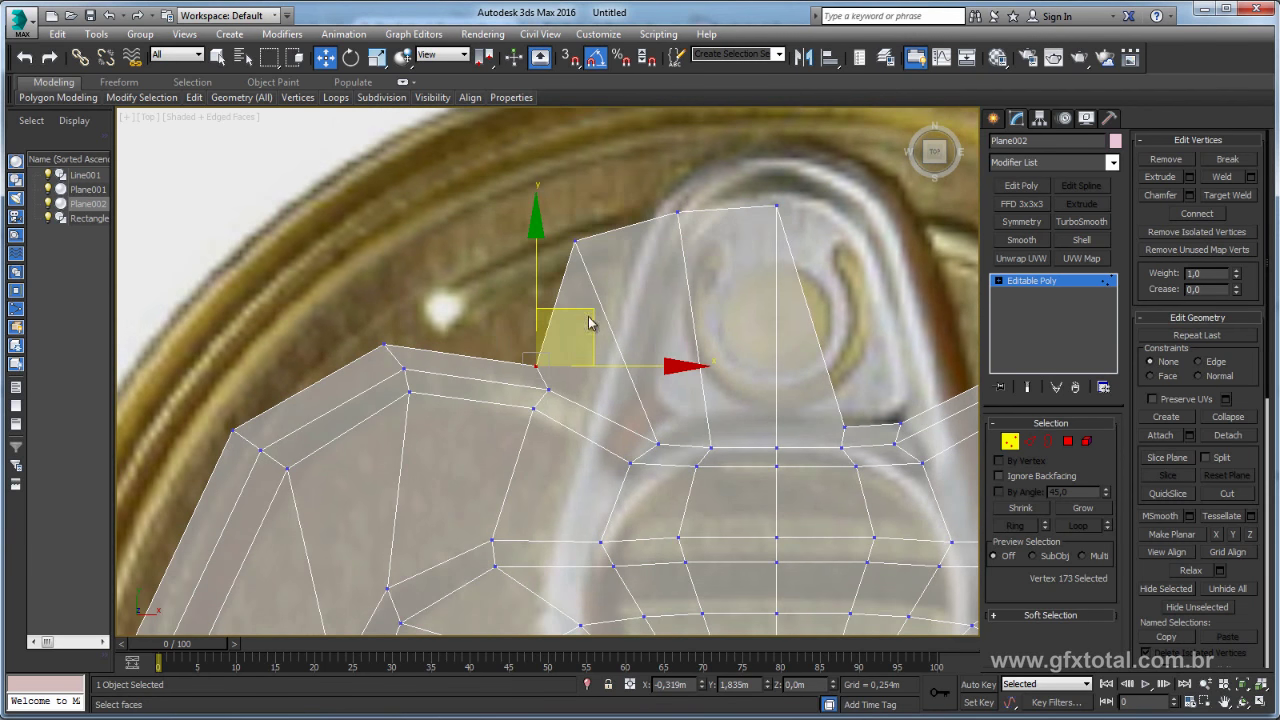
left_click_drag(565, 332, 529, 244)
left_click(388, 340)
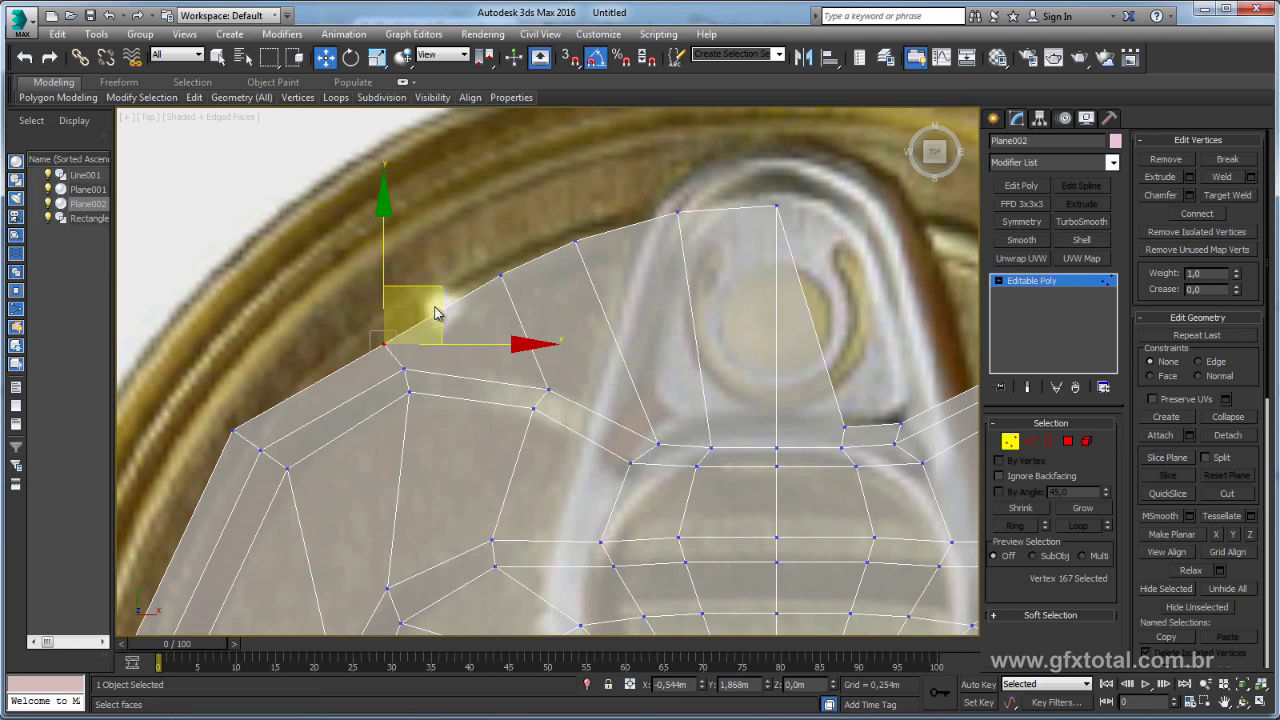
left_click_drag(434, 309, 468, 284)
middle_click_drag(468, 284, 563, 263)
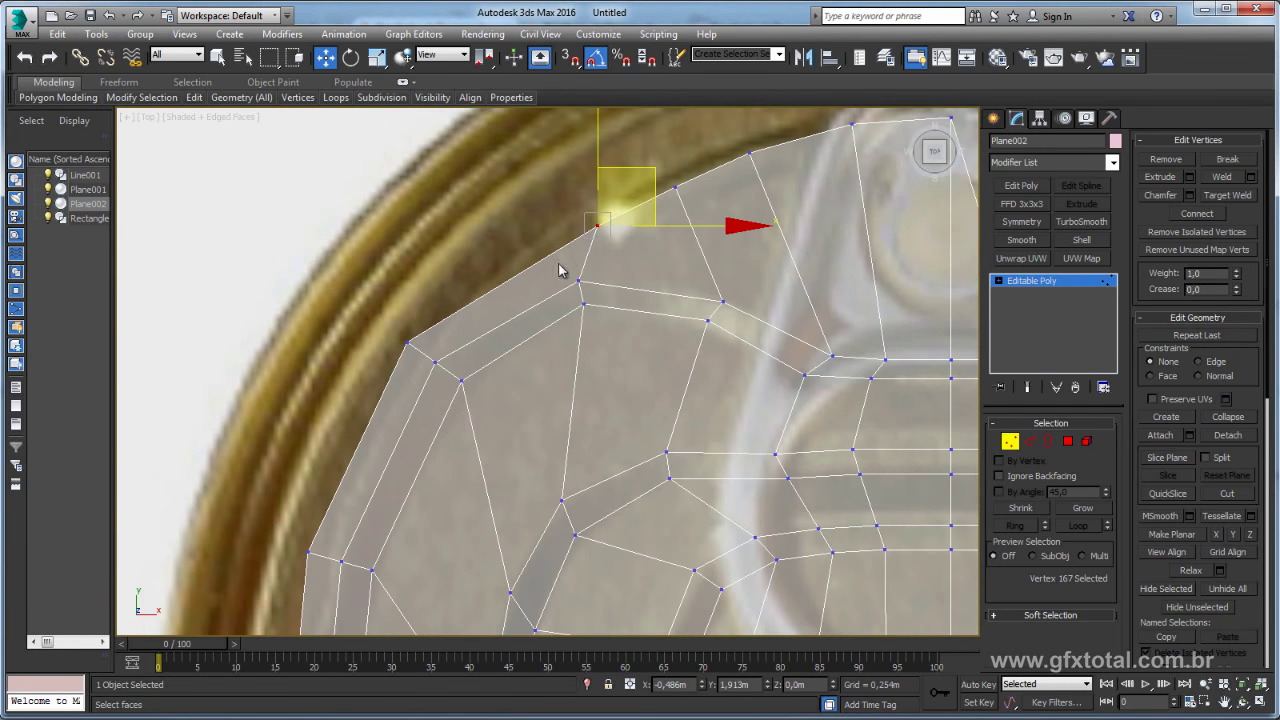
- Delete the right half of the lid's polygons
scroll(560, 270, "down", 5)
scroll(636, 287, "down", 2)
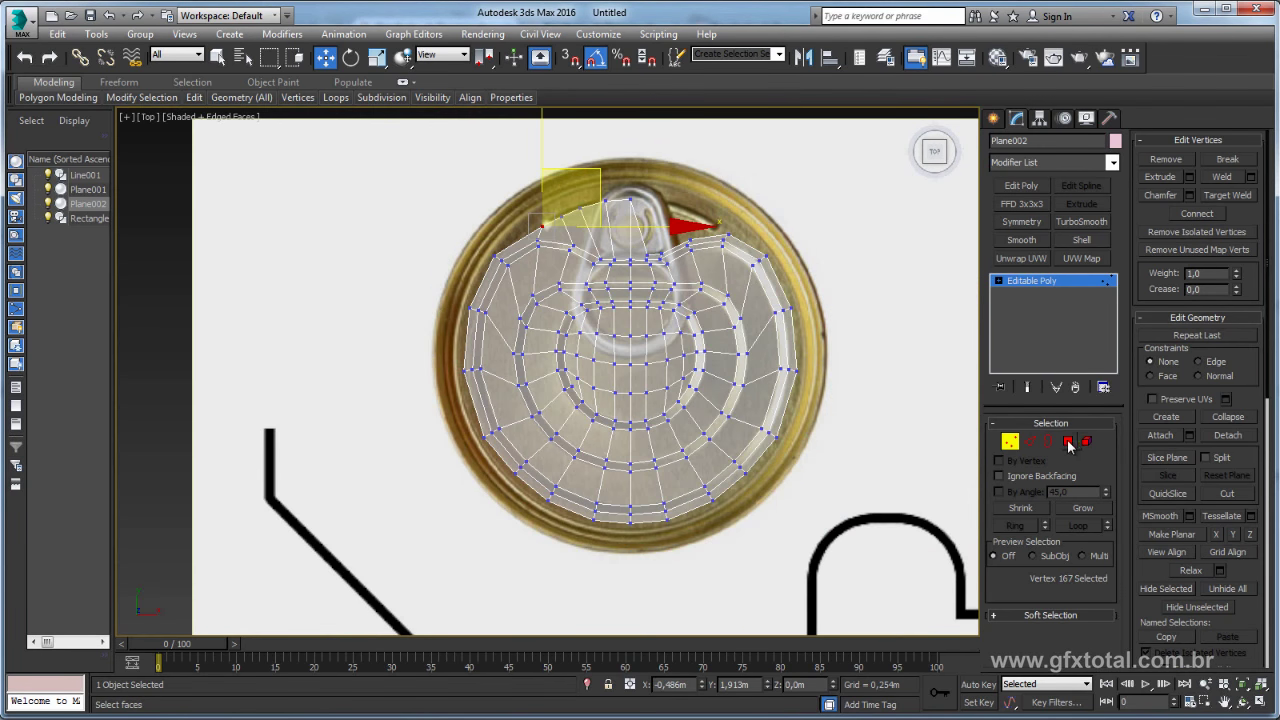
left_click(1068, 441)
left_click_drag(641, 566, 632, 570)
key("Delete")
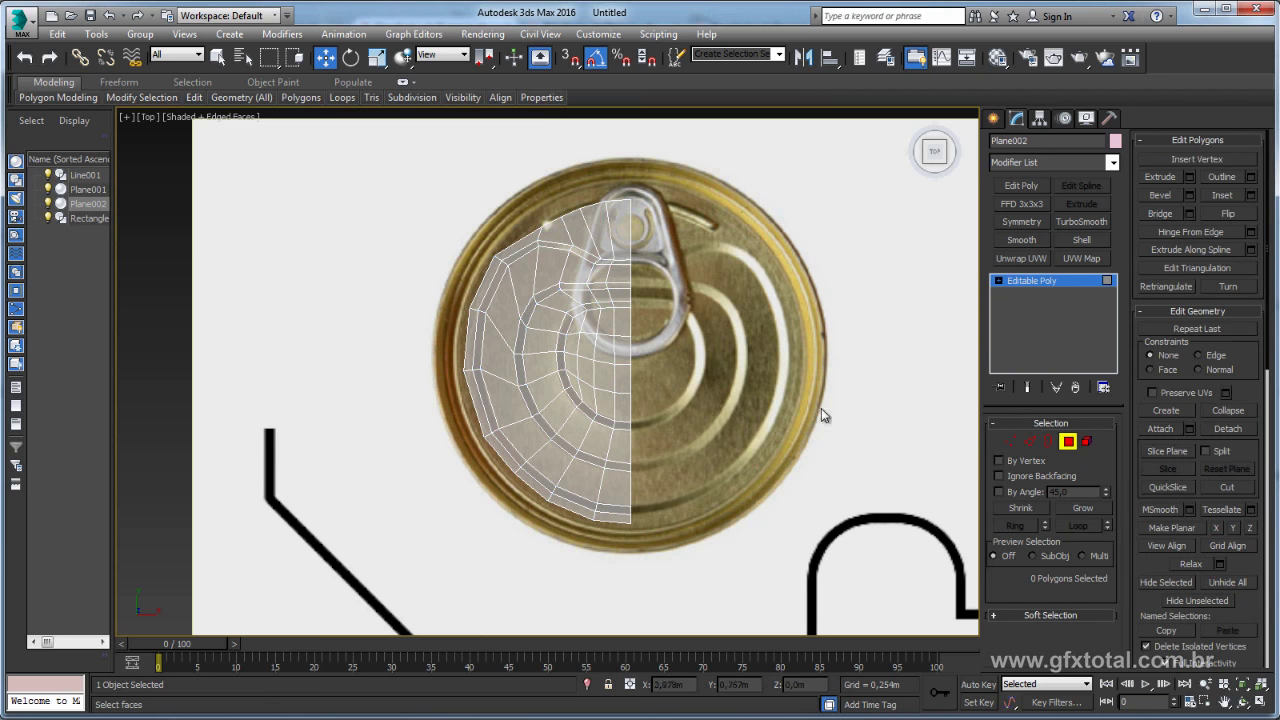
- Mirror the half lid with a flipped Symmetry modifier and collapse it to Editable Poly
left_click(1044, 287)
left_click(1030, 224)
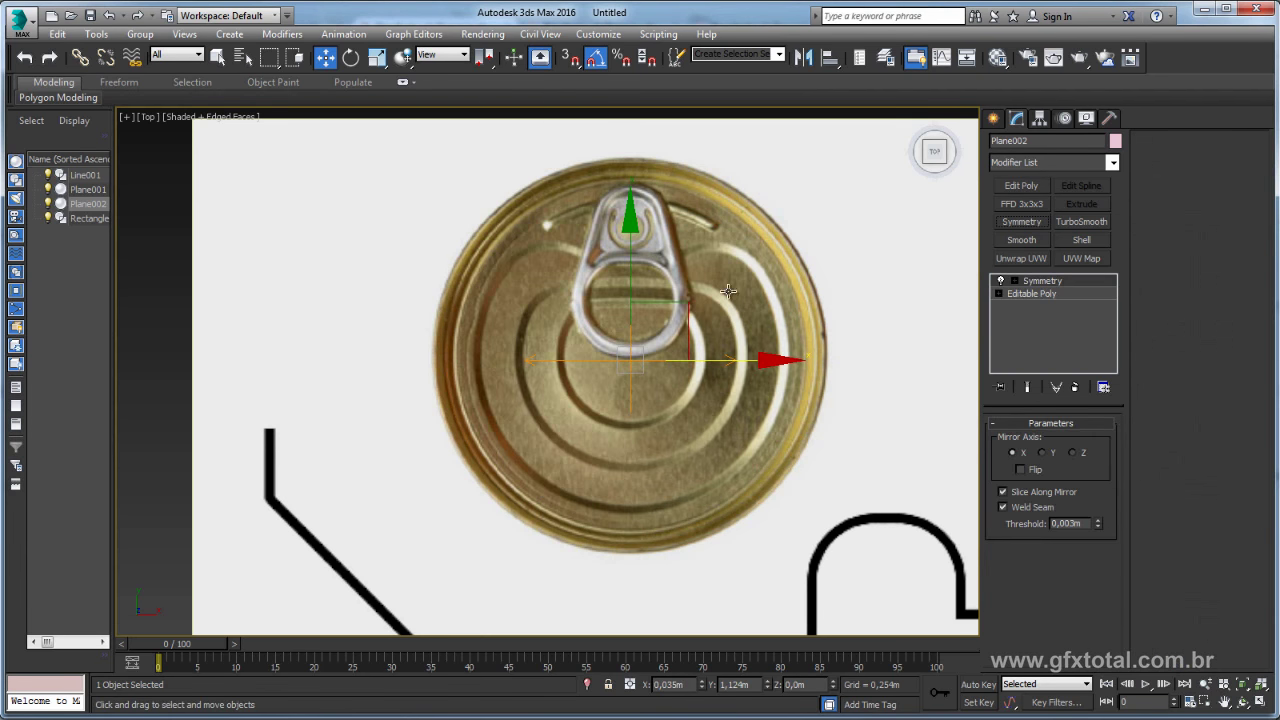
left_click(1021, 470)
right_click(646, 258)
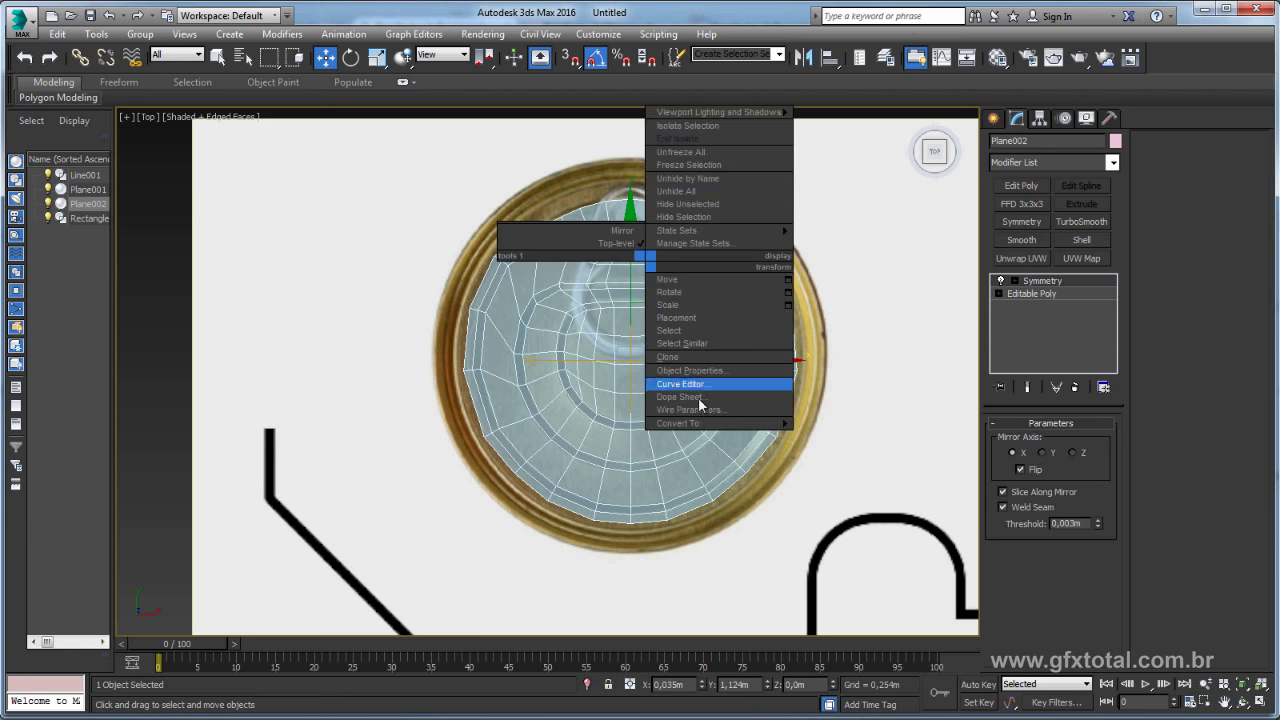
left_click(847, 437)
- Raise the two top notch vertices toward the rim and move the top-left one left to widen the notch
scroll(741, 382, "up", 2)
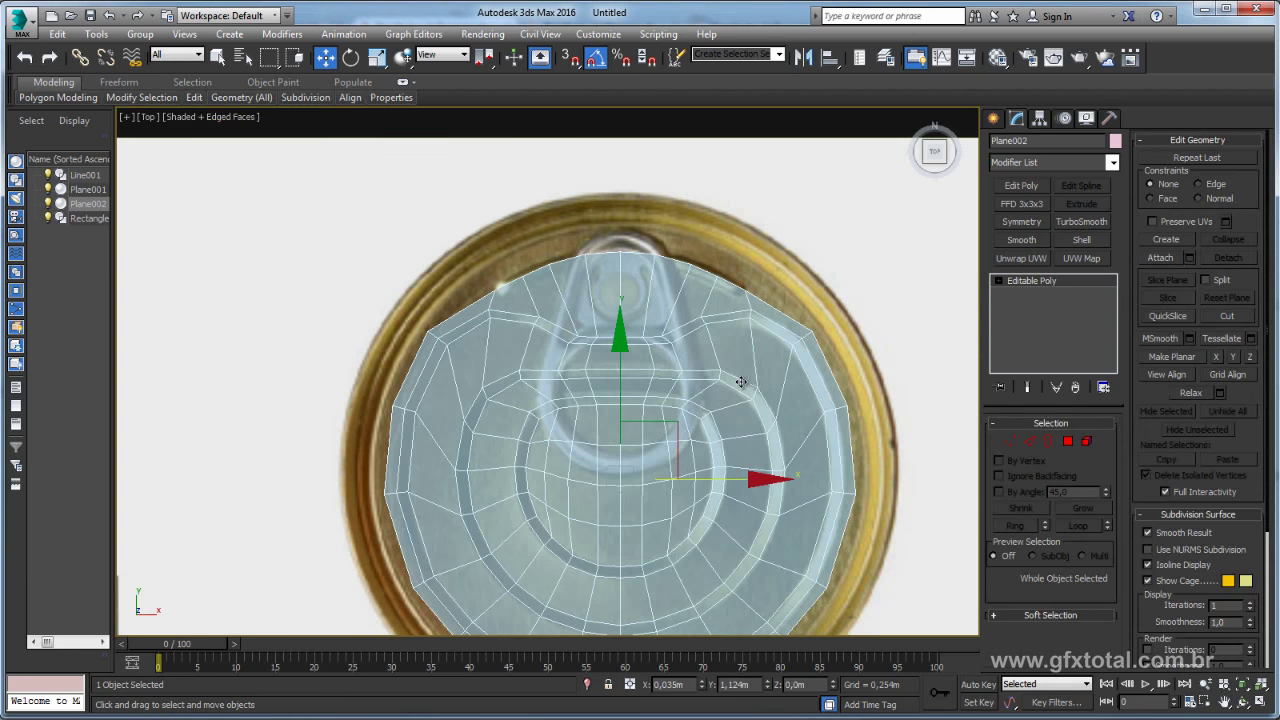
left_click(1010, 441)
scroll(415, 250, "up", 4)
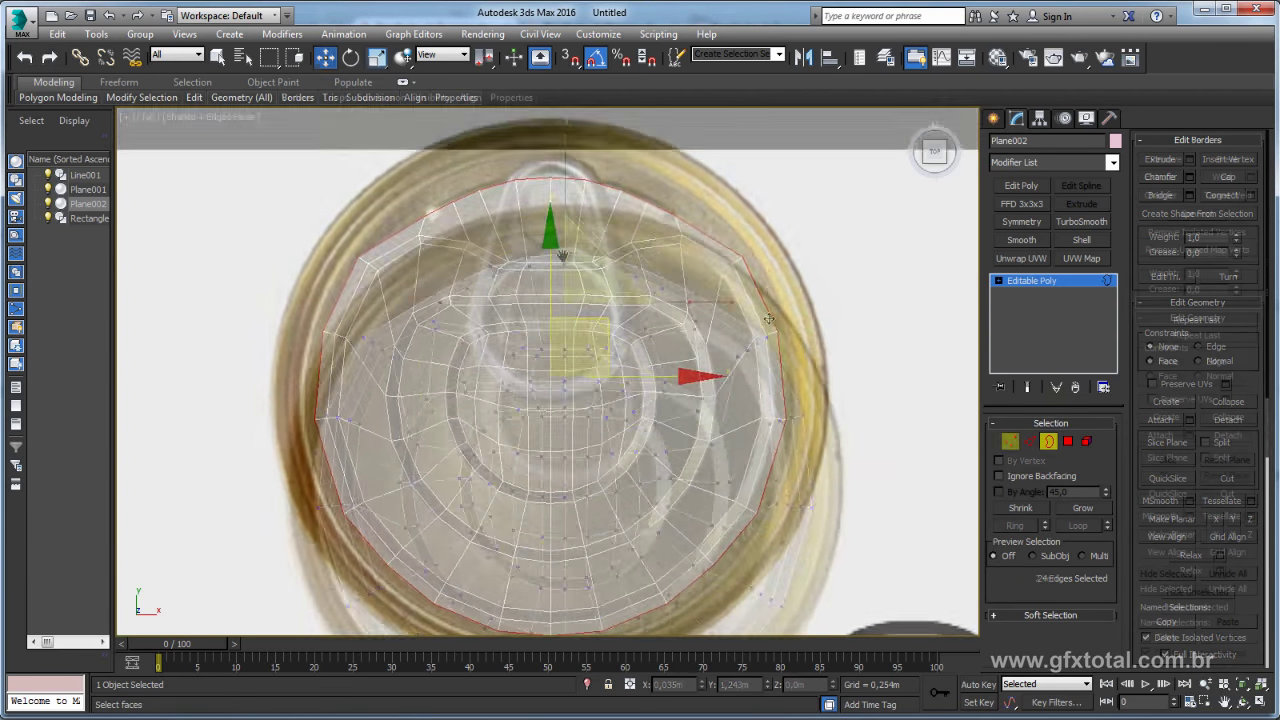
left_click_drag(422, 249, 612, 312)
key("w")
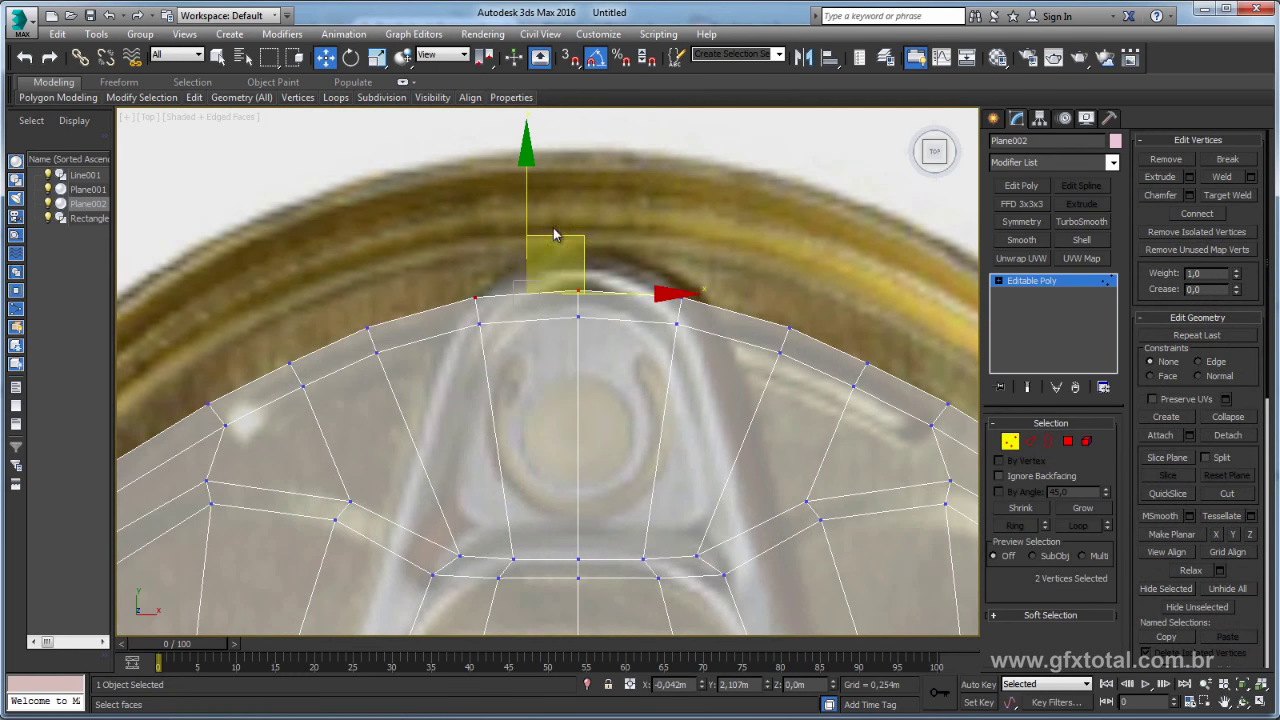
left_click_drag(557, 240, 535, 147)
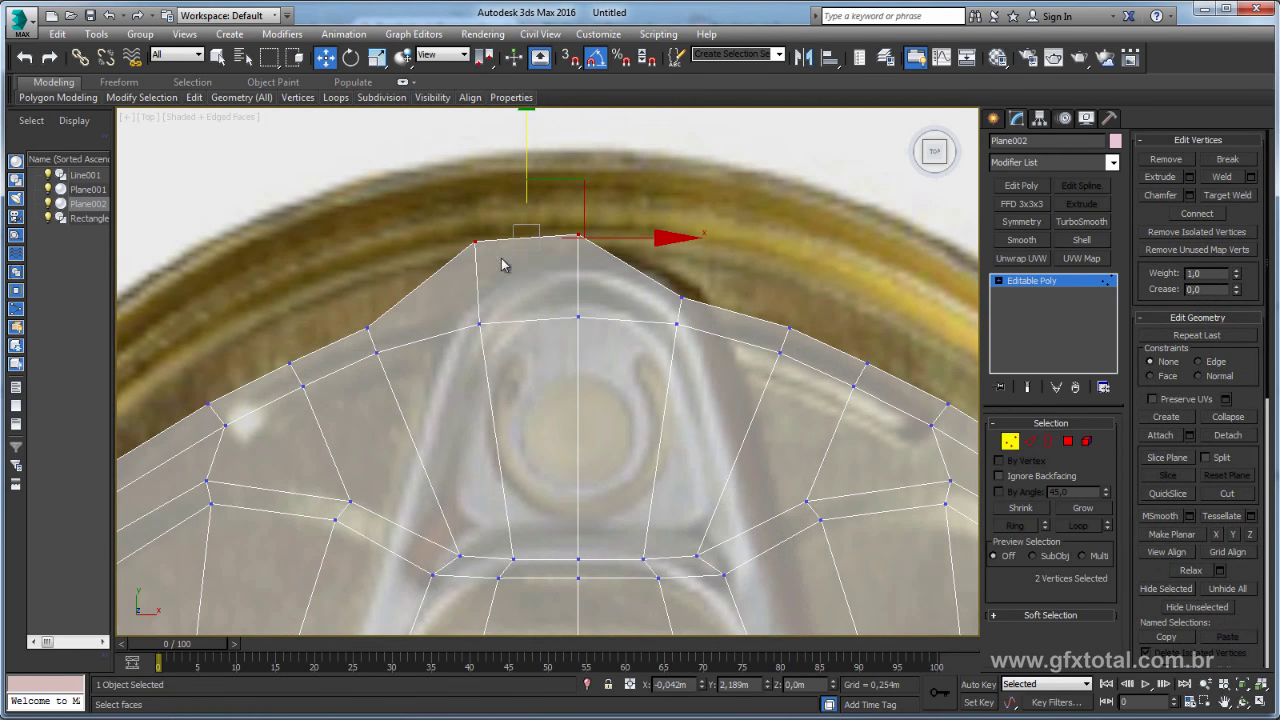
left_click(475, 242)
left_click_drag(475, 242, 385, 305)
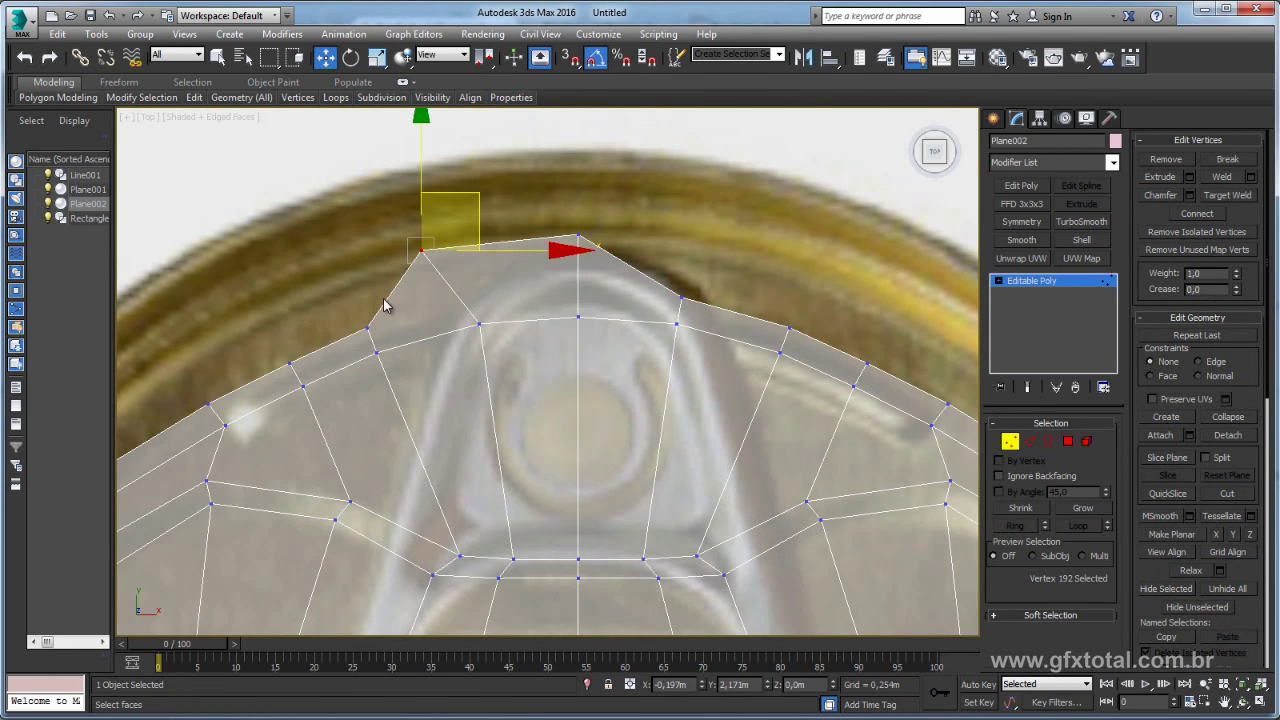
- Pull the rim and boundary vertices left of the notch up onto the lid edge
scroll(430, 302, "up", 2)
left_click(515, 314)
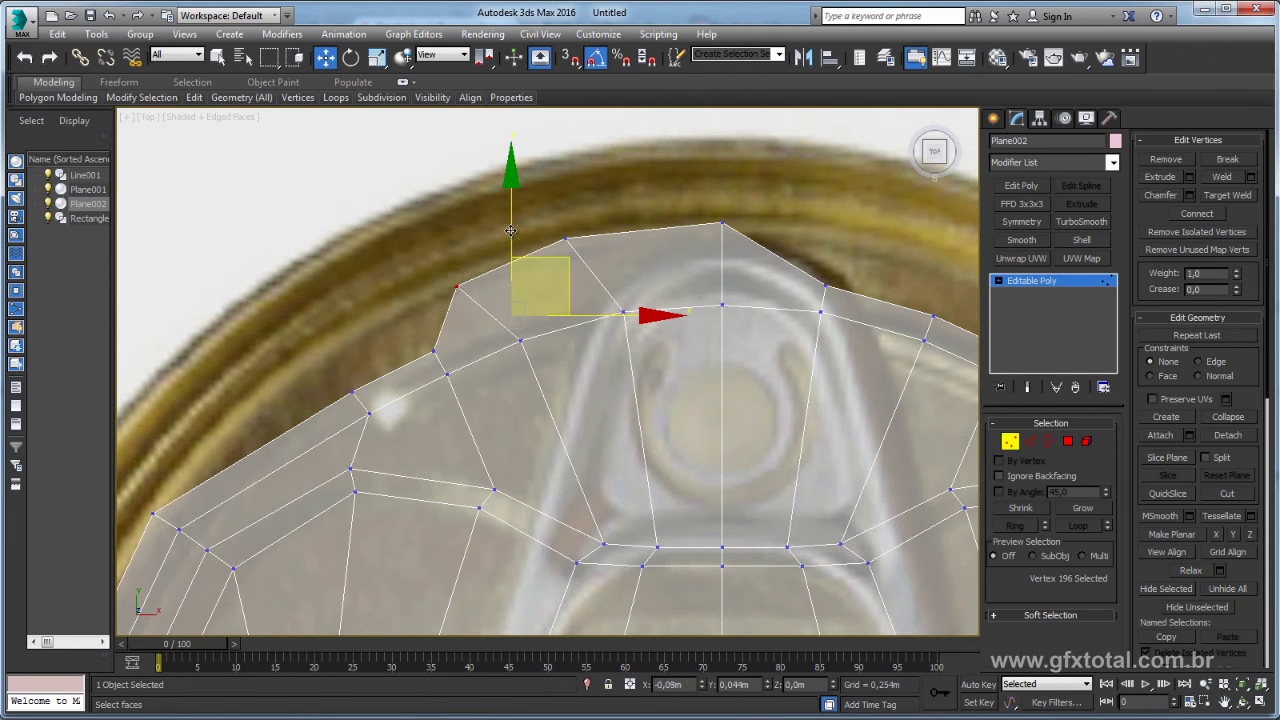
left_click_drag(511, 231, 466, 193)
left_click(433, 350)
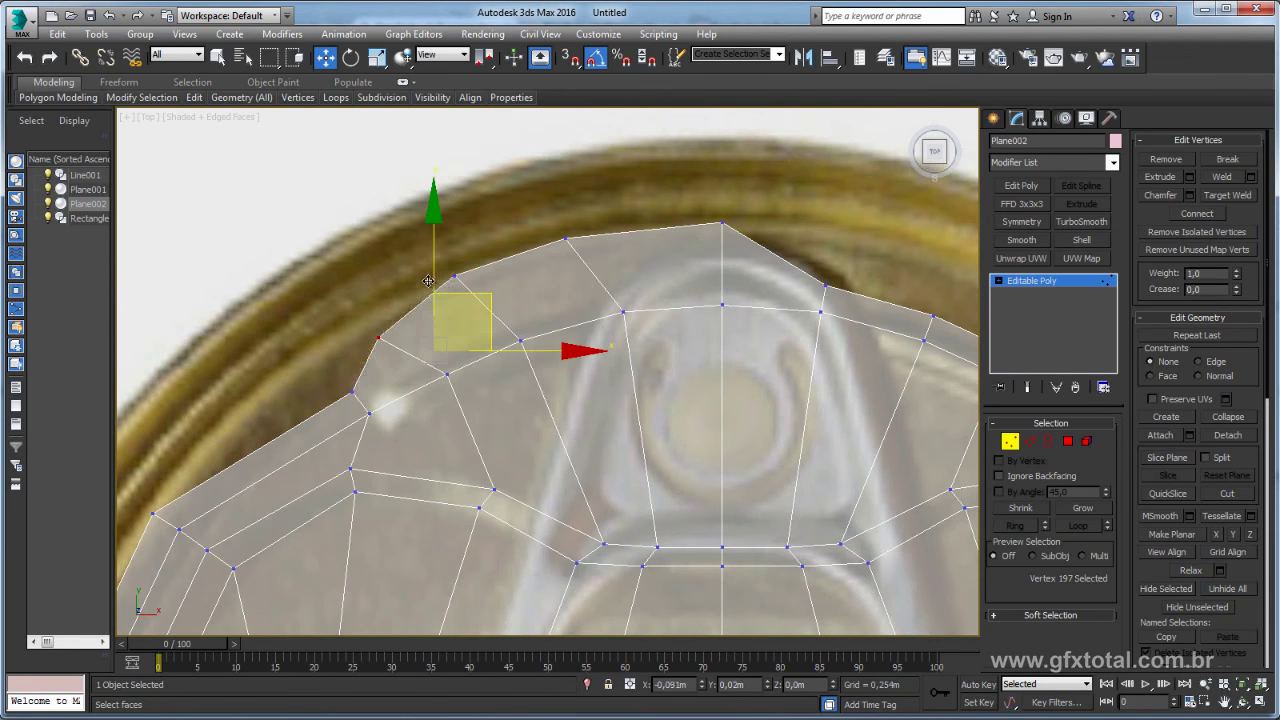
left_click_drag(428, 281, 352, 252)
left_click(352, 392)
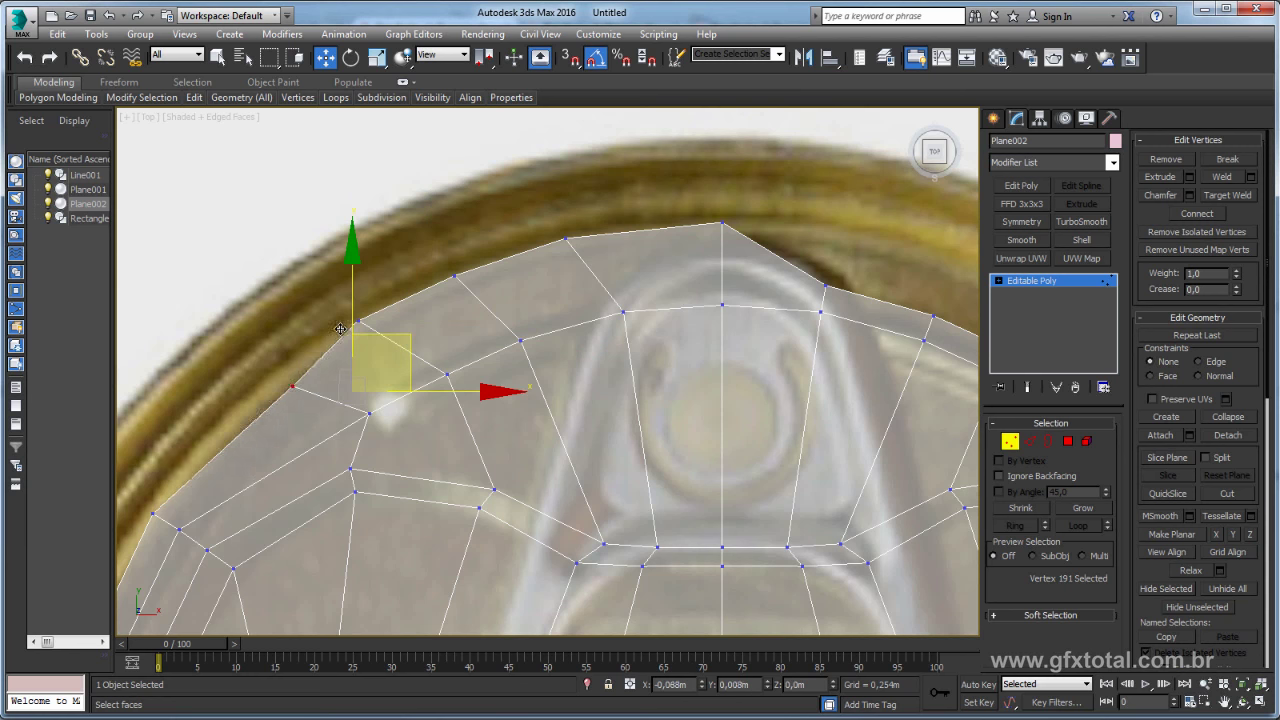
left_click_drag(340, 329, 346, 424)
left_click(371, 413)
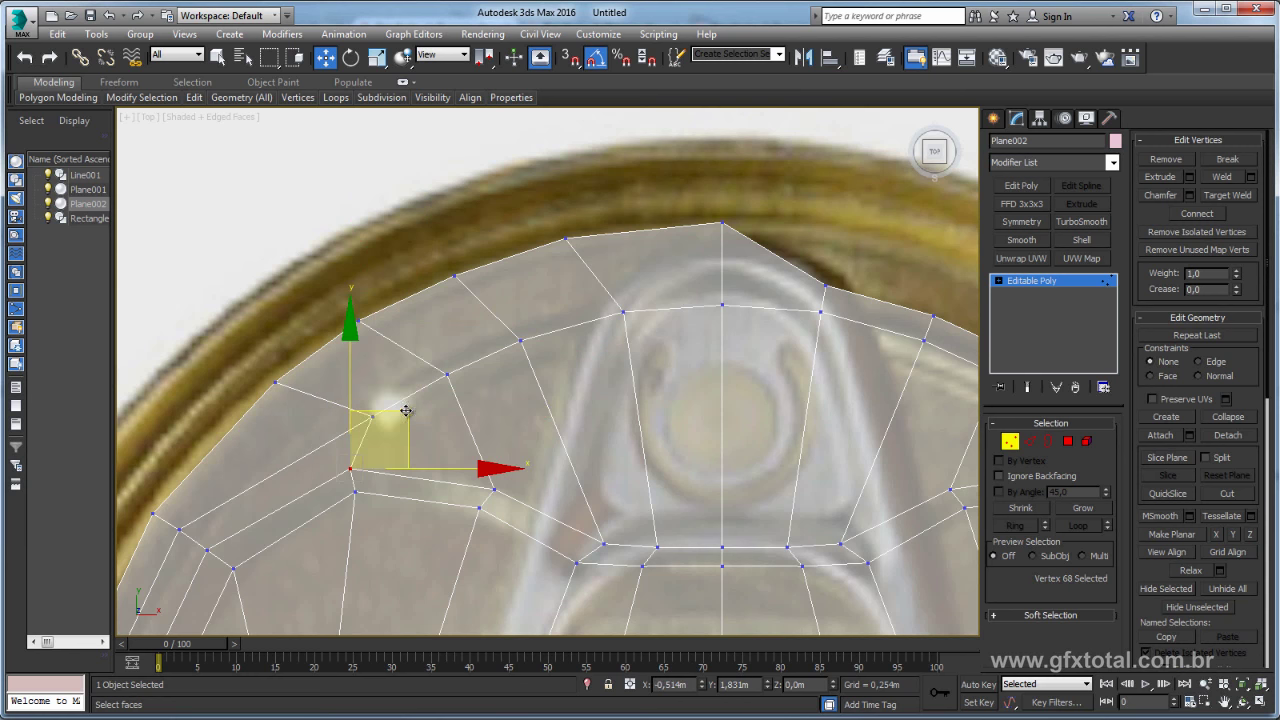
left_click(355, 469)
left_click(362, 324)
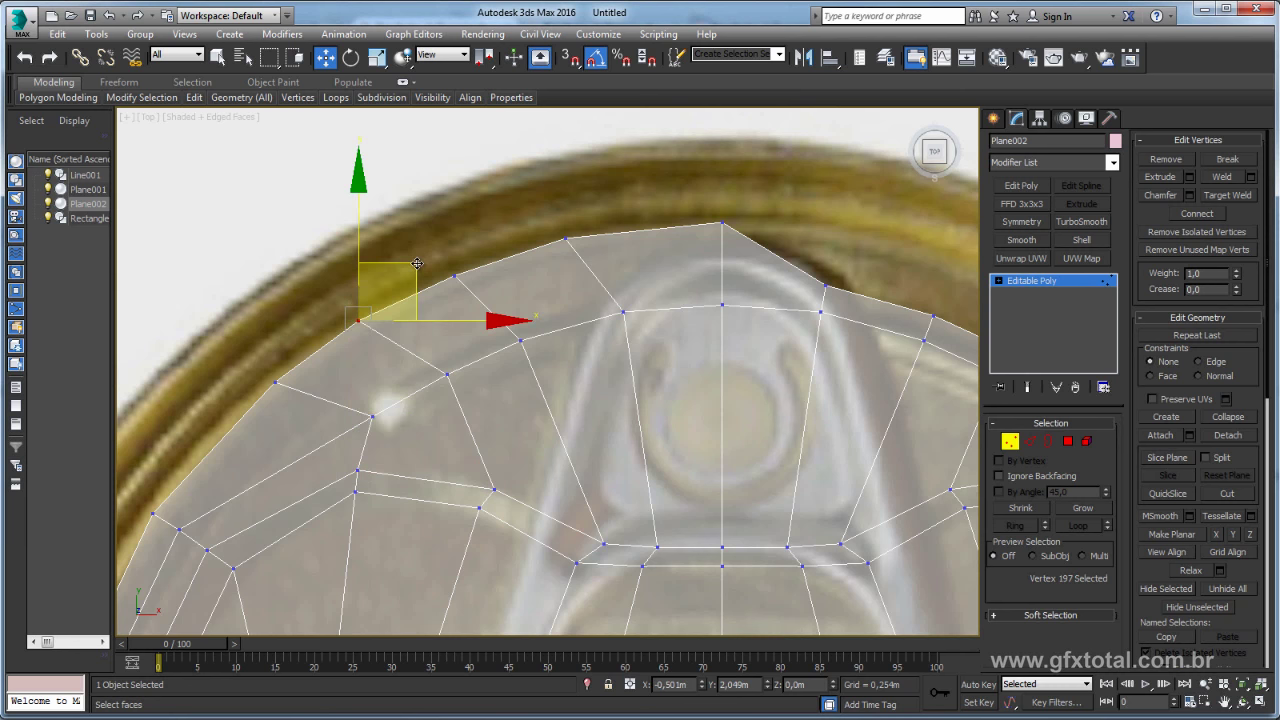
- Shift the notch's top rim vertex slightly to the right
scroll(430, 340, "down", 3)
scroll(528, 268, "down", 2)
left_click(531, 291)
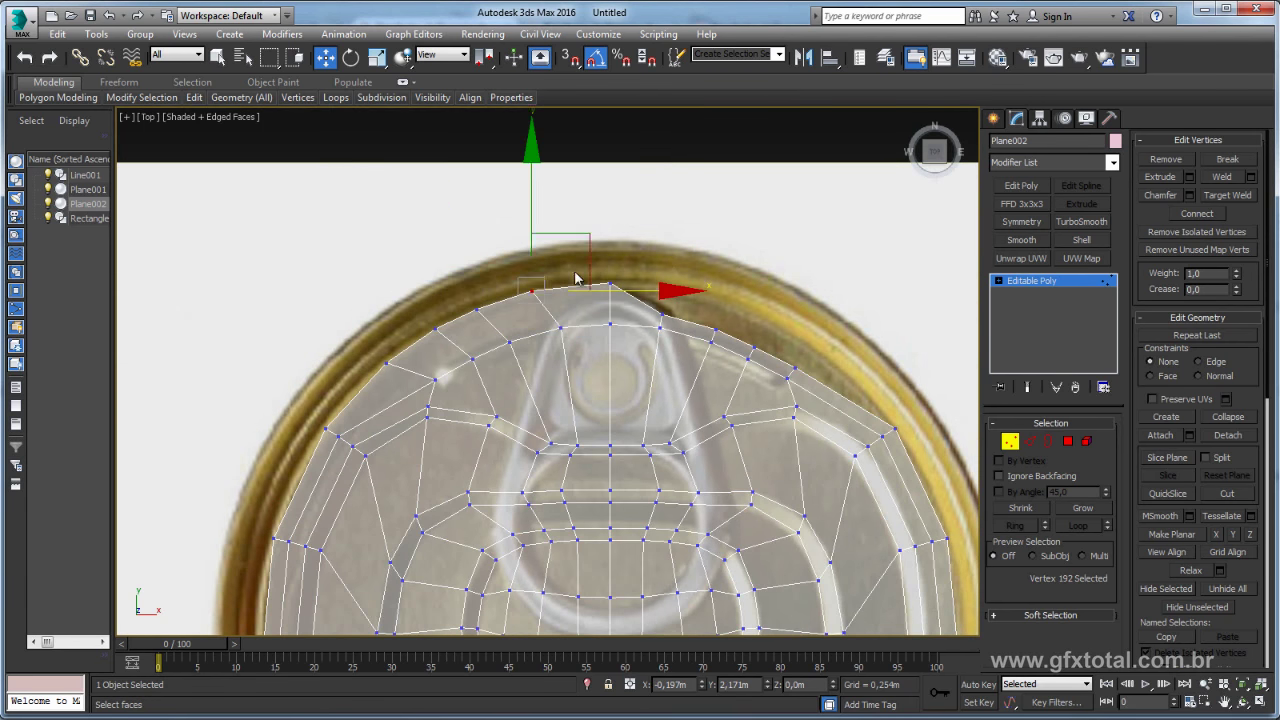
left_click_drag(586, 243, 607, 240)
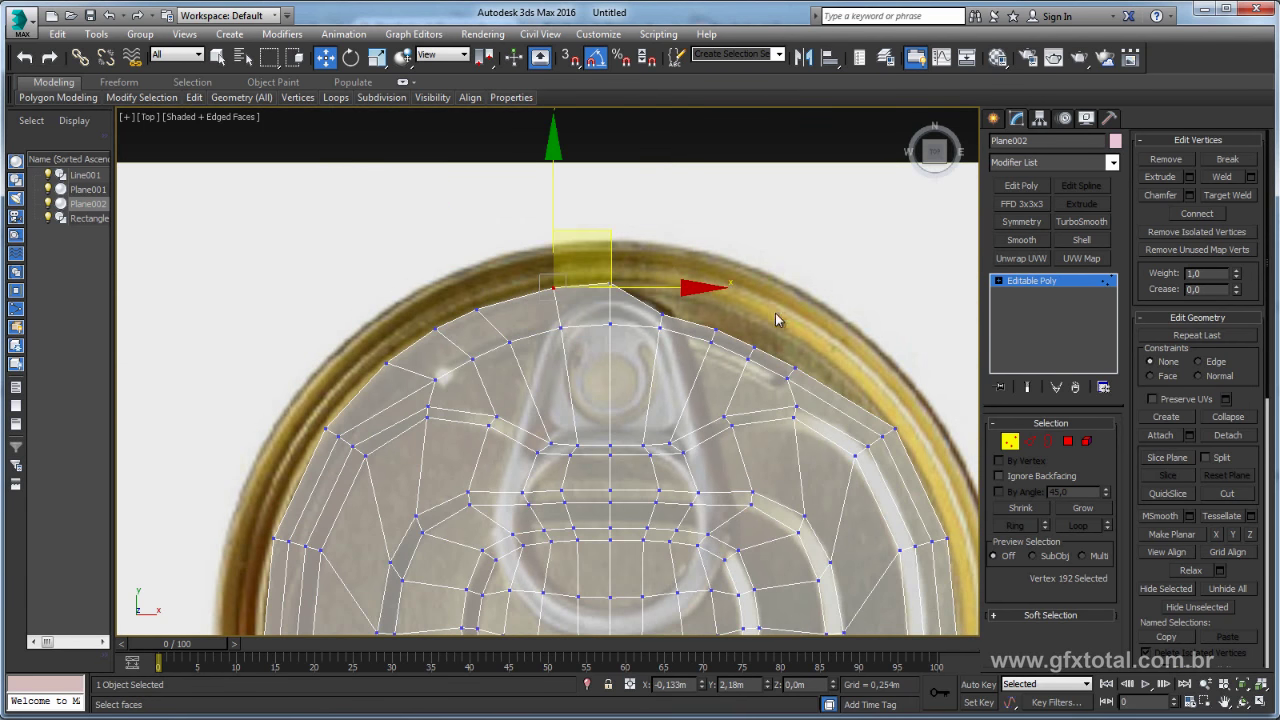
scroll(777, 320, "down", 3)
scroll(900, 340, "down", 1)
left_click(1069, 444)
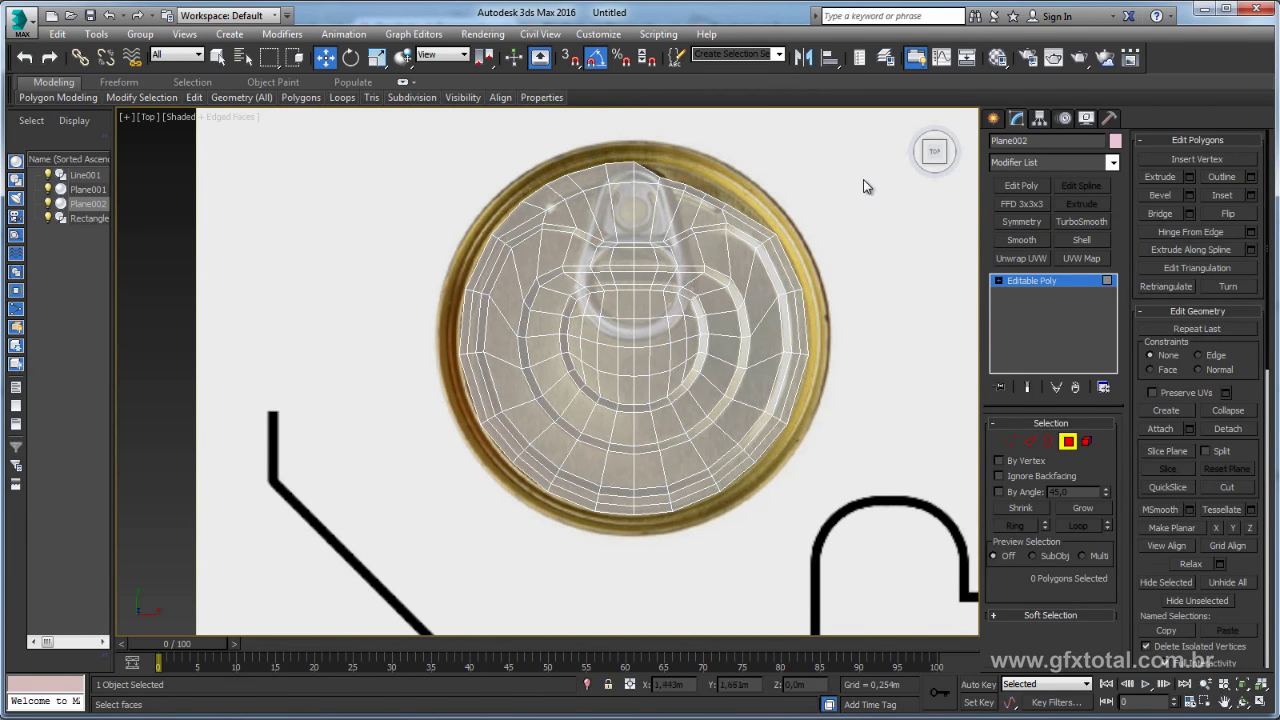
- Delete the right half, re-mirror with a flipped Symmetry modifier, and collapse to Editable Poly
left_click_drag(703, 548, 651, 578)
key("Delete")
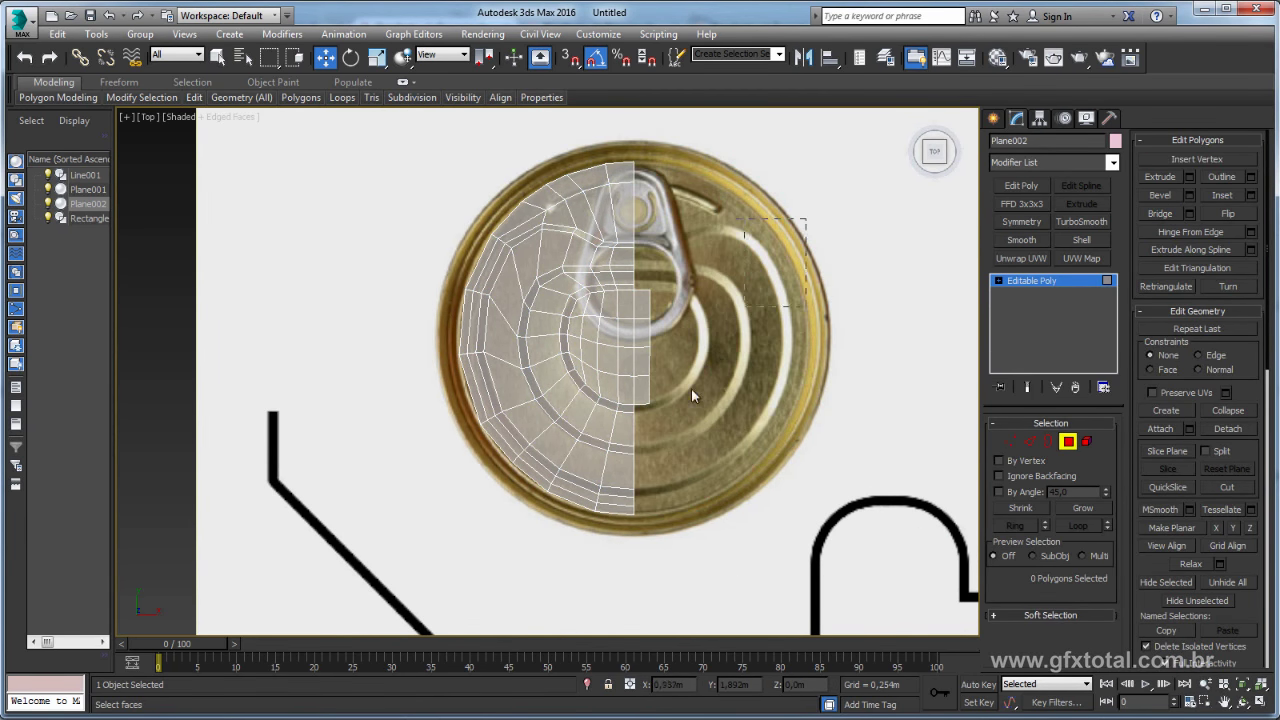
left_click(1031, 281)
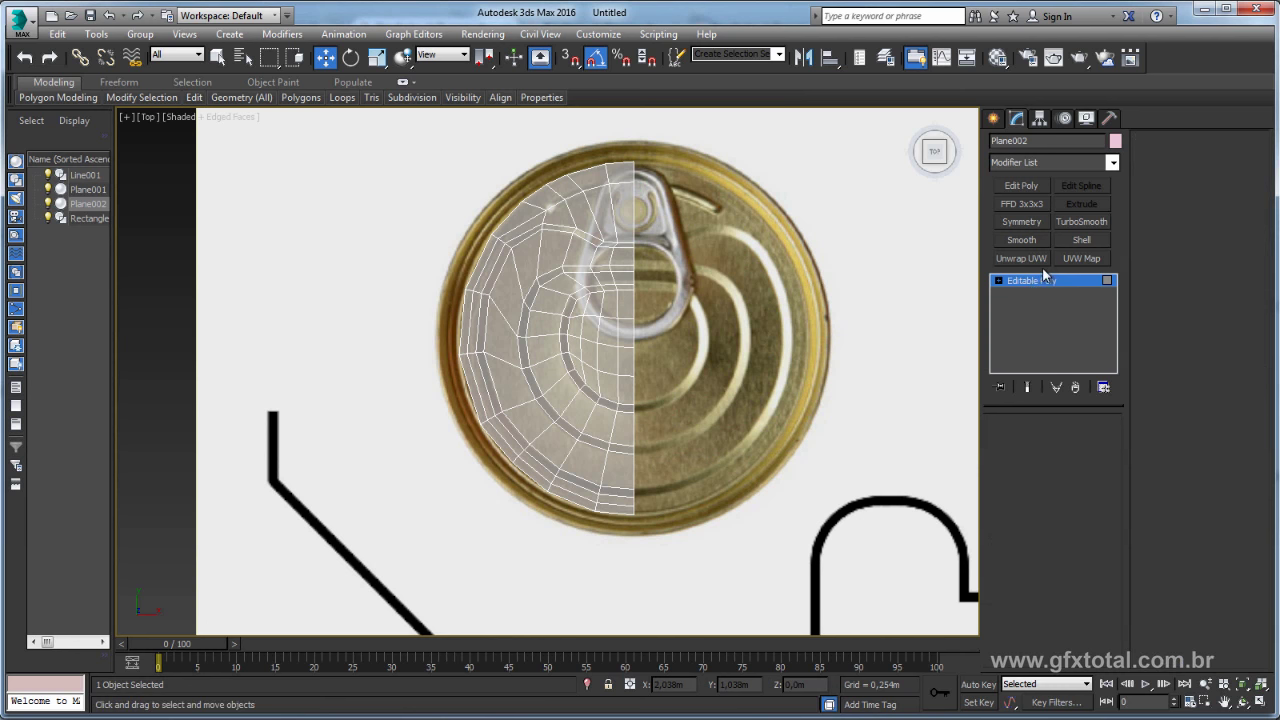
left_click(1022, 221)
left_click(1020, 470)
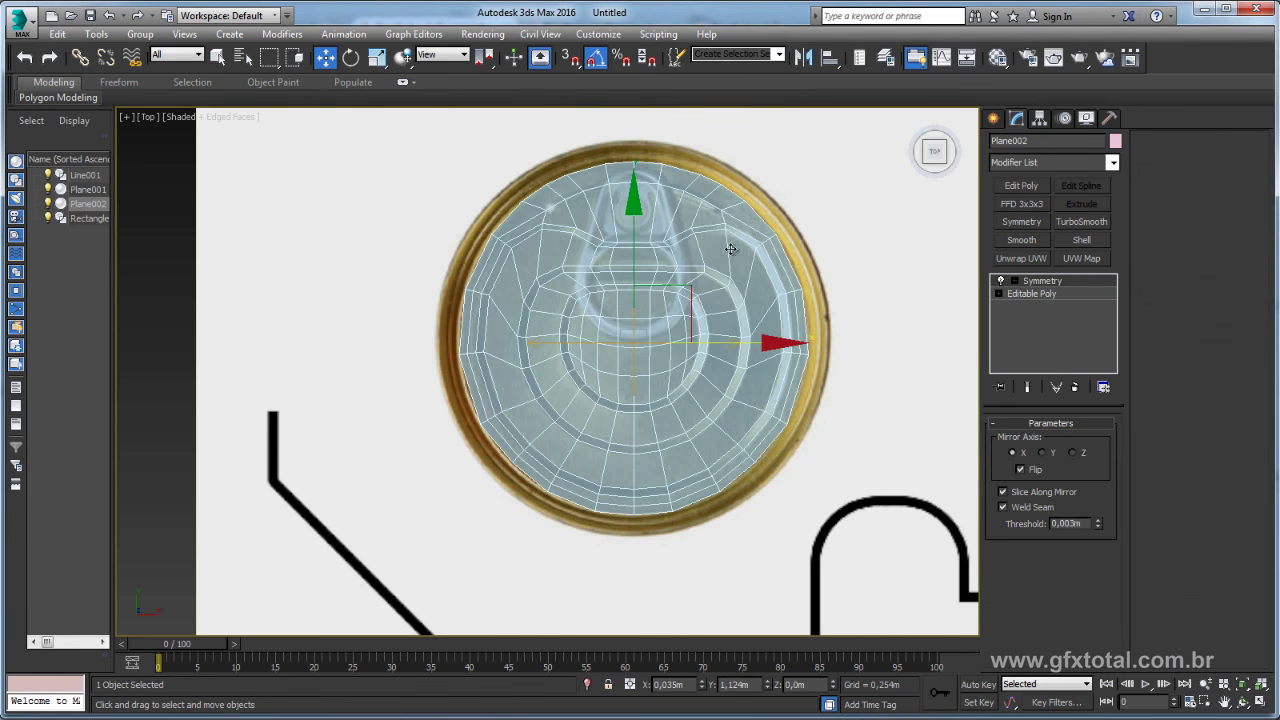
middle_click_drag(665, 248, 635, 312)
right_click(635, 312)
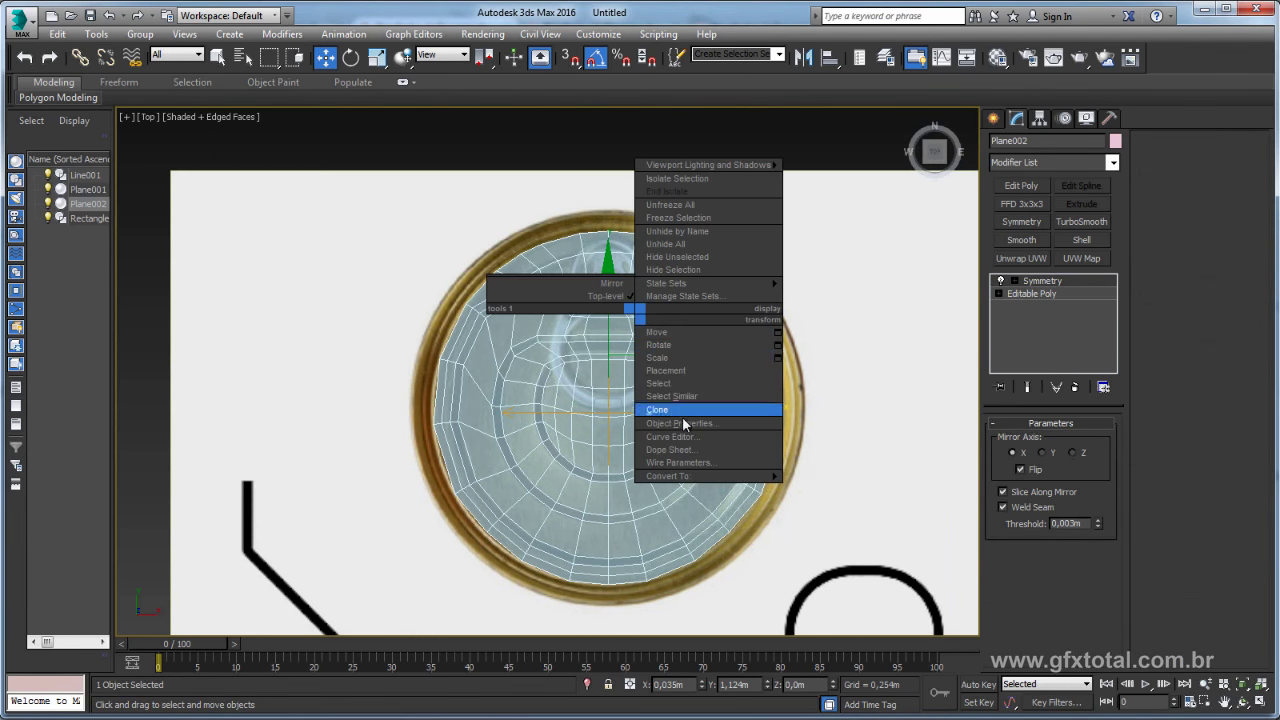
mouse_move(668, 476)
left_click(820, 490)
scroll(691, 428, "up", 2)
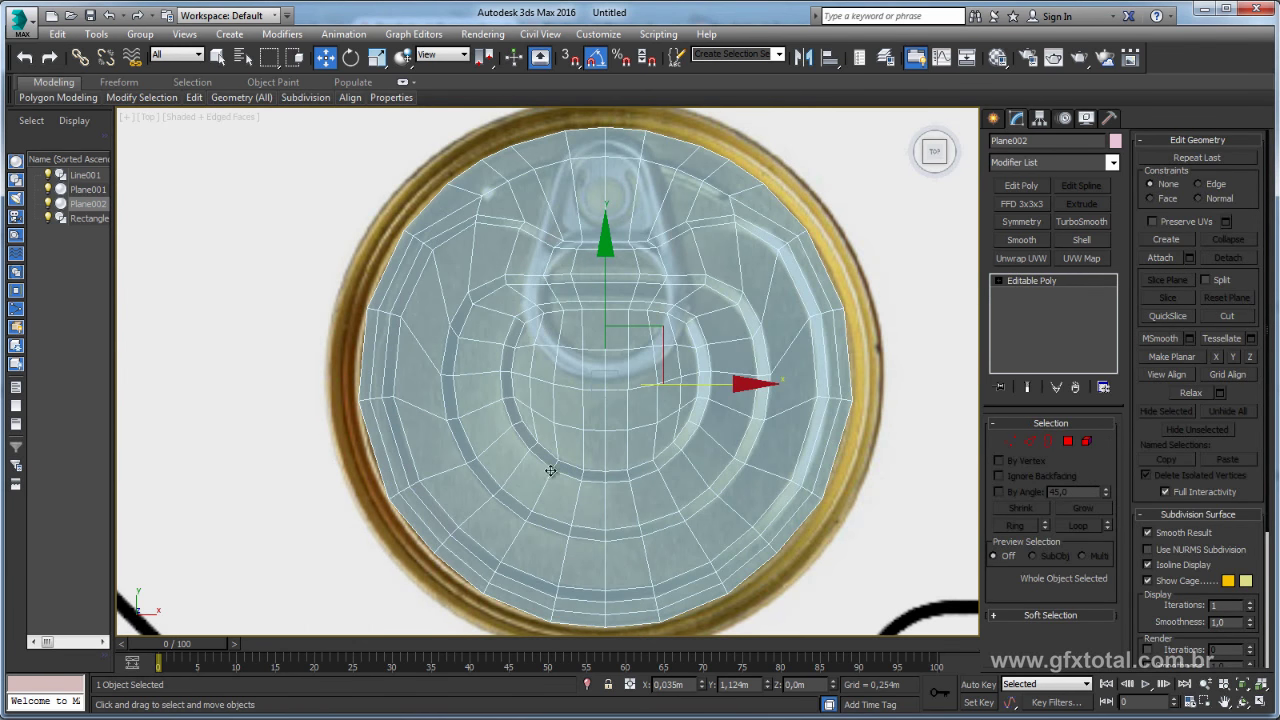
- Select eight polygons at the centre of the lid
left_click(1068, 441)
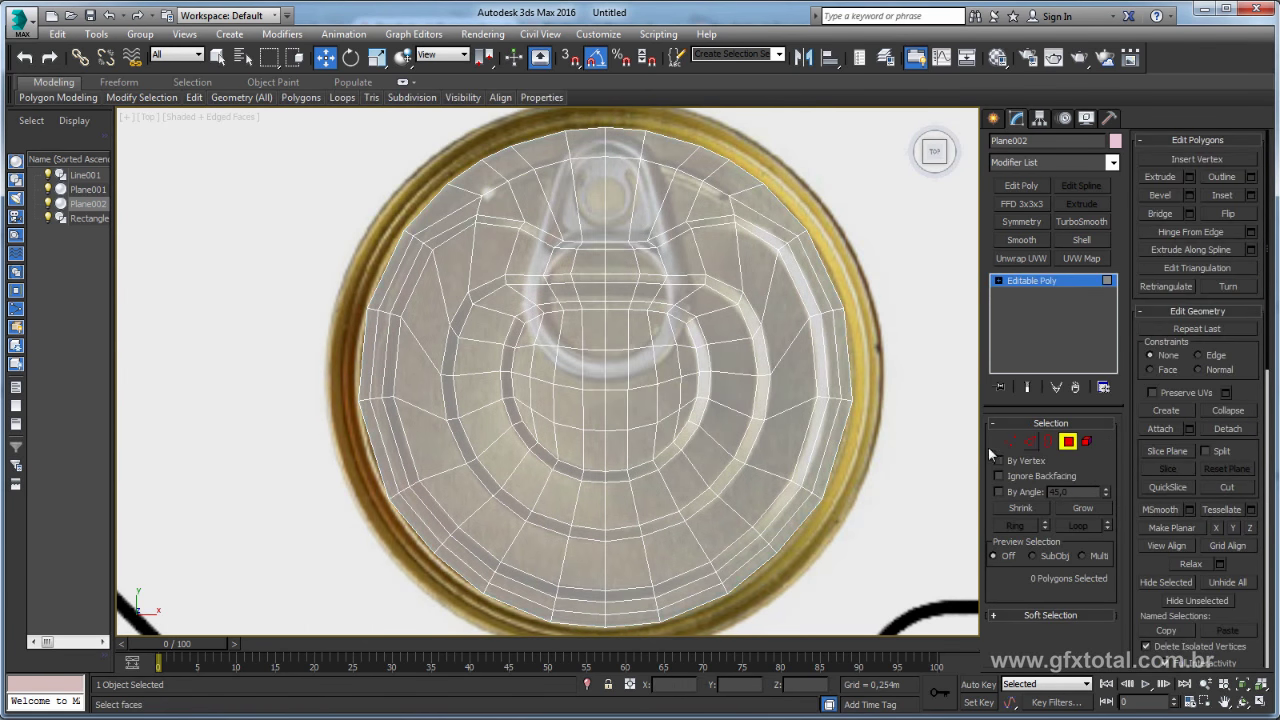
left_click(617, 372)
left_click(594, 372, "ctrl")
left_click(606, 408, "ctrl")
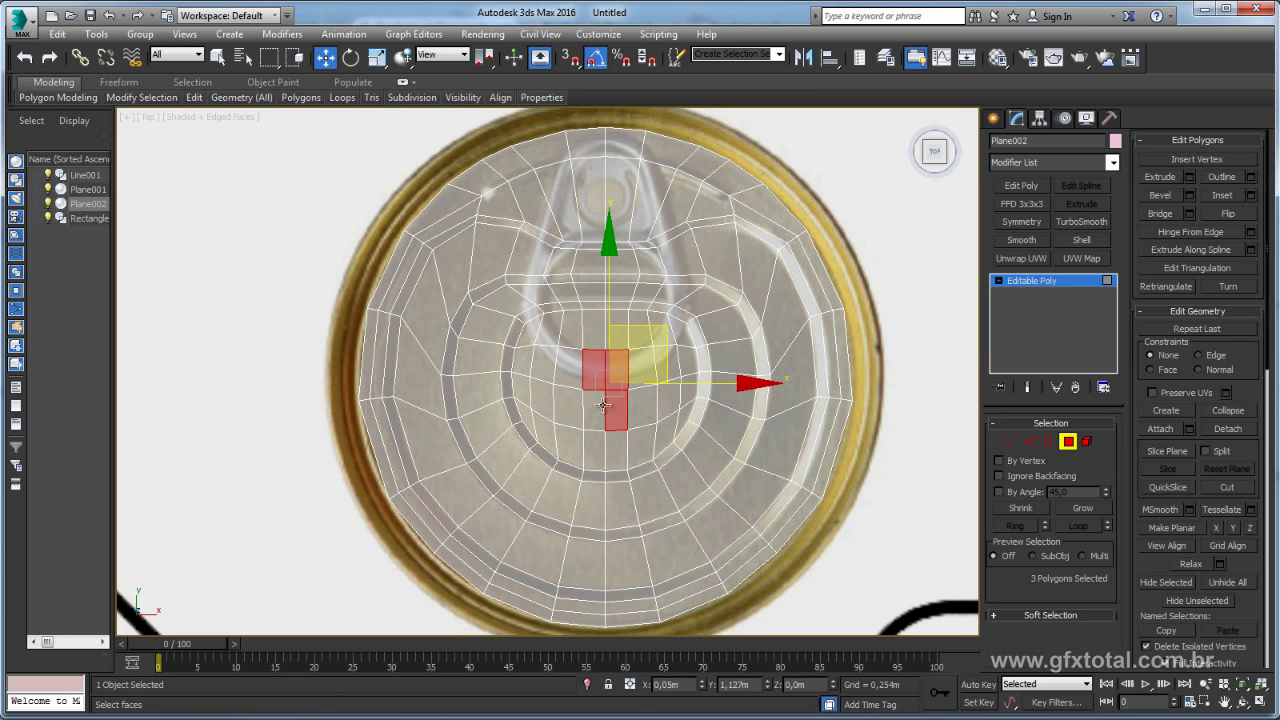
left_click(594, 408, "ctrl")
left_click(570, 366, "ctrl")
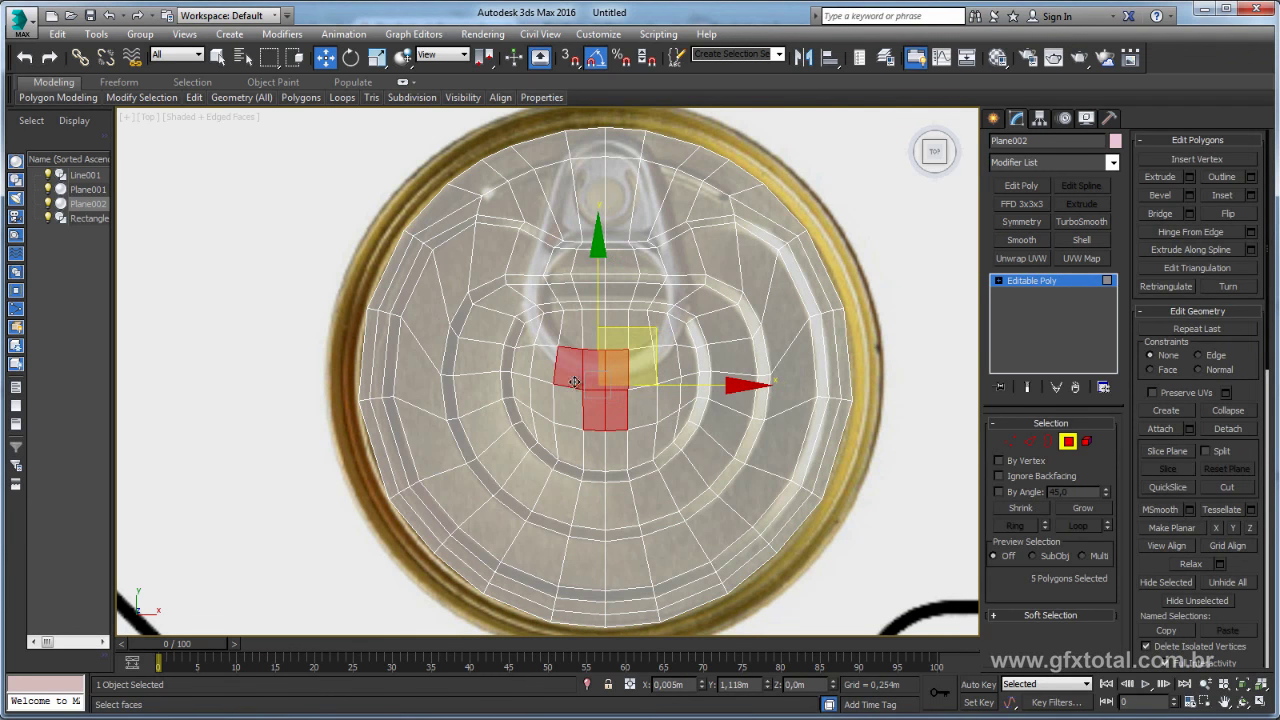
left_click(570, 405, "ctrl")
left_click(641, 400, "ctrl")
left_click(641, 372, "ctrl")
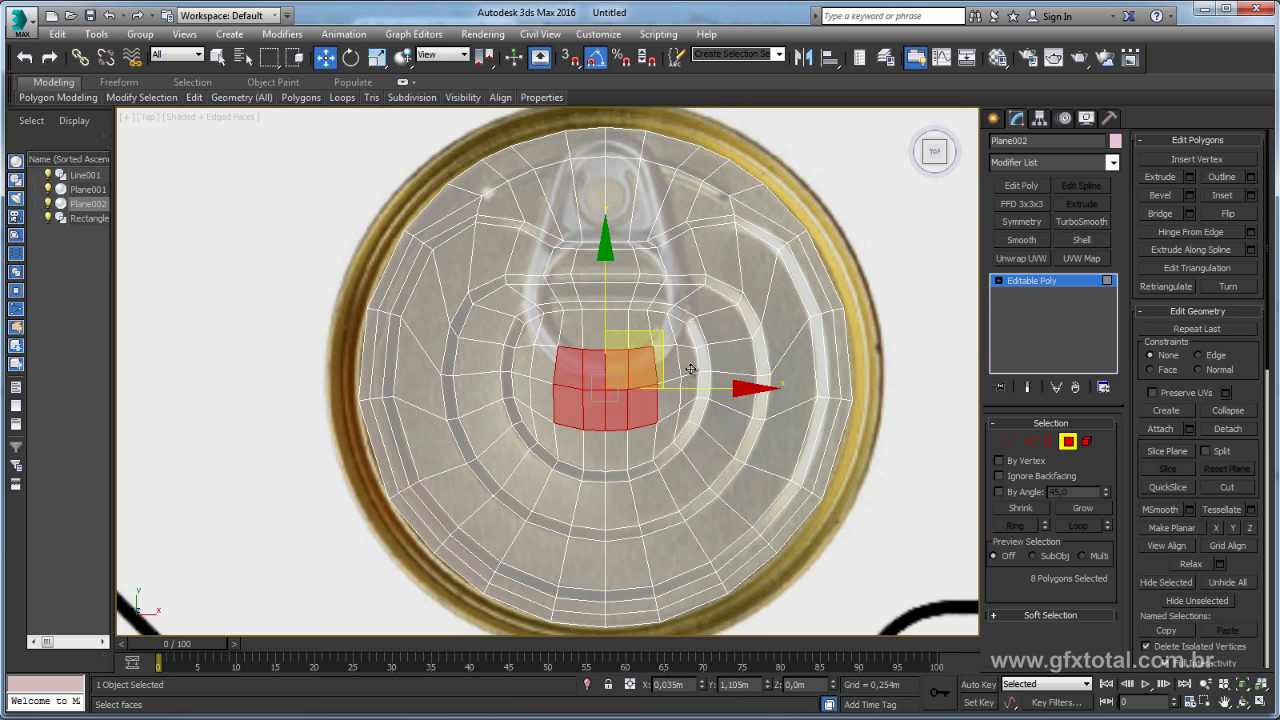
- Grow, shrink and trim the selection down to the 32 central faces over the pull tab
left_click(1069, 509)
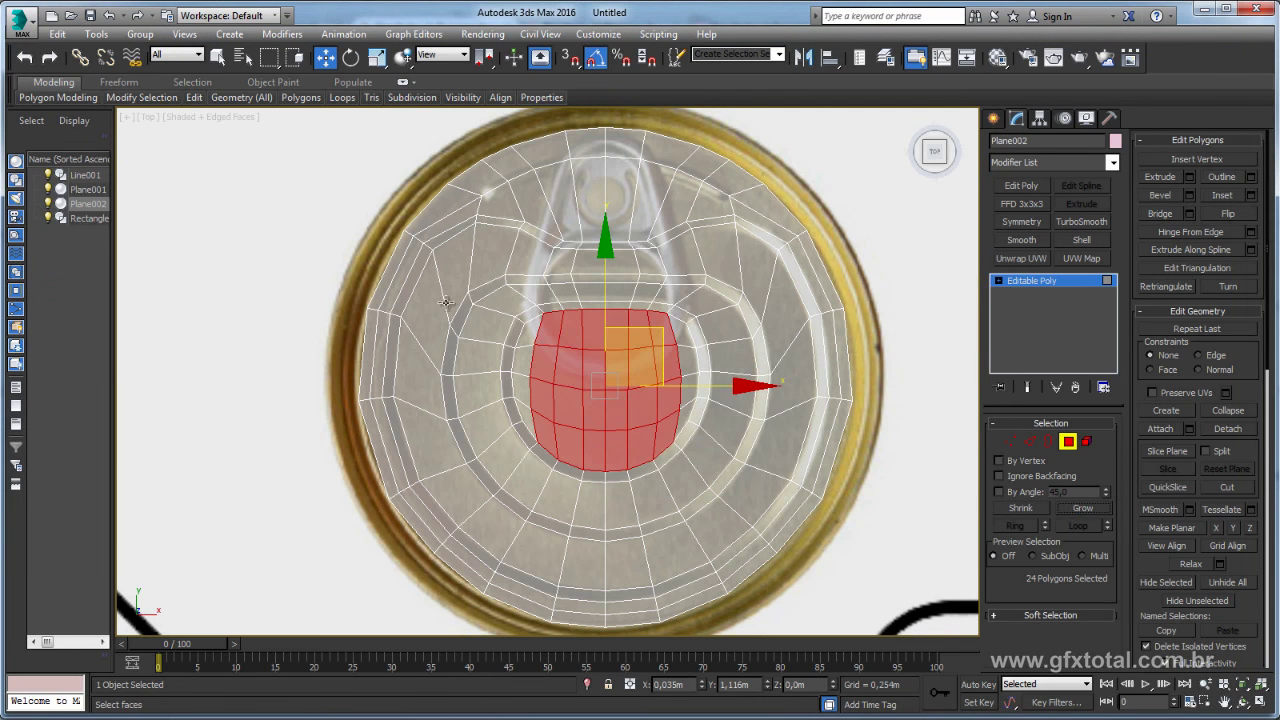
left_click(1088, 509)
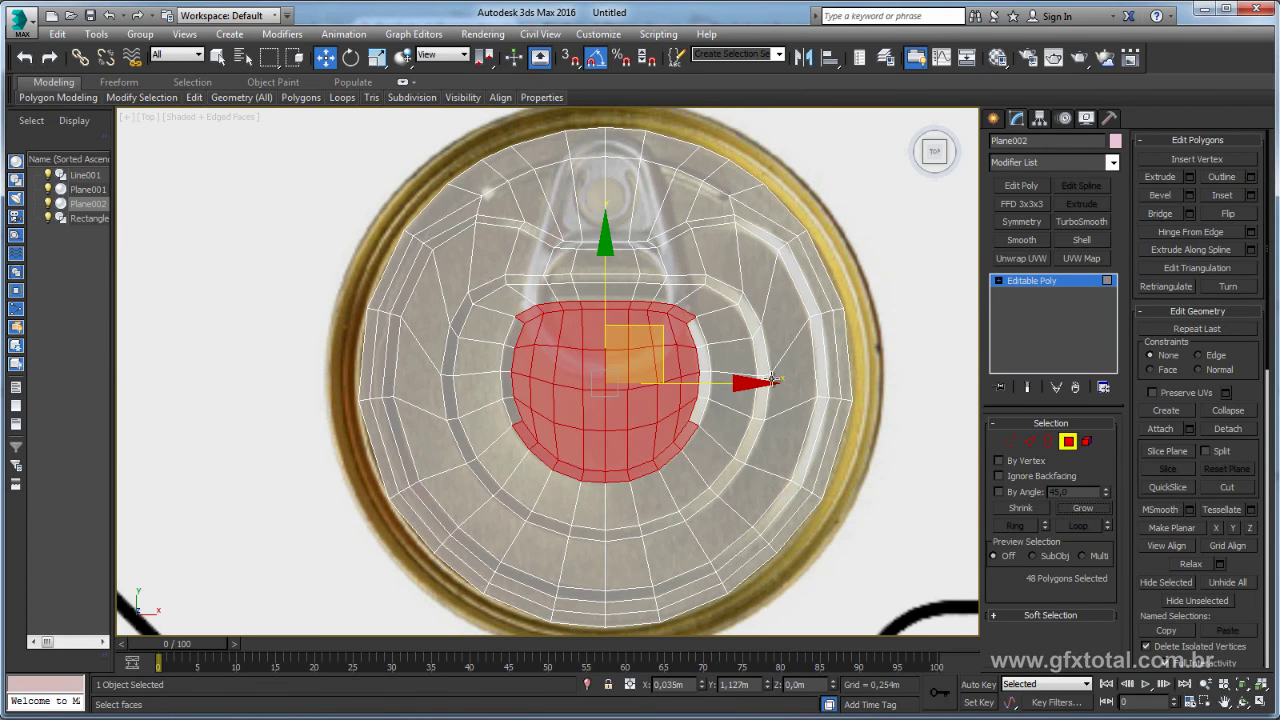
left_click(1038, 511)
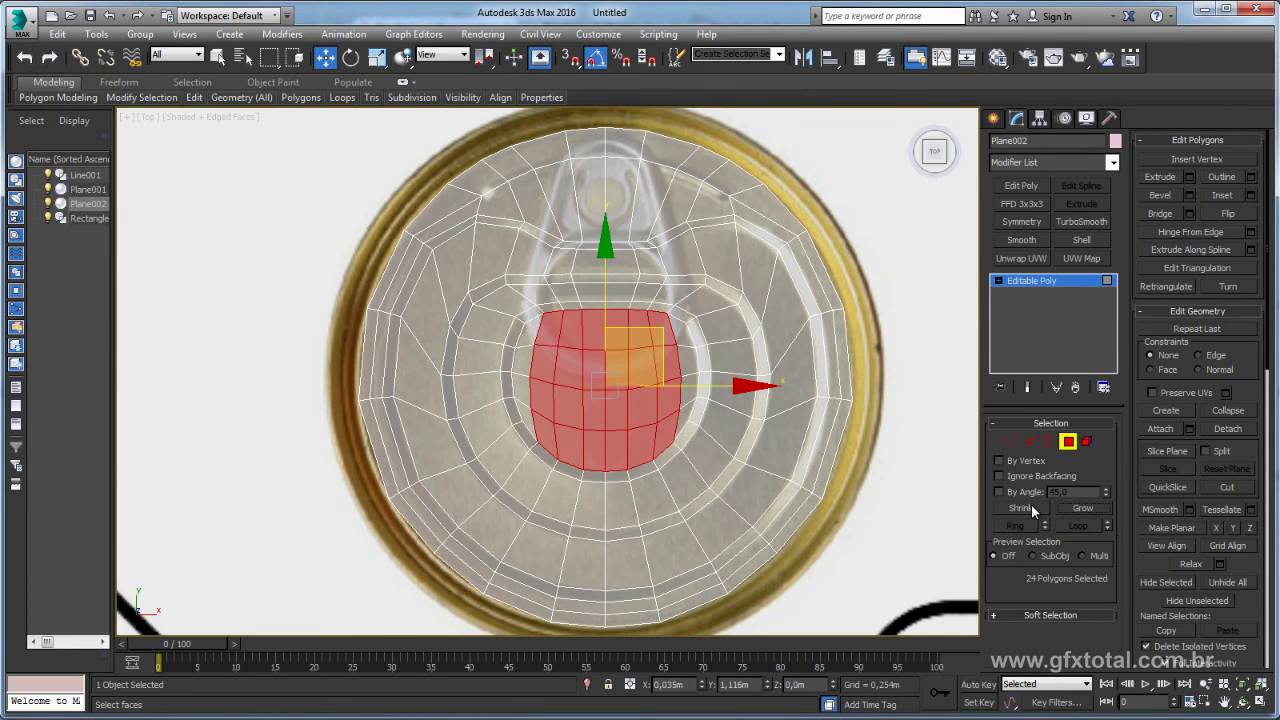
left_click_drag(706, 324, 708, 330, "alt")
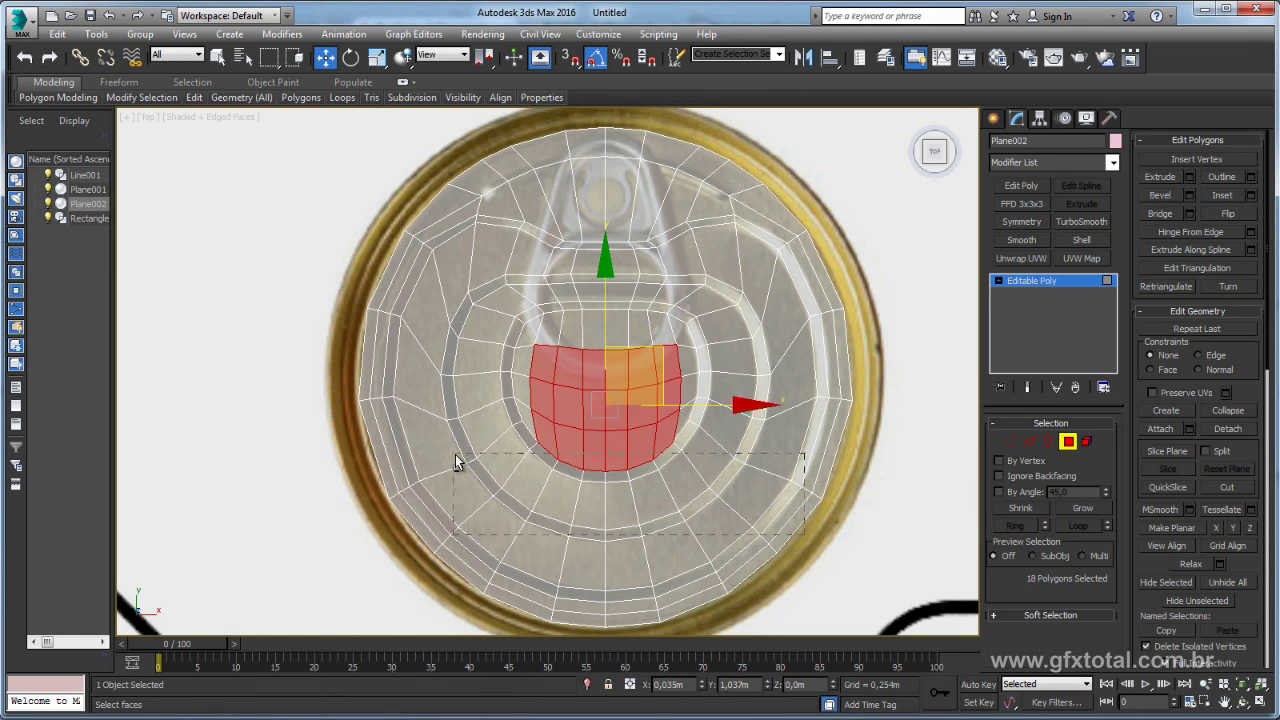
left_click_drag(440, 446, 585, 458, "alt")
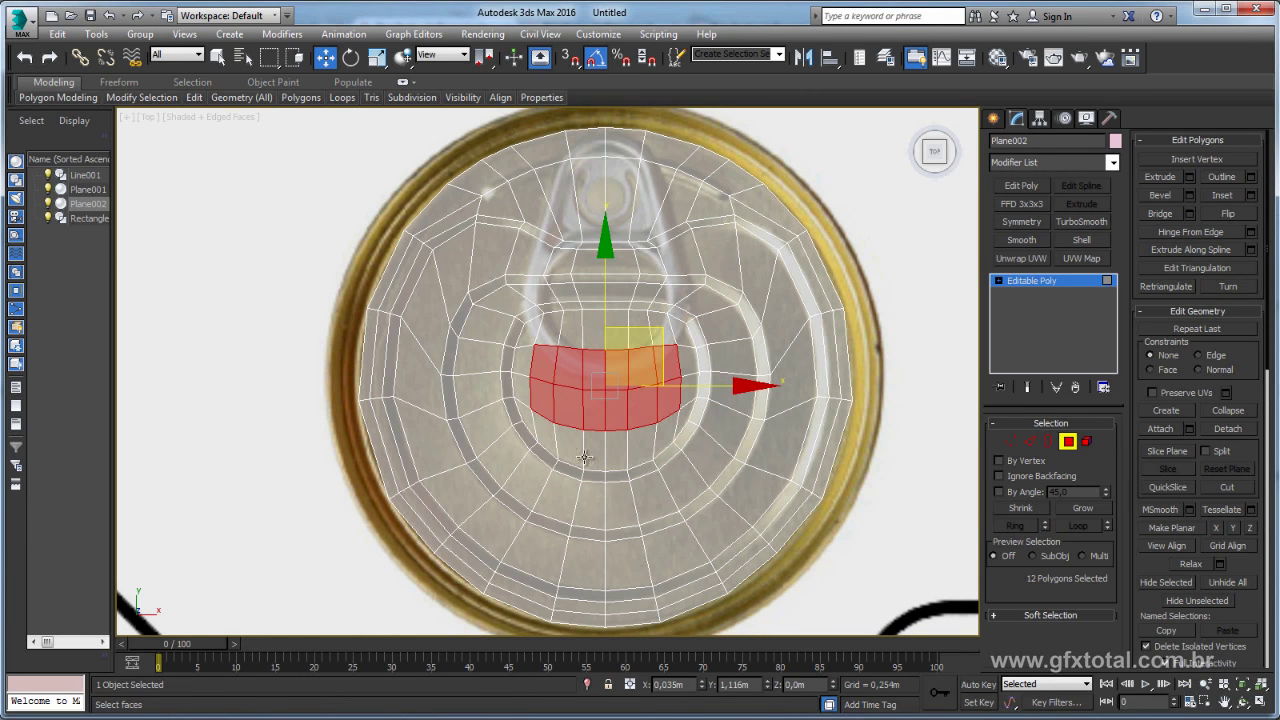
left_click(1079, 509)
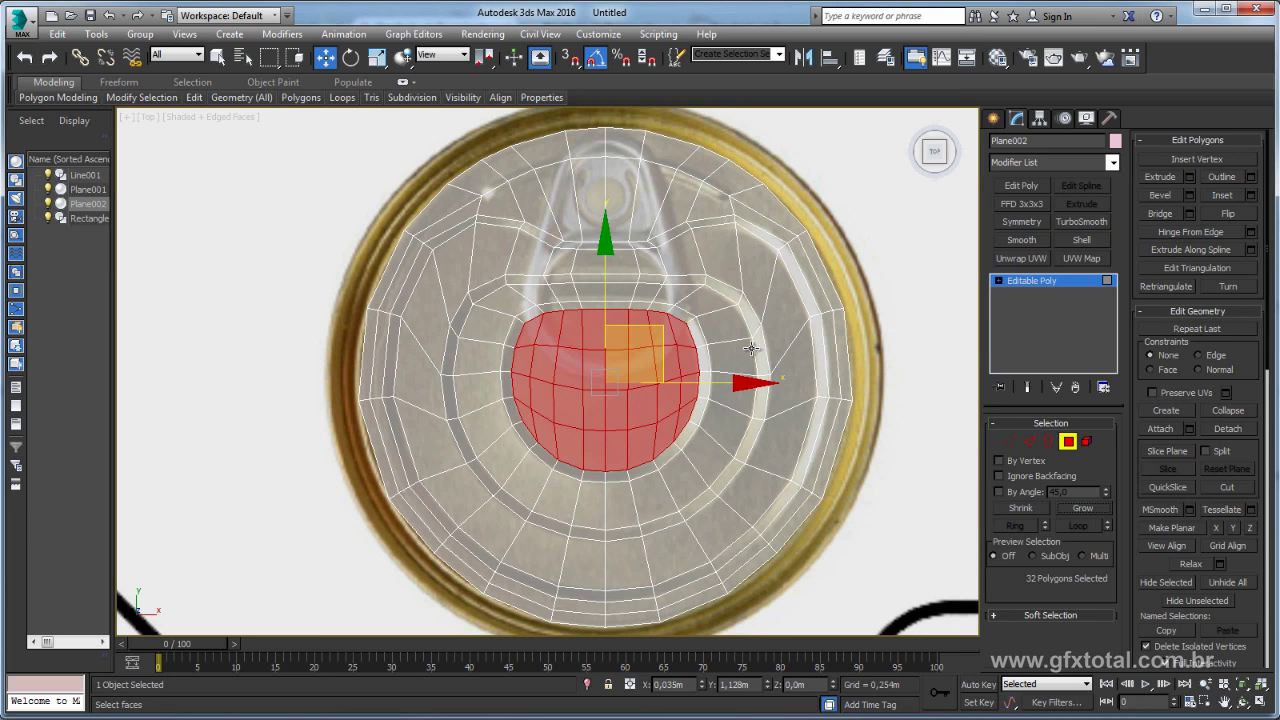
key("p")
mouse_move(734, 376)
middle_mouse_down("alt")
mouse_move(748, 388)
mouse_move(586, 357)
mouse_move(650, 345)
middle_mouse_up("alt")
- Make the plane opaque, lower the central faces, grow two rings and push them further down
key("alt+x")
scroll(748, 387, "up", 2)
scroll(600, 362, "up", 3)
left_click_drag(676, 314, 674, 334)
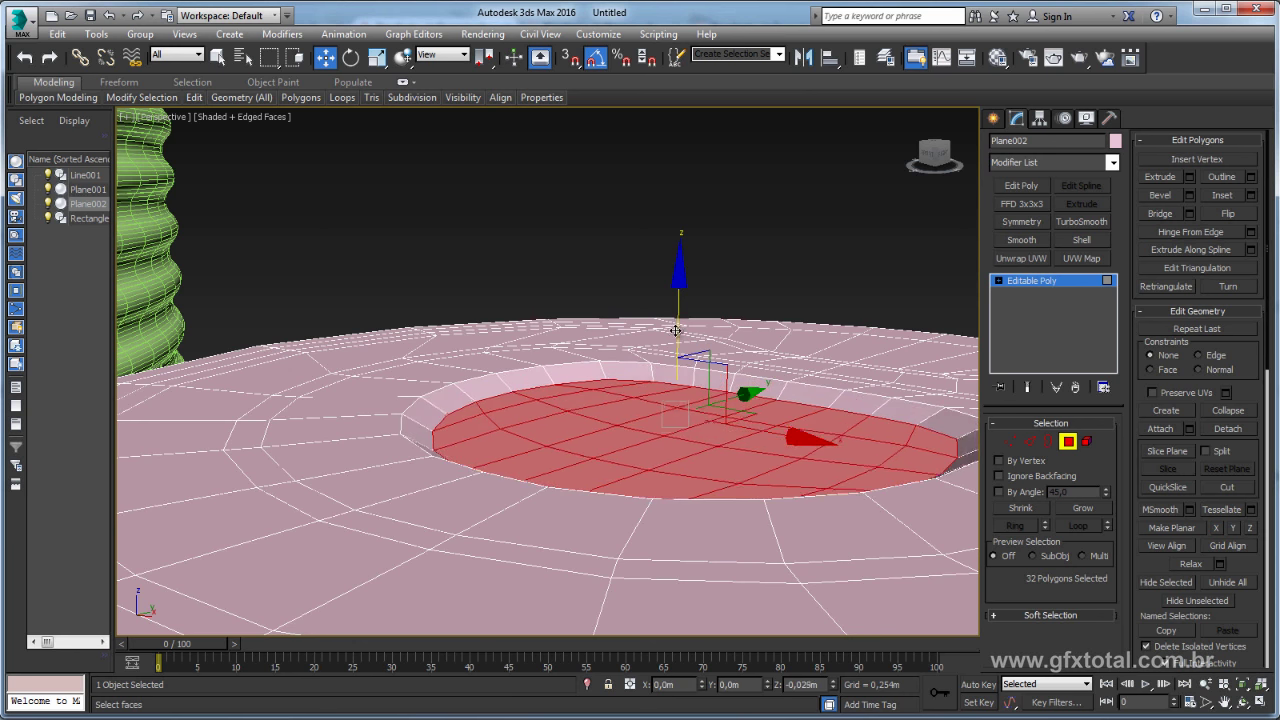
left_click(1073, 507)
left_click(1073, 507)
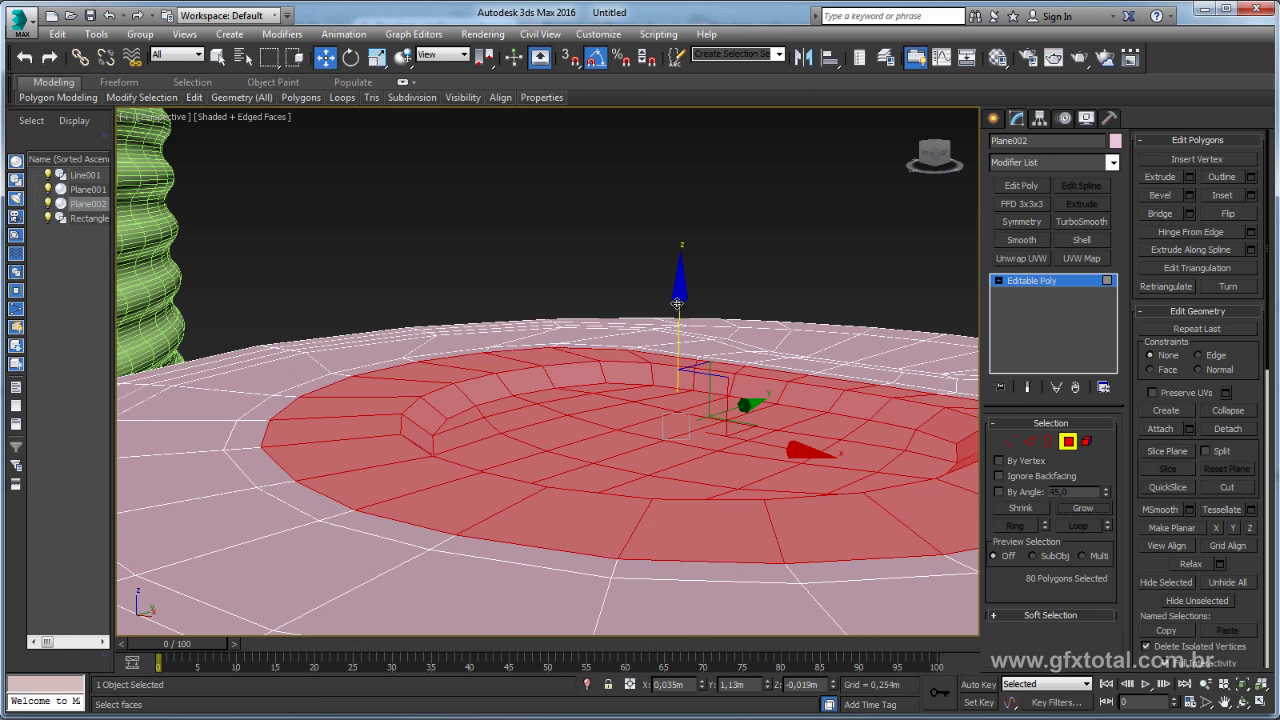
left_click_drag(677, 303, 676, 328)
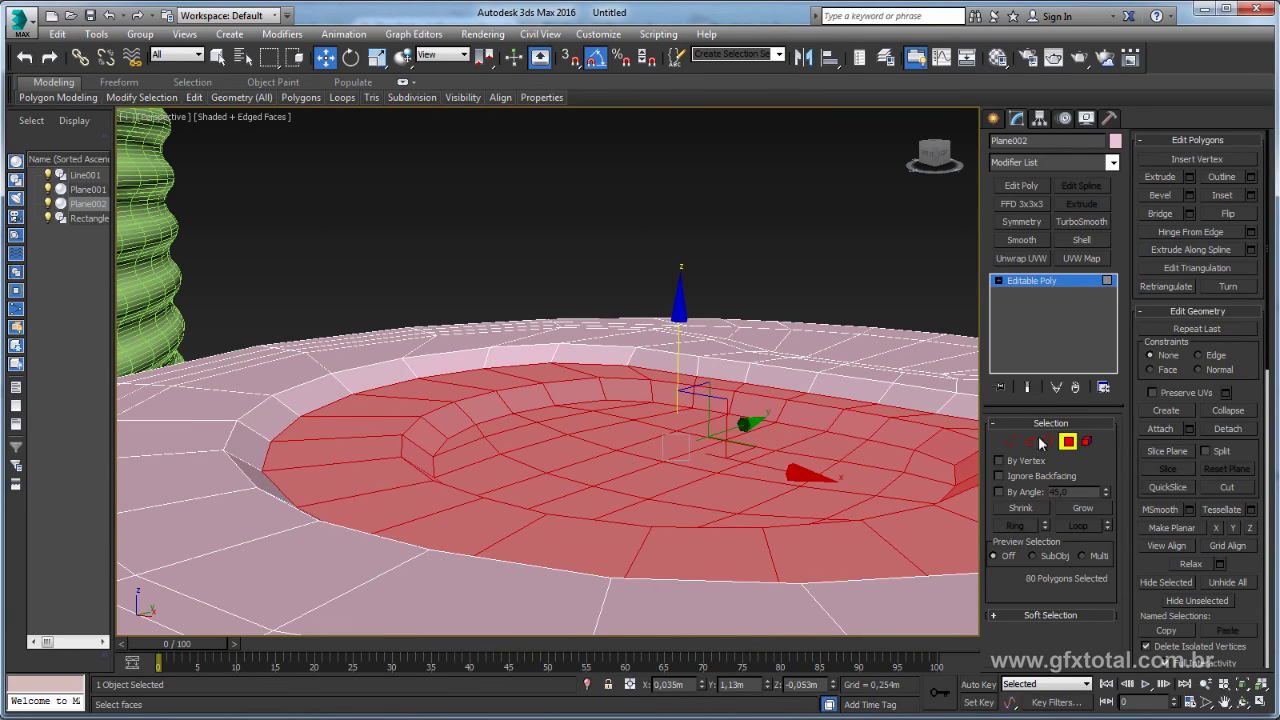
- Grow the selection to 128 faces and push that outer tier further down
left_click(1081, 506)
scroll(773, 305, "down", 5)
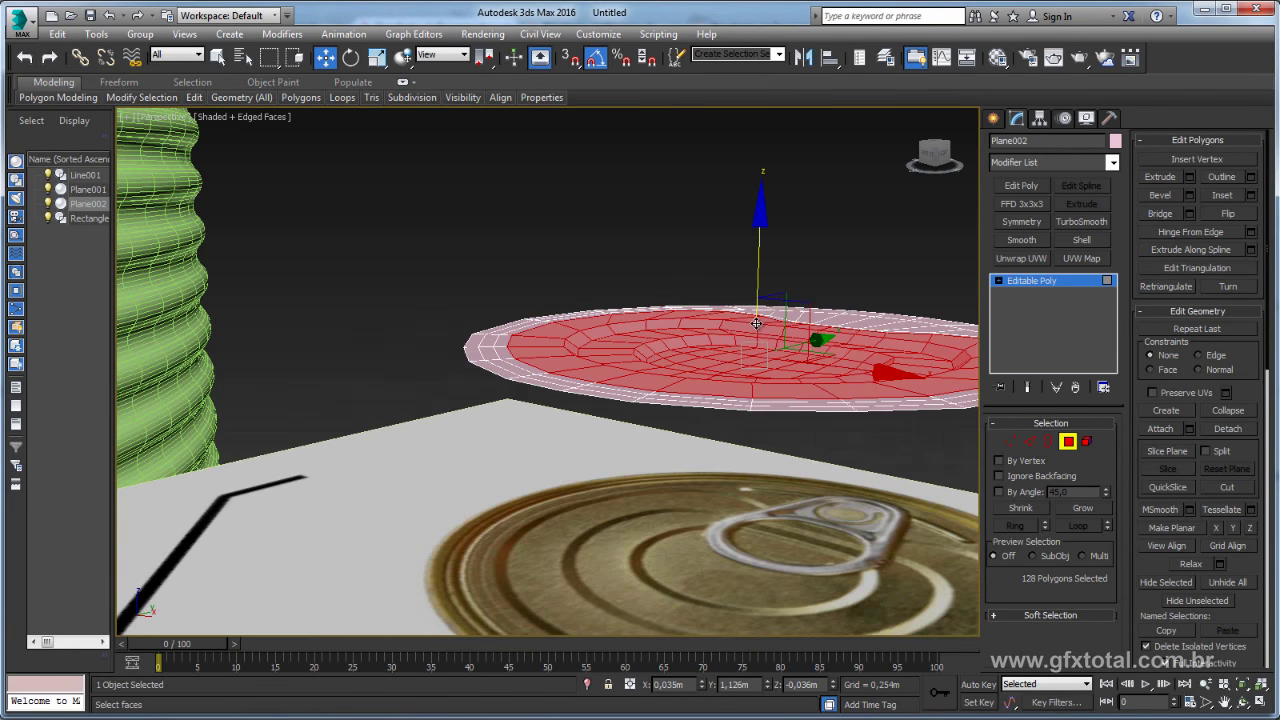
scroll(773, 305, "up", 3)
scroll(773, 305, "up", 3)
scroll(711, 318, "up", 1)
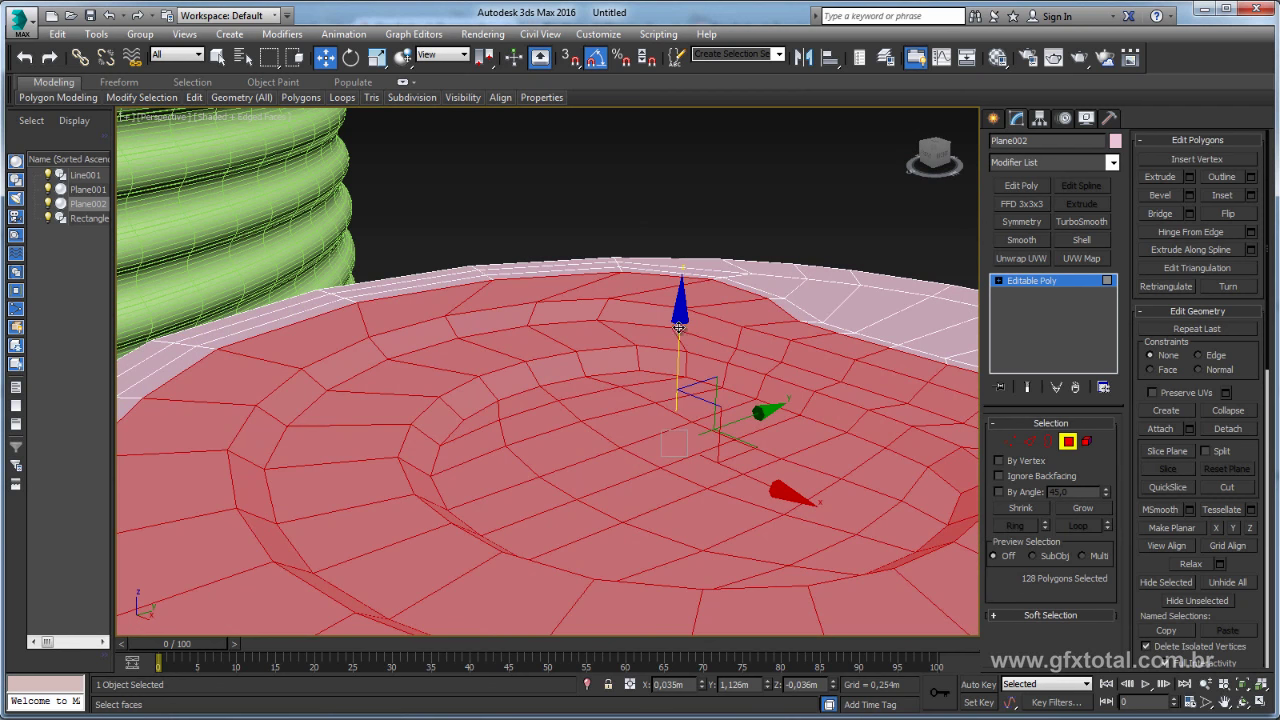
left_click_drag(679, 327, 680, 345)
- Orbit and pan around the recessed plate to inspect its stepped tiers
mouse_move(723, 337)
middle_mouse_down("alt")
mouse_move(778, 363)
mouse_move(872, 449)
middle_mouse_up("alt")
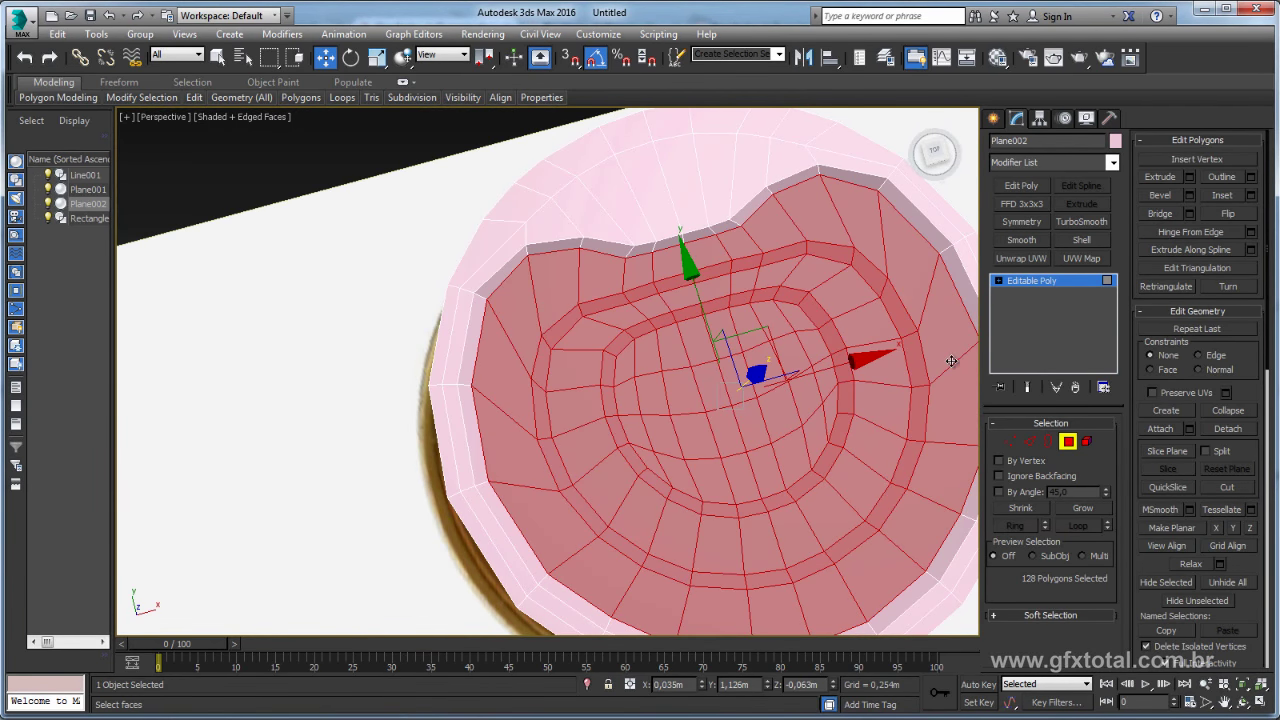
middle_click_drag(918, 314, 829, 351, "alt")
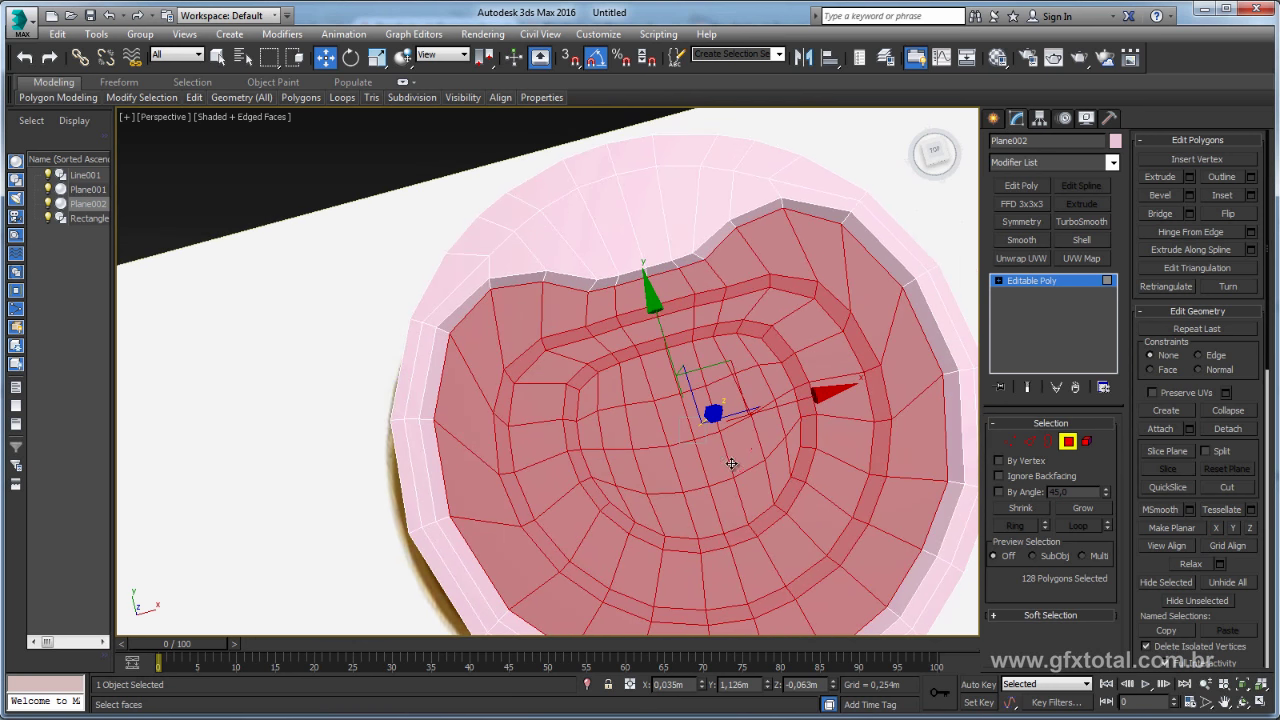
middle_click_drag(731, 463, 690, 500, "alt")
scroll(680, 508, "up", 2)
scroll(673, 513, "up", 3)
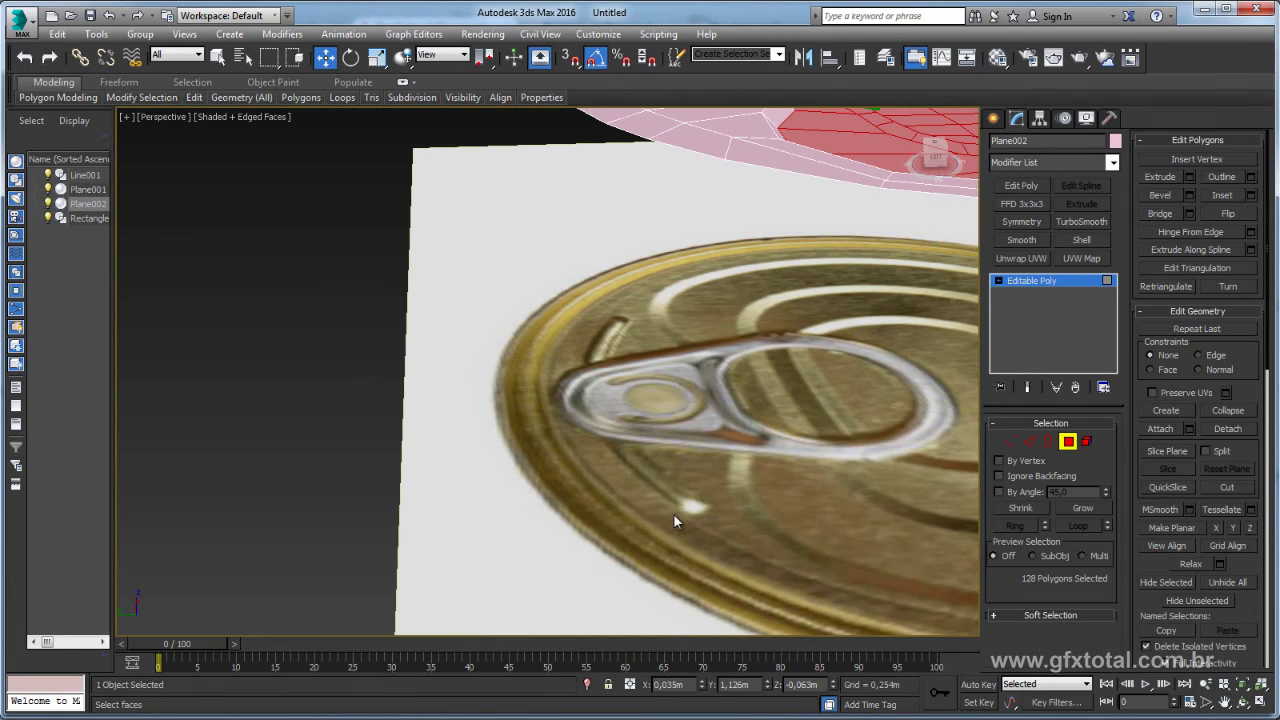
middle_click_drag(704, 436, 897, 430)
scroll(897, 430, "down", 2)
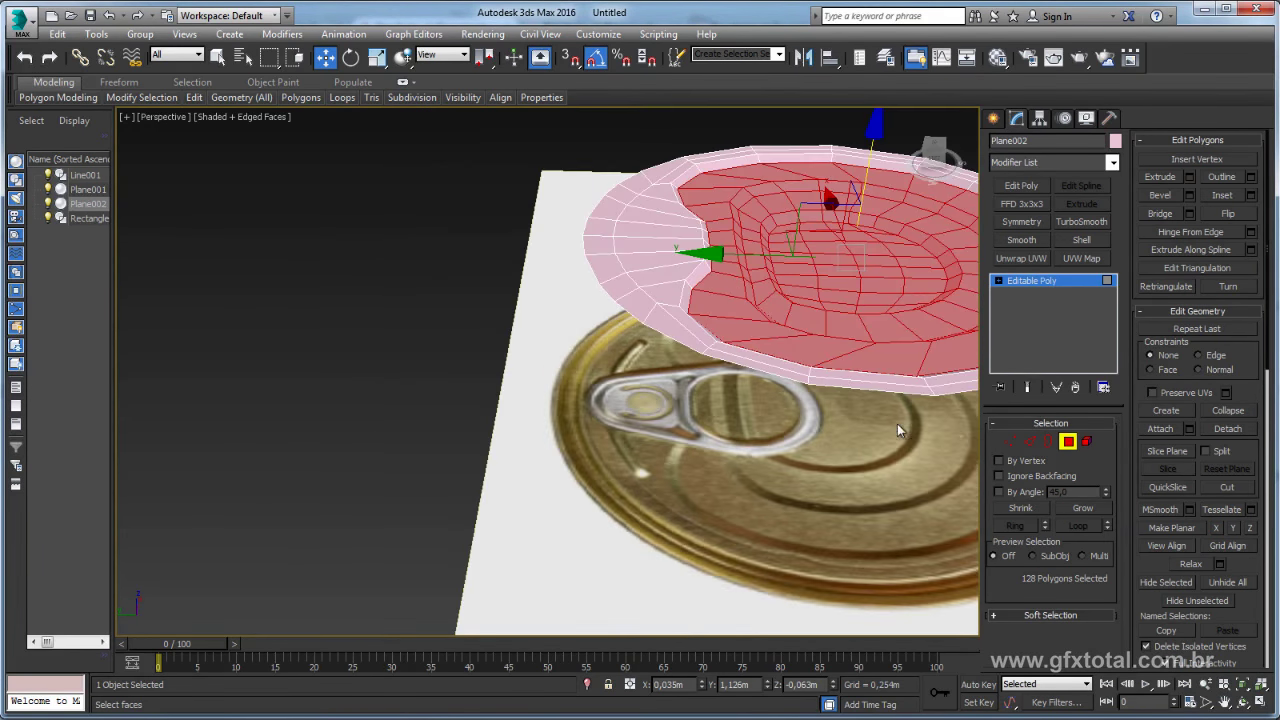
left_click(1030, 441)
mouse_move(760, 300)
middle_mouse_down("alt")
mouse_move(662, 211)
mouse_move(595, 321)
middle_mouse_up("alt")
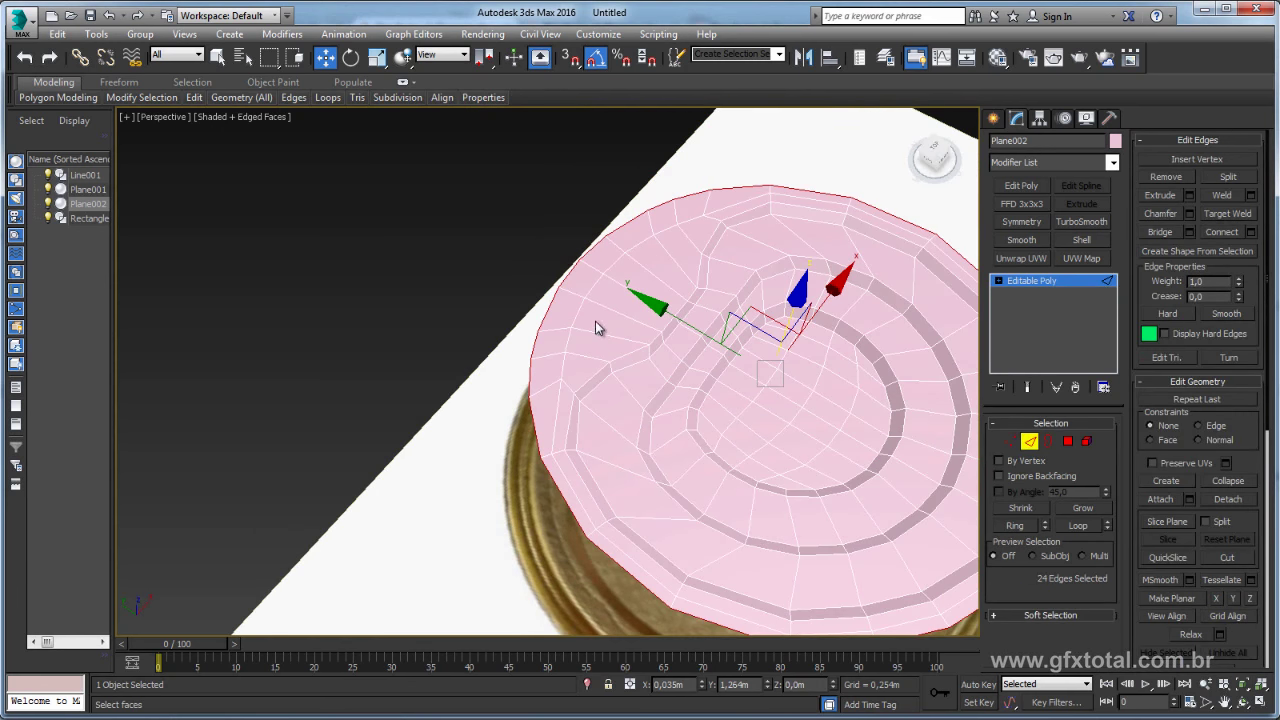
- Select the outer rim edge loop and deselect all but ten of its edges
left_click(594, 288)
double_click(597, 286)
scroll(600, 289, "down", 2)
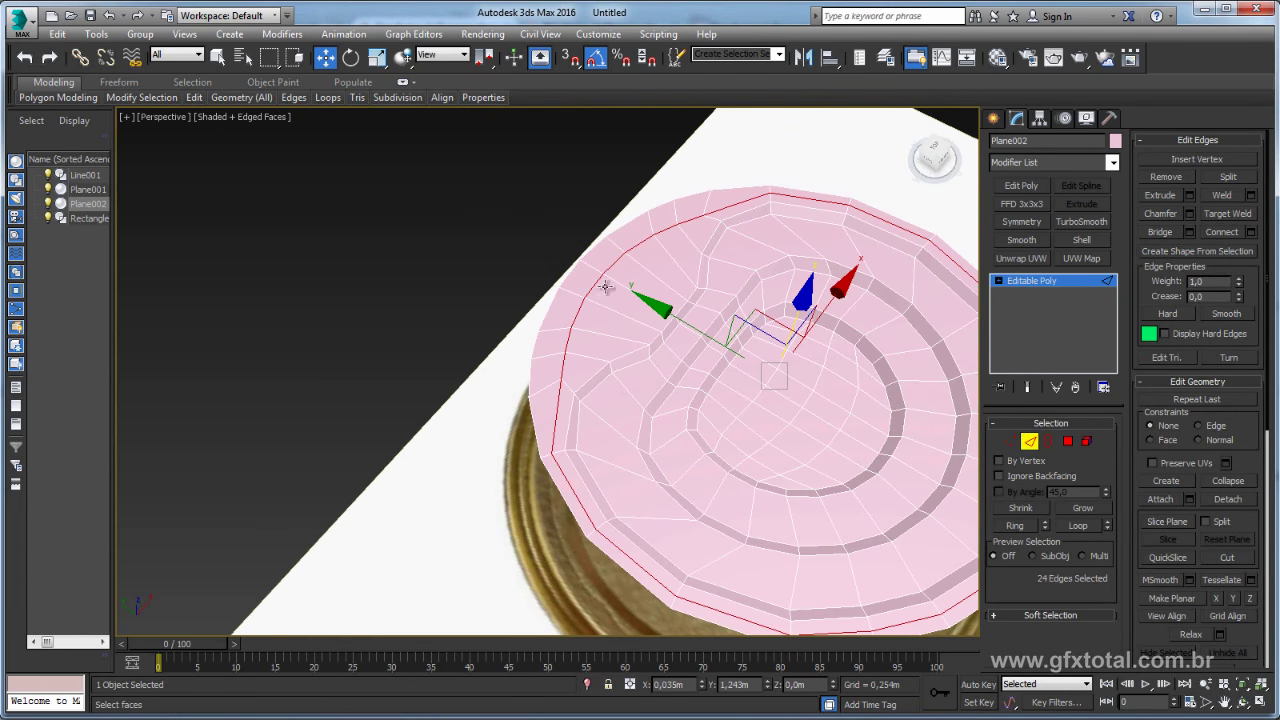
scroll(620, 289, "down", 4)
left_click_drag(757, 240, 779, 446, "alt")
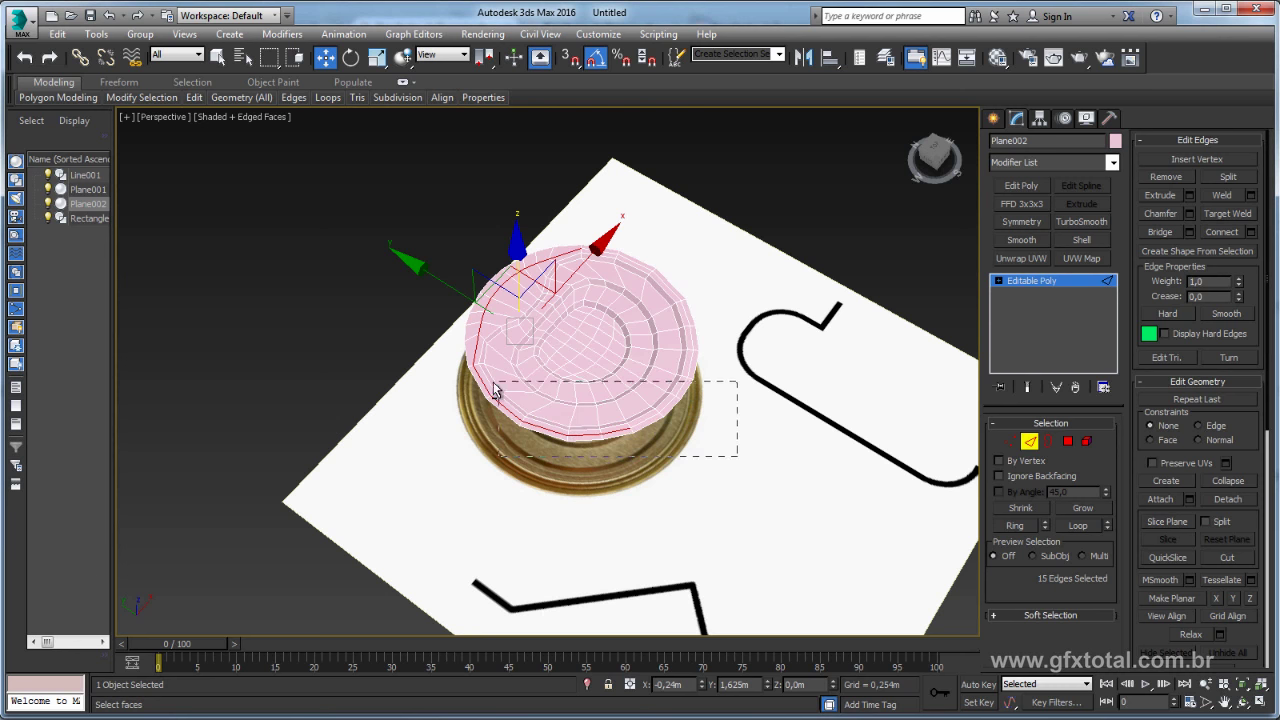
left_click_drag(493, 390, 493, 388, "alt")
middle_click_drag(493, 388, 714, 491, "alt")
scroll(686, 400, "up", 4)
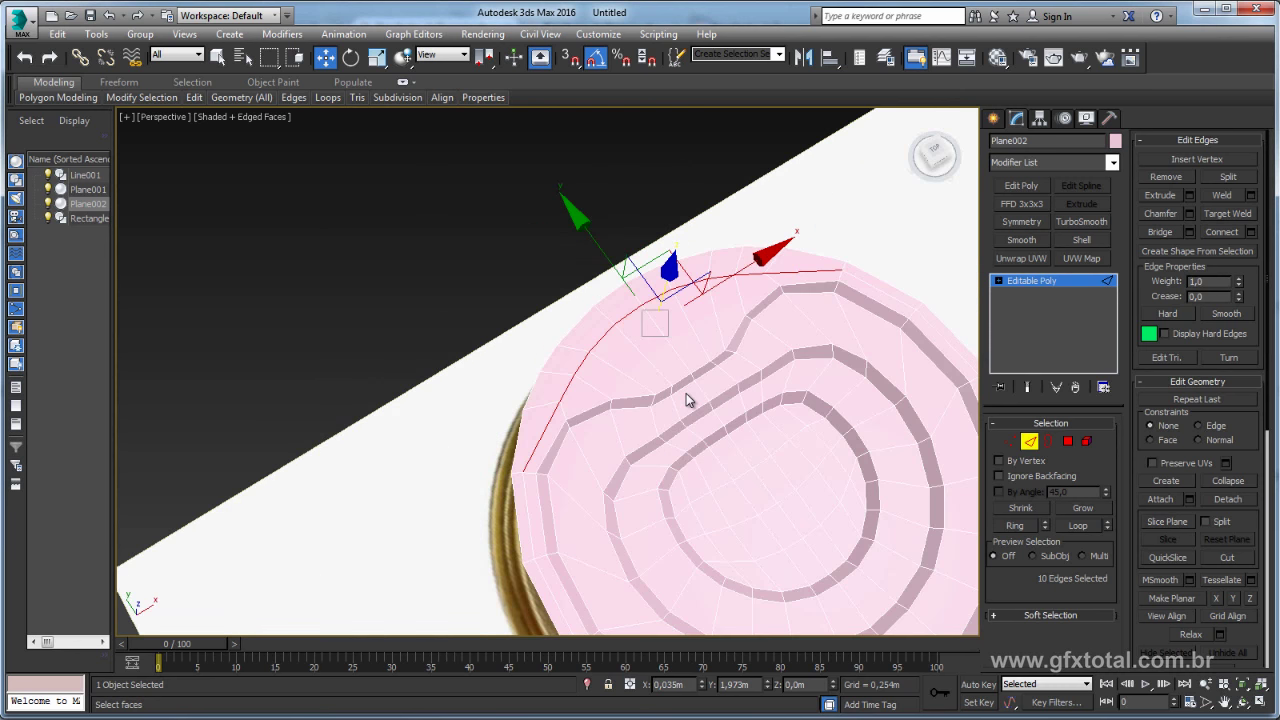
scroll(636, 403, "up", 3)
middle_click_drag(642, 393, 665, 395, "alt")
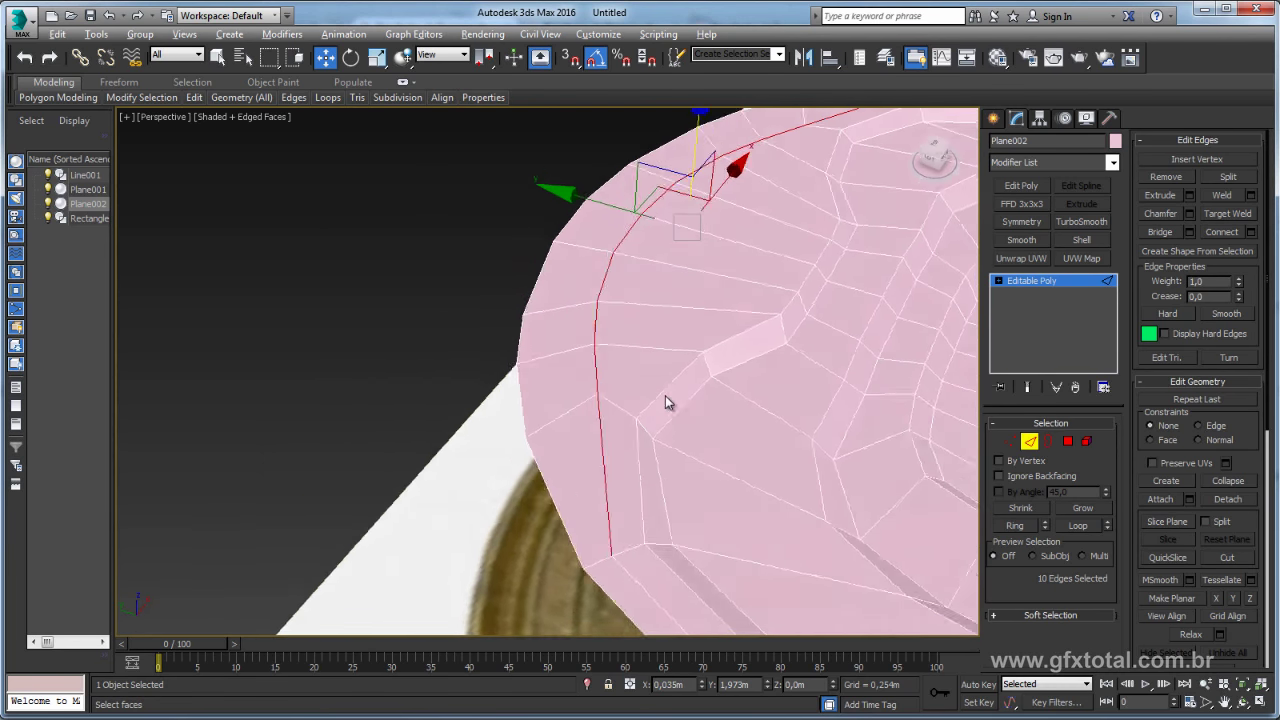
- Open Chamfer settings for the rim edges and cancel without applying
left_click(1189, 214)
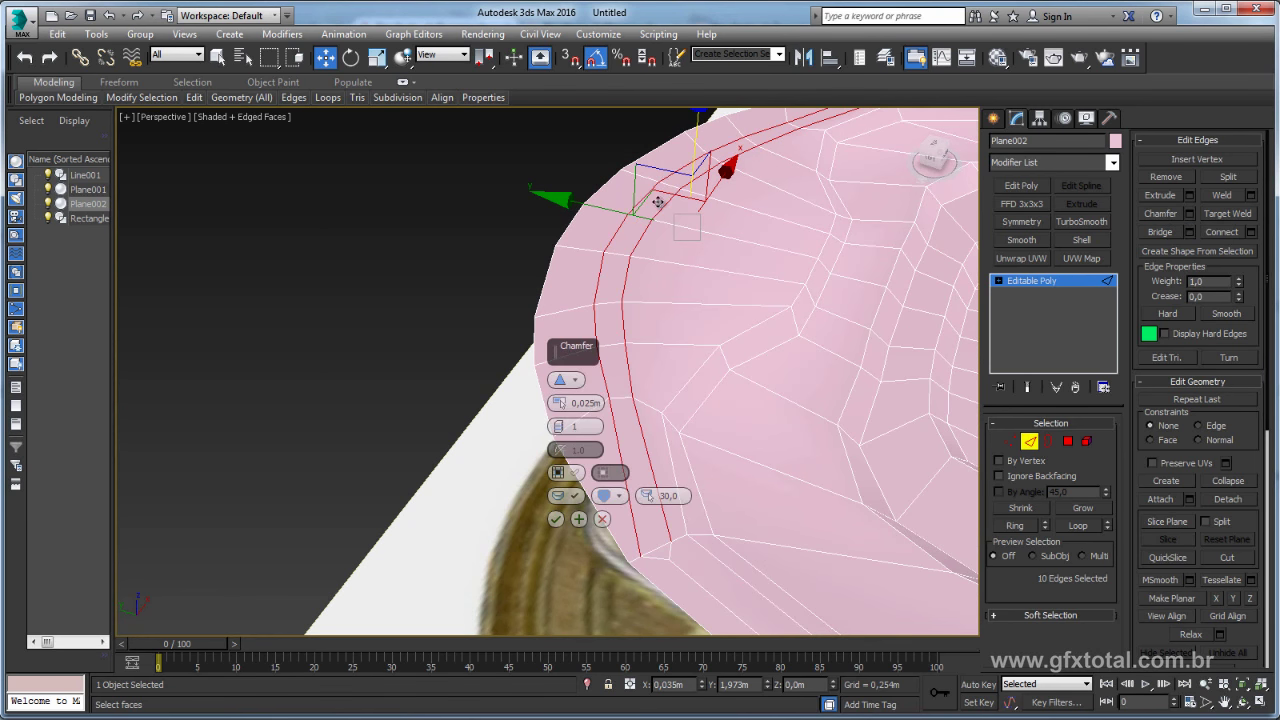
left_click(602, 519)
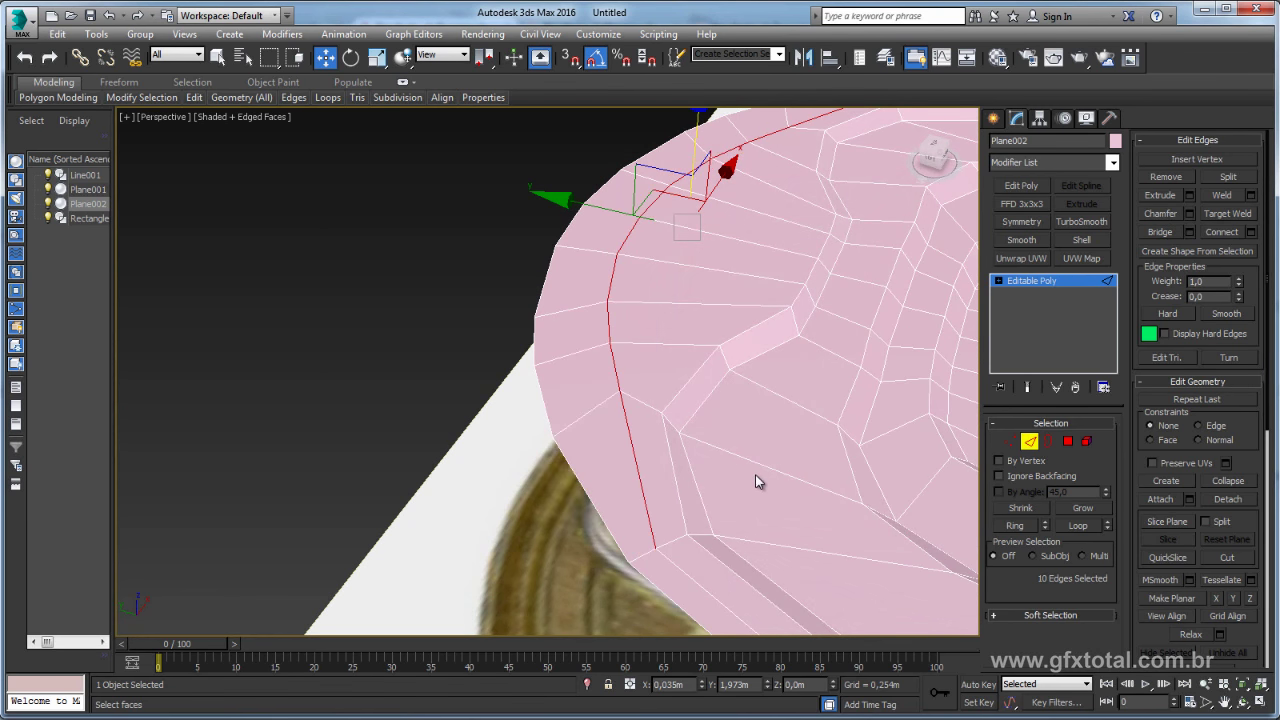
middle_click_drag(637, 266, 663, 249, "alt")
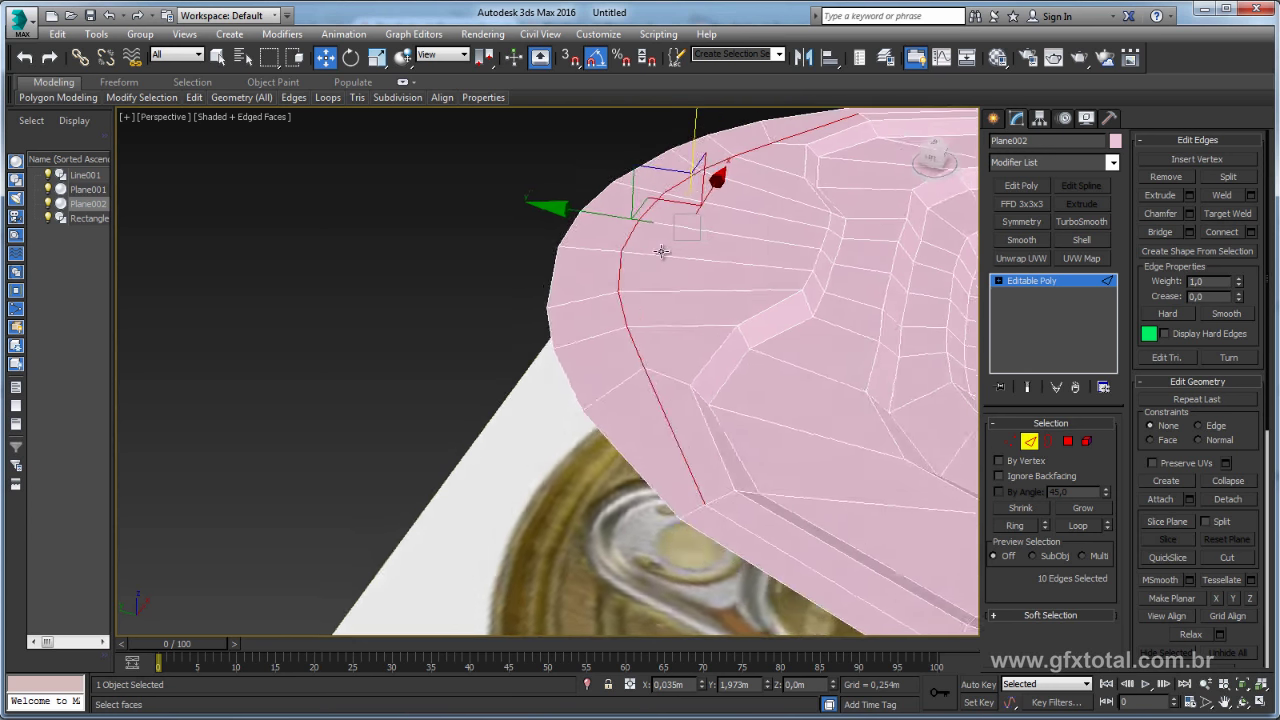
- Extrude the ten rim edges with height 0.035 m and width 0.024 m
left_click(1189, 195)
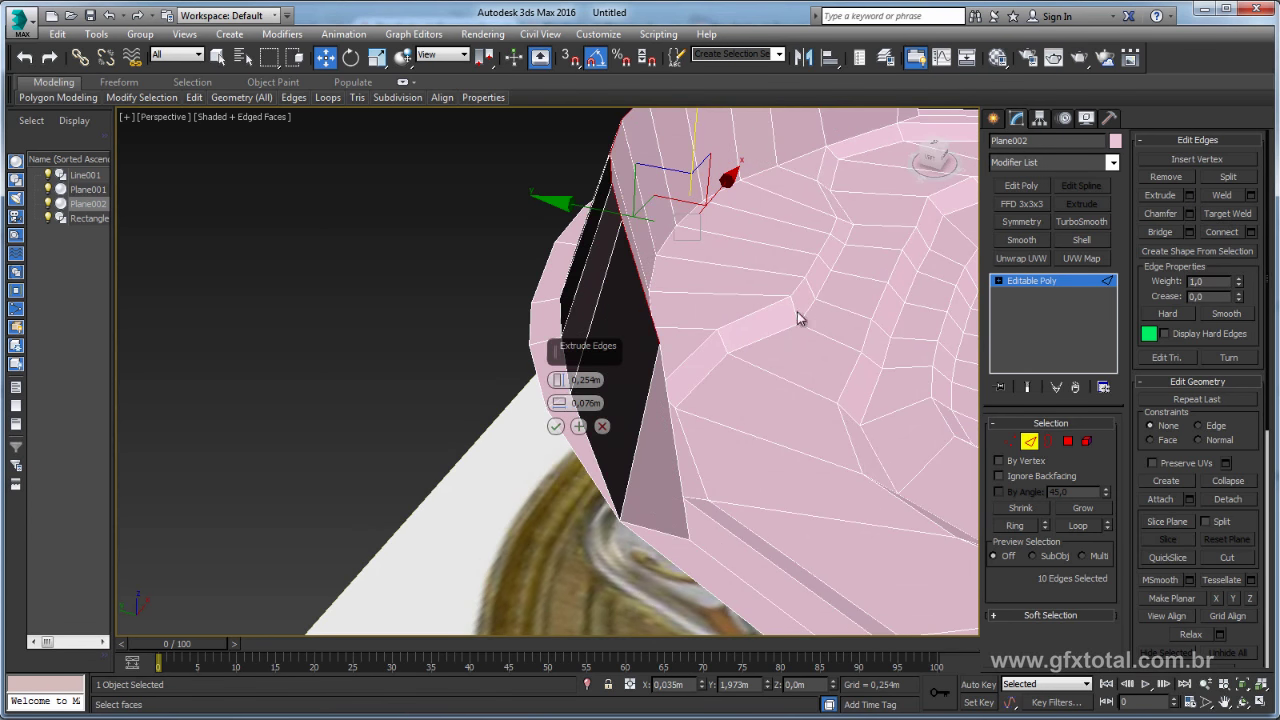
right_click(558, 380)
right_click(559, 403)
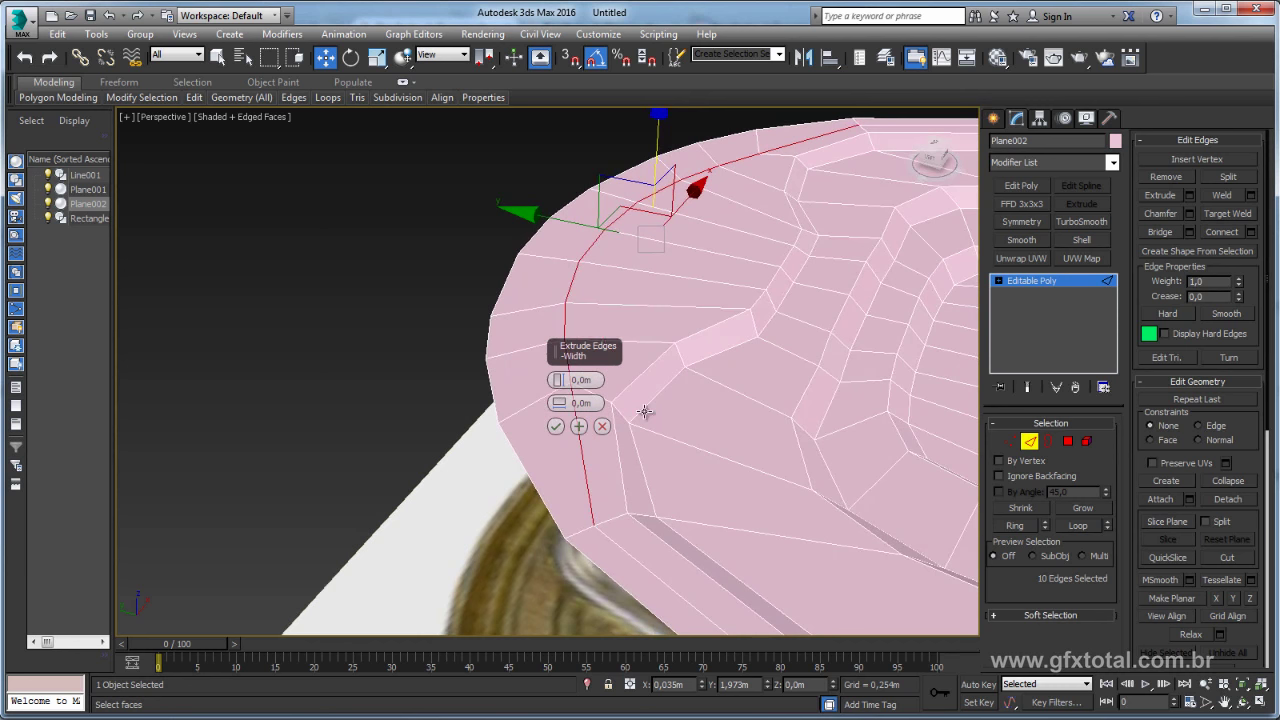
mouse_move(558, 381)
left_mouse_down()
mouse_move(561, 403)
mouse_move(558, 378)
left_mouse_up()
right_click(558, 380)
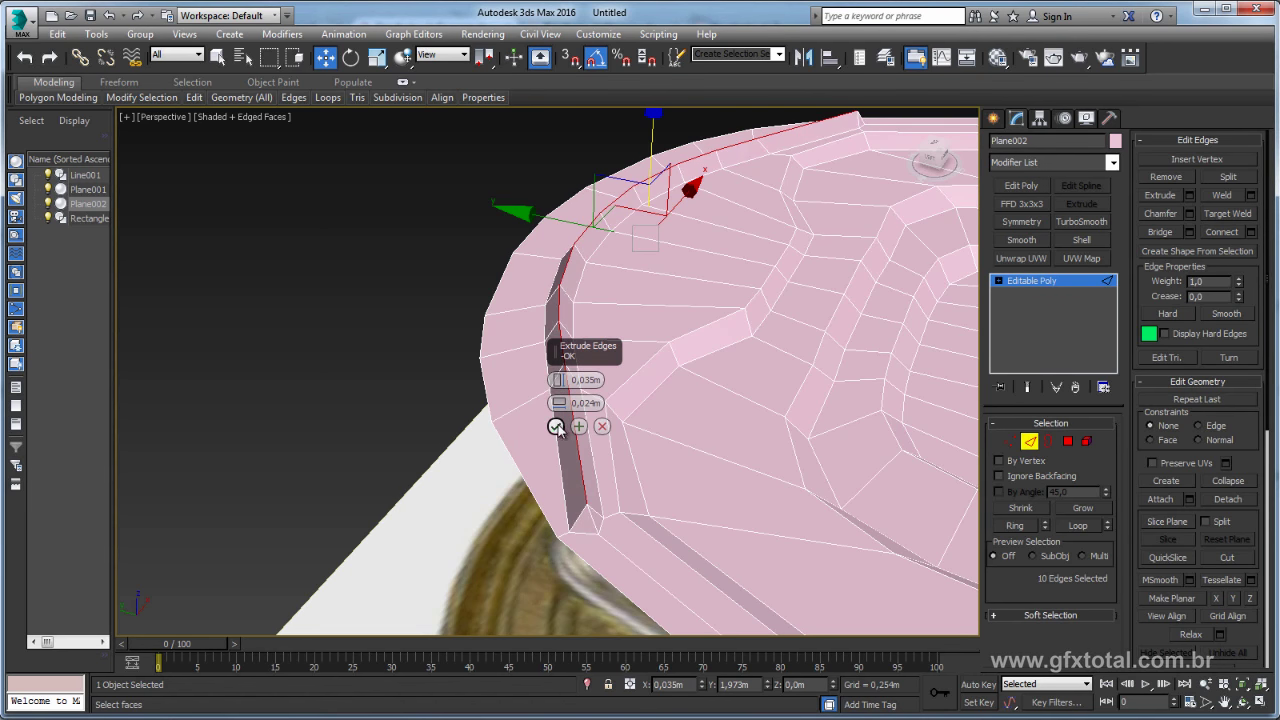
left_click(556, 427)
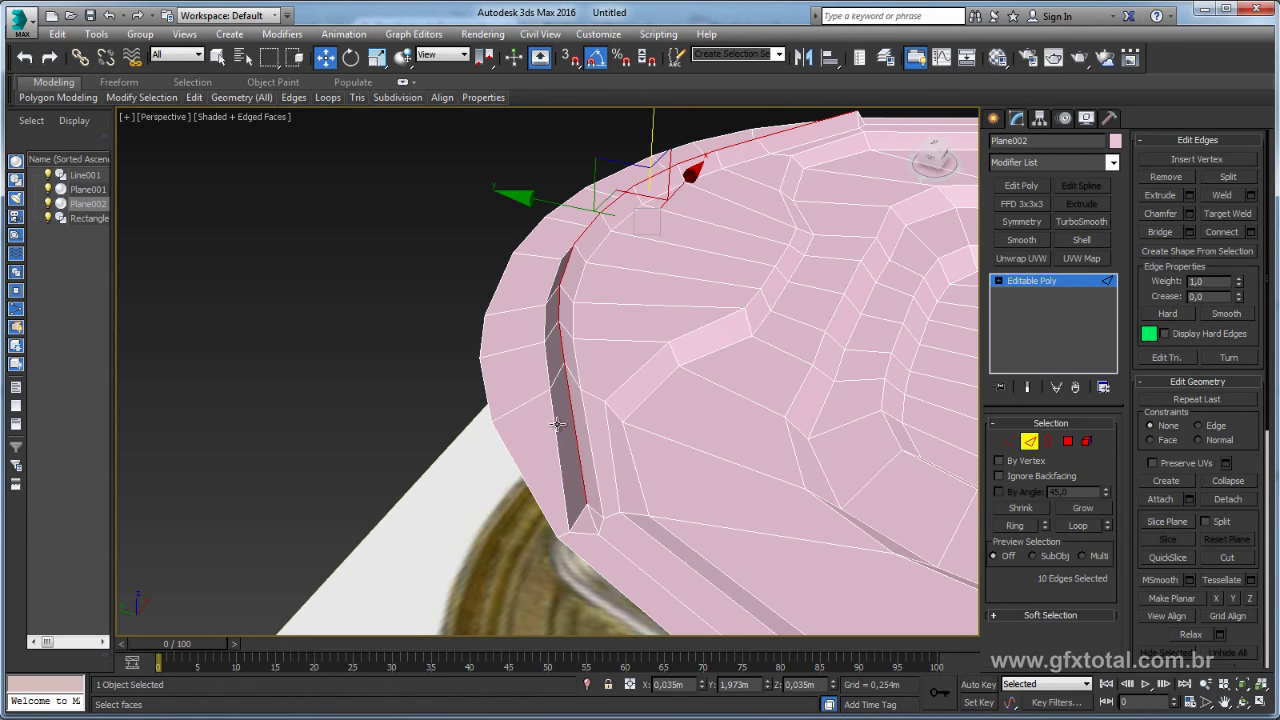
scroll(612, 468, "up", 2)
scroll(623, 463, "up", 2)
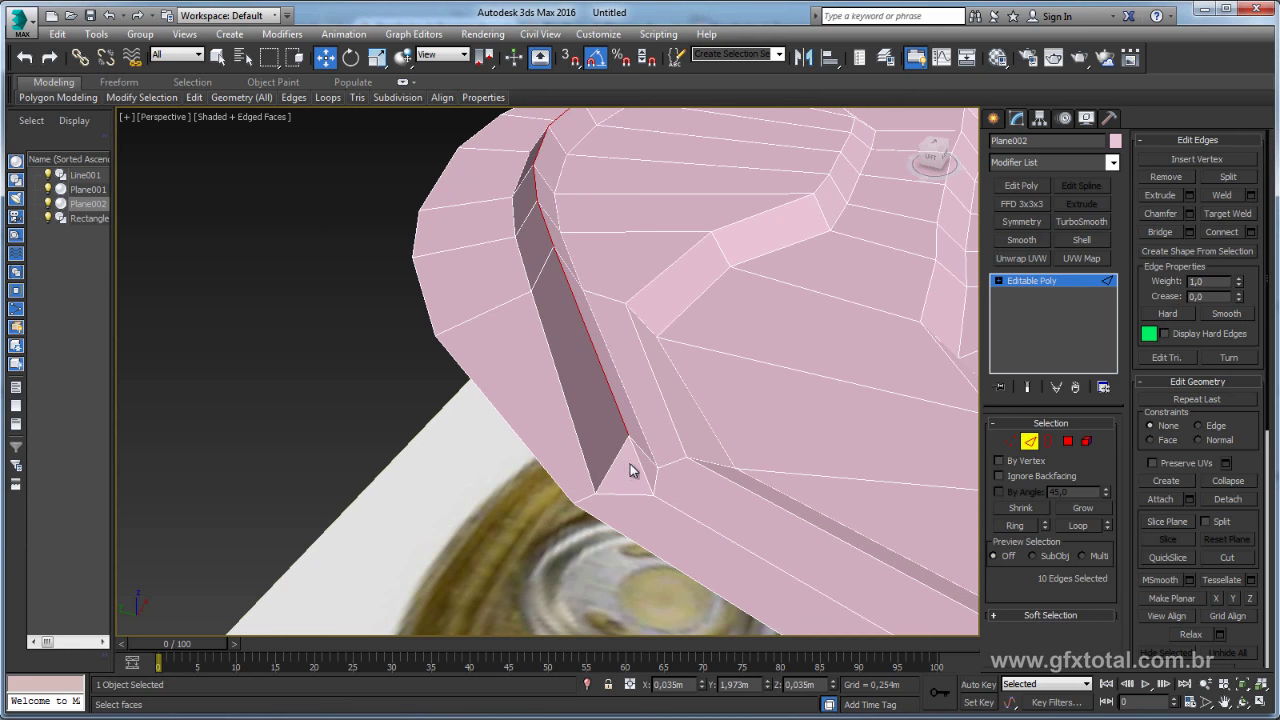
- Ring-select the edges running across the raised rim strip near the notch
left_click(637, 465)
left_click(643, 461, "ctrl")
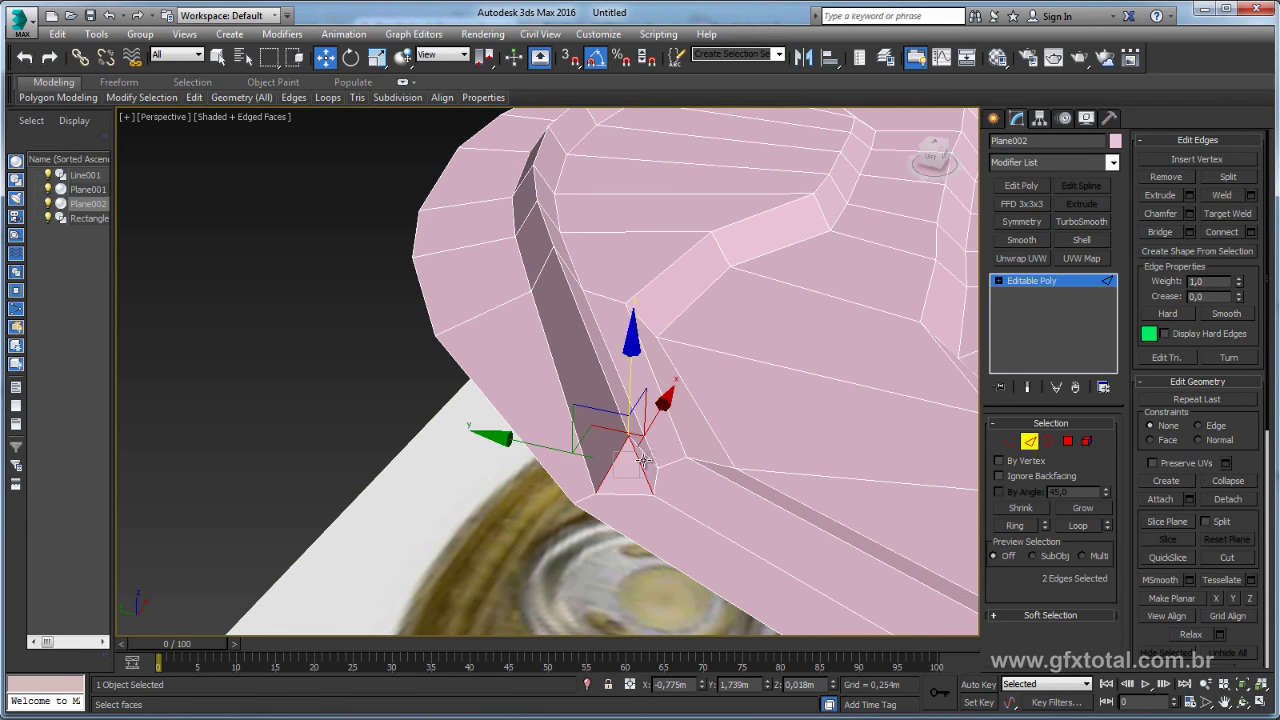
left_click(649, 458, "ctrl")
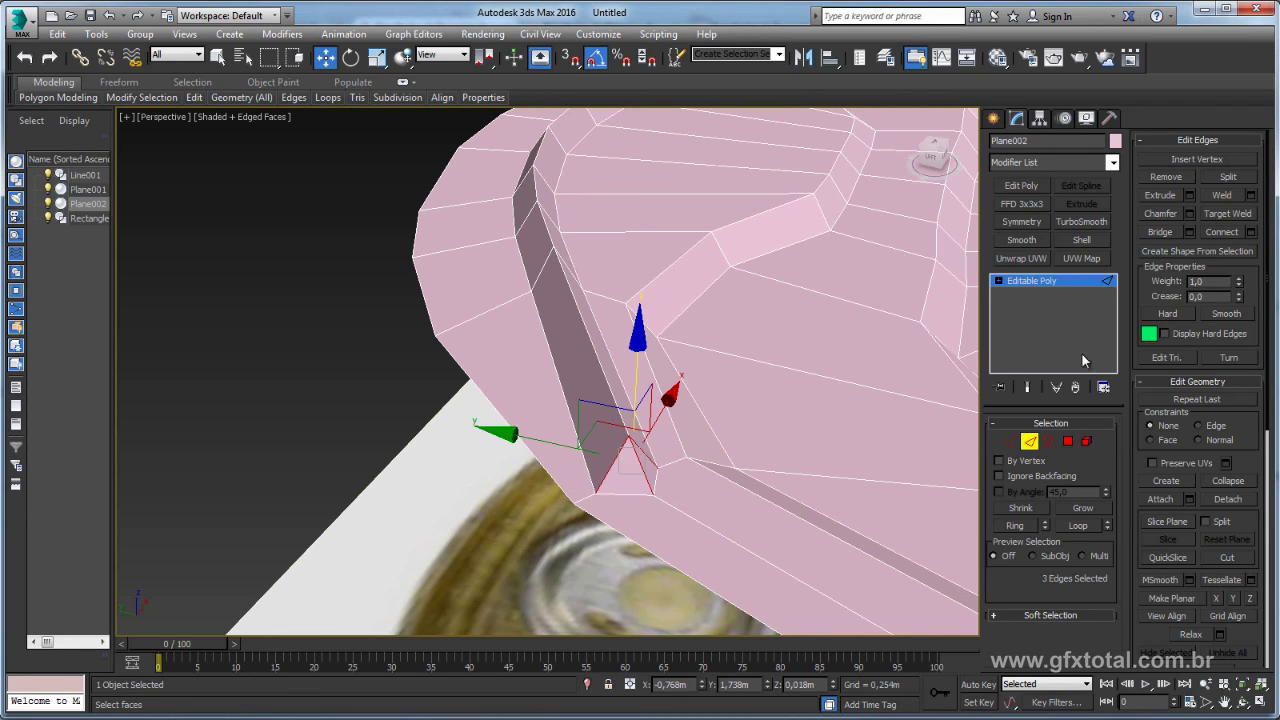
left_click(1013, 526)
middle_click_drag(709, 403, 718, 347, "alt")
scroll(751, 323, "up", 3)
scroll(855, 348, "up", 2)
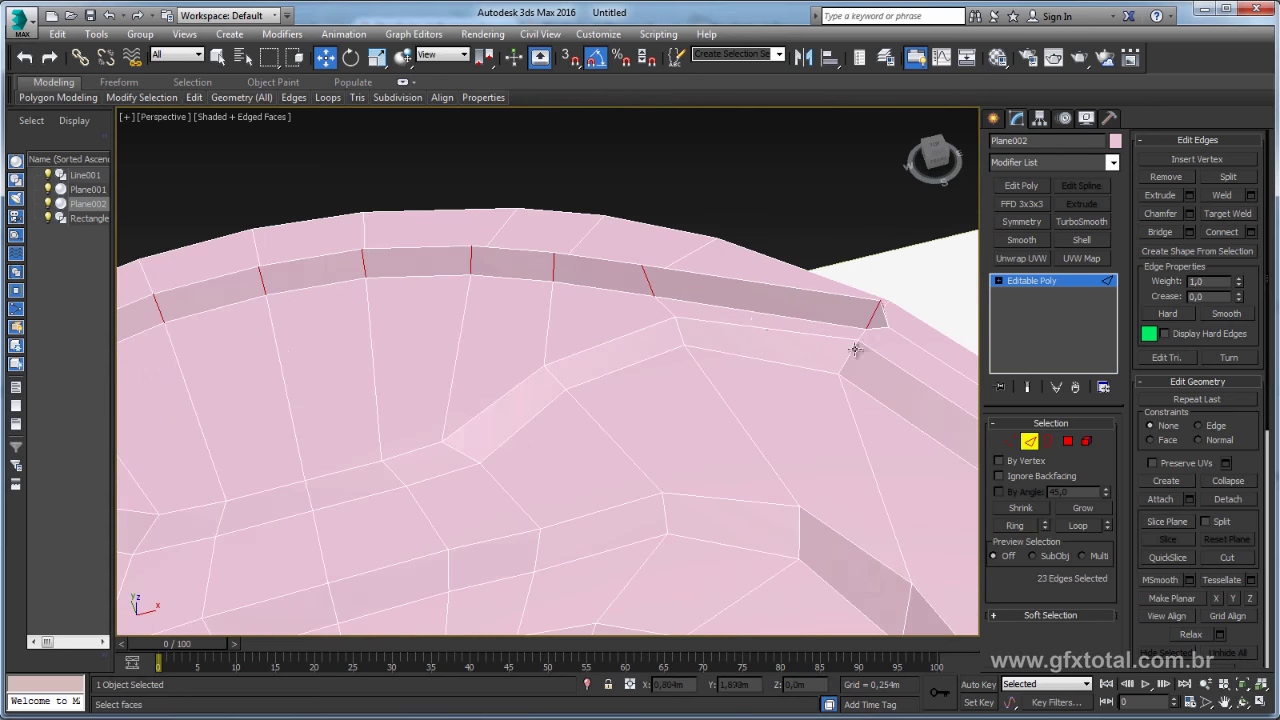
mouse_move(855, 348)
middle_mouse_down("alt")
mouse_move(823, 509)
mouse_move(840, 420)
middle_mouse_up("alt")
scroll(787, 413, "up", 3)
left_click(820, 478, "ctrl")
- Try a connecting edge with an off-centre slide, then cancel it
left_click(1250, 232)
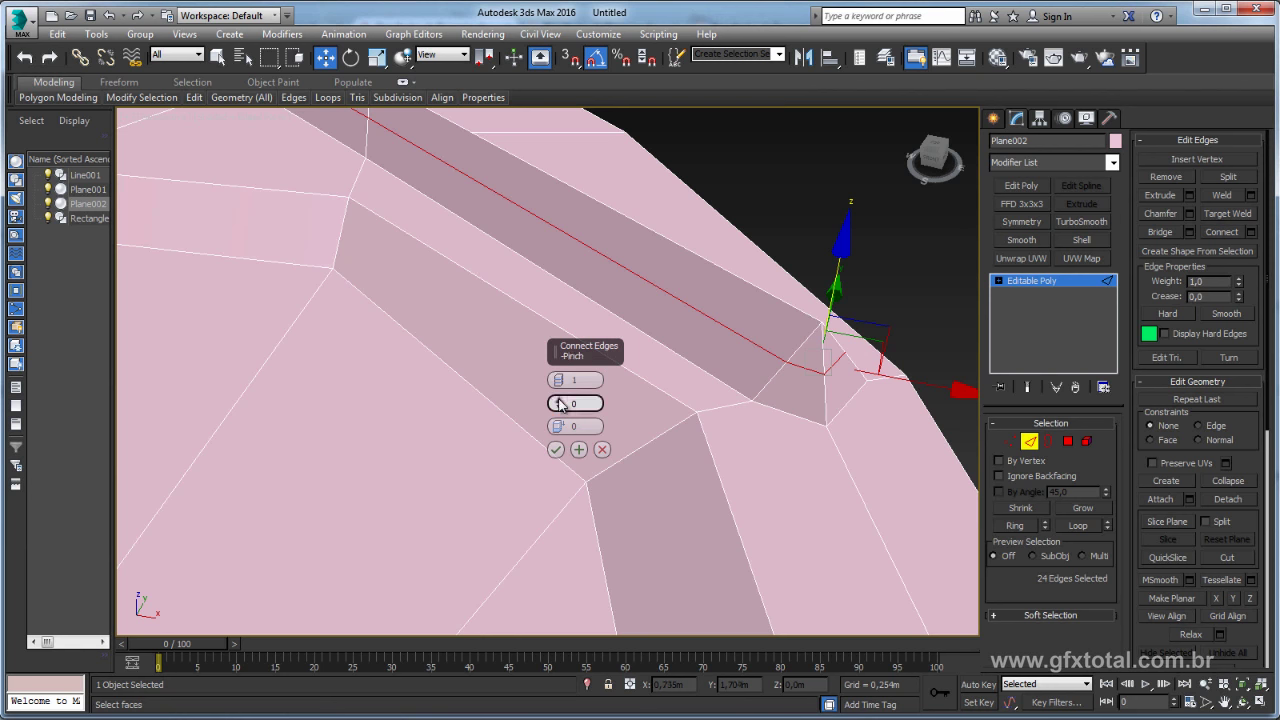
mouse_move(558, 426)
left_mouse_down()
mouse_move(563, 410)
mouse_move(580, 543)
left_mouse_up()
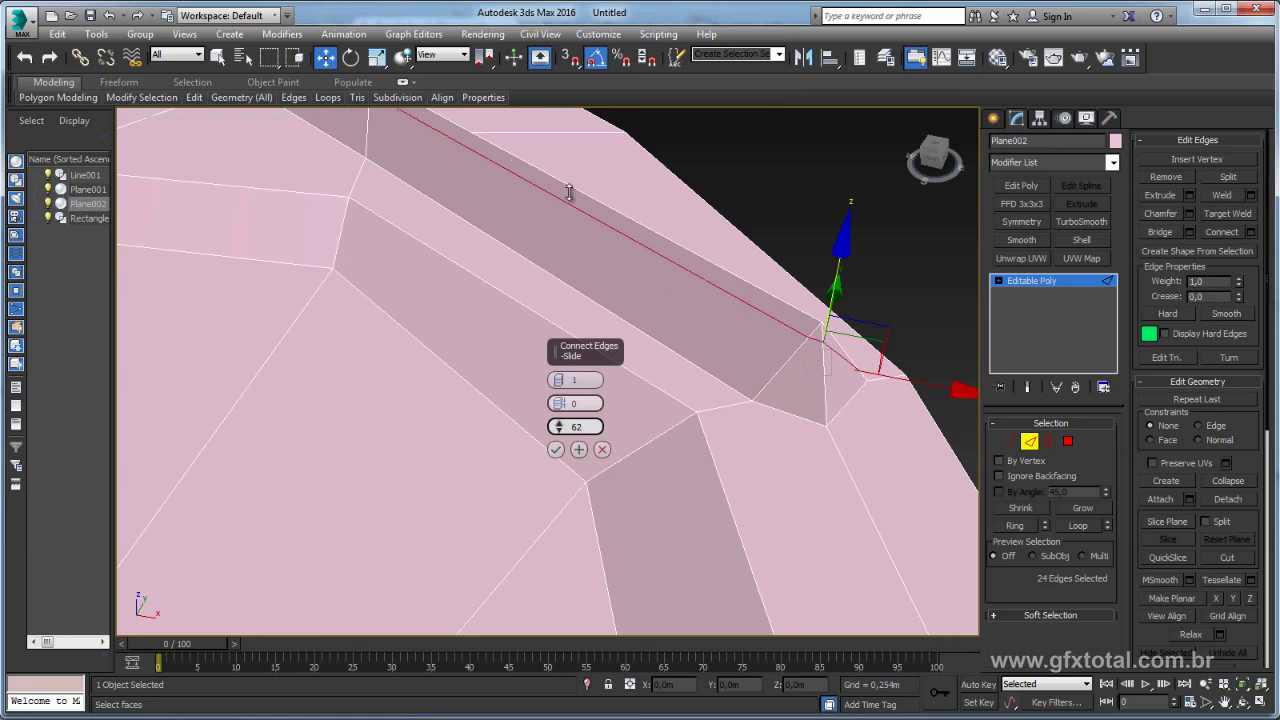
left_click_drag(580, 543, 580, 398)
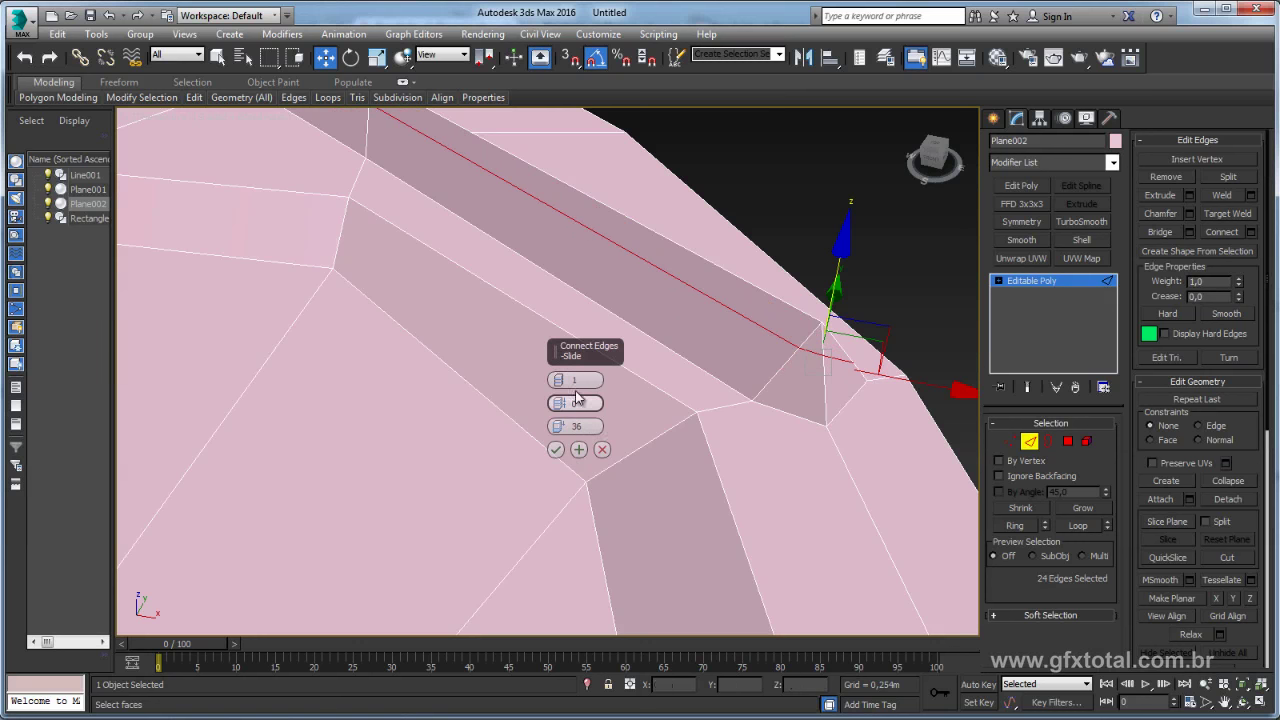
left_click(603, 450)
- Connect the ring with one centred edge: 1 segment, pinch 0, slide reset from 36 to 0
left_click(1251, 232)
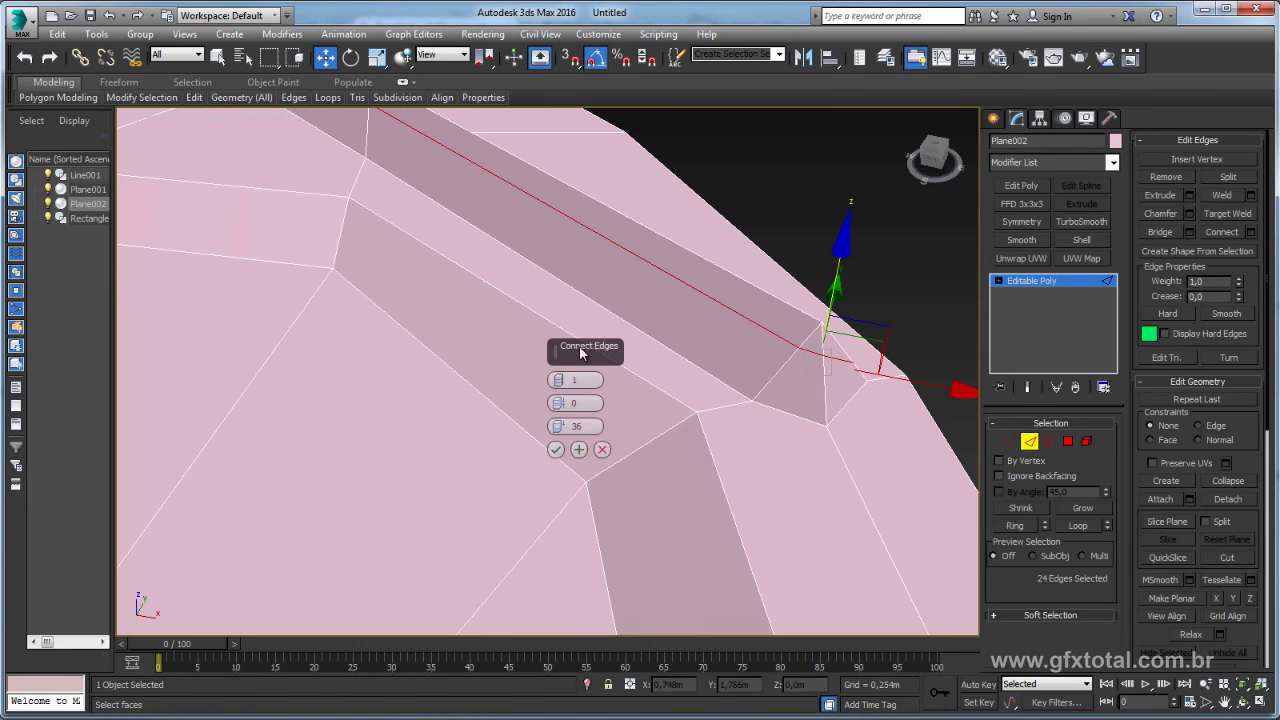
right_click(563, 427)
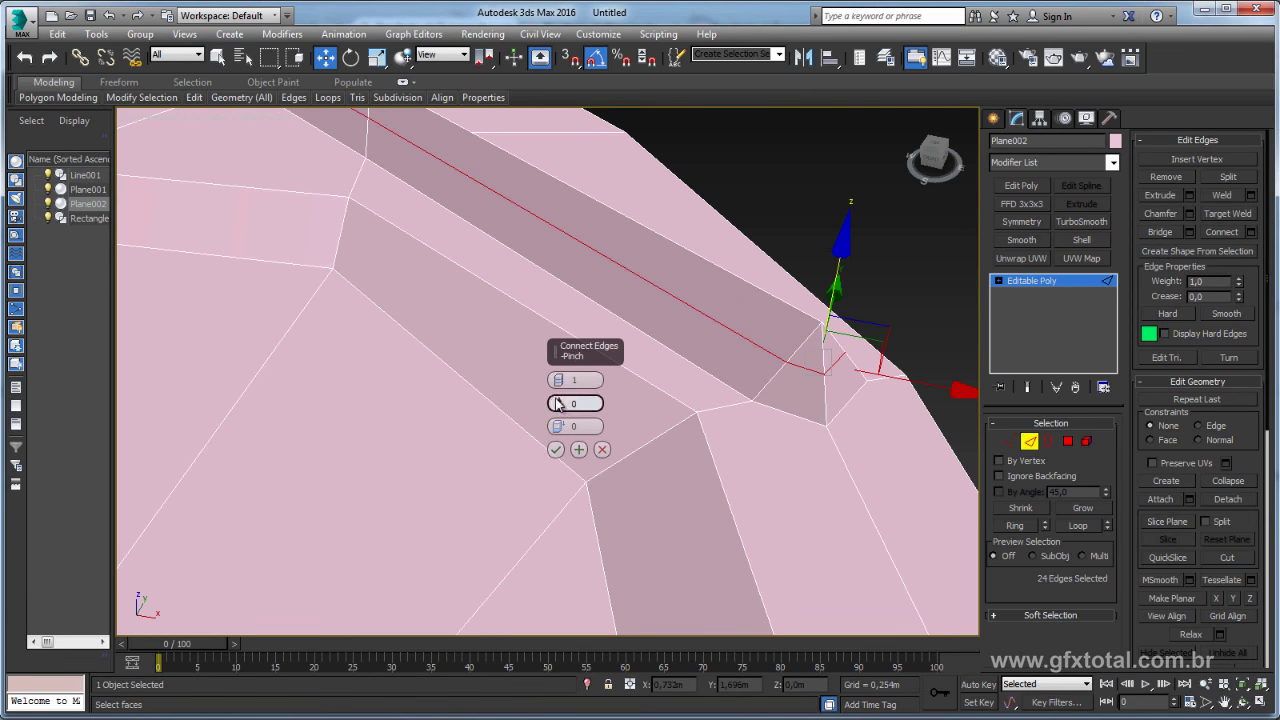
left_click(557, 451)
scroll(691, 440, "up", 2)
mouse_move(746, 380)
middle_mouse_down("alt")
mouse_move(726, 331)
mouse_move(754, 340)
mouse_move(666, 322)
middle_mouse_up("alt")
scroll(726, 331, "up", 2)
scroll(754, 340, "up", 2)
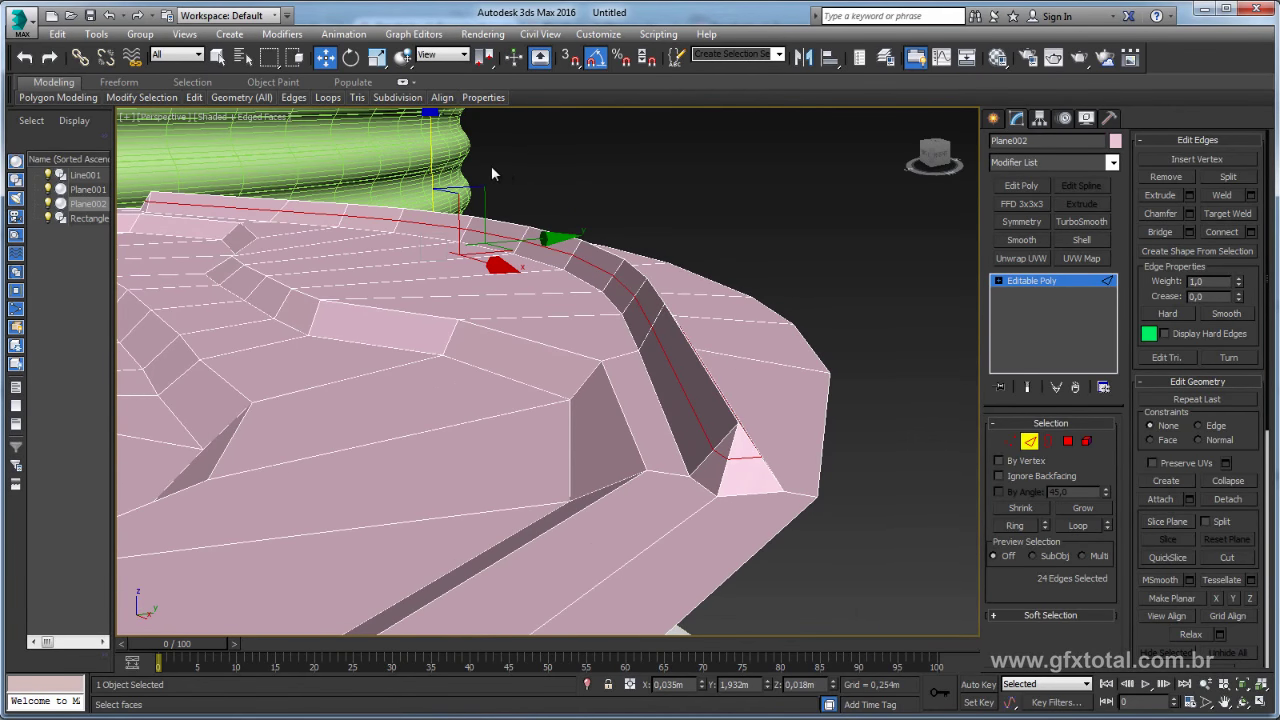
- With Edge constraint on, slide the new loop toward one side of the groove, then leave Edge level
mouse_move(1245, 436)
left_mouse_down()
mouse_move(1234, 371)
mouse_move(1125, 296)
left_mouse_up()
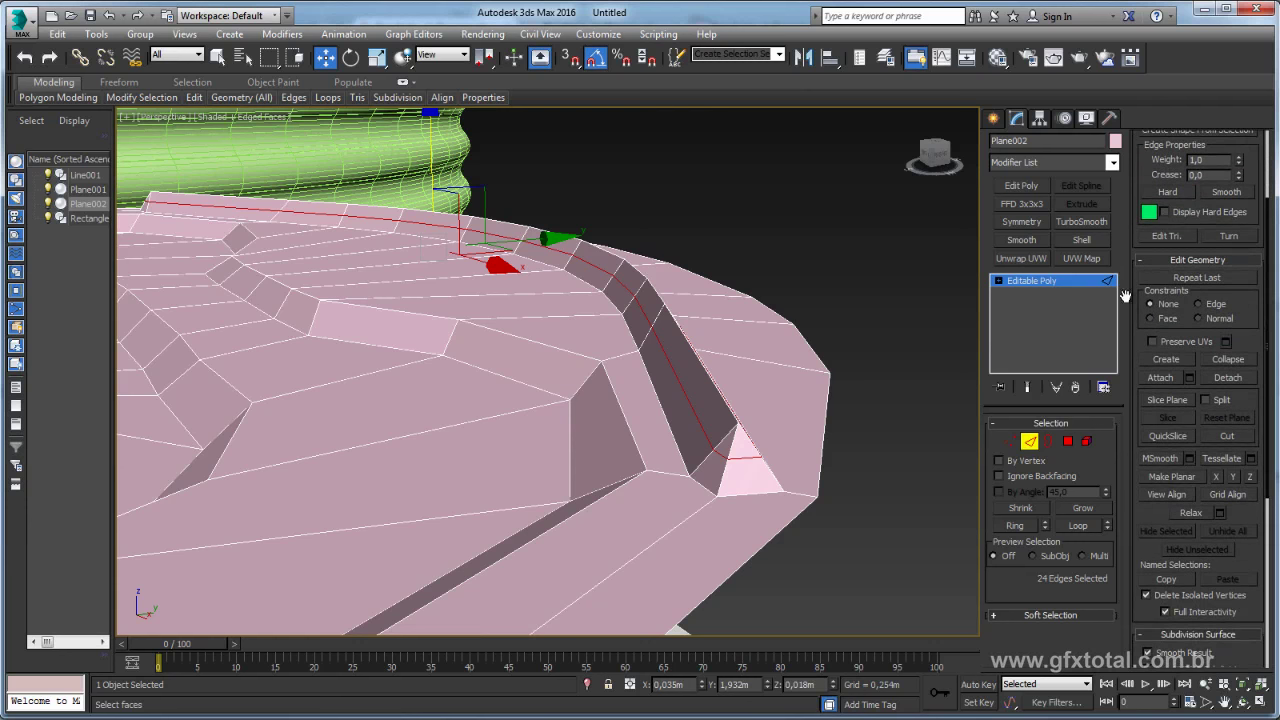
left_click(1199, 304)
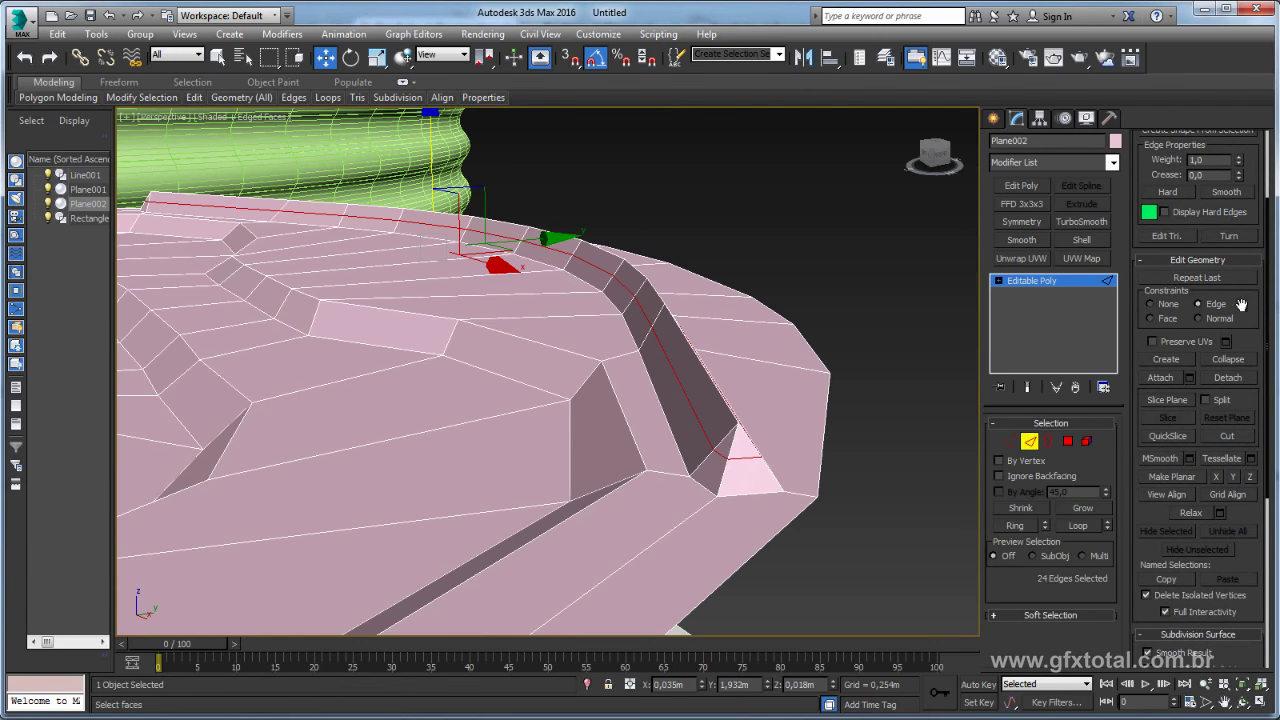
left_click(1150, 304)
left_click_drag(433, 152, 436, 138)
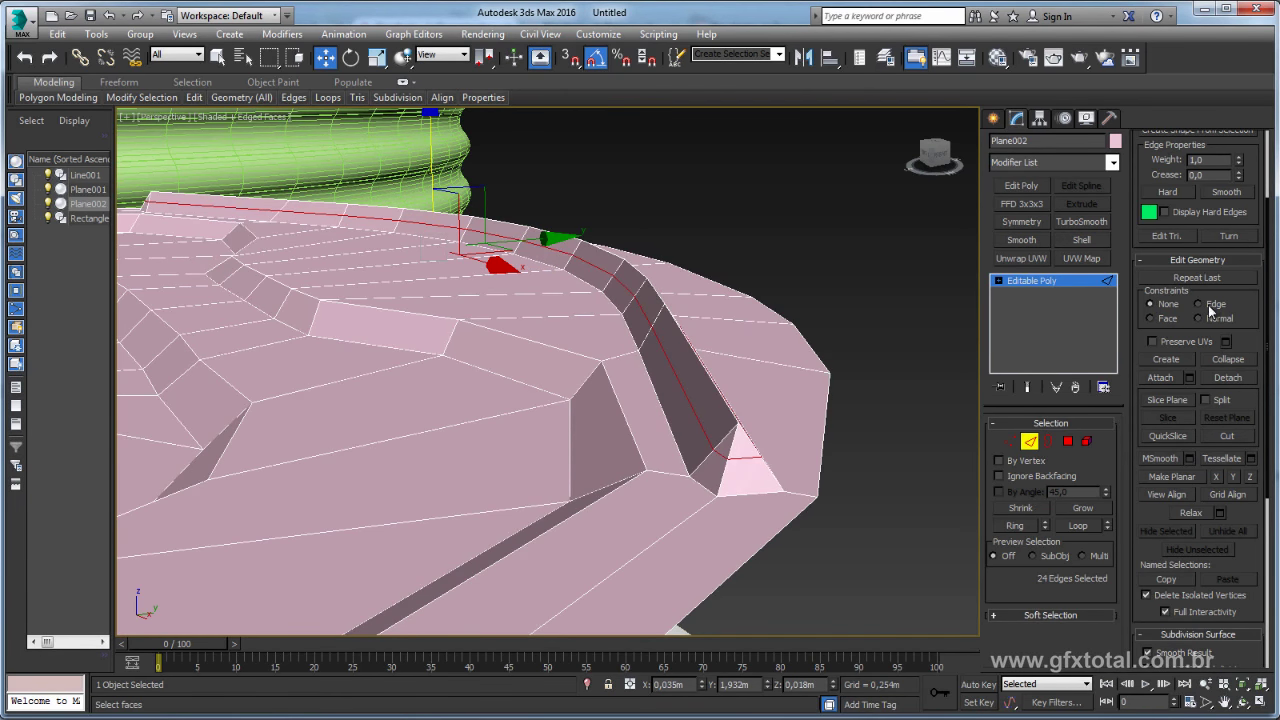
left_click_drag(436, 148, 431, 159)
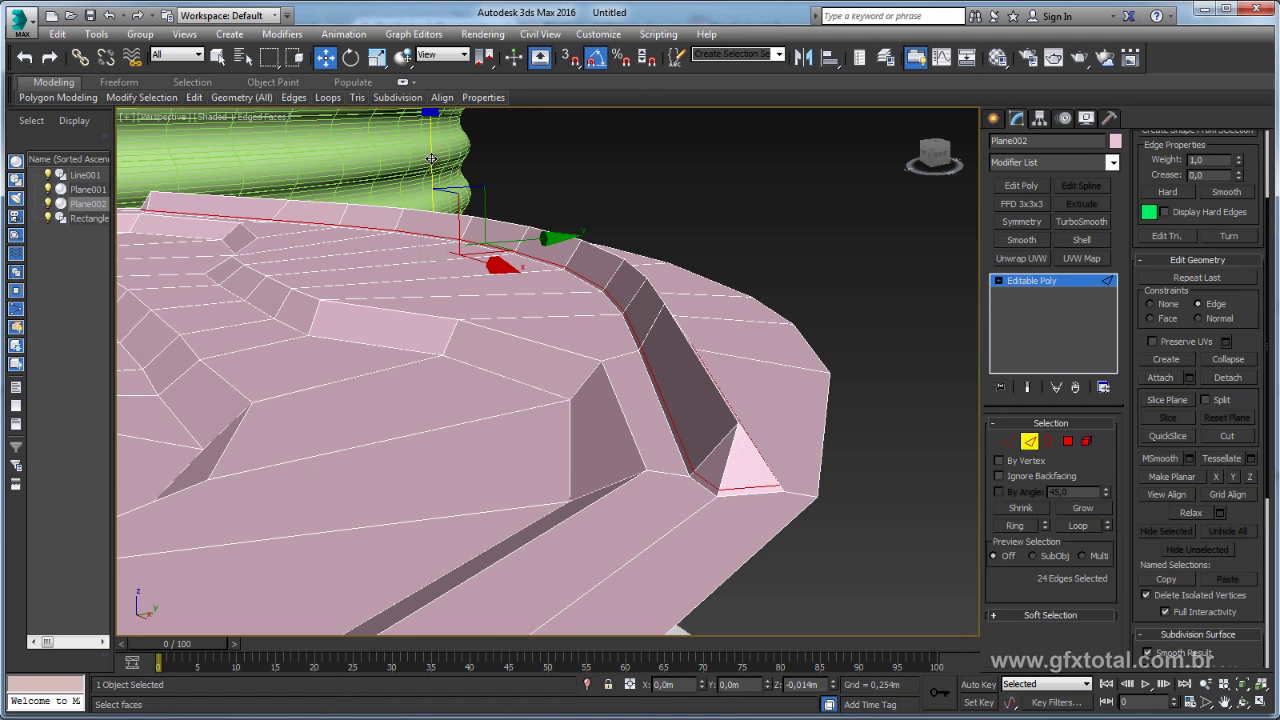
left_click_drag(431, 159, 431, 160)
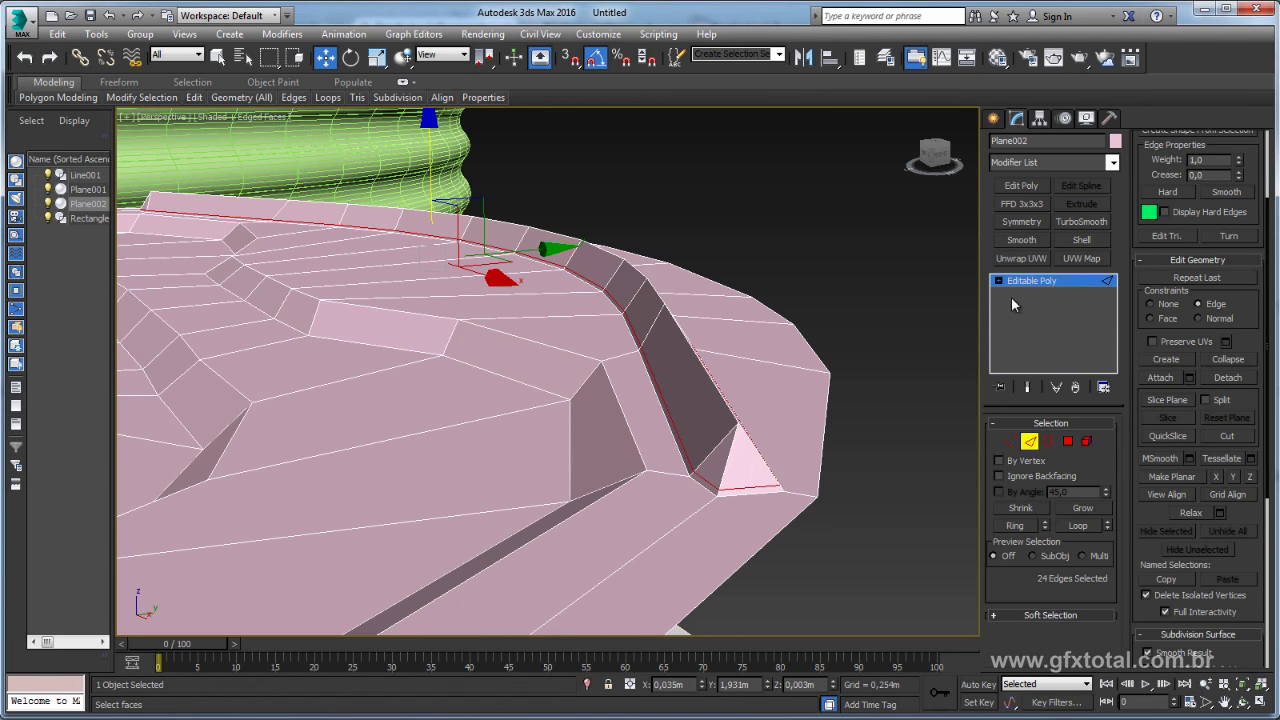
key("2")
middle_click_drag(560, 297, 729, 357, "alt")
scroll(729, 357, "up", 3)
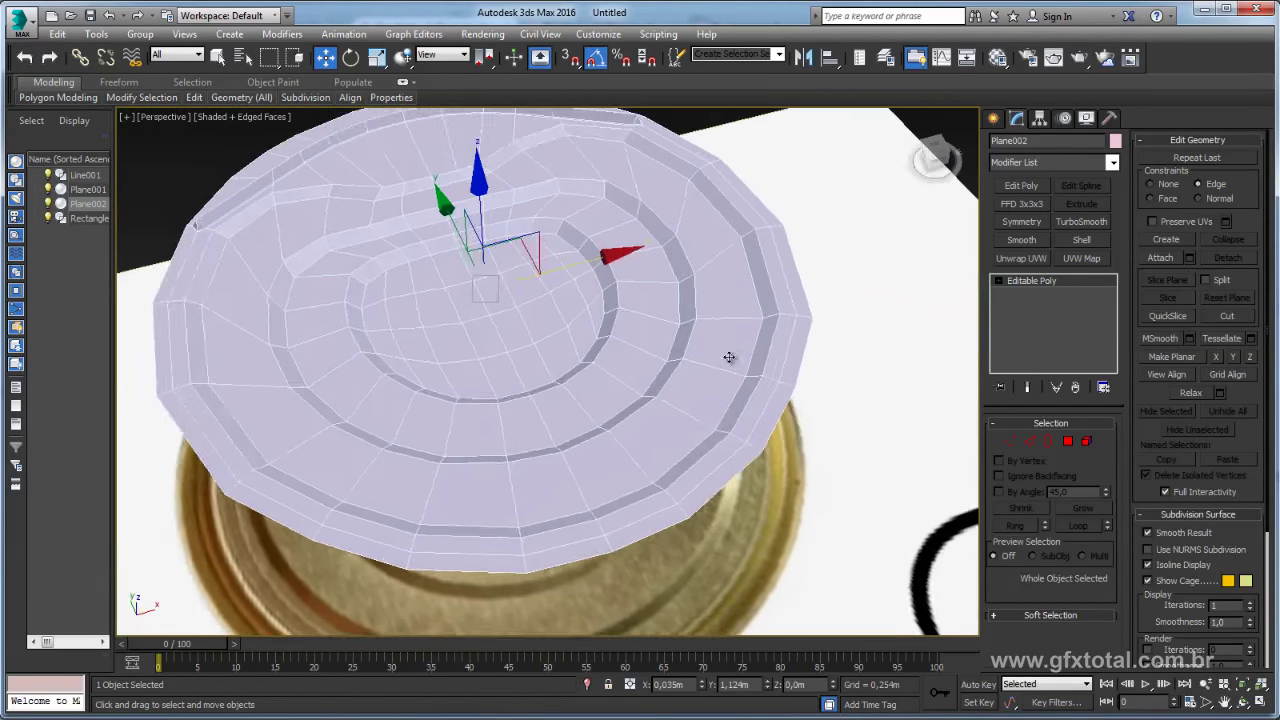
scroll(736, 360, "down", 3)
left_click(1081, 221)
left_click(748, 237)
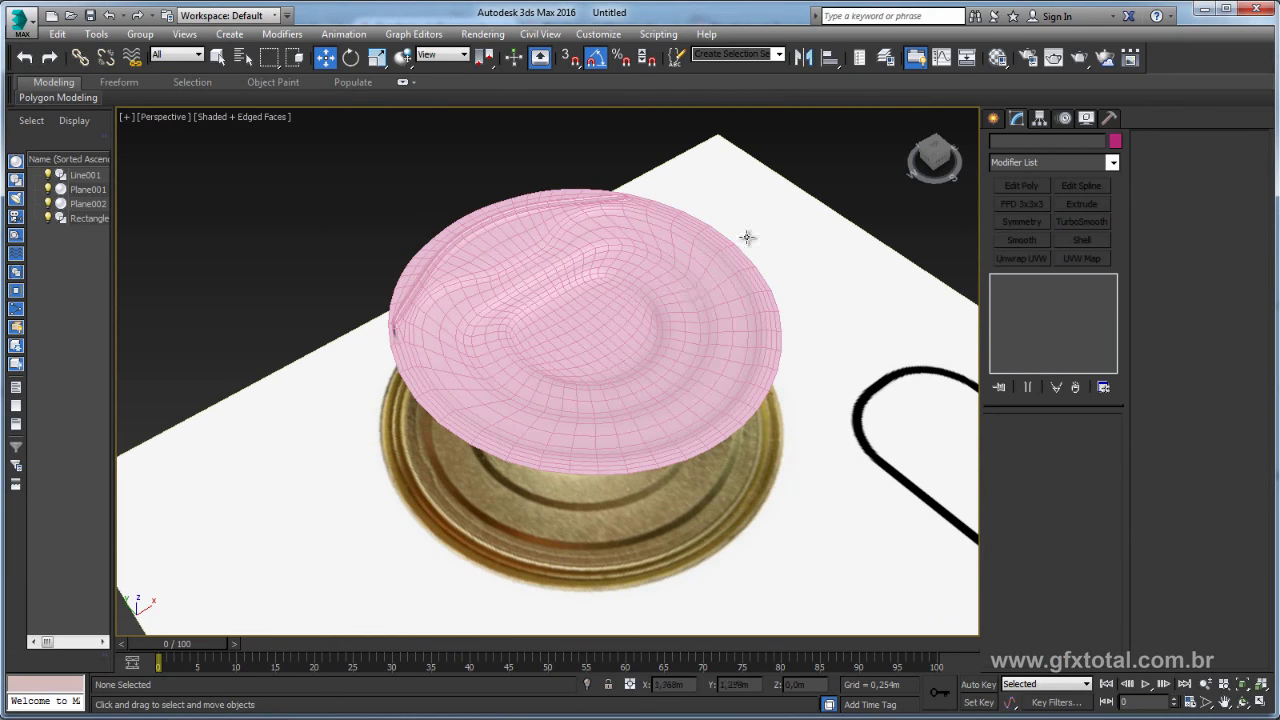
key("F3")
key("F3")
key("F4")
middle_click_drag(663, 360, 663, 289, "alt")
scroll(640, 320, "up", 3)
mouse_move(609, 354)
middle_mouse_down("alt")
mouse_move(514, 437)
mouse_move(543, 323)
mouse_move(574, 337)
mouse_move(571, 354)
mouse_move(359, 368)
middle_mouse_up("alt")
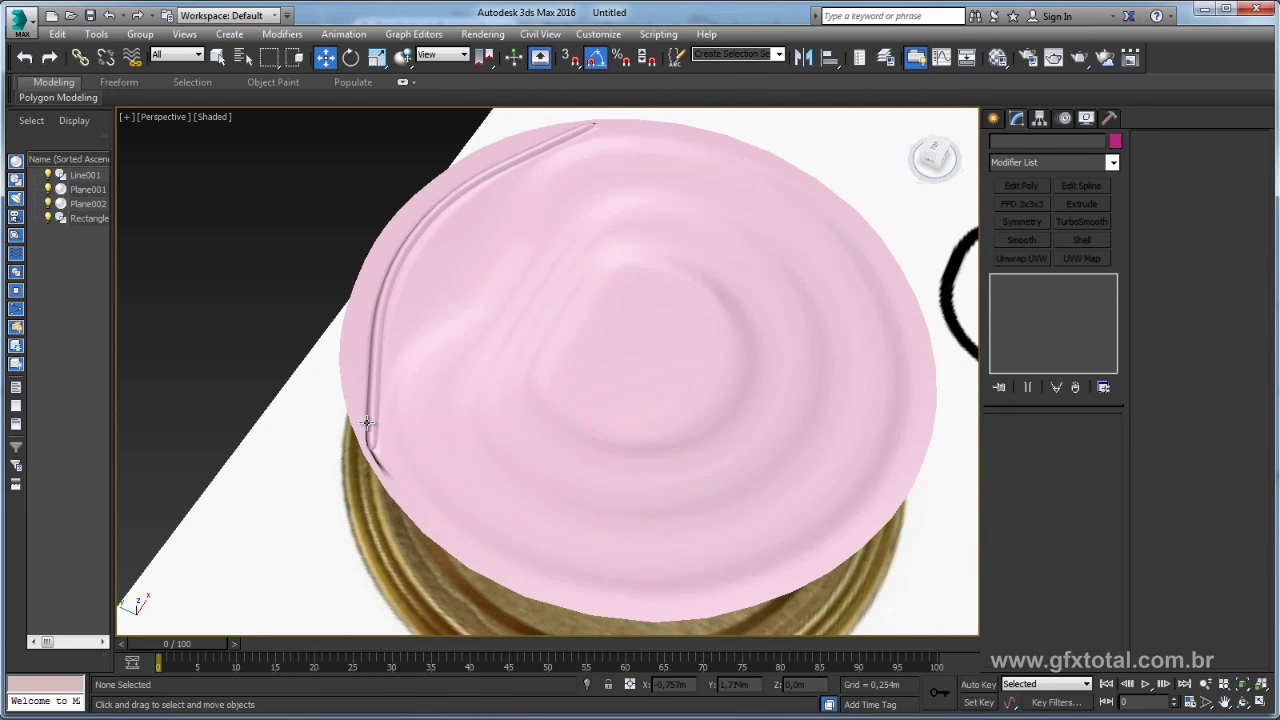
left_click(578, 370)
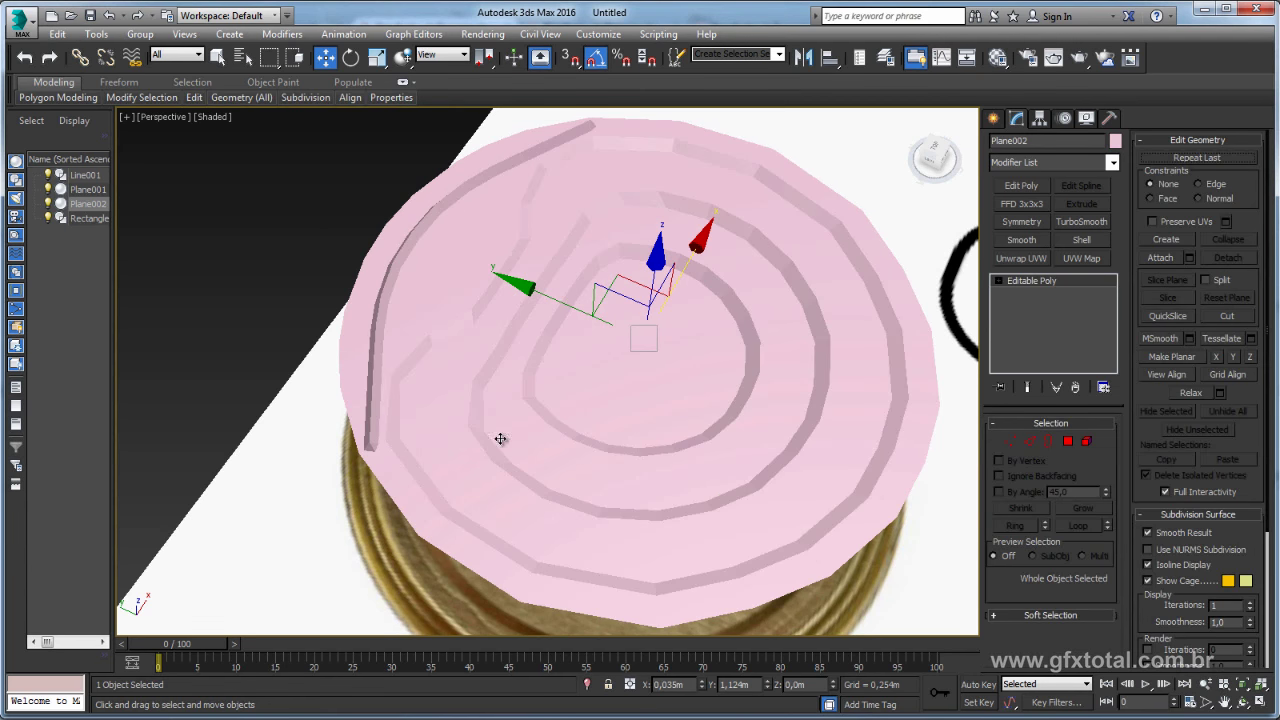
key("F4")
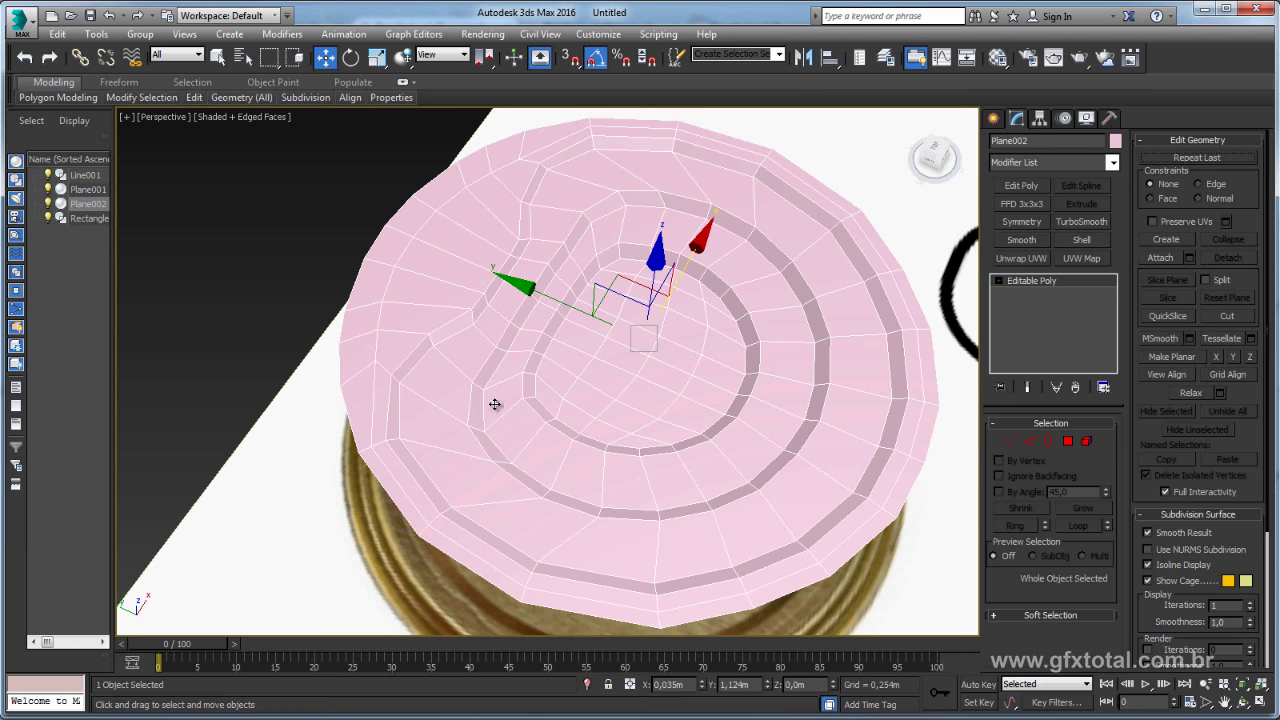
- Select the rim edges in Edge mode and discard a trial chamfer
left_click(1033, 442)
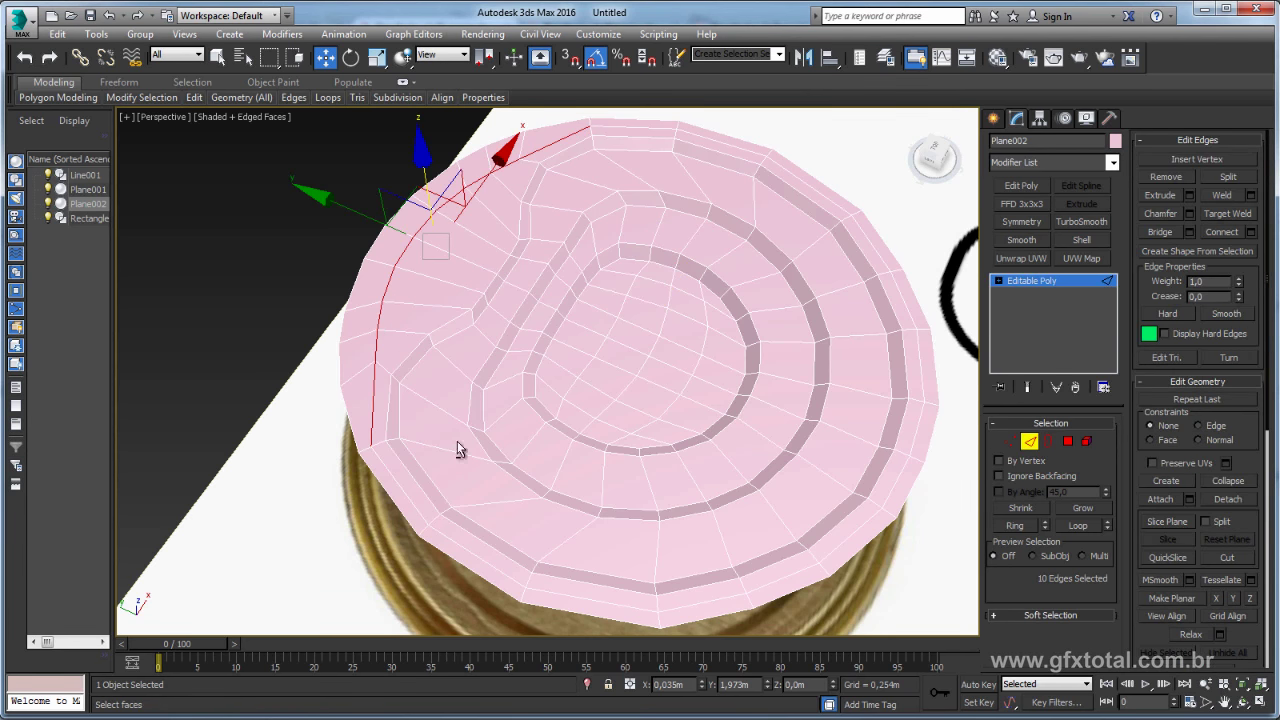
left_click(417, 403)
mouse_move(665, 195)
middle_mouse_down("alt")
mouse_move(606, 229)
mouse_move(660, 292)
mouse_move(957, 268)
middle_mouse_up("alt")
scroll(660, 292, "up", 5)
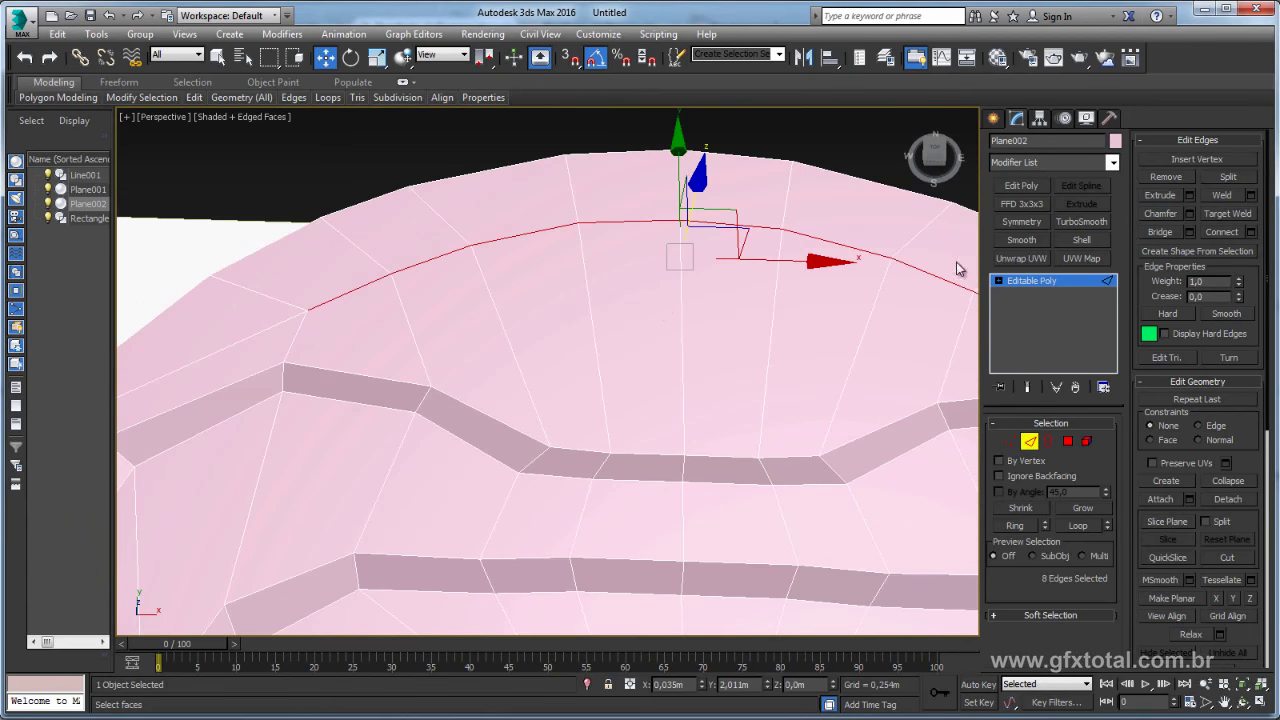
left_click(1189, 213)
middle_click_drag(631, 375, 671, 342, "alt")
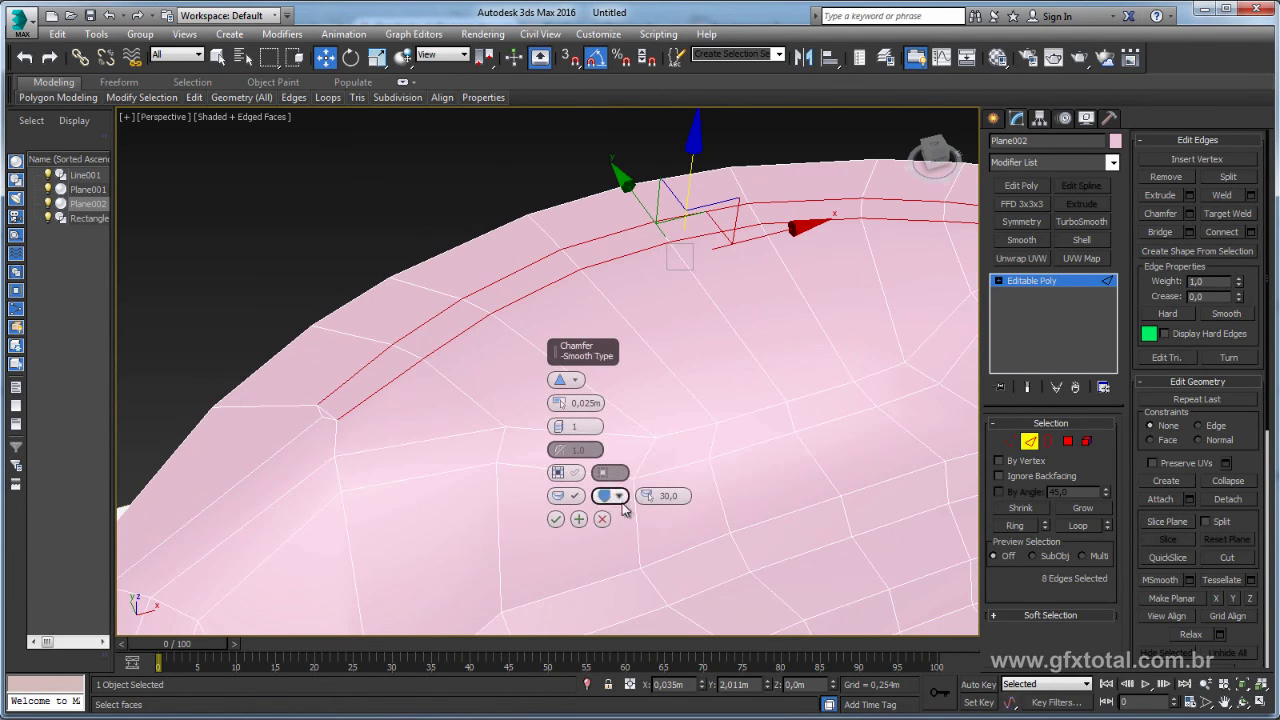
left_click(625, 505)
- Extrude the rim edges 0,039m high and 0,032m wide
left_click(1189, 200)
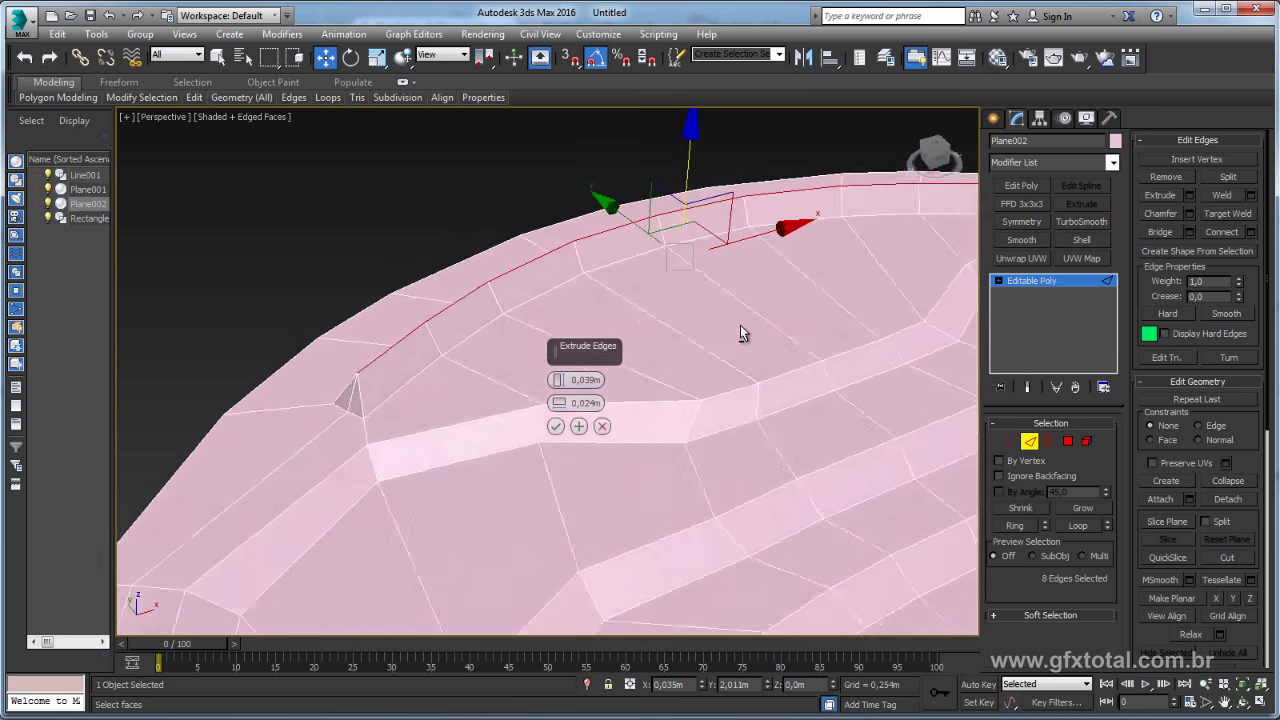
middle_click_drag(740, 330, 560, 405, "alt")
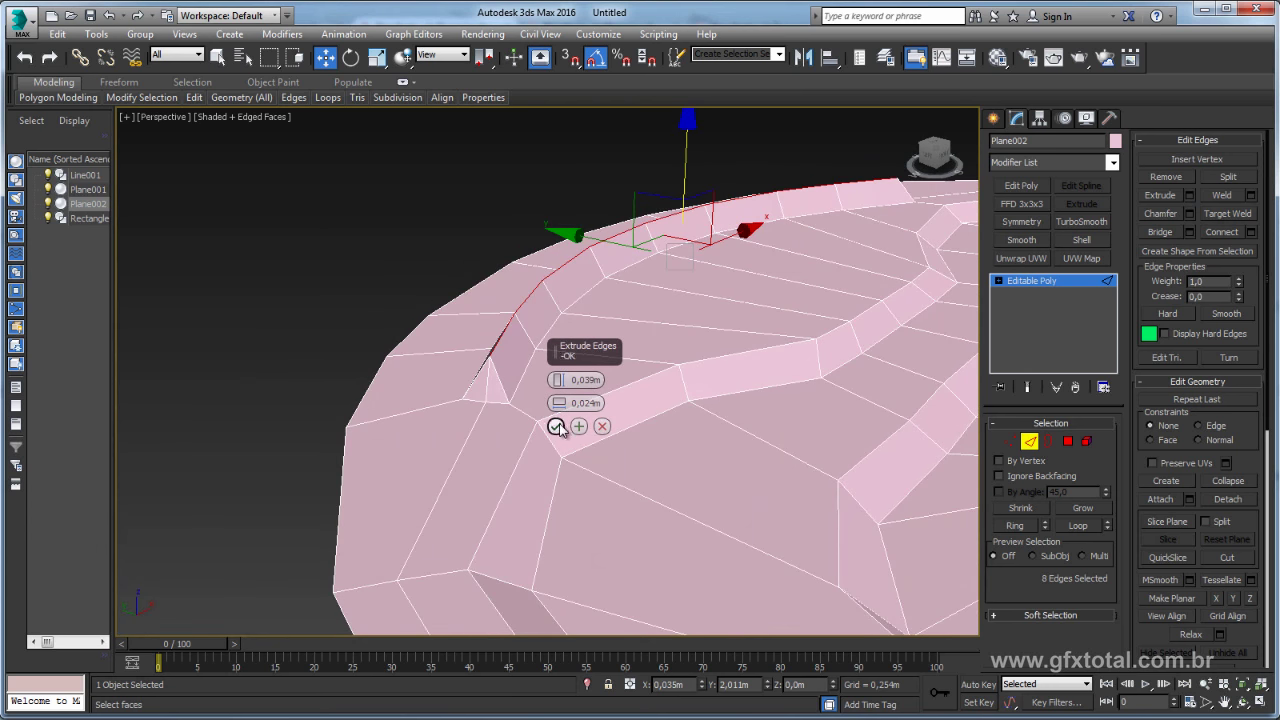
left_click_drag(557, 405, 557, 402)
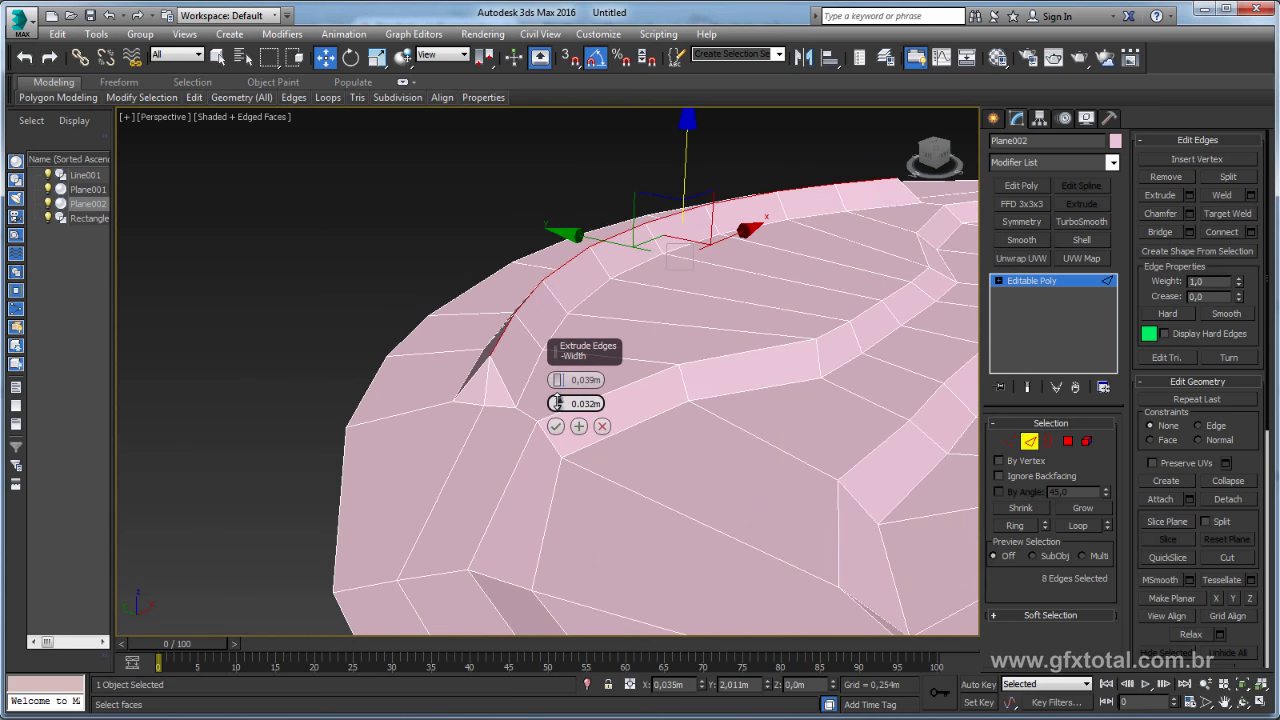
left_click(555, 426)
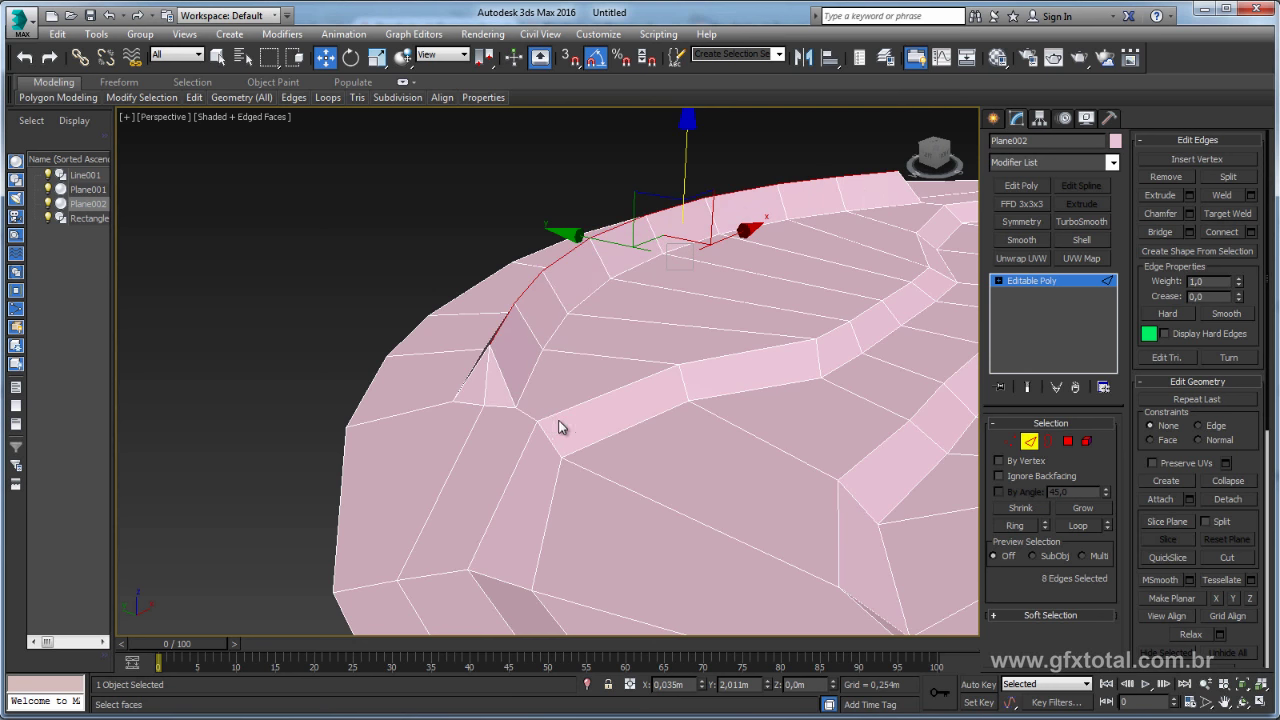
- Select three edges at the notch vertex plus two more rim edges
left_click(511, 388)
left_click(490, 378, "ctrl")
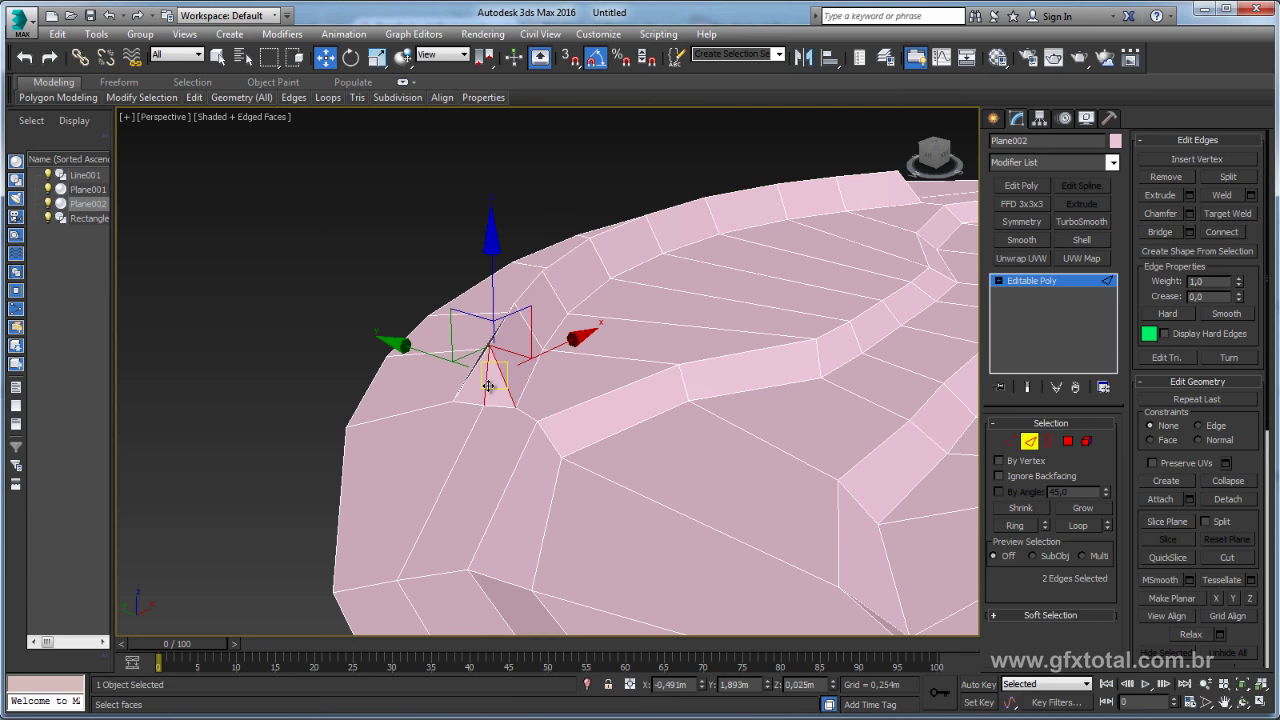
left_click(470, 378, "ctrl")
mouse_move(470, 378)
middle_mouse_down()
mouse_move(756, 294)
mouse_move(686, 286)
mouse_move(887, 467)
middle_mouse_up()
left_click(686, 286, "ctrl")
left_click(870, 449, "ctrl")
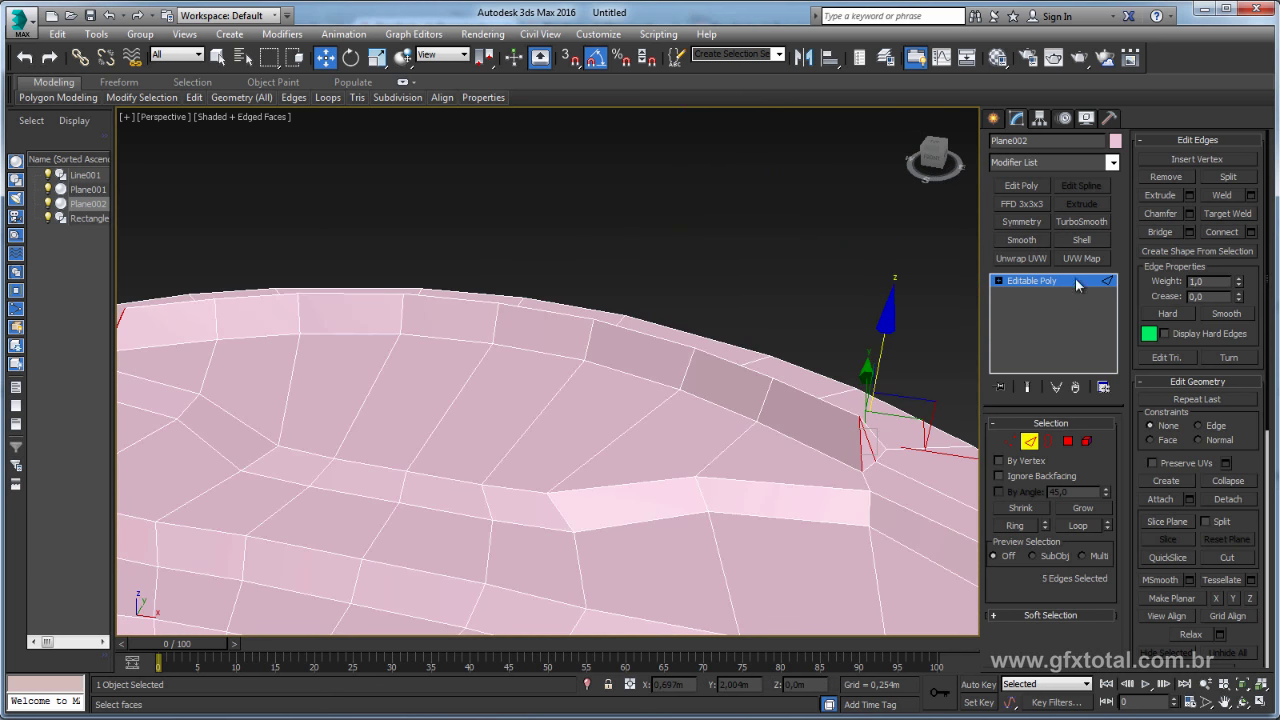
- Ring-select the rim strip edges along with the notch triangle's left and right edges
left_click(1014, 525)
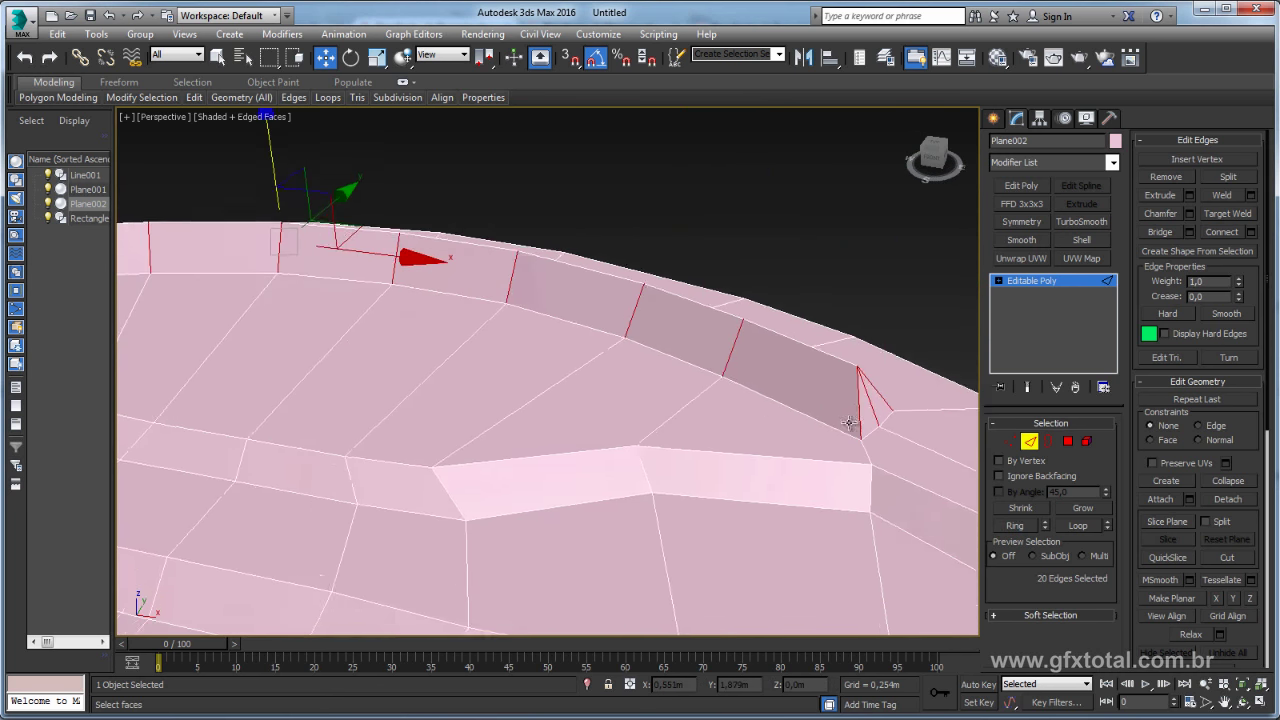
middle_click_drag(812, 406, 712, 422)
scroll(712, 422, "up", 1)
scroll(715, 412, "up", 2)
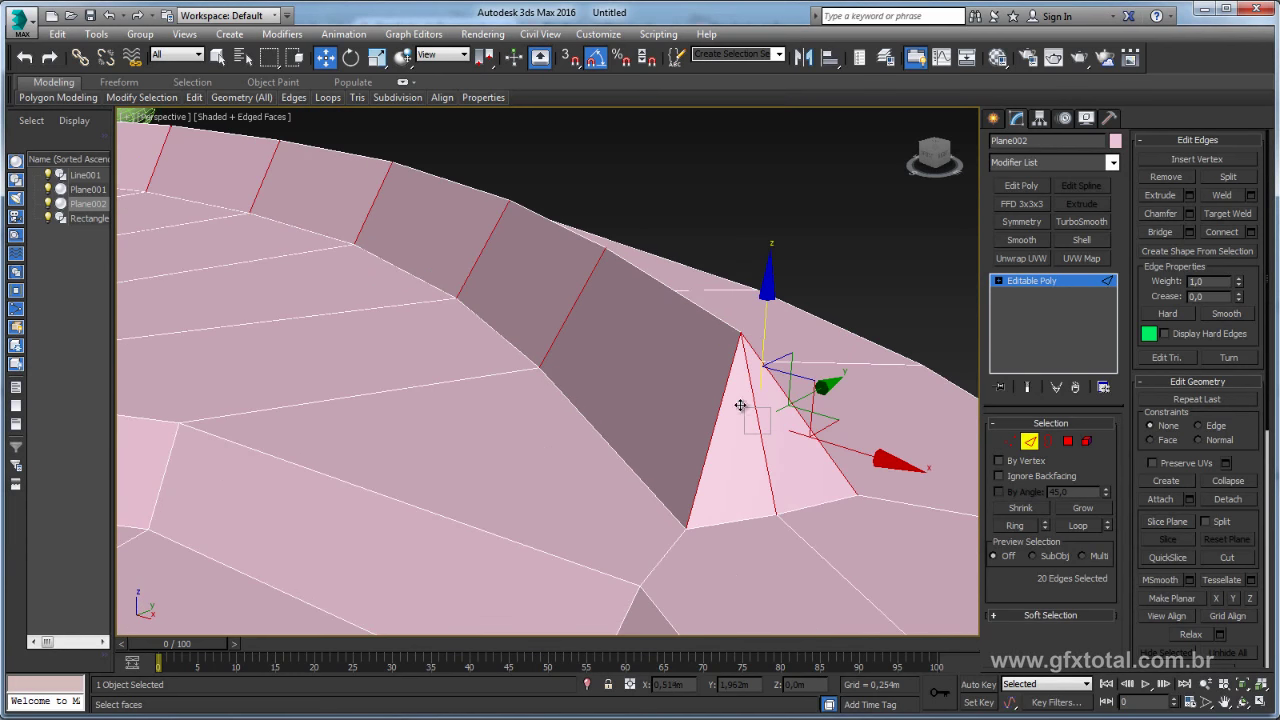
scroll(743, 403, "up", 1)
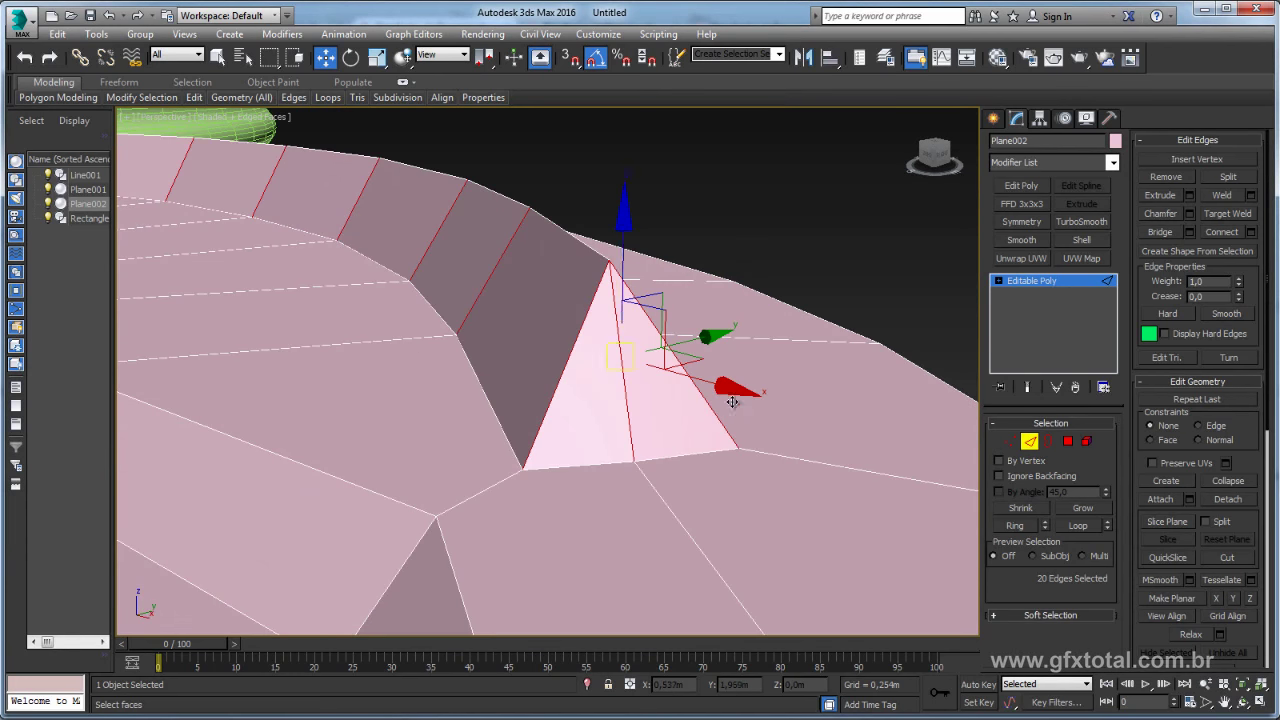
left_click(587, 338)
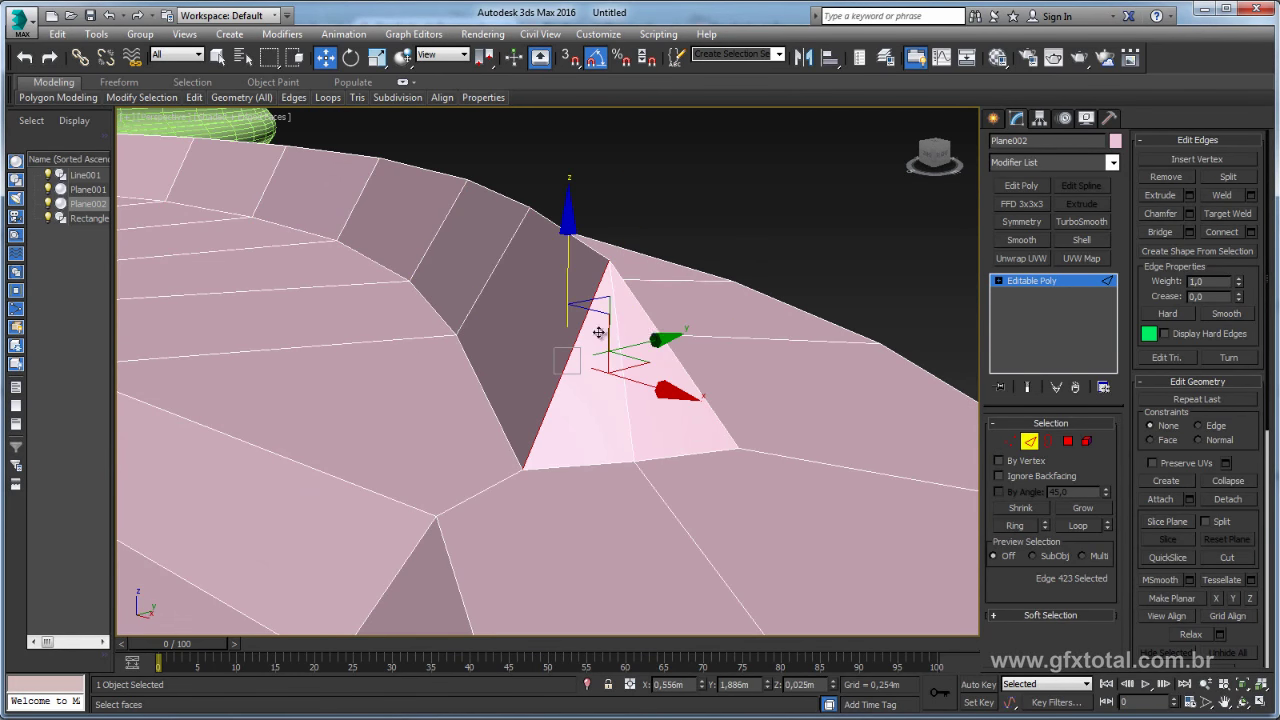
left_click(650, 323, "ctrl")
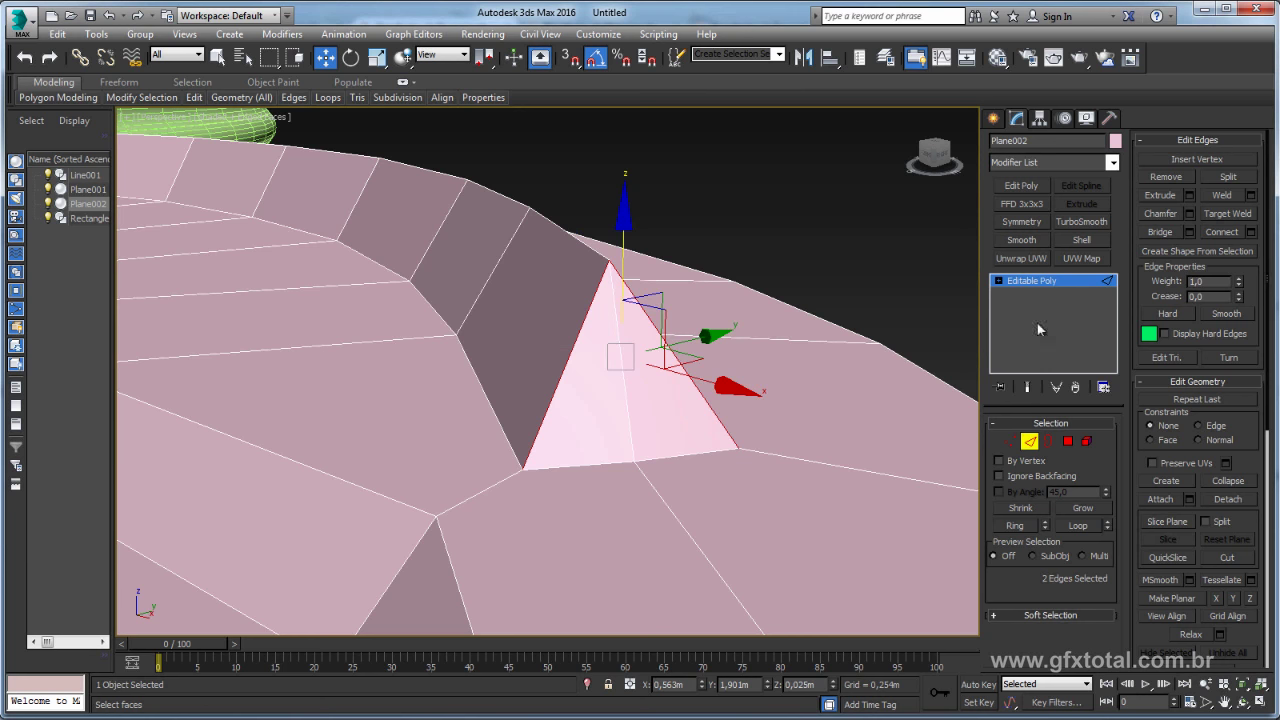
left_click(1022, 522)
- Connect the ringed edges with a single-segment loop, then go to Vertex level
left_click(1247, 233)
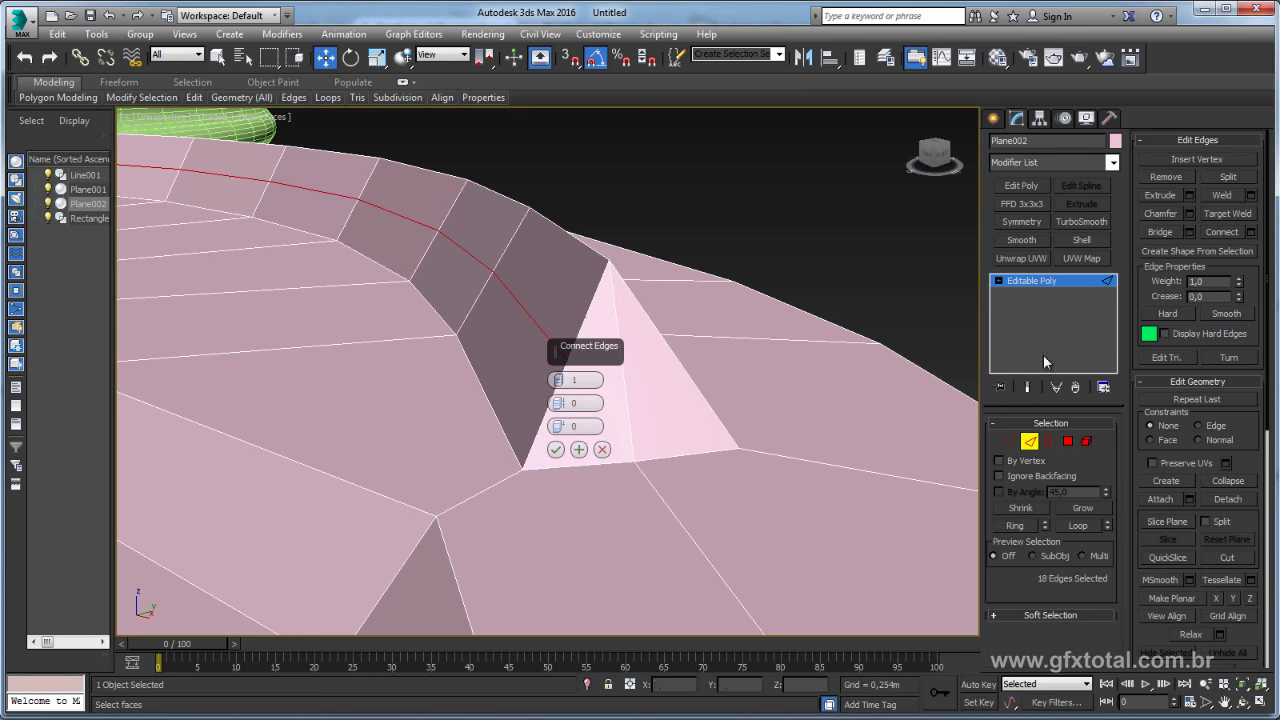
mouse_move(683, 381)
middle_mouse_down("alt")
mouse_move(663, 377)
mouse_move(691, 377)
mouse_move(651, 394)
middle_mouse_up("alt")
left_click(560, 449)
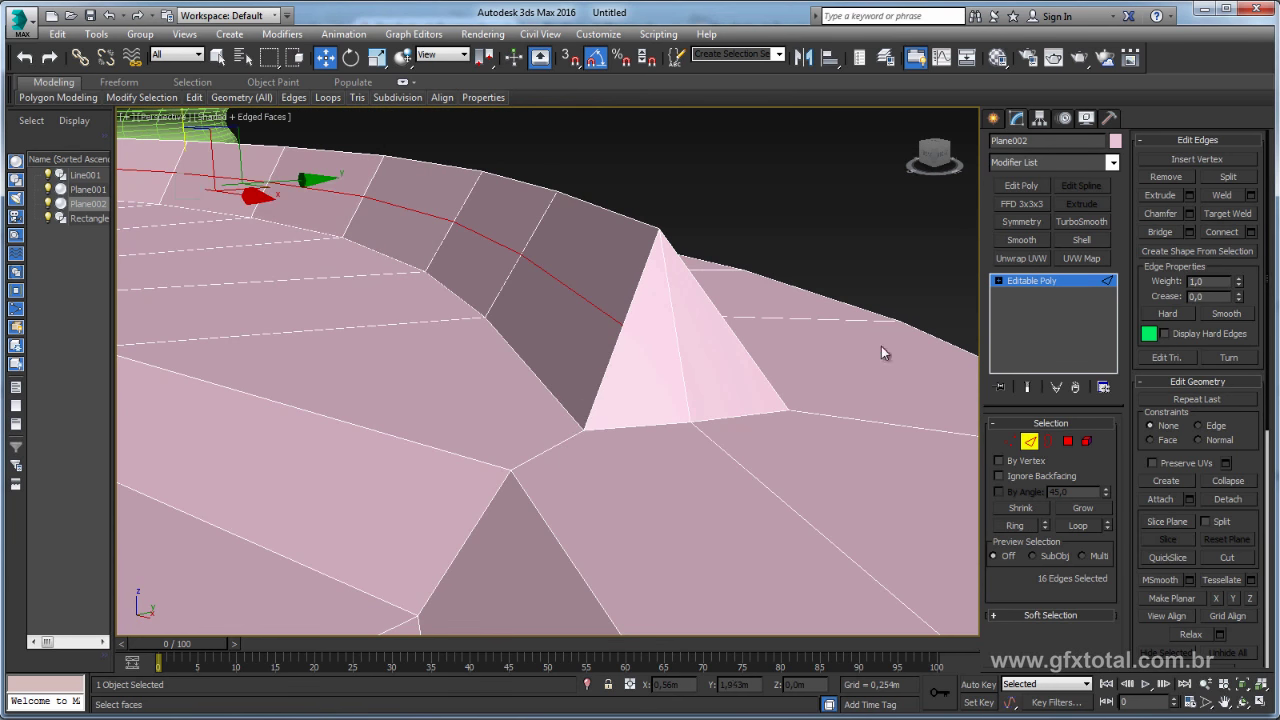
left_click(1010, 442)
right_click(650, 338)
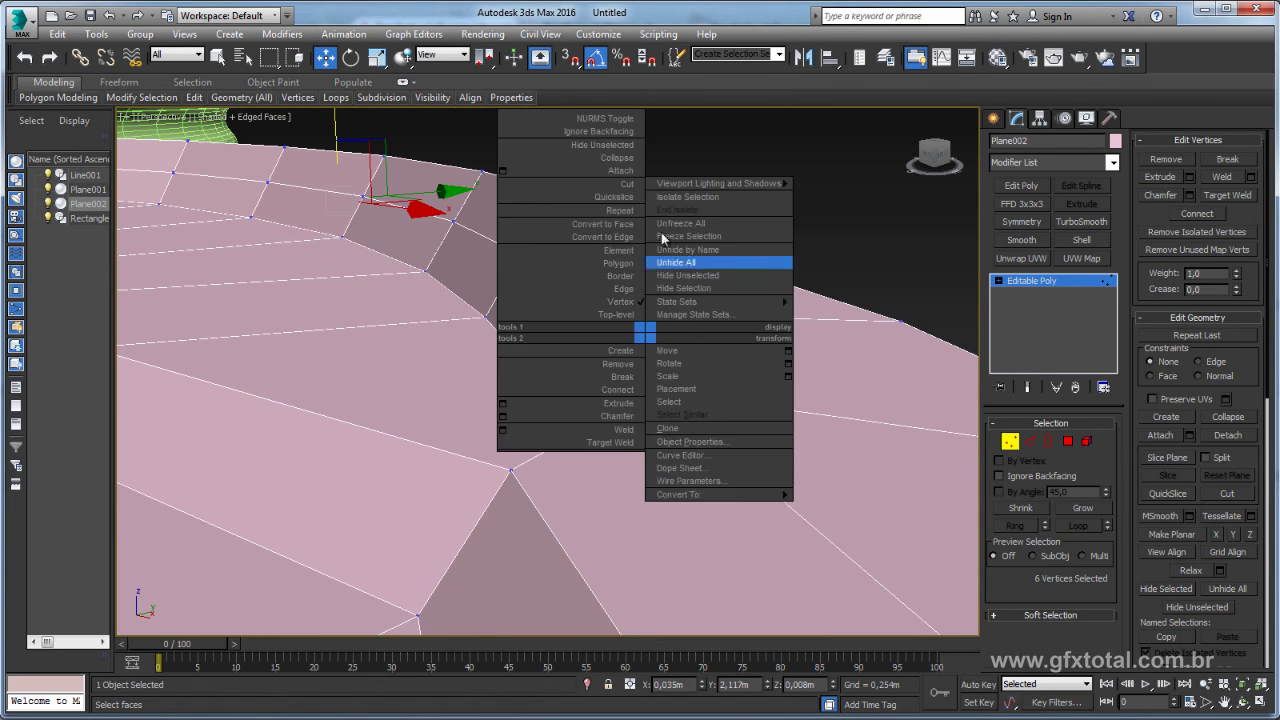
- Cut a new edge between two edges of the notch
left_click(683, 232)
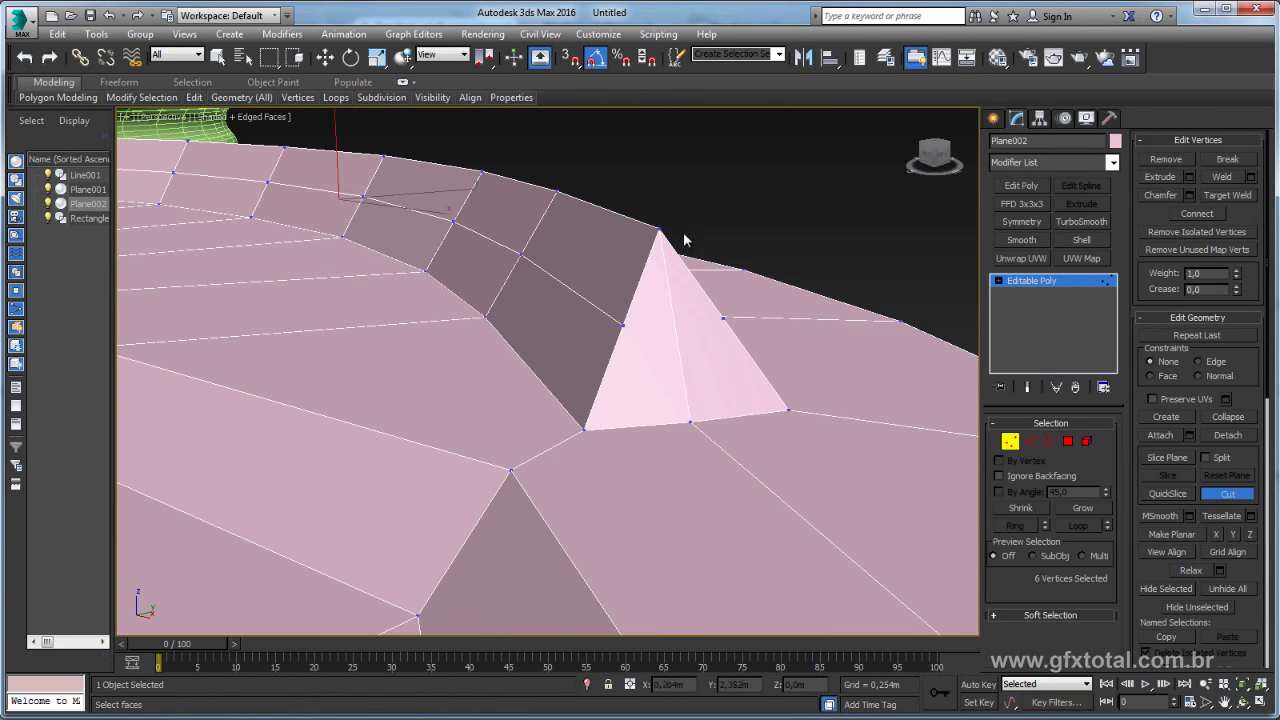
left_click(622, 325)
left_click(725, 318)
right_click(740, 329)
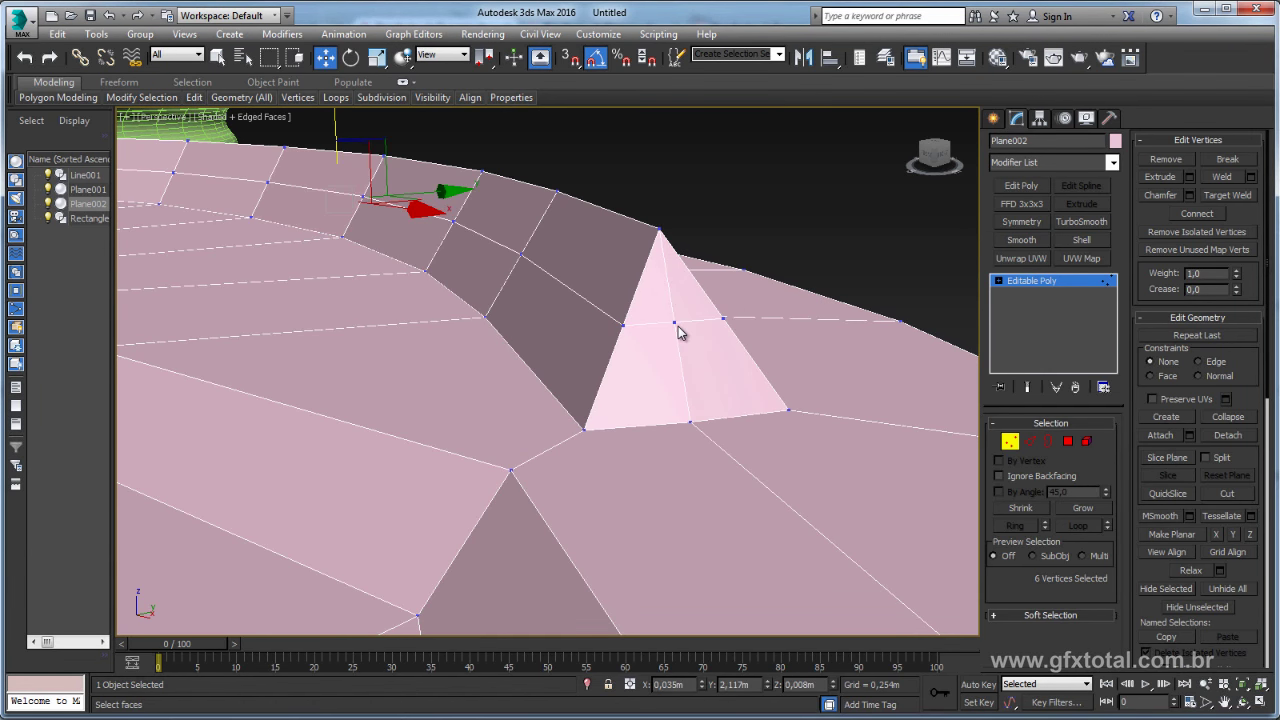
left_click(676, 324)
middle_click_drag(677, 324, 714, 329, "alt")
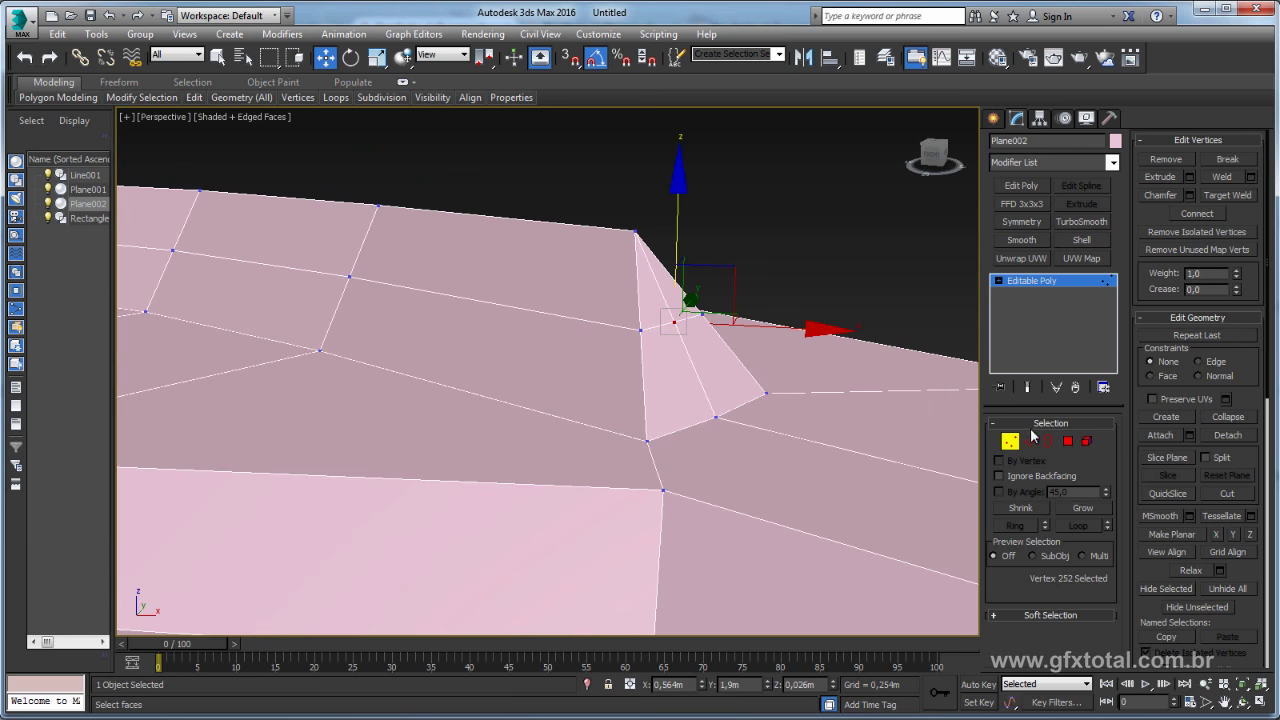
- Remove the stray edge at the notch corner
left_click(1030, 440)
double_click(689, 315)
left_click(665, 302)
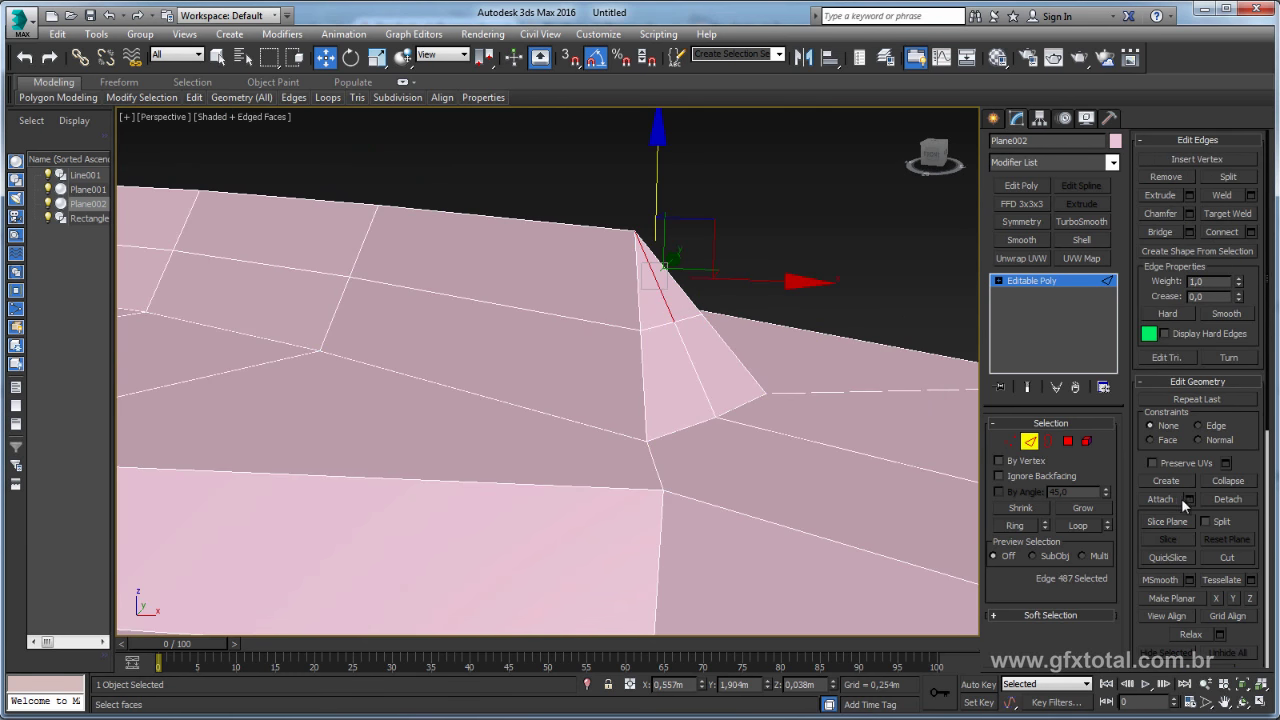
left_click_drag(1256, 483, 1256, 477)
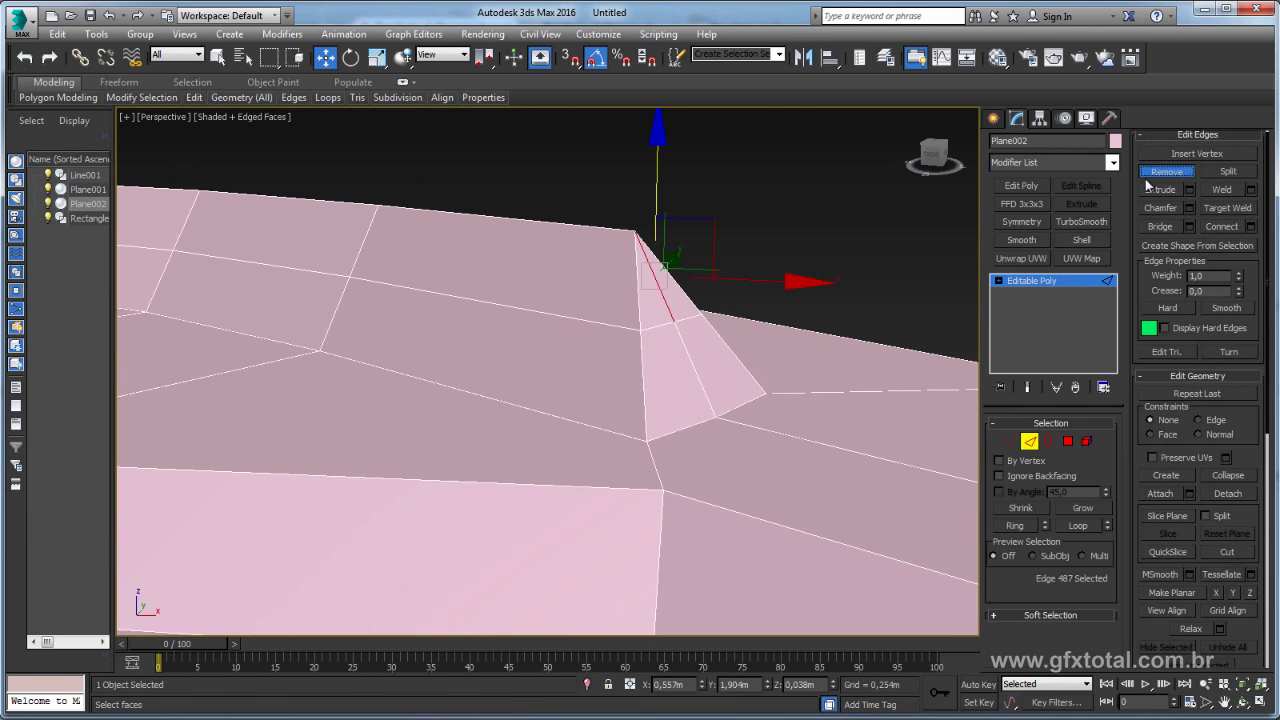
left_click(1166, 171)
middle_click_drag(626, 311, 790, 311)
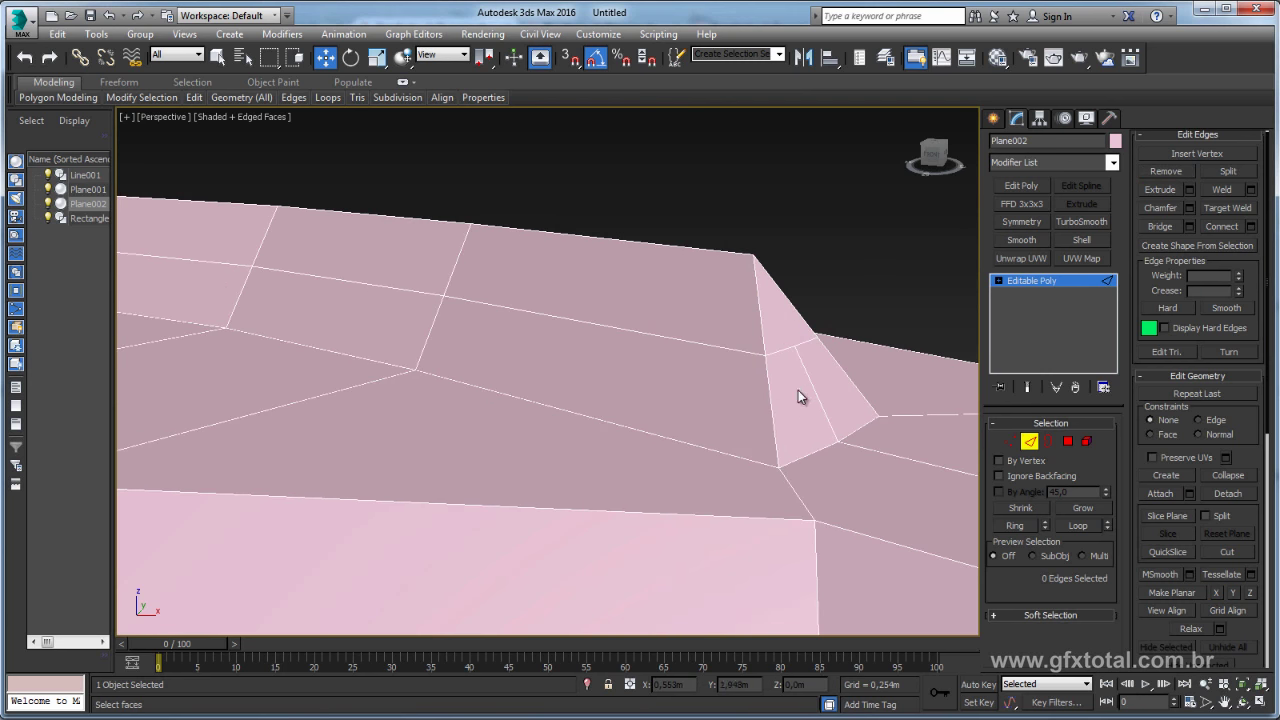
scroll(688, 318, "down", 10)
middle_click_drag(688, 318, 534, 316, "alt")
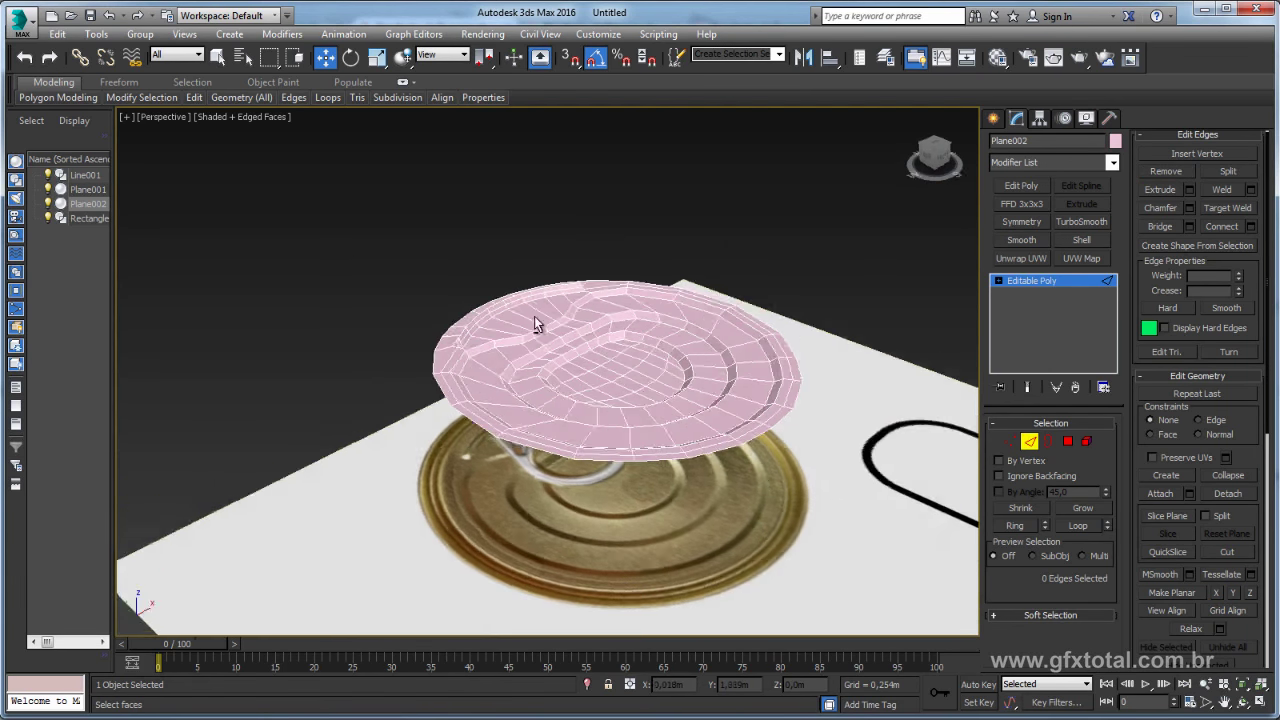
scroll(423, 354, "up", 8)
scroll(416, 392, "up", 3)
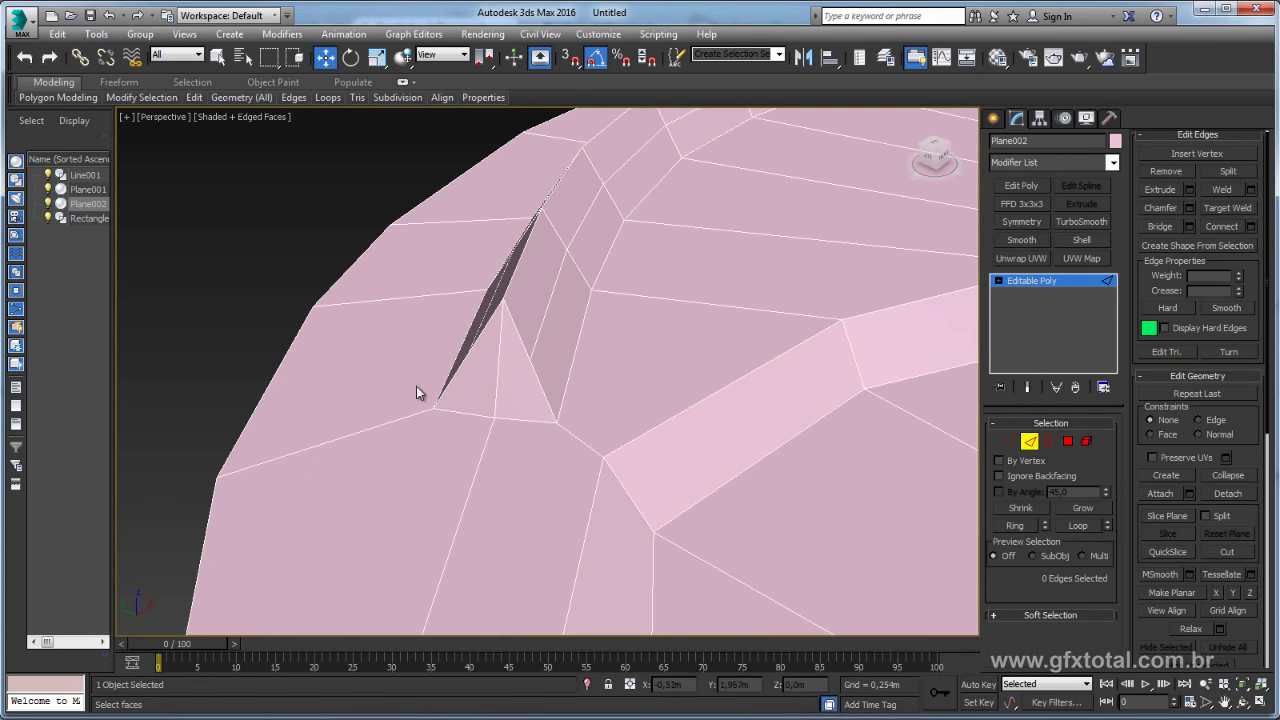
- Use quad-menu Cut to slice the triangular notch face from its left vertex
left_click(1009, 442)
mouse_move(594, 417)
middle_mouse_down("alt")
mouse_move(711, 340)
mouse_move(589, 366)
mouse_move(580, 327)
middle_mouse_up("alt")
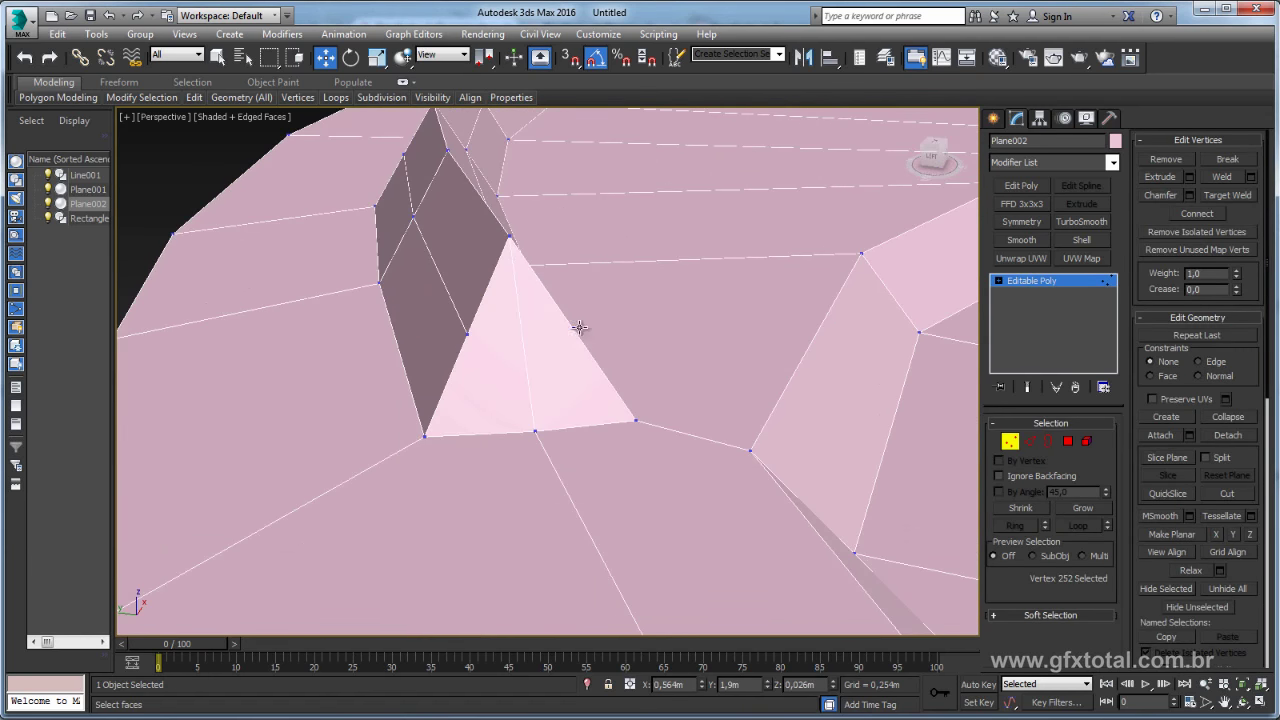
right_click(506, 336)
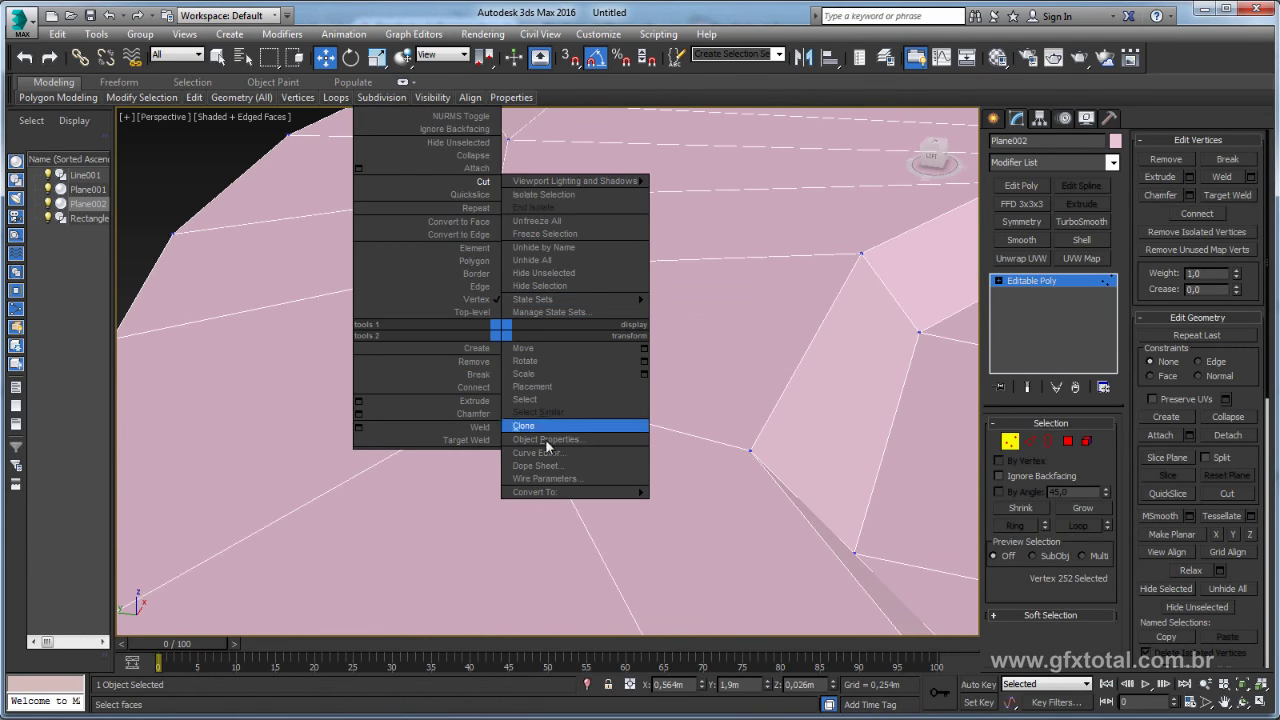
left_click(523, 357)
right_click(521, 352)
left_click(504, 201)
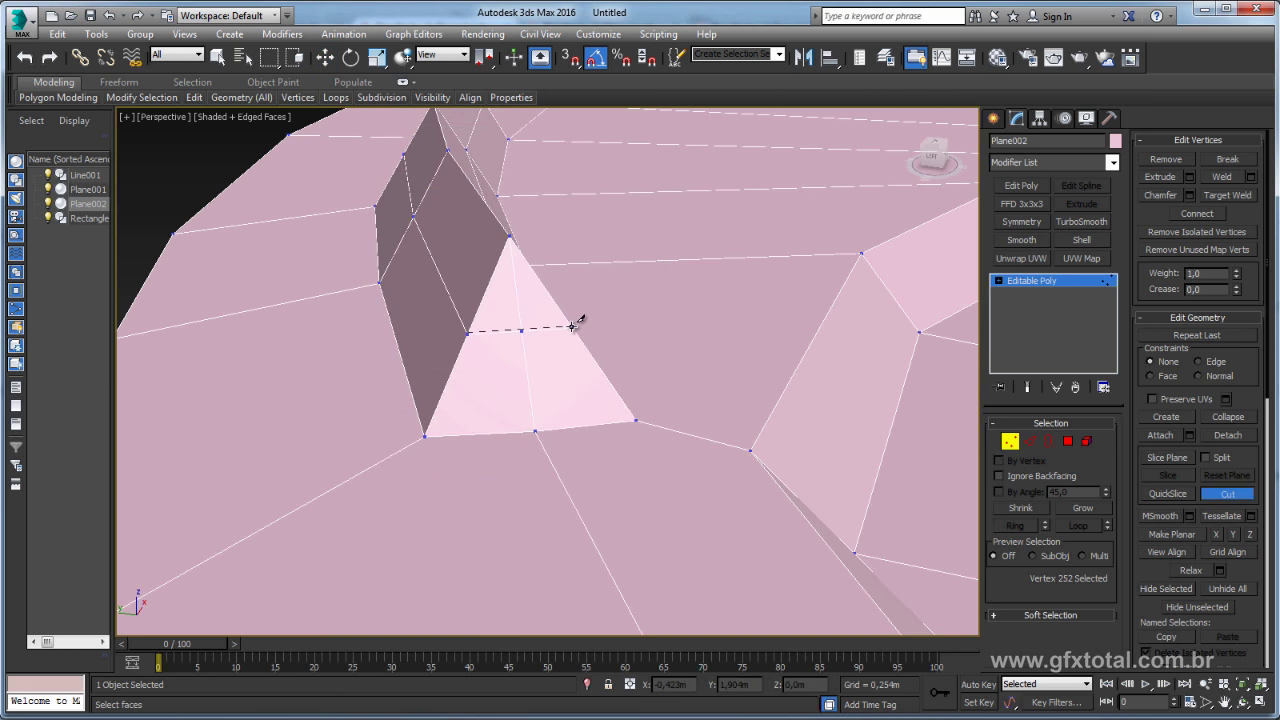
key("w")
- Remove another edge on the notch triangle
key("2")
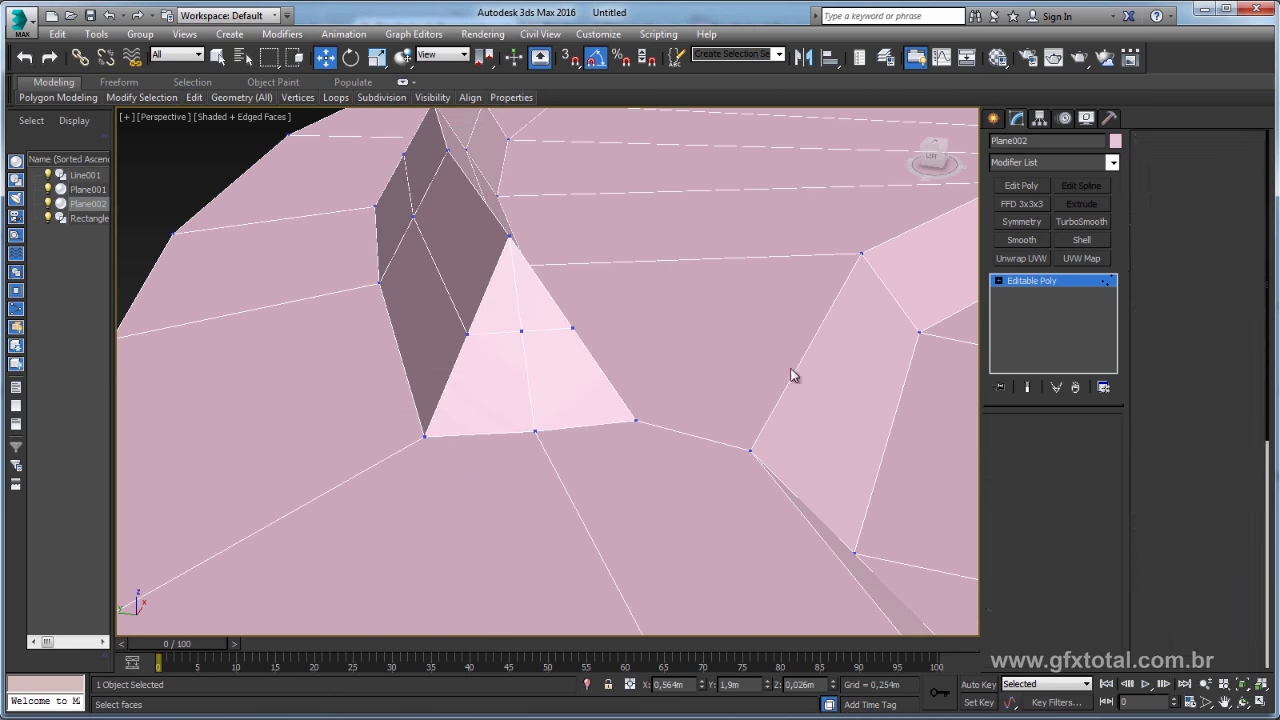
left_click(515, 305)
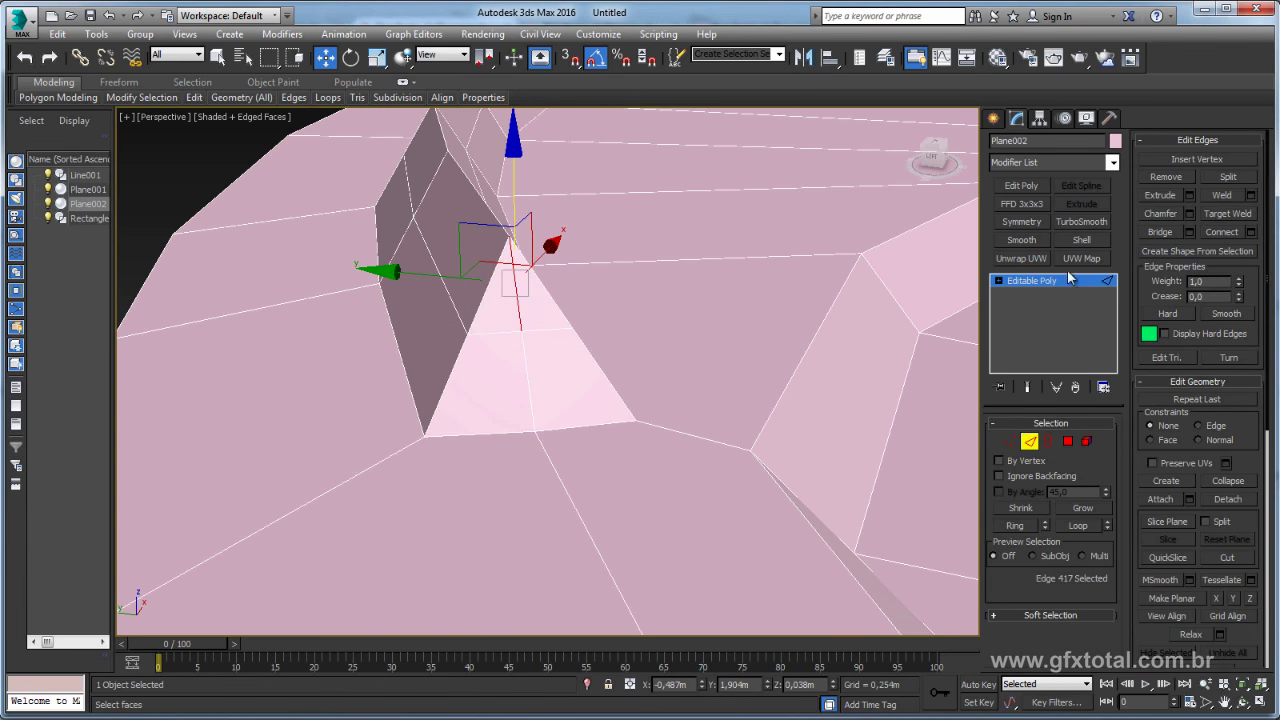
left_click(1168, 180)
scroll(667, 332, "down", 3)
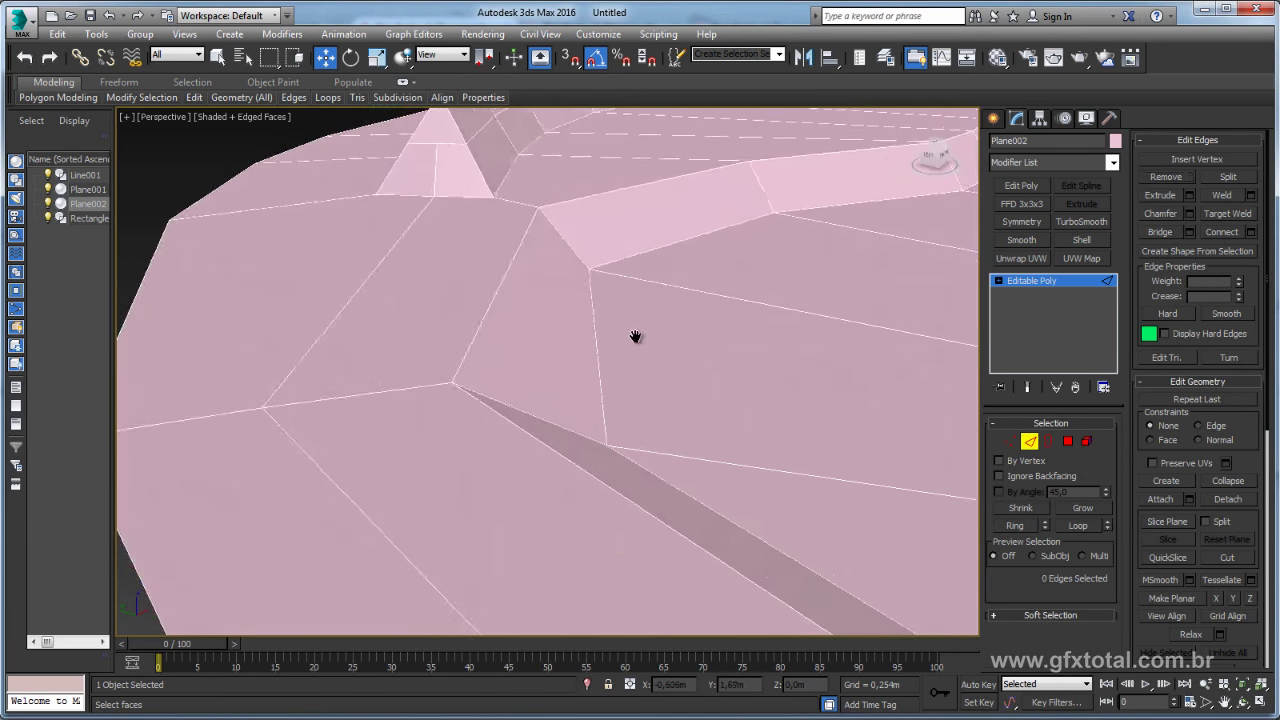
scroll(749, 309, "down", 3)
- Apply TurboSmooth to the lid and inspect the smoothed notch up close
left_click(1048, 283)
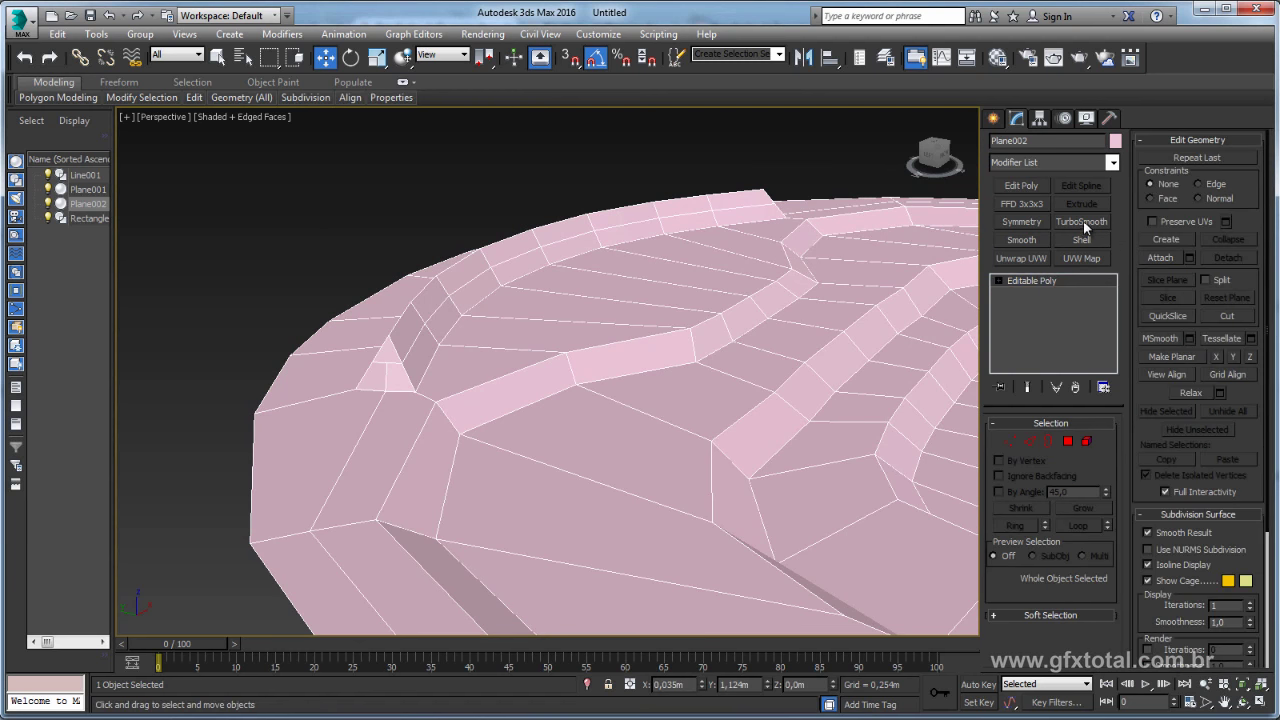
left_click(1081, 221)
left_click(277, 205)
middle_click_drag(277, 205, 470, 300, "alt")
scroll(570, 346, "up", 3)
left_click(570, 346)
scroll(540, 350, "down", 2)
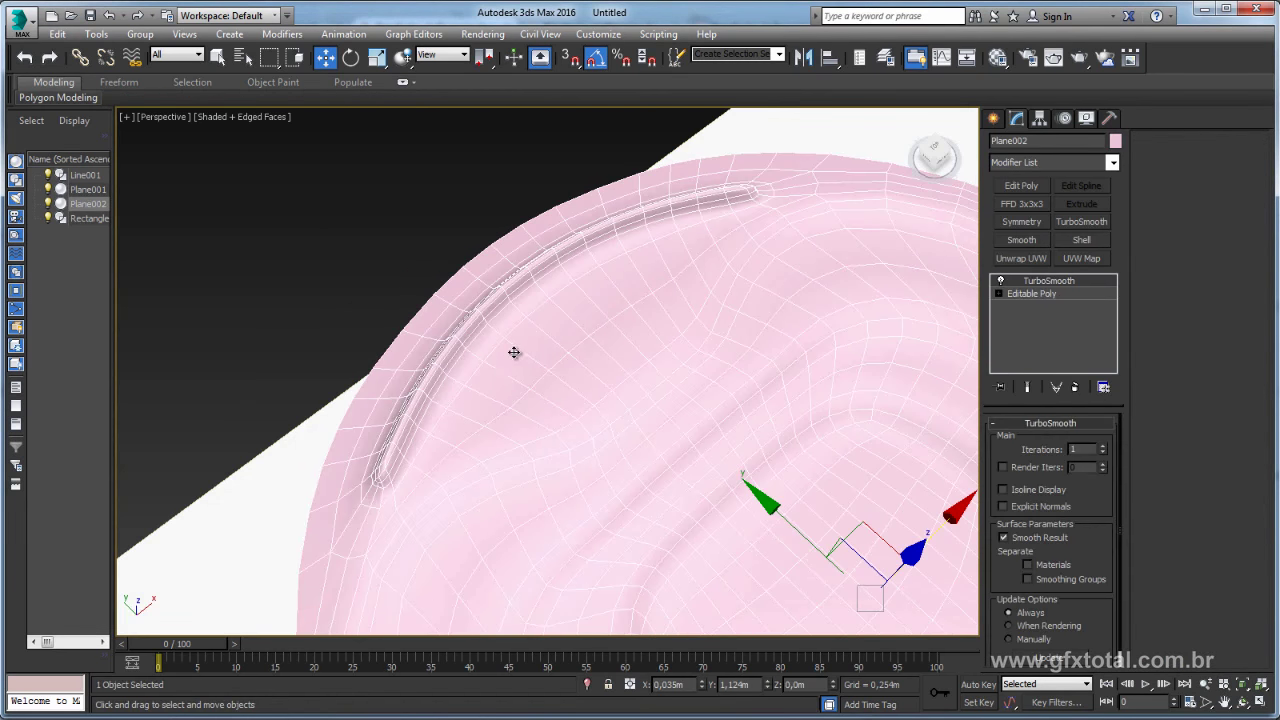
mouse_move(514, 351)
middle_mouse_down("alt")
mouse_move(534, 369)
mouse_move(569, 314)
mouse_move(734, 312)
middle_mouse_up("alt")
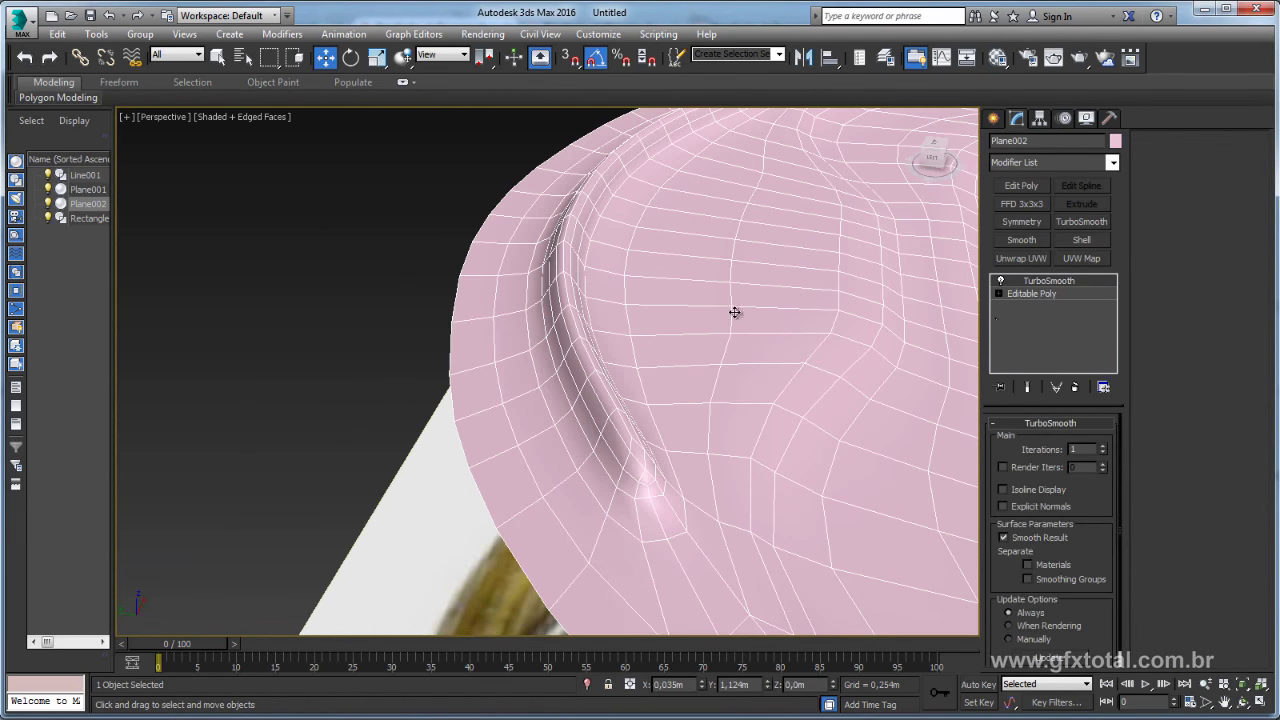
- Back in Editable Poly, select the rim edge loop by the notch and lower it in Z
left_click(1030, 293)
mouse_move(909, 374)
middle_mouse_down("alt")
mouse_move(789, 414)
mouse_move(896, 376)
middle_mouse_up("alt")
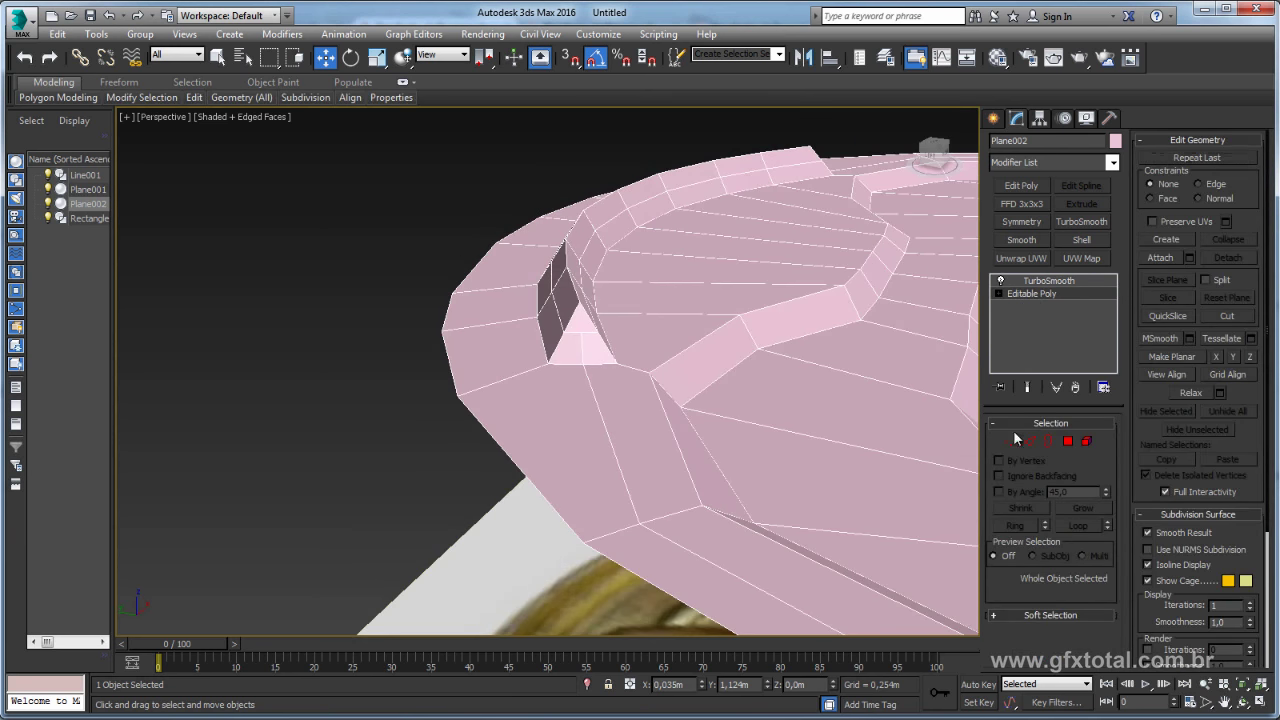
left_click(1029, 441)
double_click(572, 323)
mouse_move(596, 273)
middle_mouse_down()
mouse_move(627, 323)
mouse_move(600, 225)
middle_mouse_up()
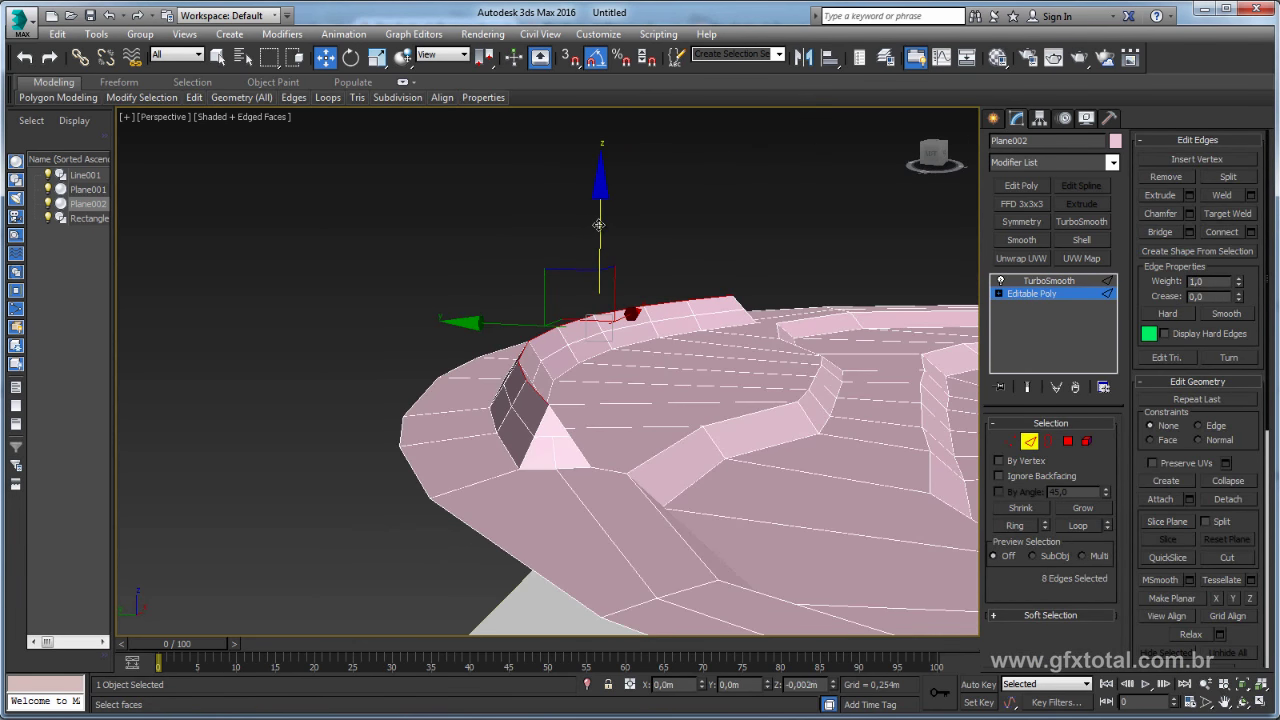
left_click_drag(598, 224, 595, 238)
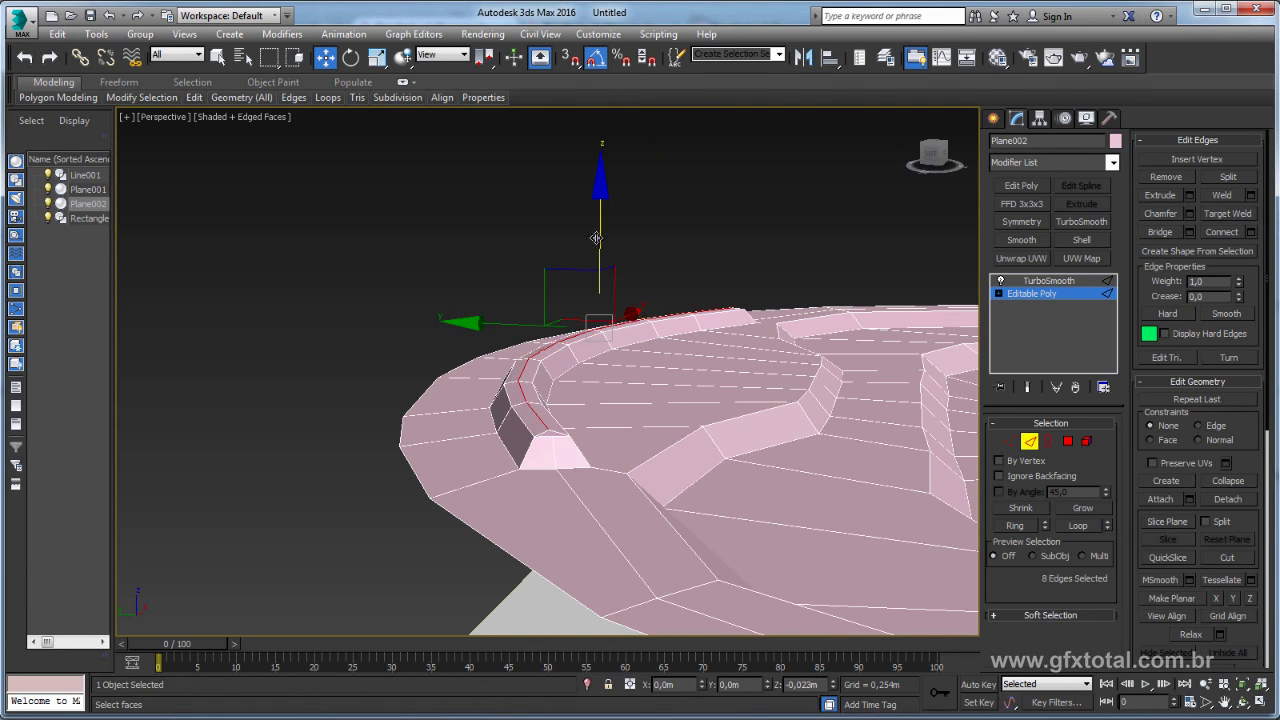
- Check the flattened rim under TurboSmooth, viewing the whole lid above the tin
left_click(1045, 281)
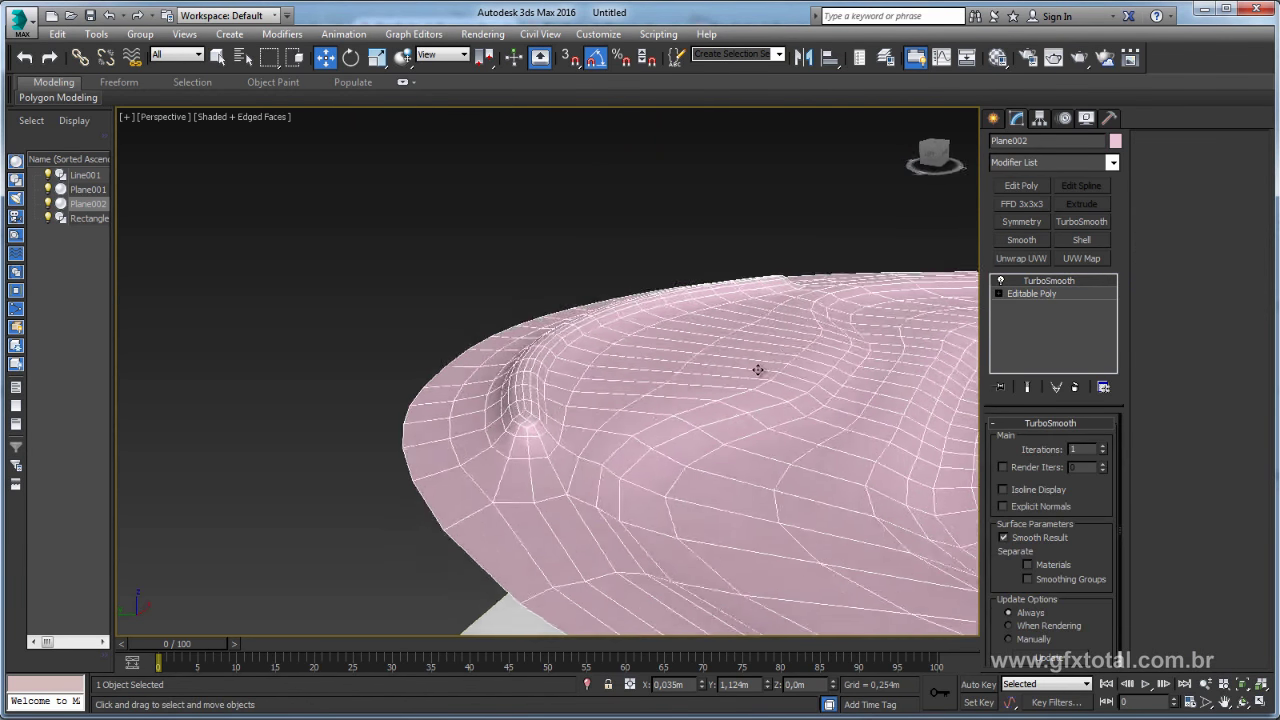
scroll(758, 370, "up", 3)
scroll(769, 397, "up", 2)
scroll(789, 423, "down", 4)
mouse_move(766, 371)
middle_mouse_down("alt")
mouse_move(551, 344)
mouse_move(694, 397)
mouse_move(554, 384)
middle_mouse_up("alt")
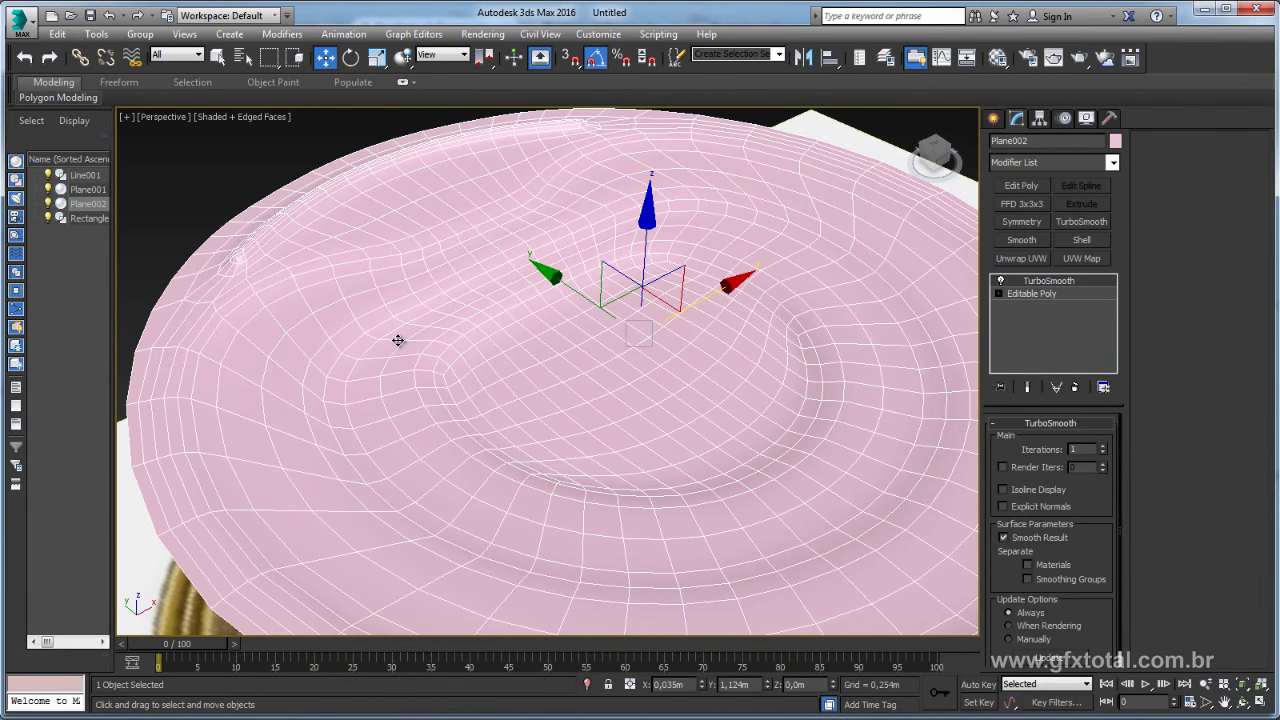
scroll(438, 341, "down", 5)
key("ctrl+d")
mouse_move(549, 274)
middle_mouse_down("alt")
mouse_move(503, 371)
mouse_move(429, 463)
middle_mouse_up("alt")
scroll(553, 487, "up", 3)
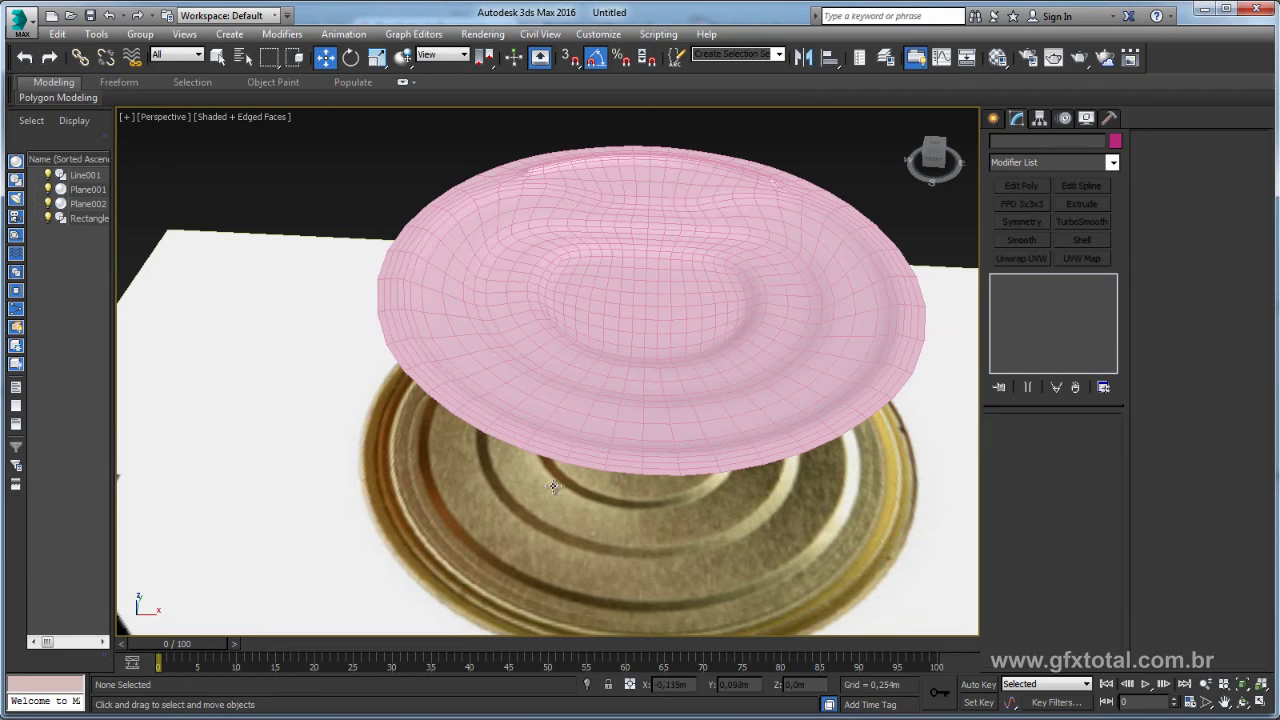
left_click(625, 378)
middle_click_drag(625, 378, 571, 380, "alt")
left_click(1031, 293)
- Select two ring-crossing edges and extend them into full rings with Ring
scroll(708, 348, "up", 3)
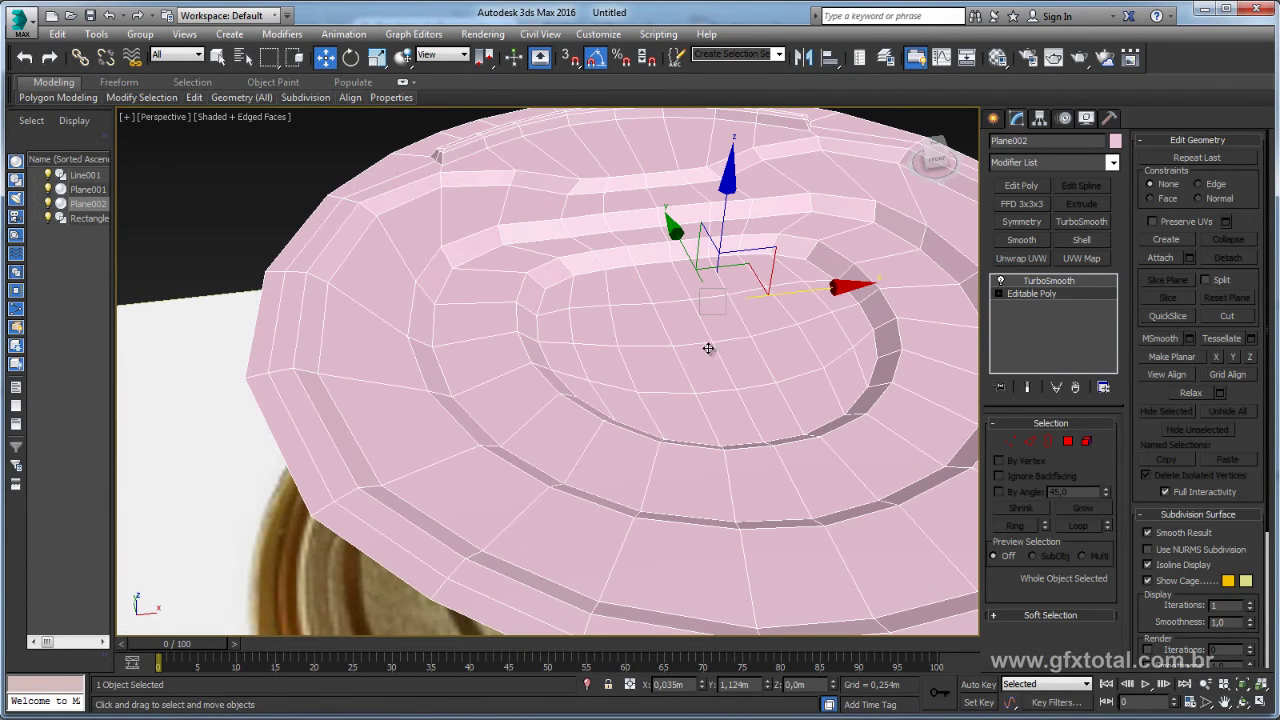
left_click(1030, 442)
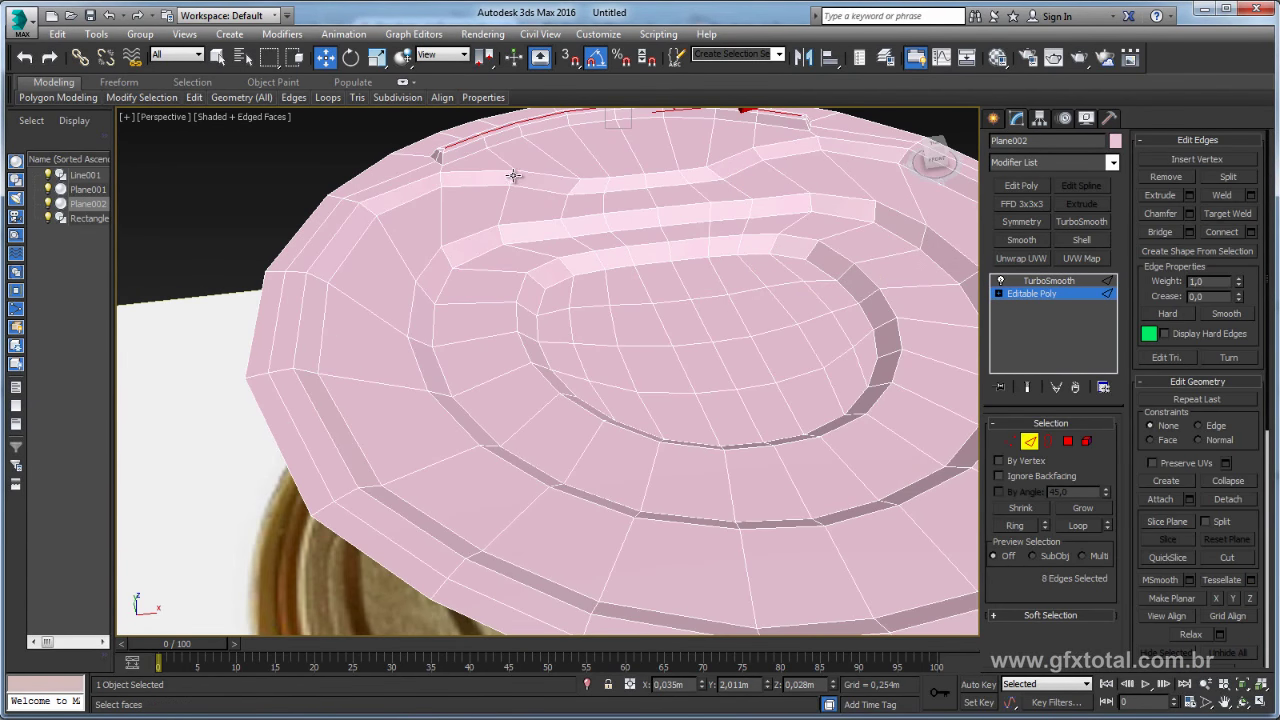
left_click(507, 237)
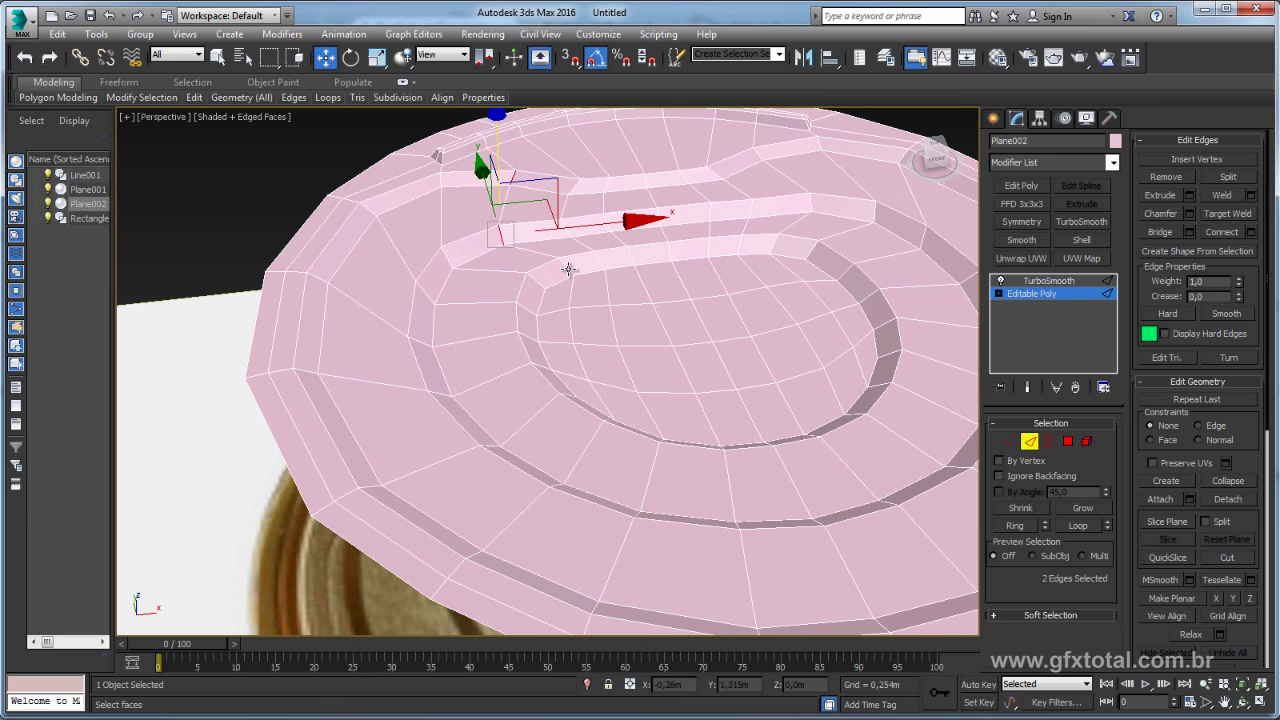
left_click(566, 268, "ctrl")
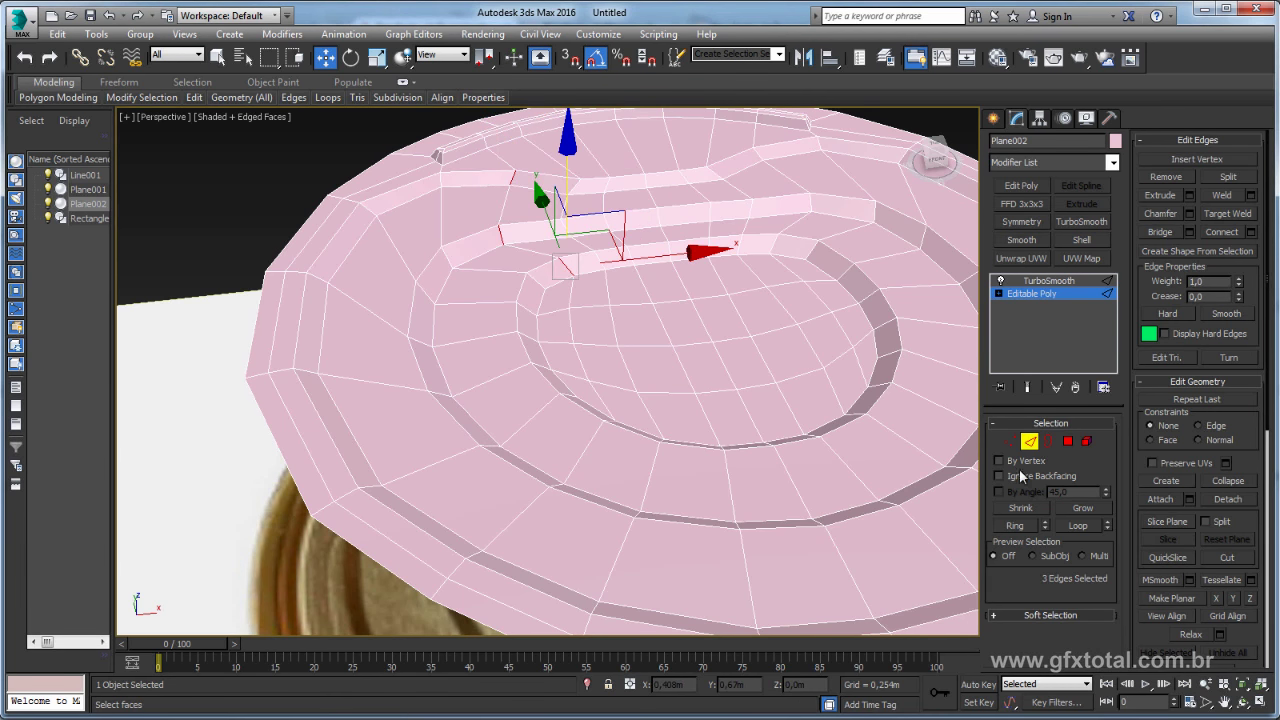
left_click(1014, 527)
- Connect the rings with 3 segments and pinch 68 for support loops
left_click(1250, 232)
scroll(666, 300, "up", 2)
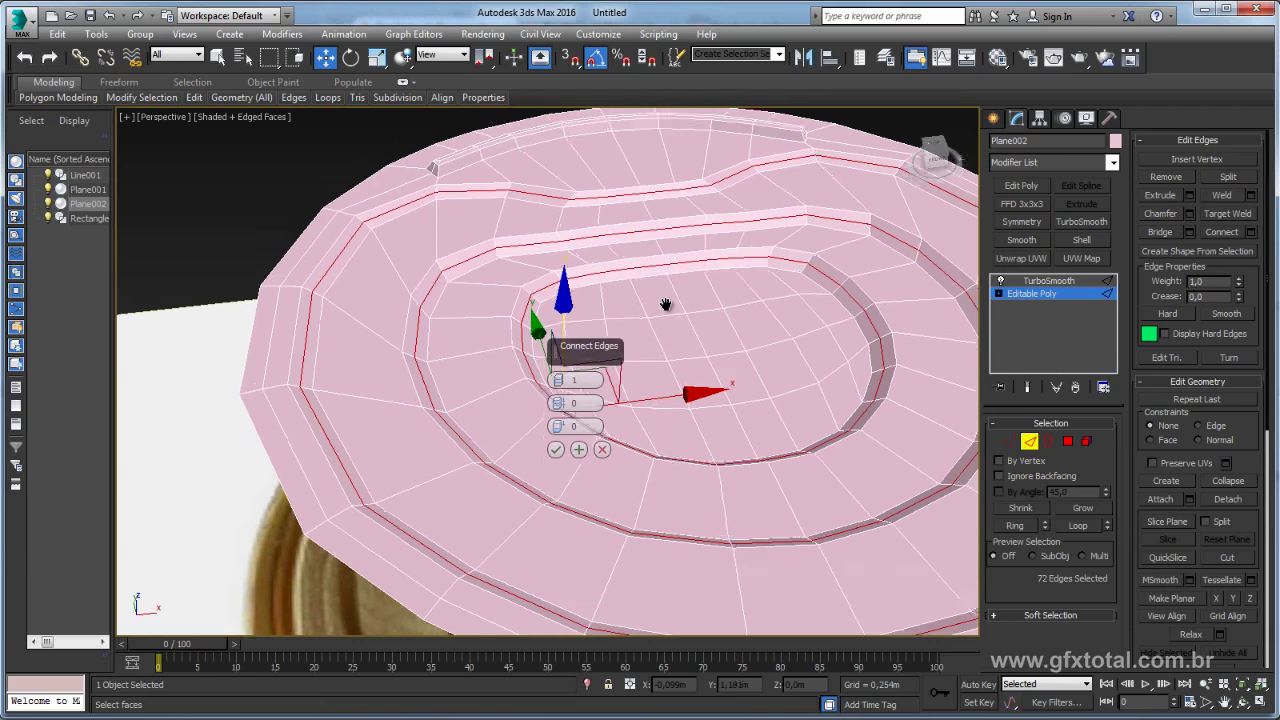
scroll(666, 300, "up", 4)
mouse_move(558, 380)
left_mouse_down()
mouse_move(541, 162)
mouse_move(541, 199)
left_mouse_up()
scroll(743, 300, "down", 5)
middle_click_drag(743, 300, 745, 260, "alt")
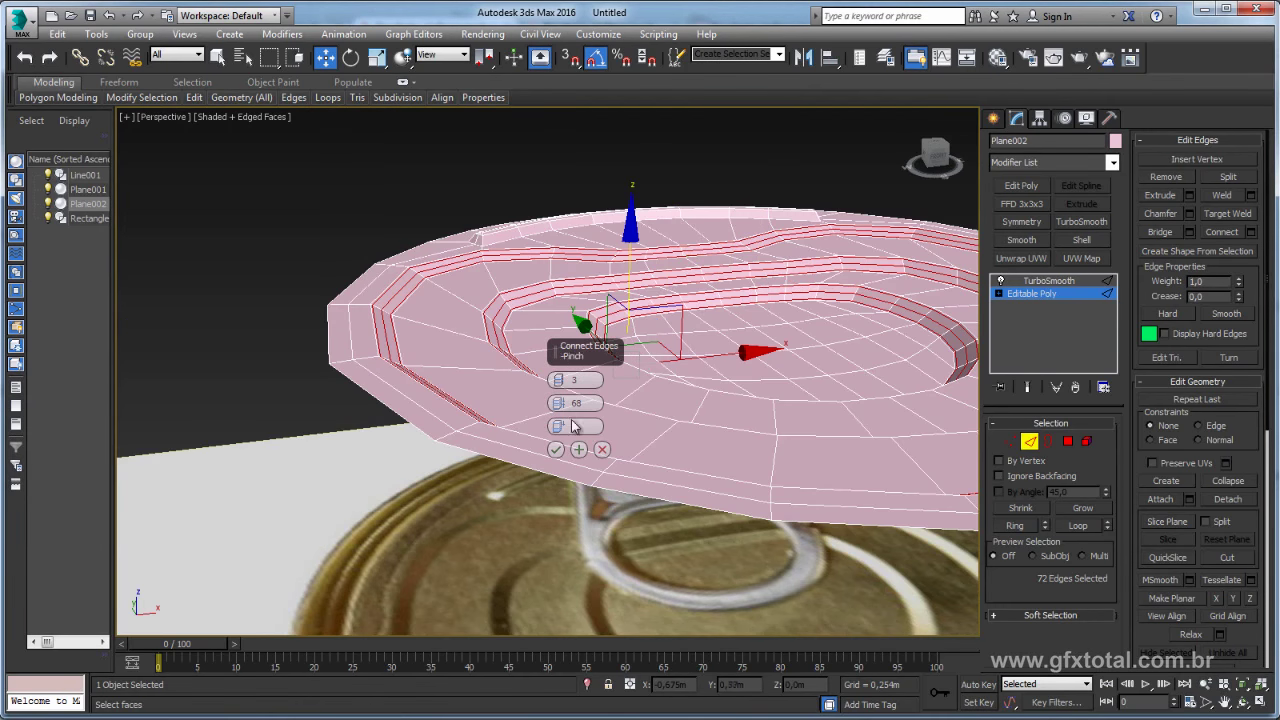
left_click(557, 450)
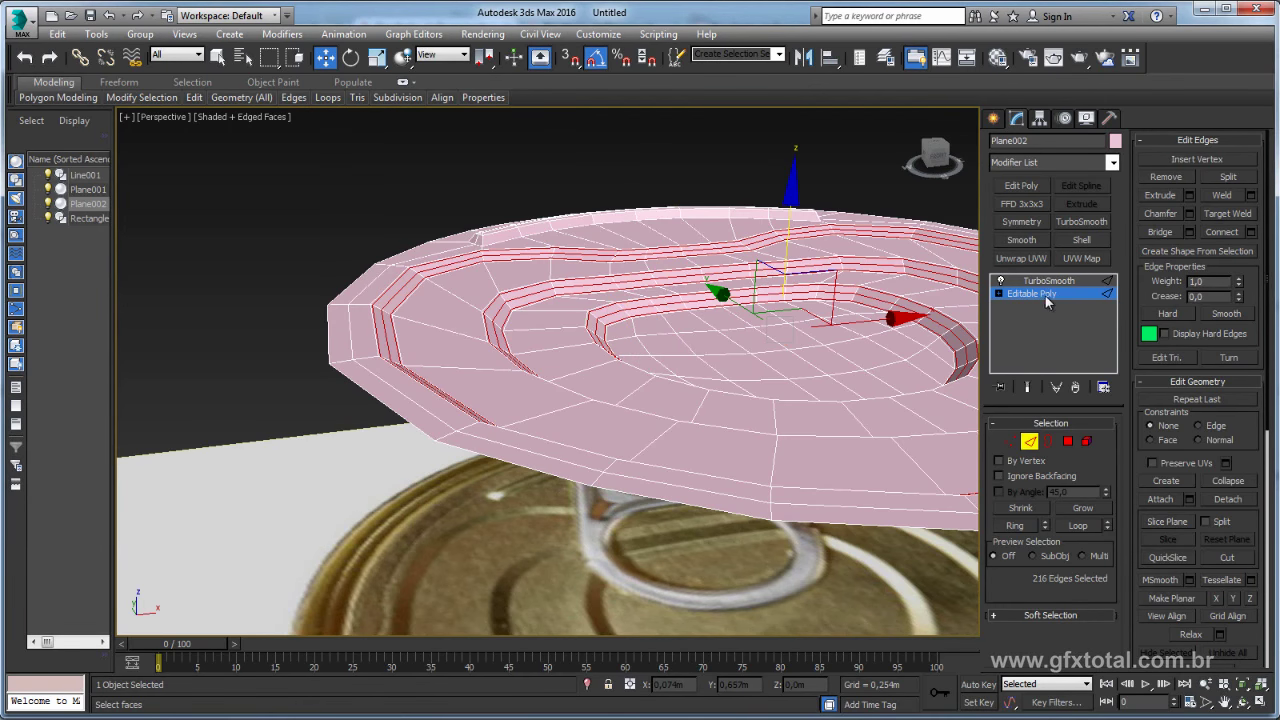
left_click(1048, 280)
- Raise TurboSmooth iterations to 2 and view the lid shaded without edge lines (F4)
left_click(409, 200)
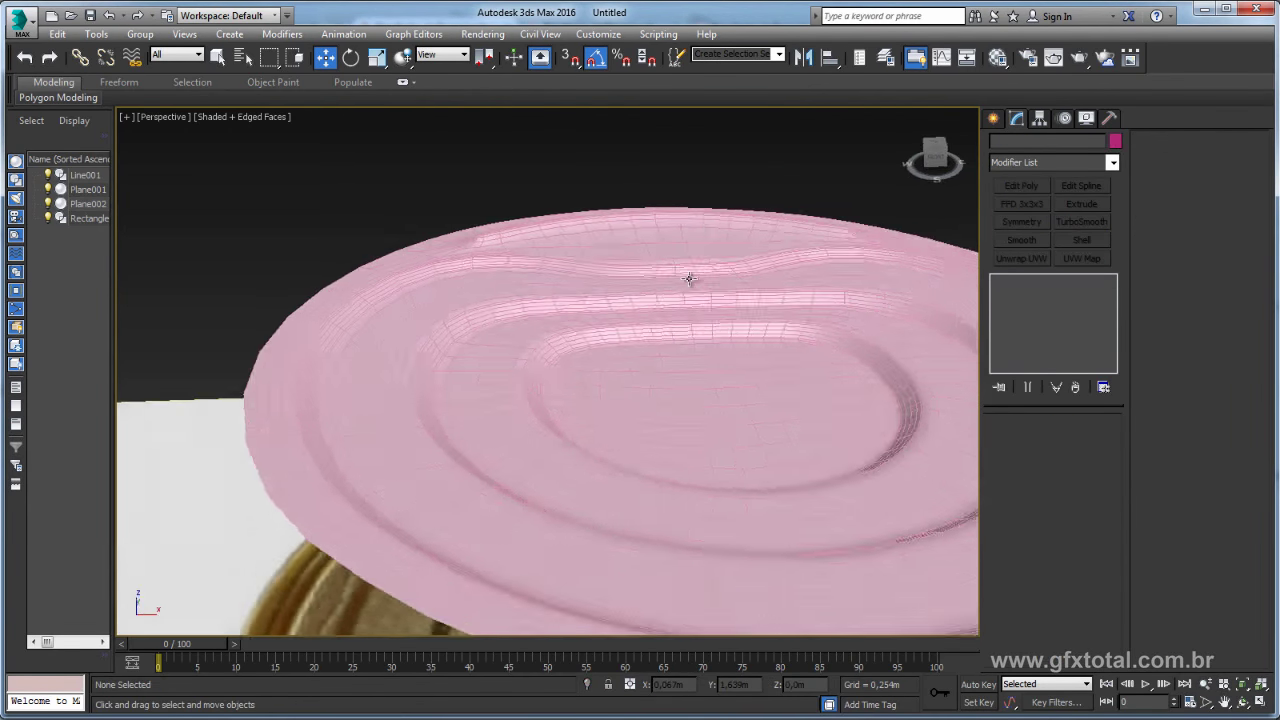
left_click(704, 280)
left_click(1103, 446)
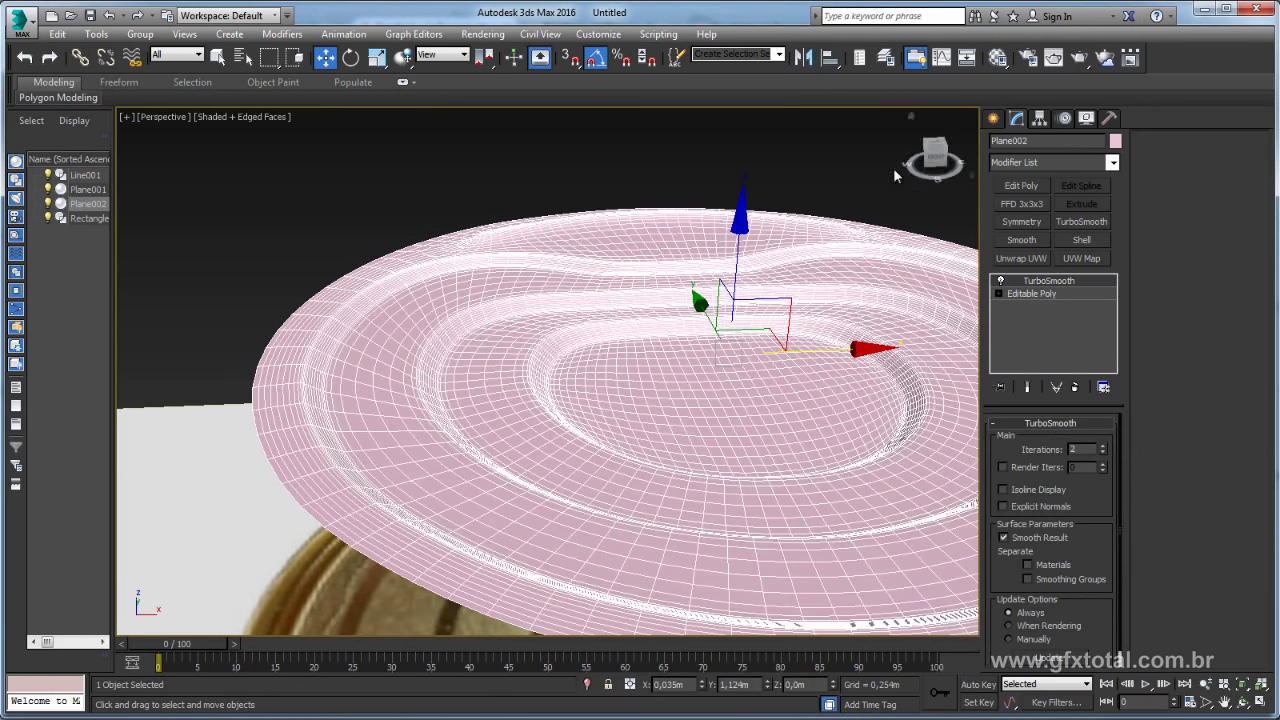
left_click(842, 199)
key("F4")
mouse_move(842, 199)
middle_mouse_down("alt")
mouse_move(737, 214)
mouse_move(836, 356)
mouse_move(831, 286)
mouse_move(868, 405)
mouse_move(877, 314)
mouse_move(717, 277)
mouse_move(526, 289)
middle_mouse_up("alt")
left_click(520, 300)
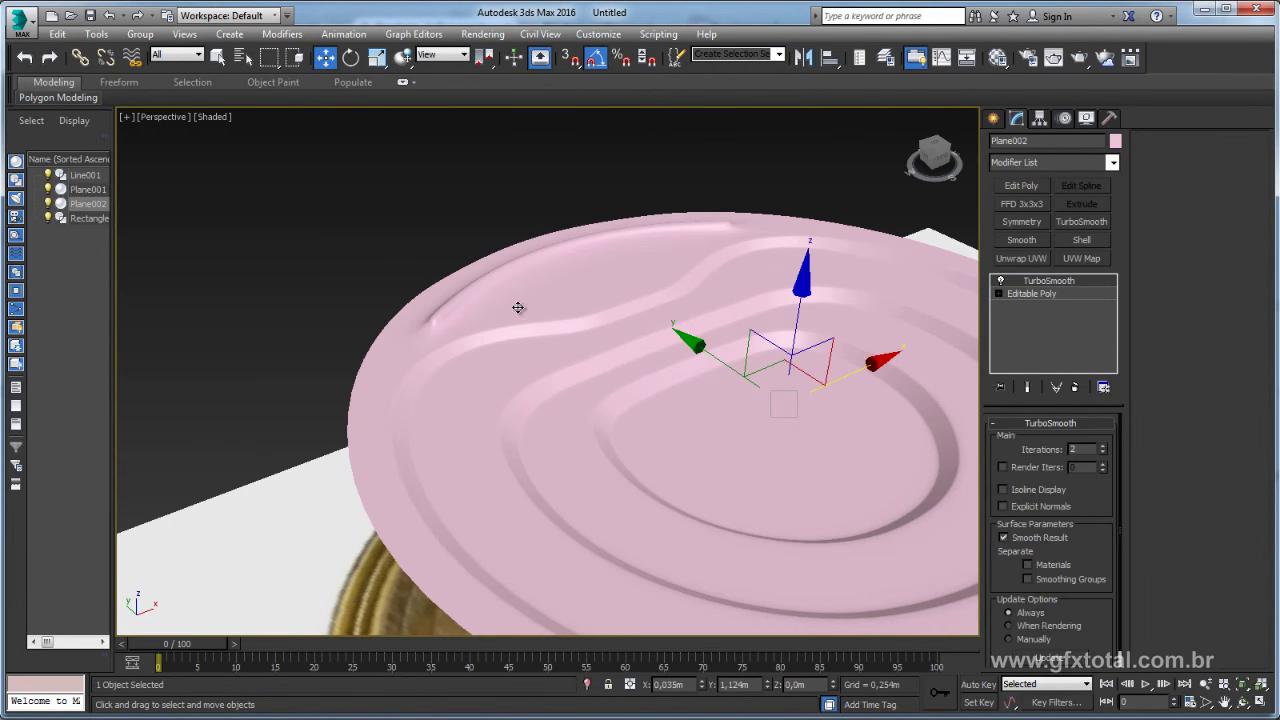
scroll(518, 307, "up", 3)
left_click(1030, 294)
- Select the ring of edges running around the lid's notch wall
middle_click_drag(677, 340, 948, 418, "alt")
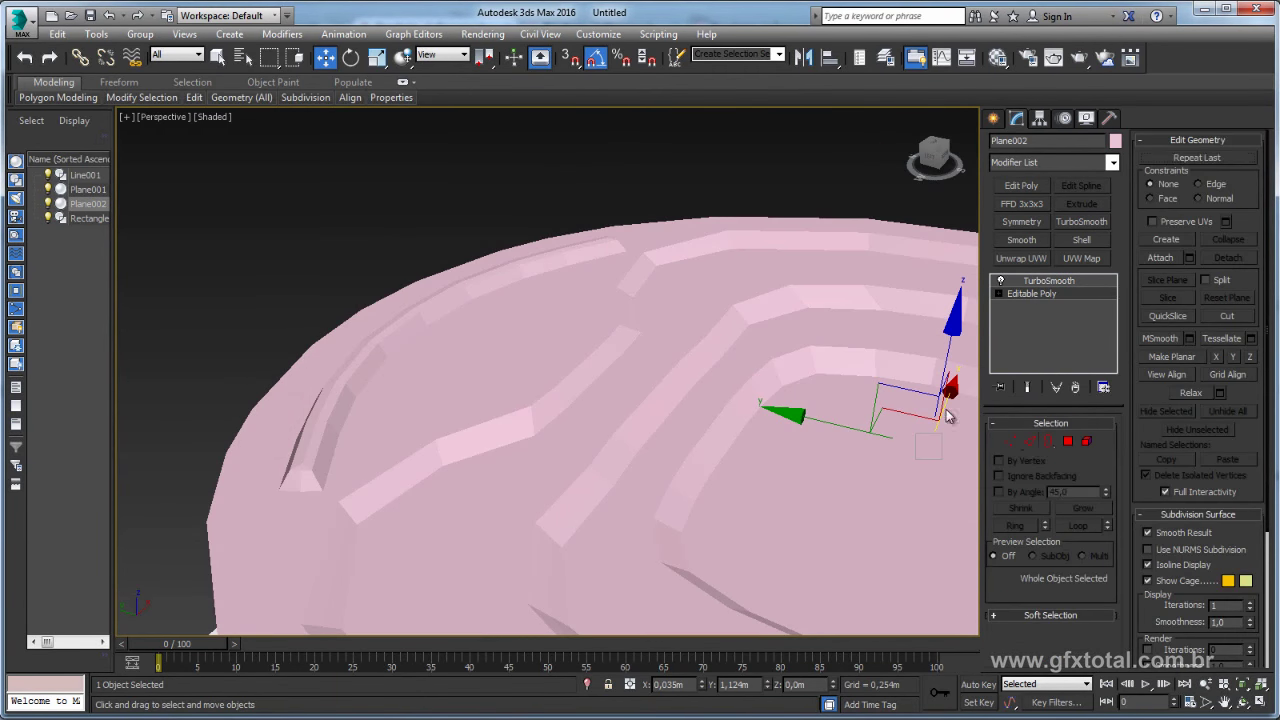
left_click(1032, 445)
middle_click_drag(474, 406, 435, 420, "alt")
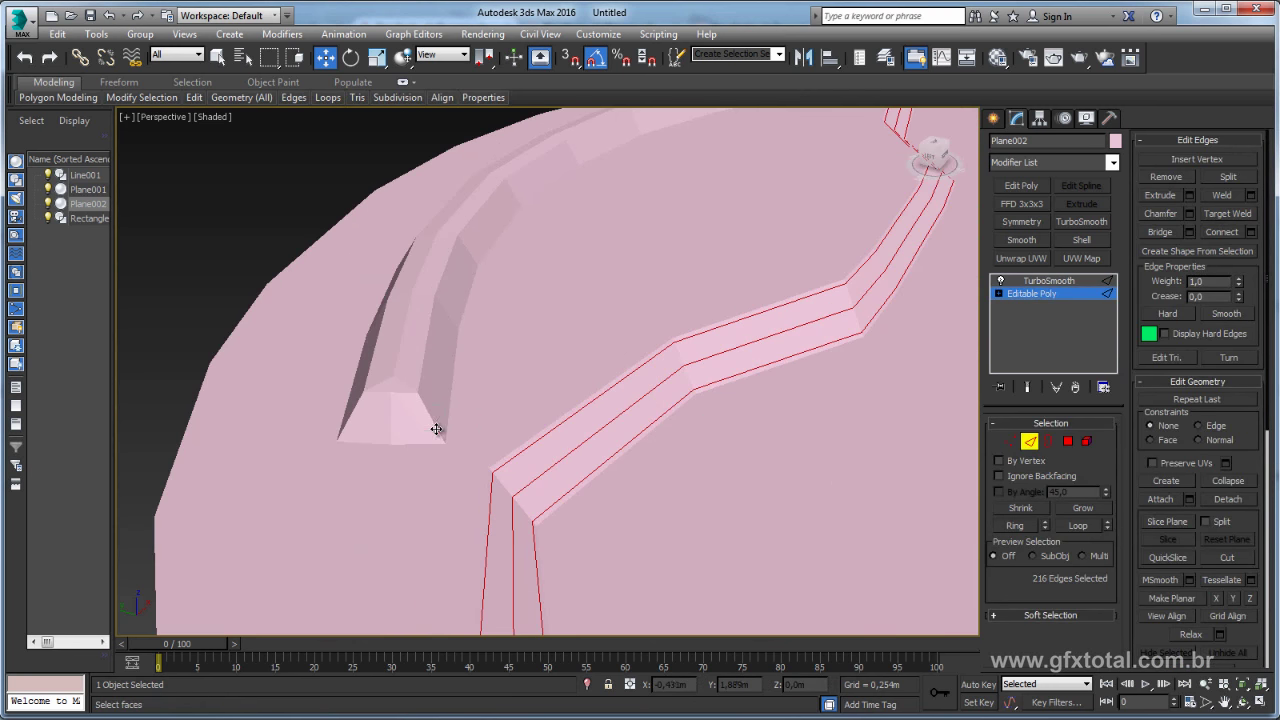
left_click(436, 429)
key("F3")
key("F3")
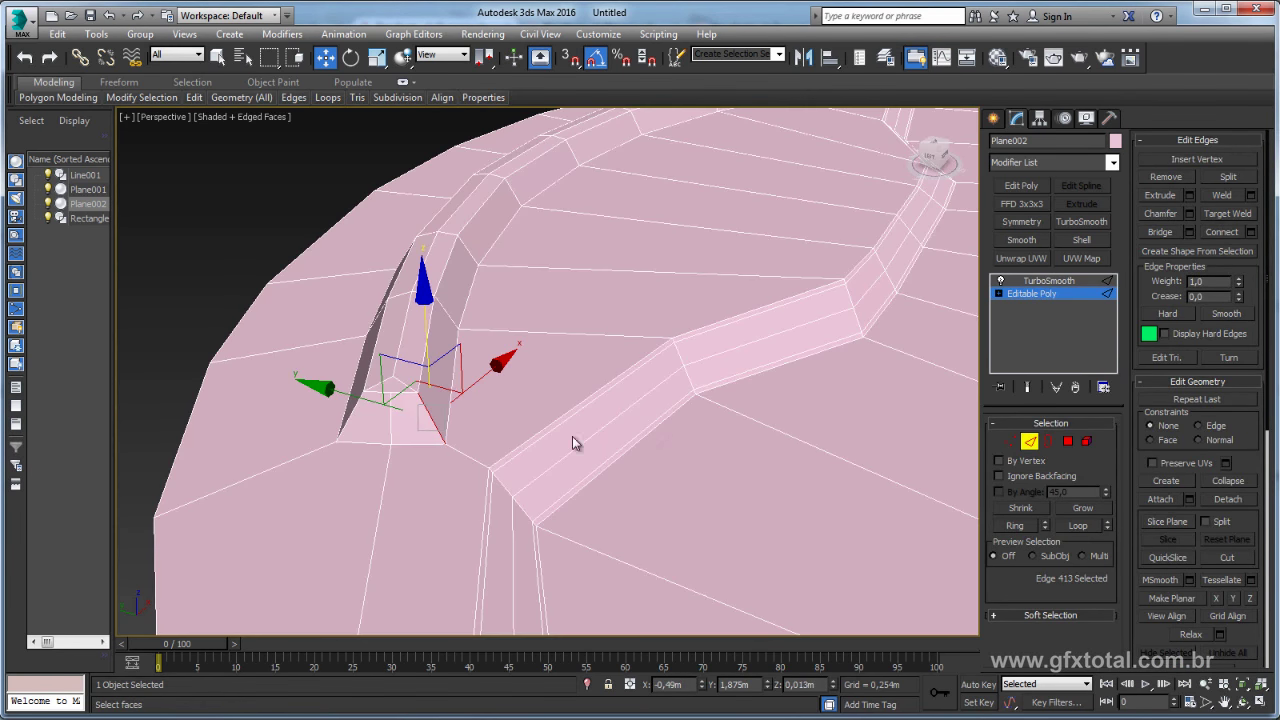
left_click(1014, 526)
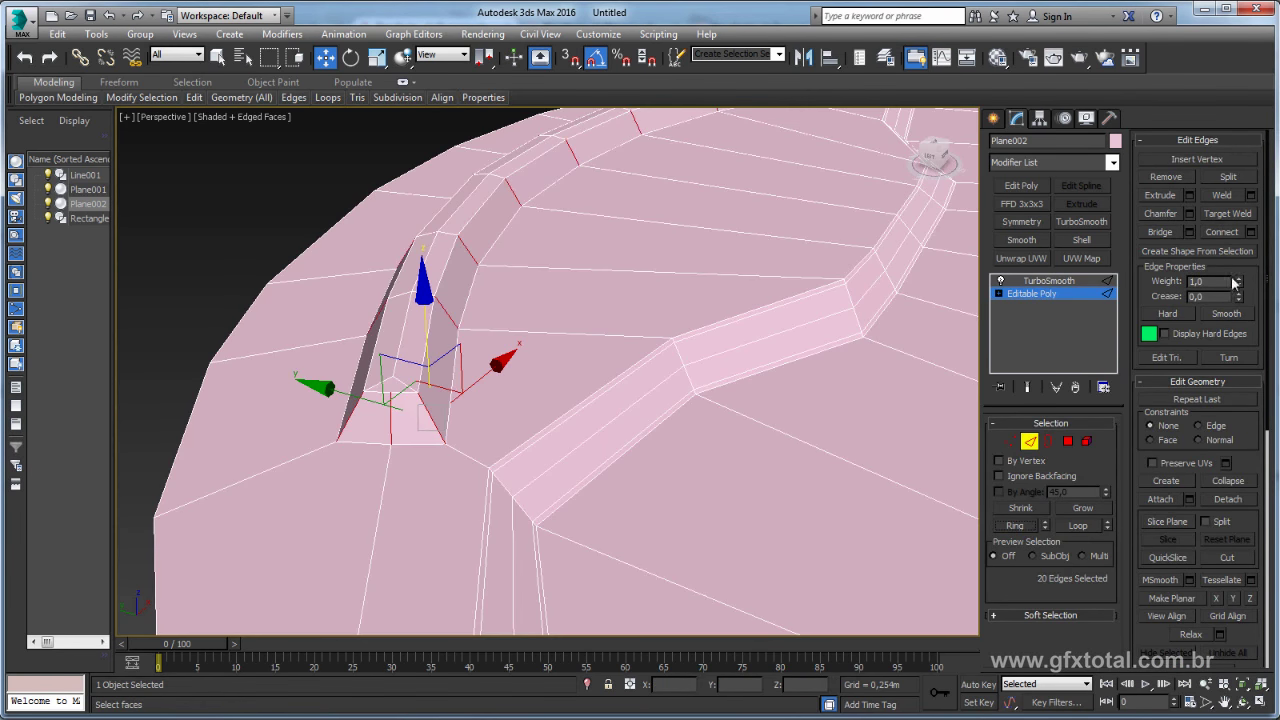
- Connect the ring with one support edge loop, pinch 0, slide -81
left_click(1250, 232)
middle_click_drag(666, 408, 563, 380, "alt")
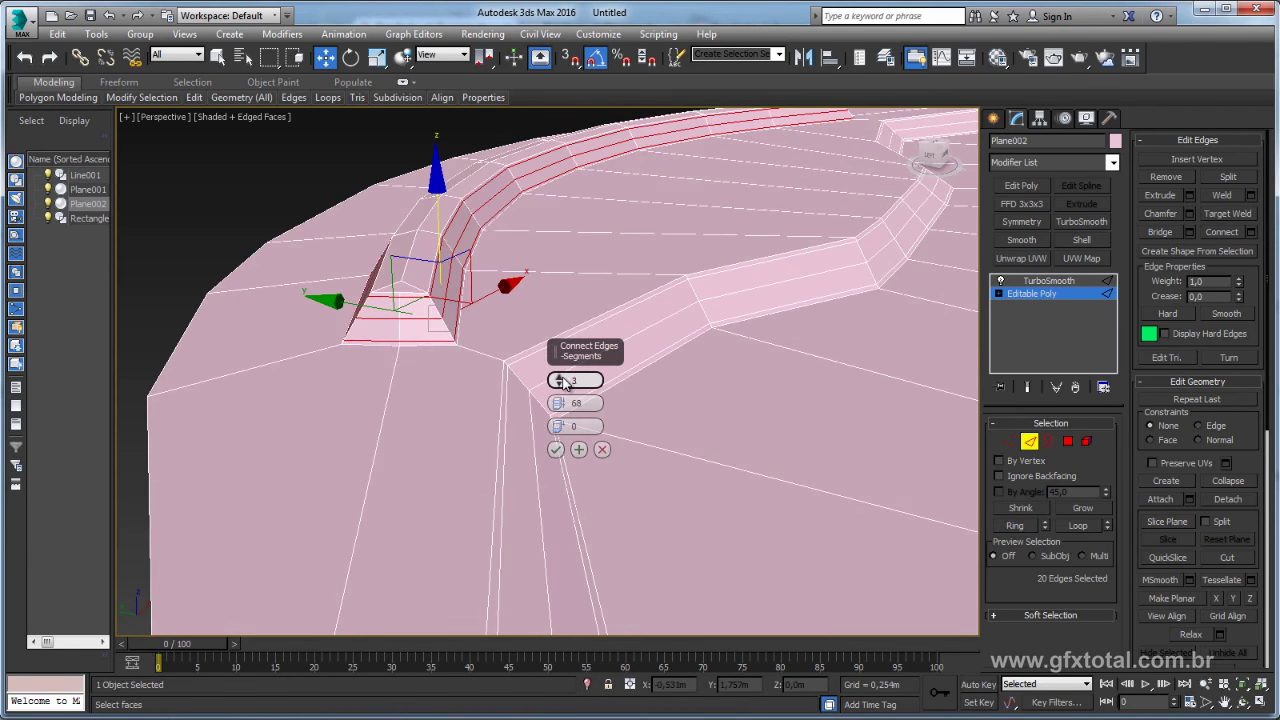
mouse_move(559, 403)
left_mouse_down()
mouse_move(628, 697)
mouse_move(633, 598)
left_mouse_up()
right_click(561, 404)
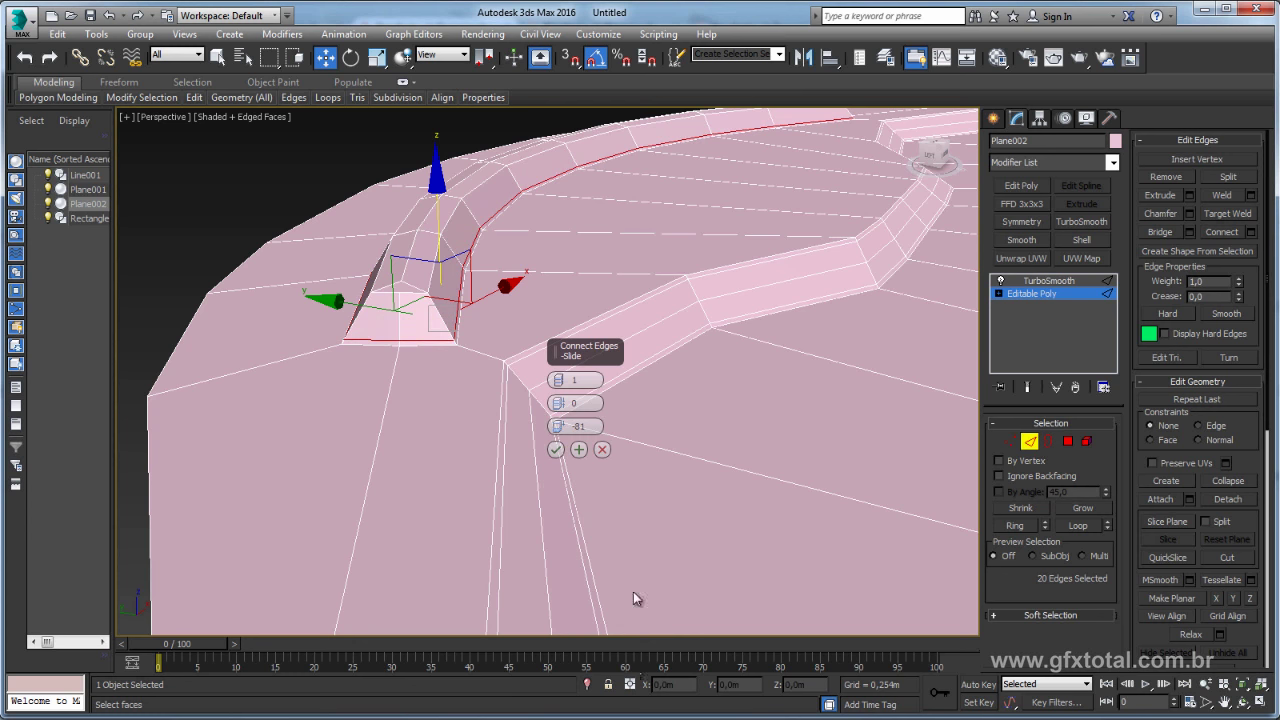
left_click(556, 450)
- Enable TurboSmooth and orbit to look down on the smoothed lid
left_click(1048, 281)
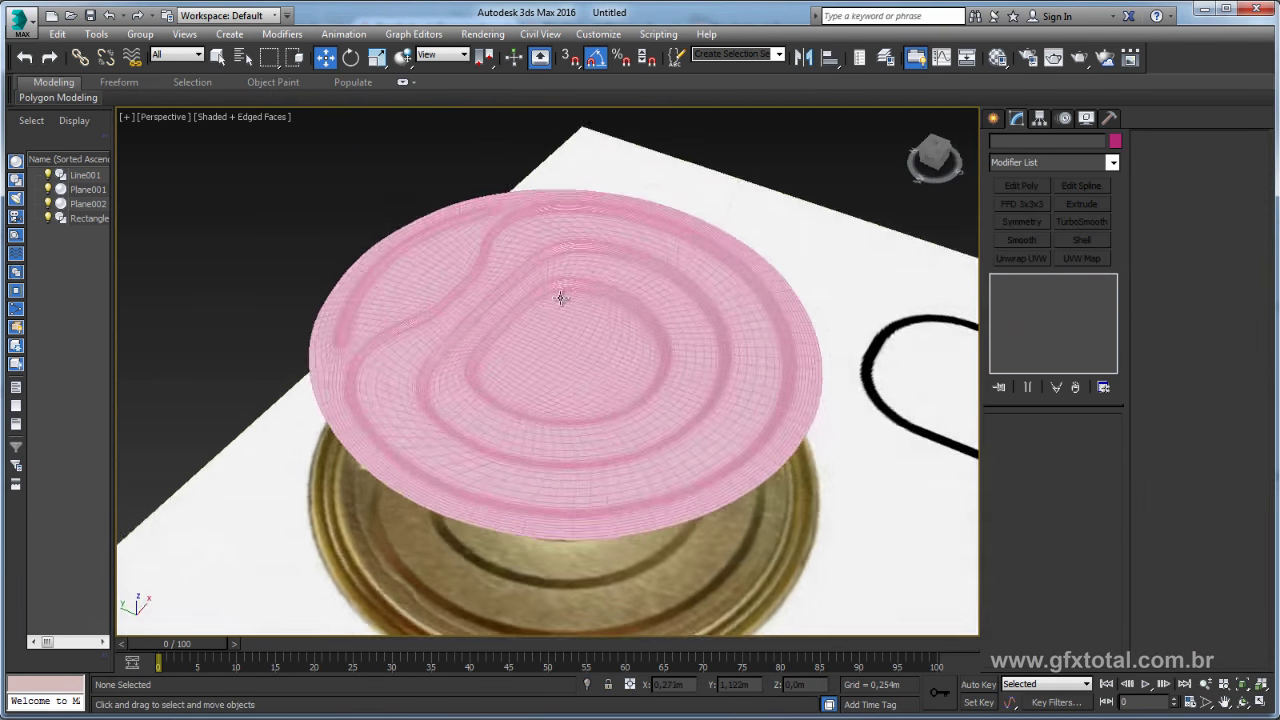
middle_click_drag(561, 298, 366, 291, "alt")
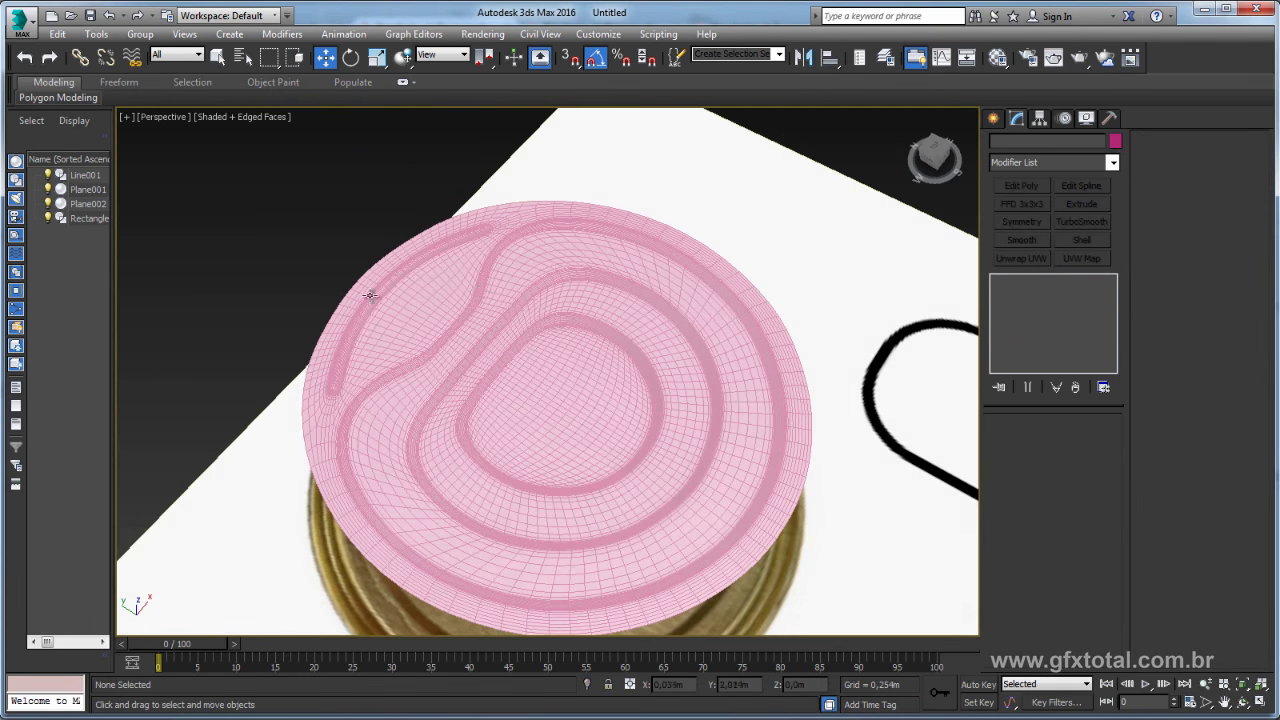
left_click(366, 291)
mouse_move(603, 377)
middle_mouse_down("alt")
mouse_move(449, 366)
mouse_move(669, 200)
mouse_move(640, 343)
mouse_move(766, 377)
middle_mouse_up("alt")
mouse_move(760, 297)
middle_mouse_down("alt")
mouse_move(766, 451)
mouse_move(714, 368)
mouse_move(766, 263)
mouse_move(823, 291)
mouse_move(789, 374)
middle_mouse_up("alt")
- Zoom in to check the grooves, then return to the Editable Poly's border level
scroll(789, 374, "down", 5)
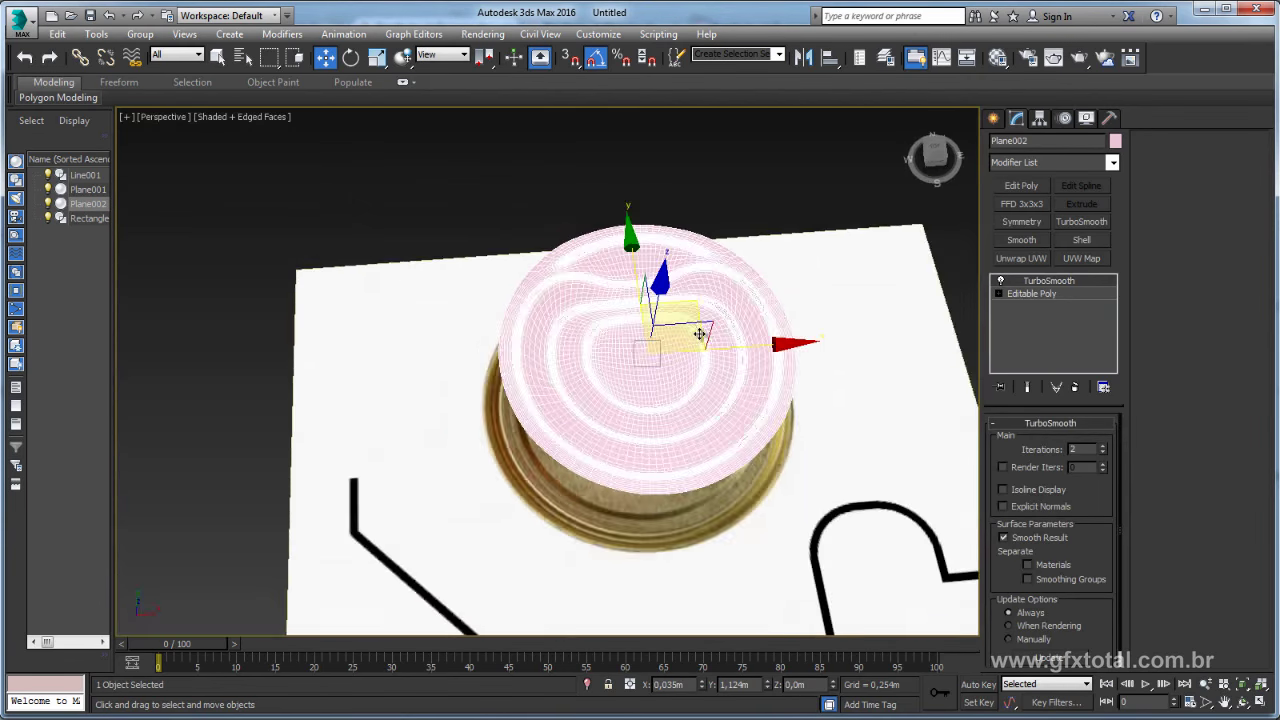
scroll(586, 377, "down", 2)
scroll(530, 313, "up", 2)
scroll(530, 313, "up", 2)
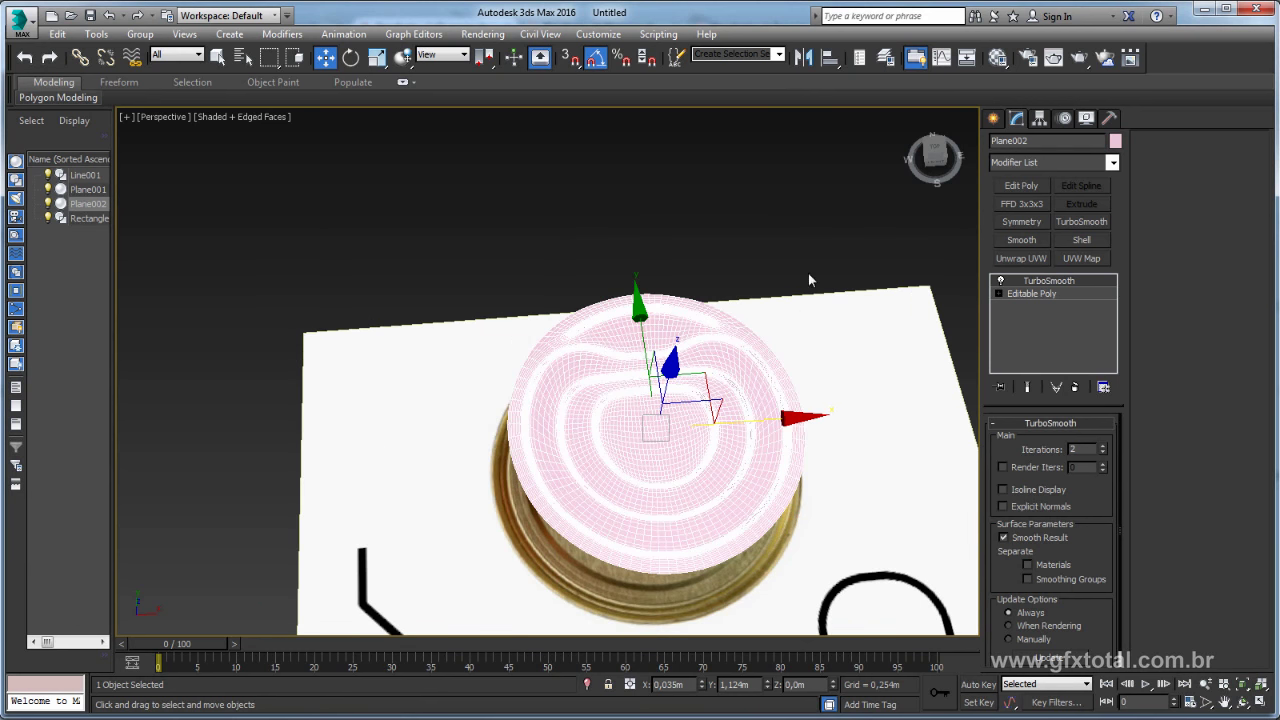
left_click(1018, 291)
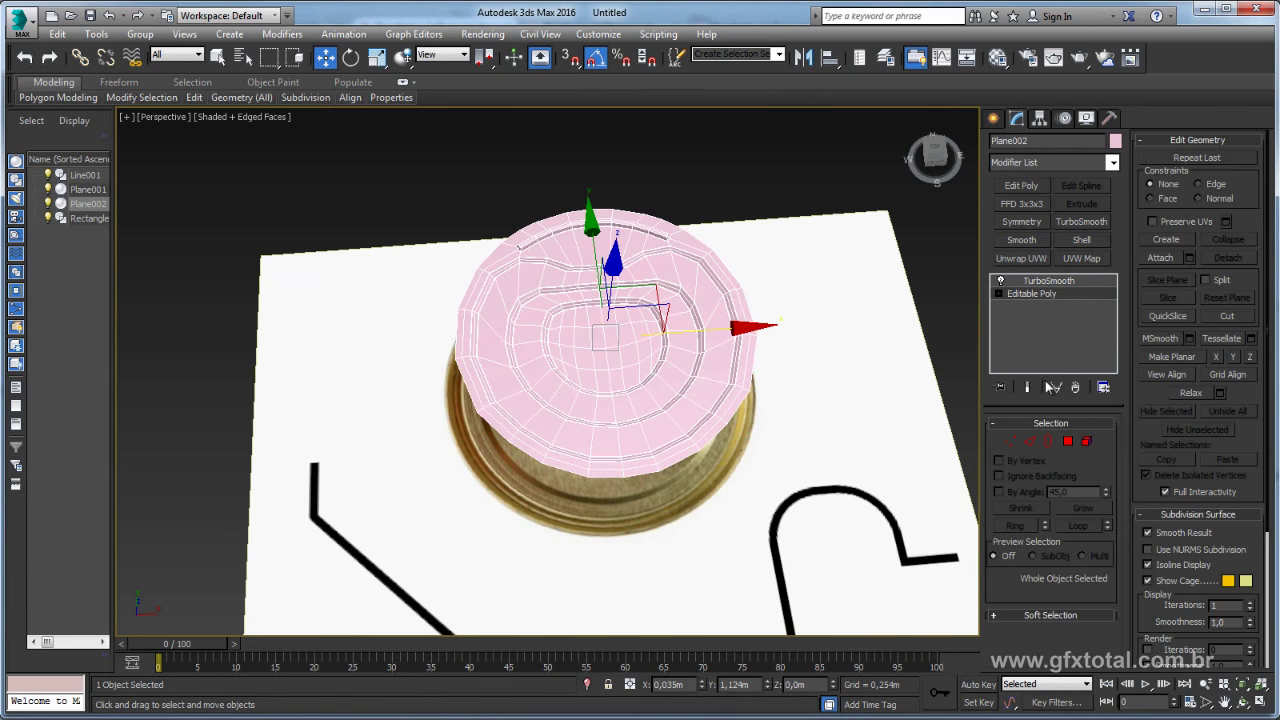
left_click(1046, 441)
- Delete the TurboSmooth modifier, leaving the lid as a bare Editable Poly with its outer border selected
left_click_drag(857, 251, 760, 435)
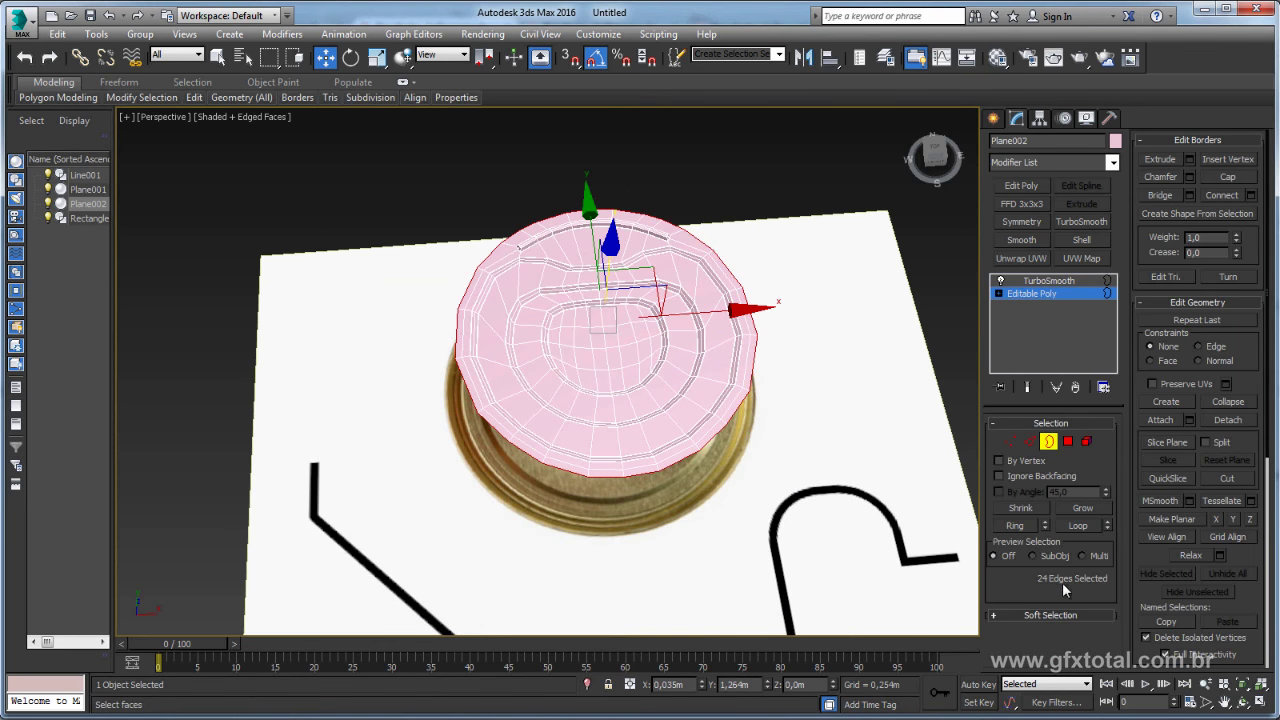
left_click(1039, 284)
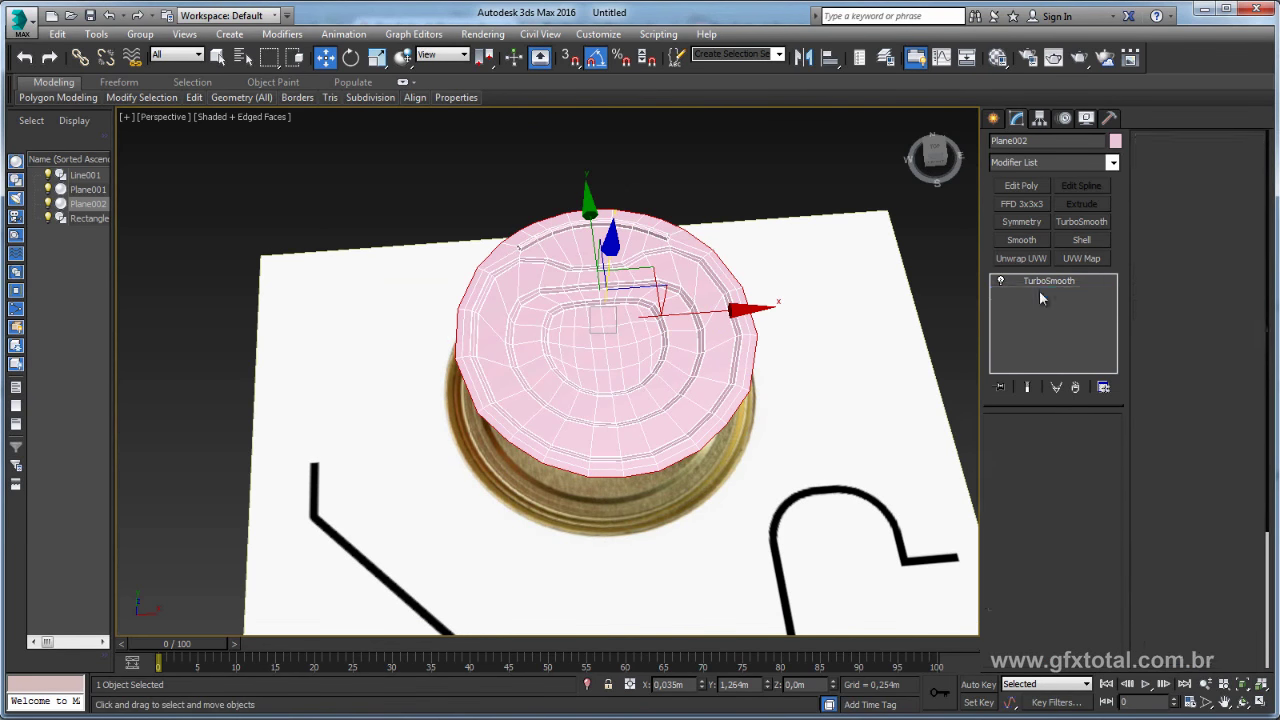
left_click(1077, 389)
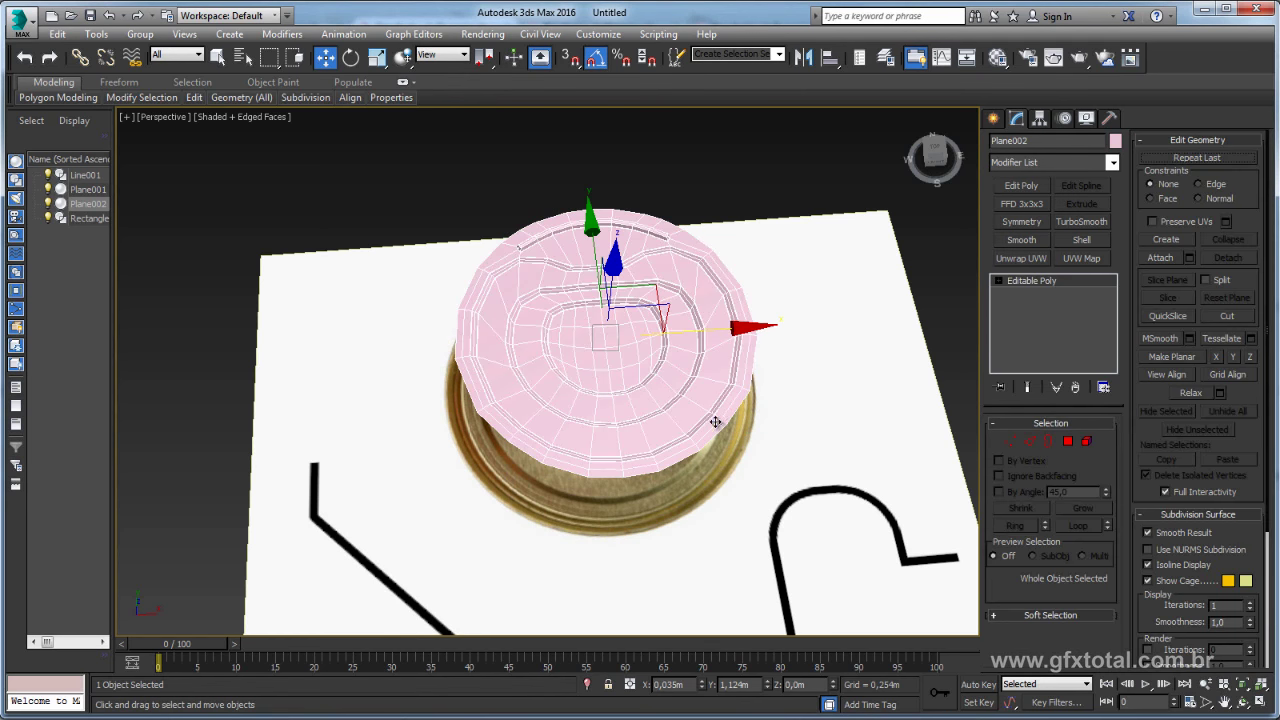
middle_click_drag(719, 424, 784, 373, "alt")
left_click(1049, 442)
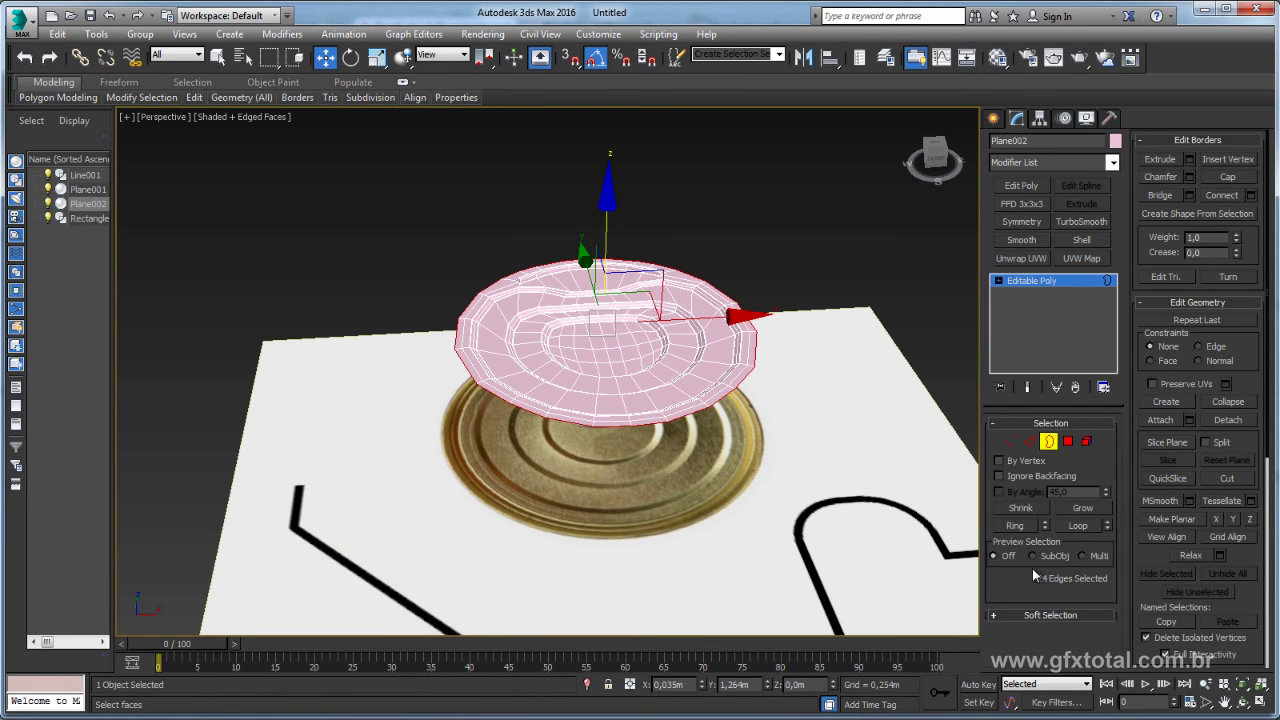
- Exit border editing and start the Cylinder tool from the Create panel
left_click(1029, 280)
middle_click_drag(820, 300, 741, 287, "alt")
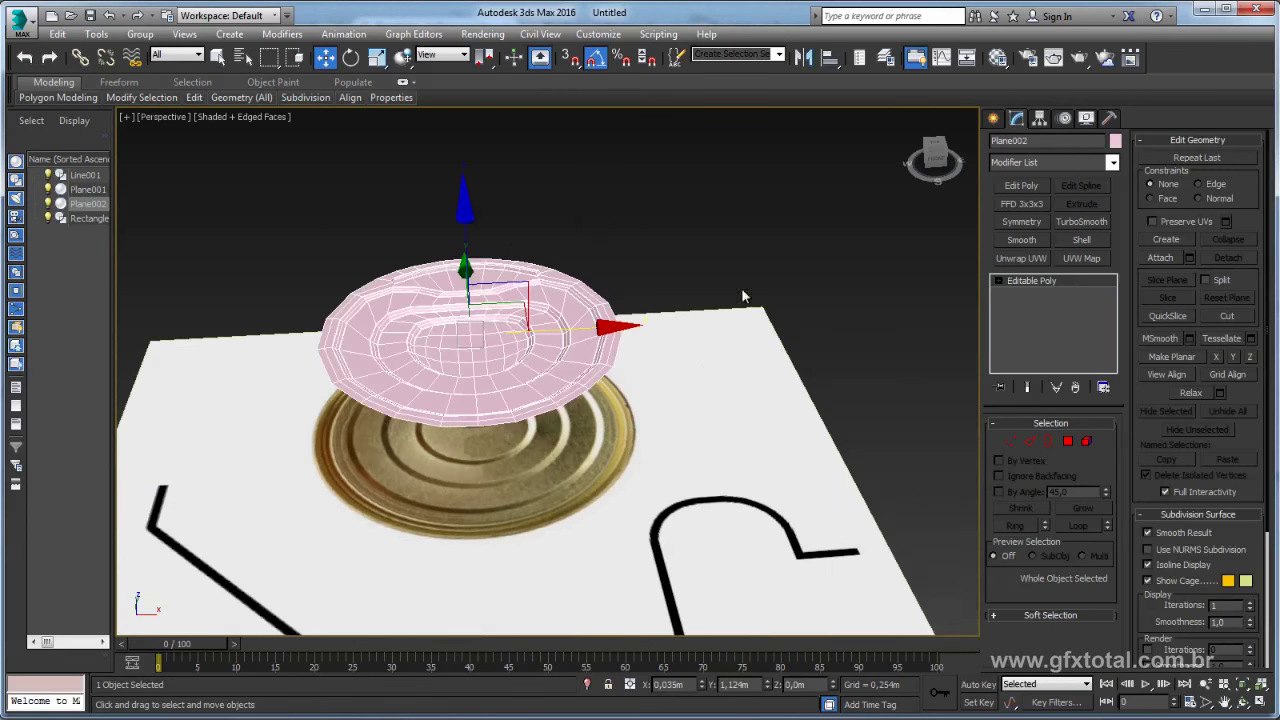
left_click(994, 118)
left_click(1022, 253)
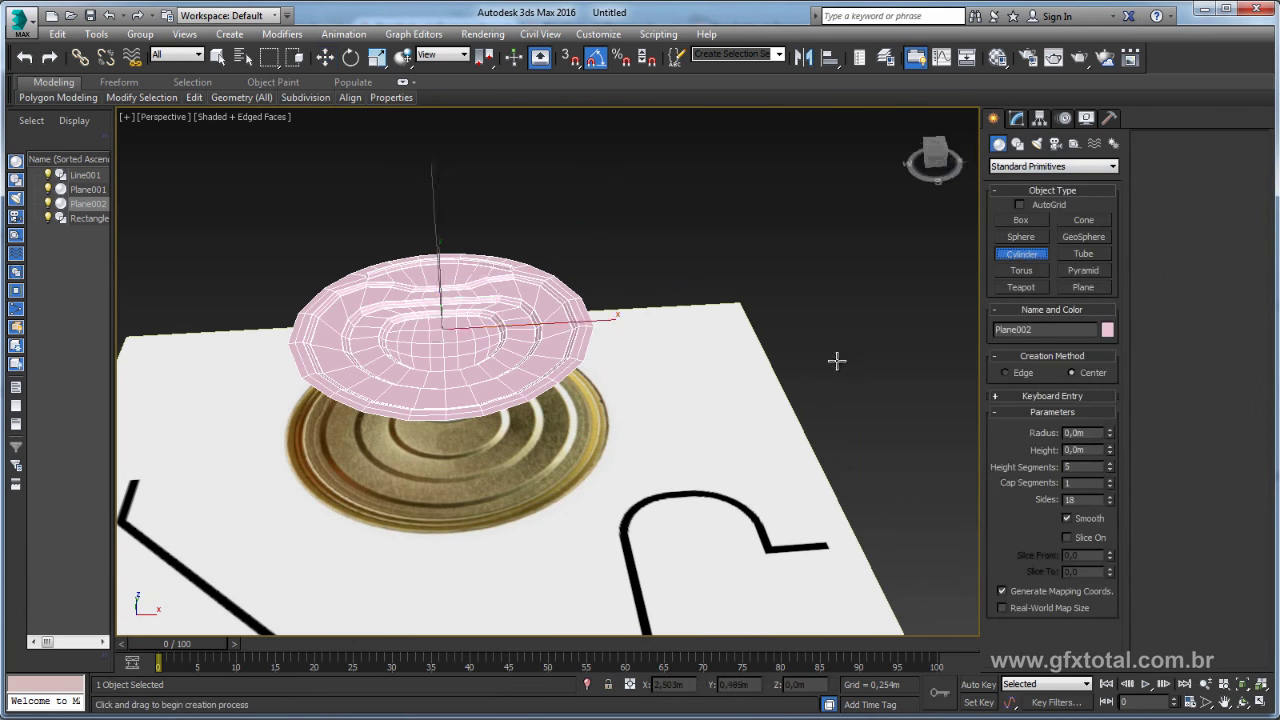
- Draw a cylinder beside the lid (radius 0.787 m, height 0.506 m) with 1 height segment and 24 sides
middle_click_drag(837, 360, 820, 395, "alt")
left_click_drag(822, 397, 910, 487)
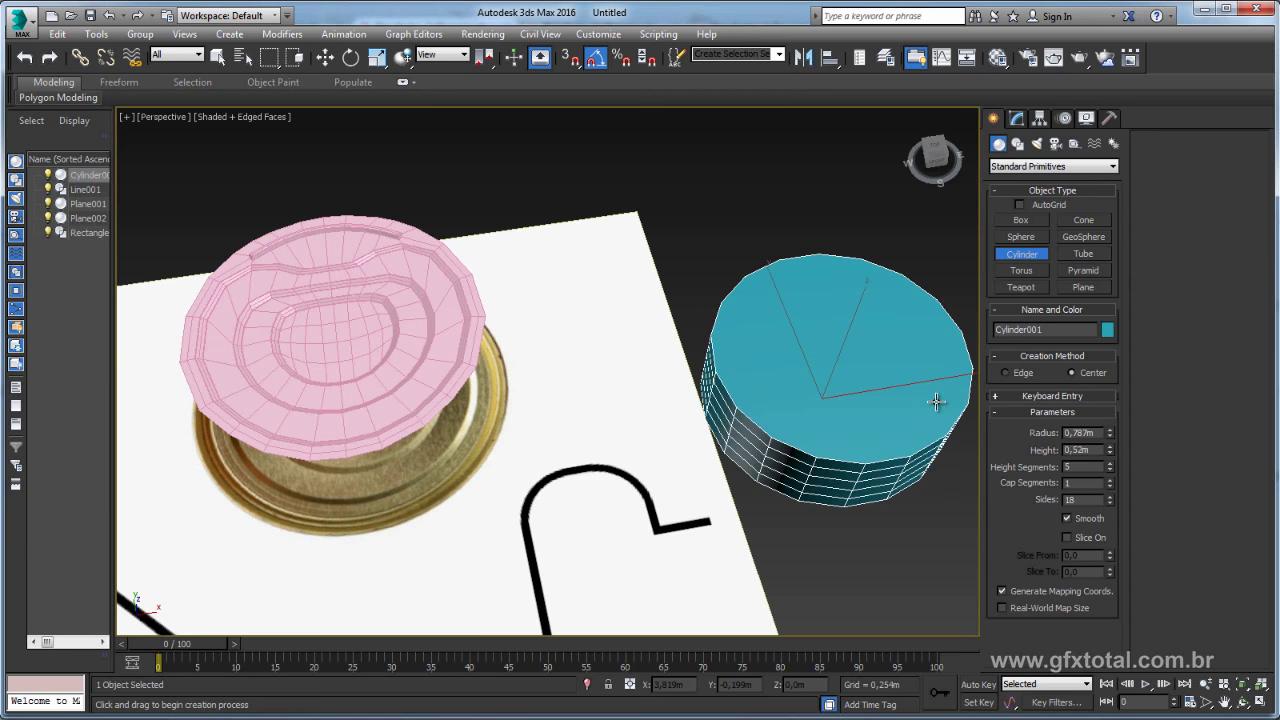
left_click(936, 405)
right_click(1109, 466)
mouse_move(874, 444)
middle_mouse_down()
mouse_move(818, 417)
mouse_move(850, 408)
middle_mouse_up()
type("24")
key("Return")
scroll(850, 408, "down", 4)
key("w")
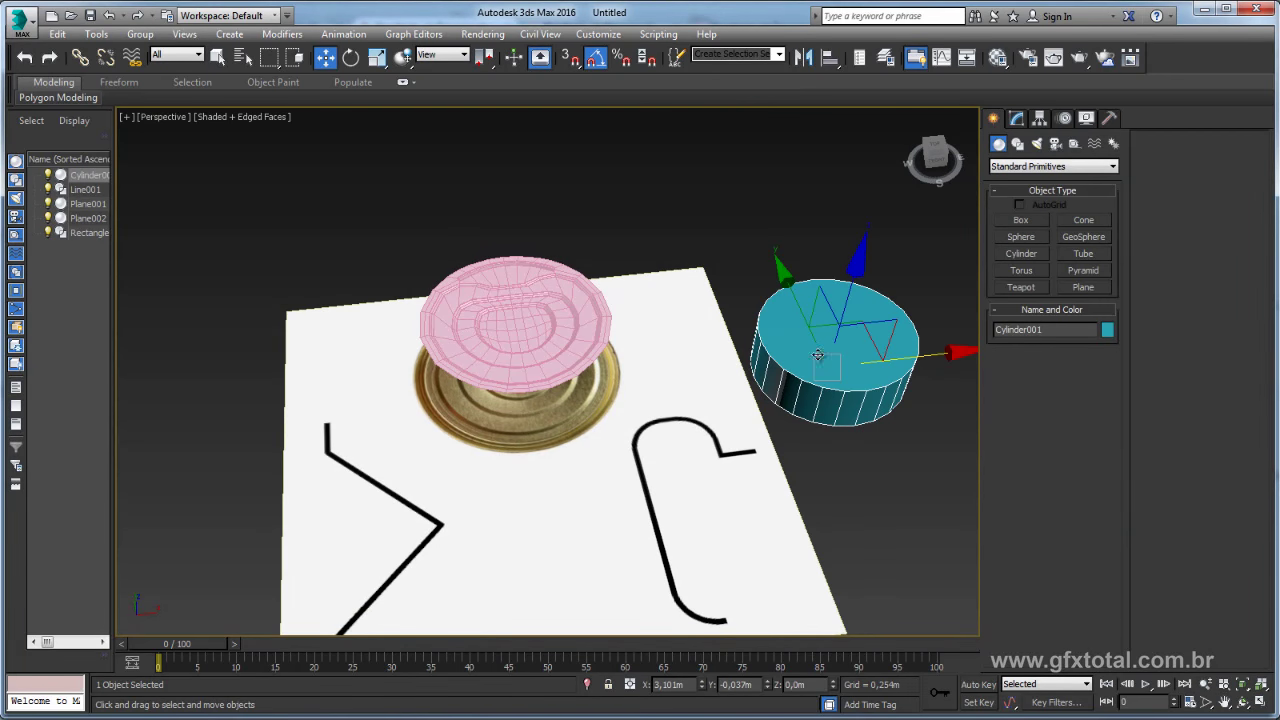
right_click(818, 355)
mouse_move(848, 514)
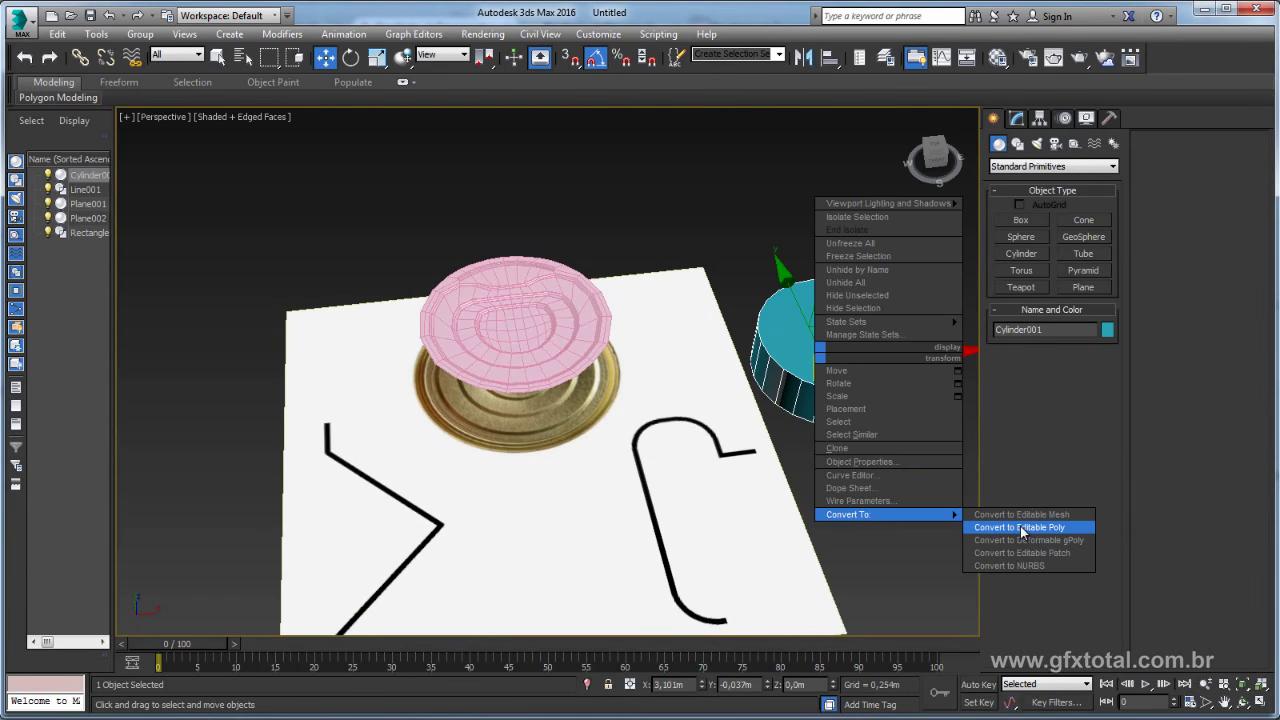
- Convert the cylinder to Editable Poly and delete all its faces except the top
left_click(1021, 527)
left_click(1068, 441)
left_click(864, 350)
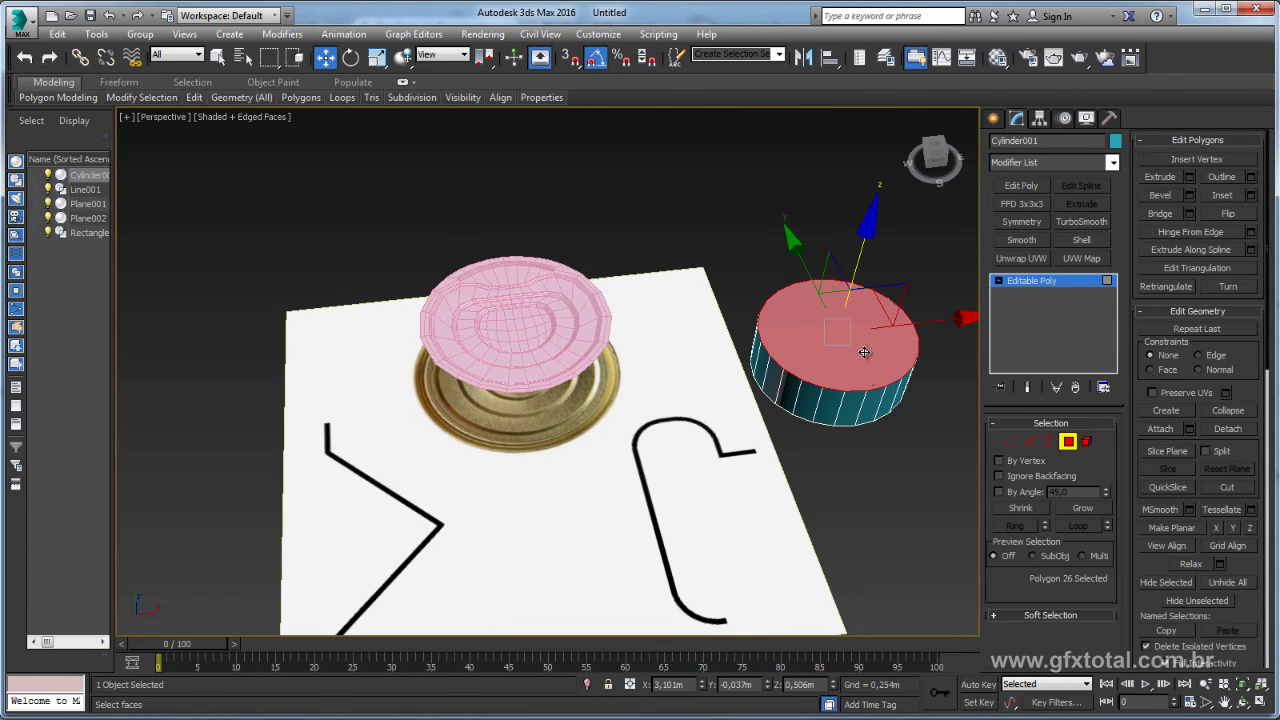
mouse_move(876, 394)
middle_mouse_down("alt")
mouse_move(867, 356)
mouse_move(823, 334)
middle_mouse_up("alt")
left_click(1071, 504)
left_click(872, 362, "alt")
key("Delete")
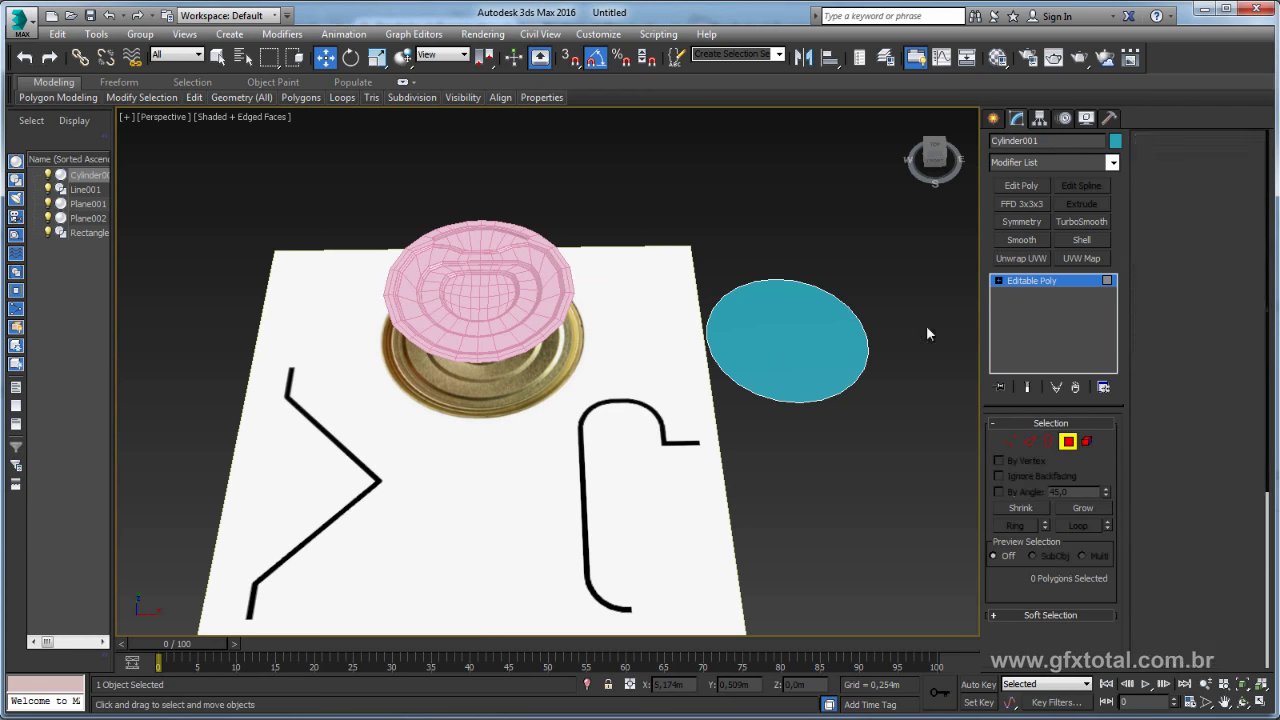
key("6")
- Scale out the disc's outer border to extend it into a wider ring
mouse_move(860, 350)
middle_mouse_down("alt")
mouse_move(807, 369)
mouse_move(861, 399)
middle_mouse_up("alt")
left_click(1048, 441)
left_click(860, 381)
key("e")
key("r")
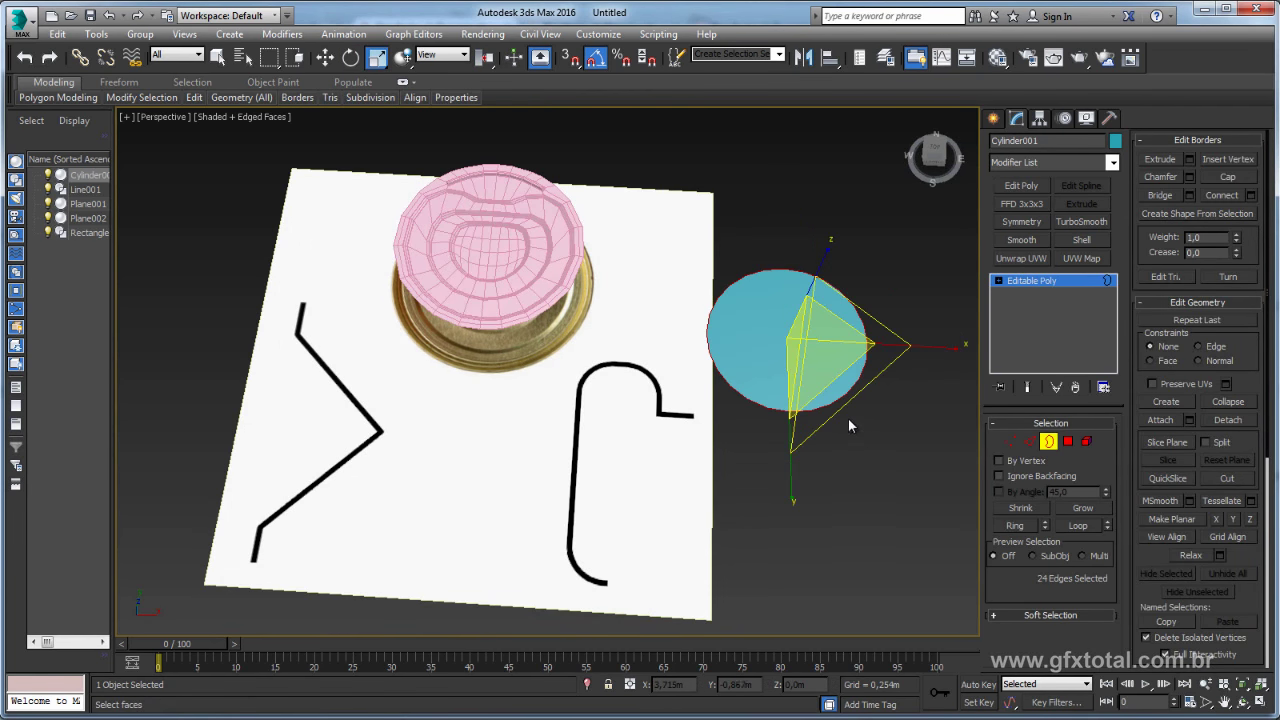
left_click_drag(848, 418, 852, 423, "shift")
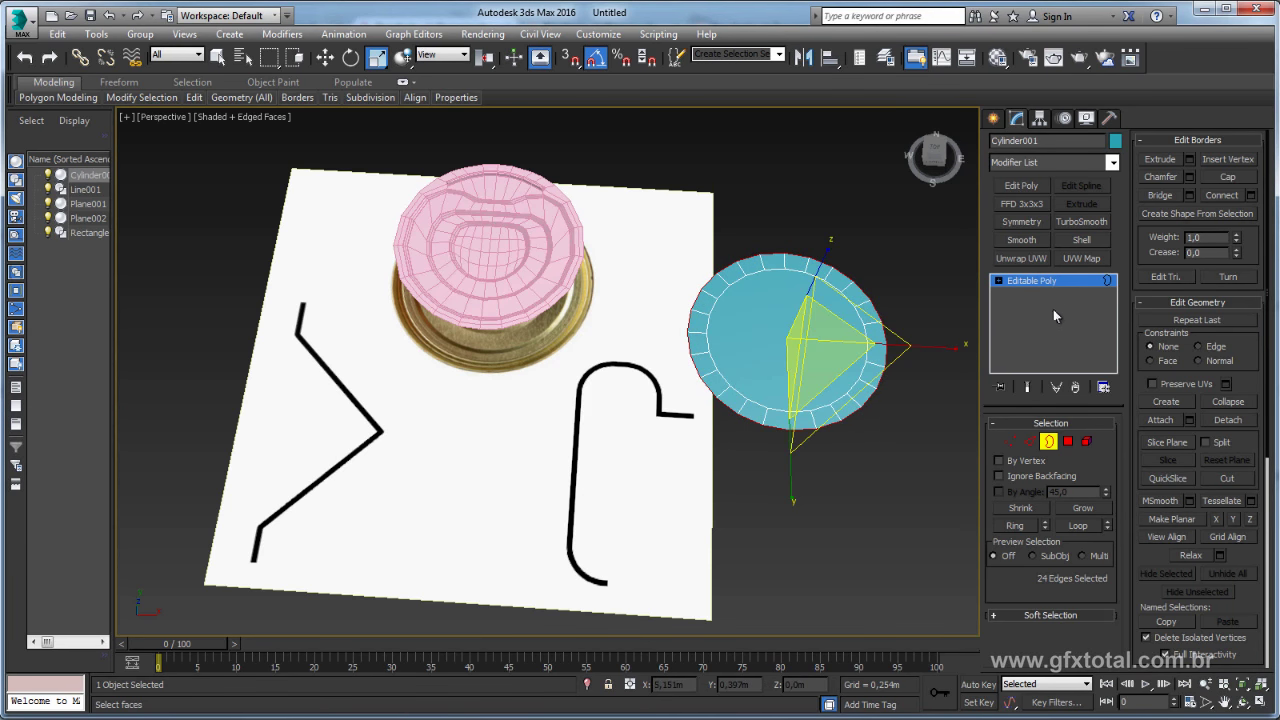
- Delete the disc's centre polygon to open the ring, then return to object level
left_click(1067, 441)
left_click(760, 330)
key("Delete")
left_click(1028, 281)
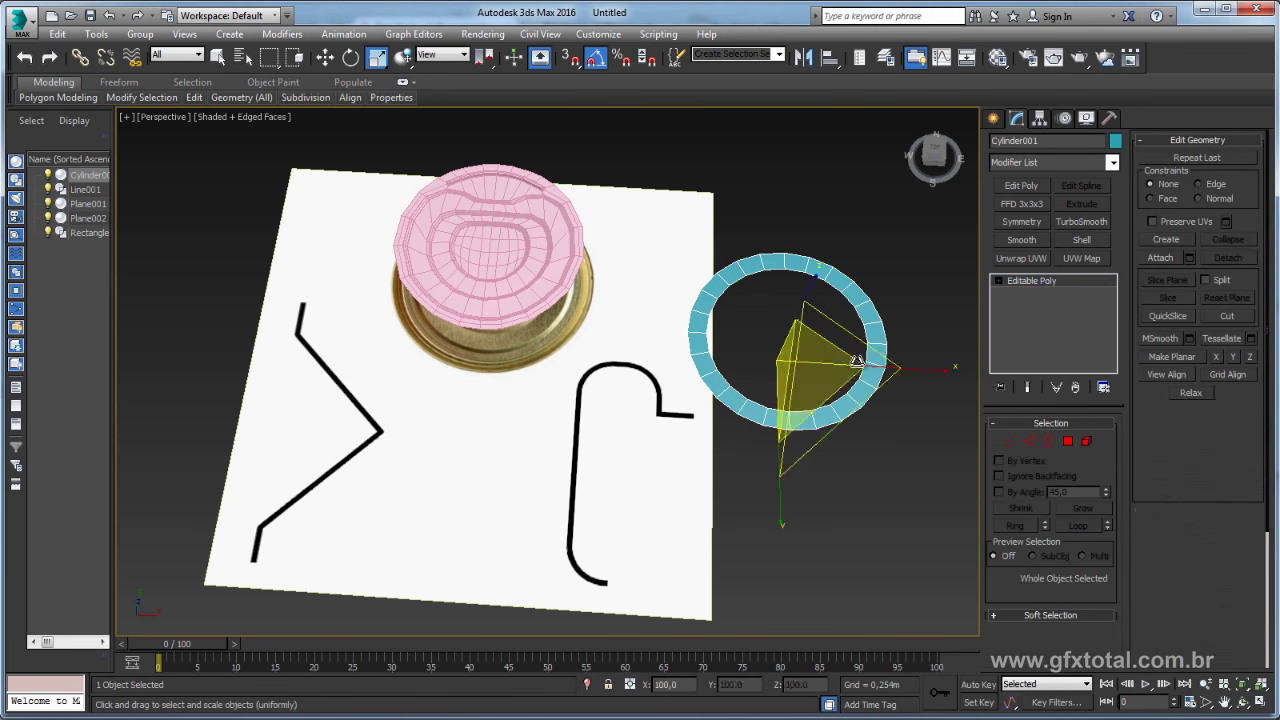
middle_click_drag(850, 330, 857, 270, "alt")
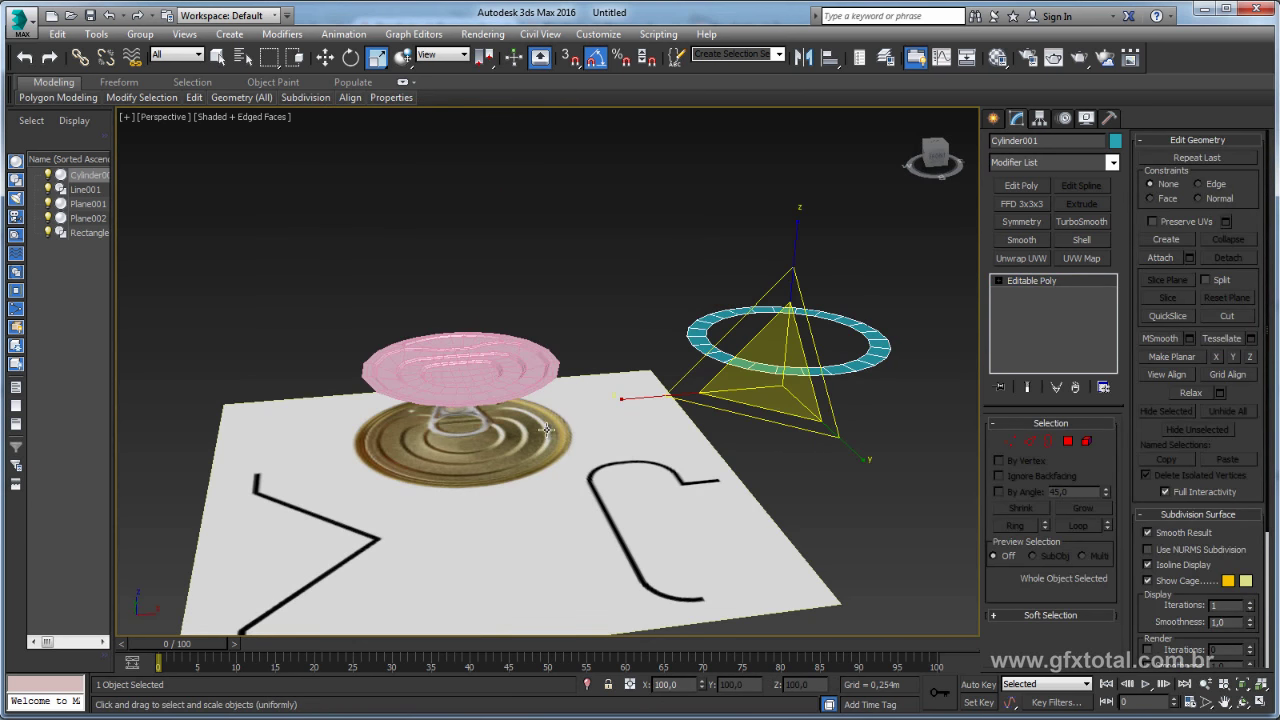
middle_click_drag(562, 321, 544, 390, "alt")
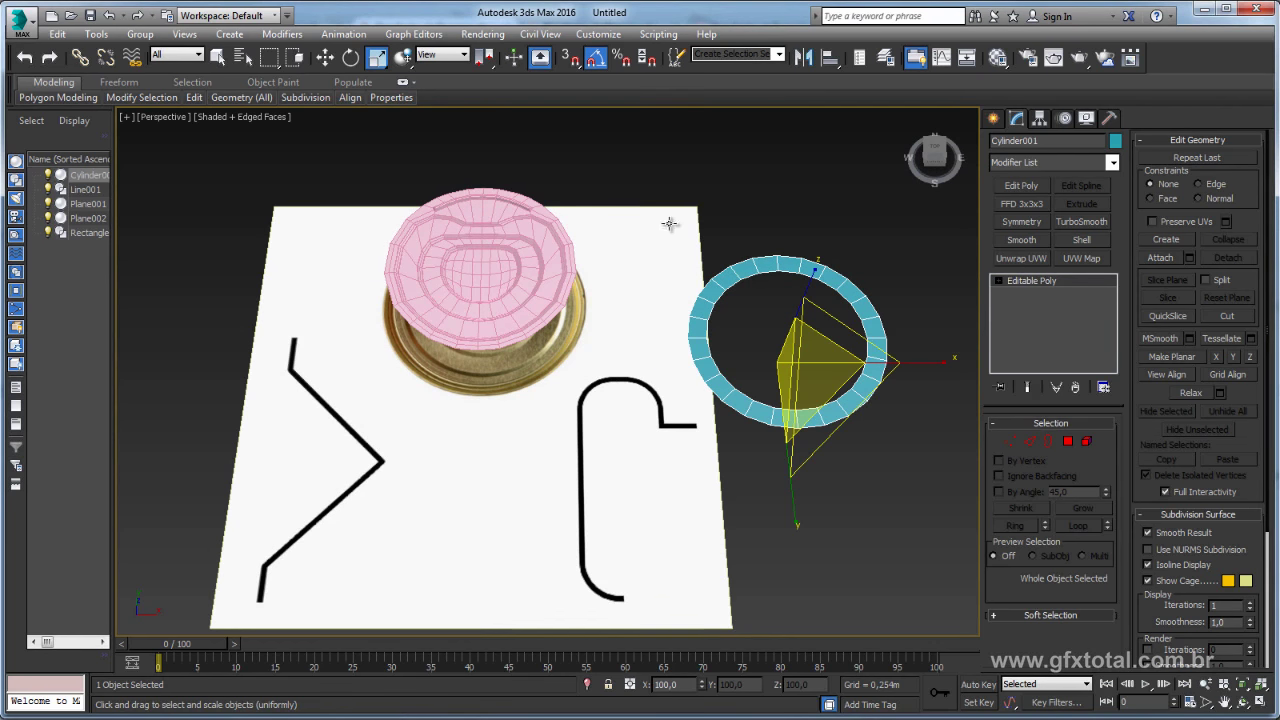
- Align the ring to the lid (Plane002) center-to-center in X, Y and Z position
left_click(832, 62)
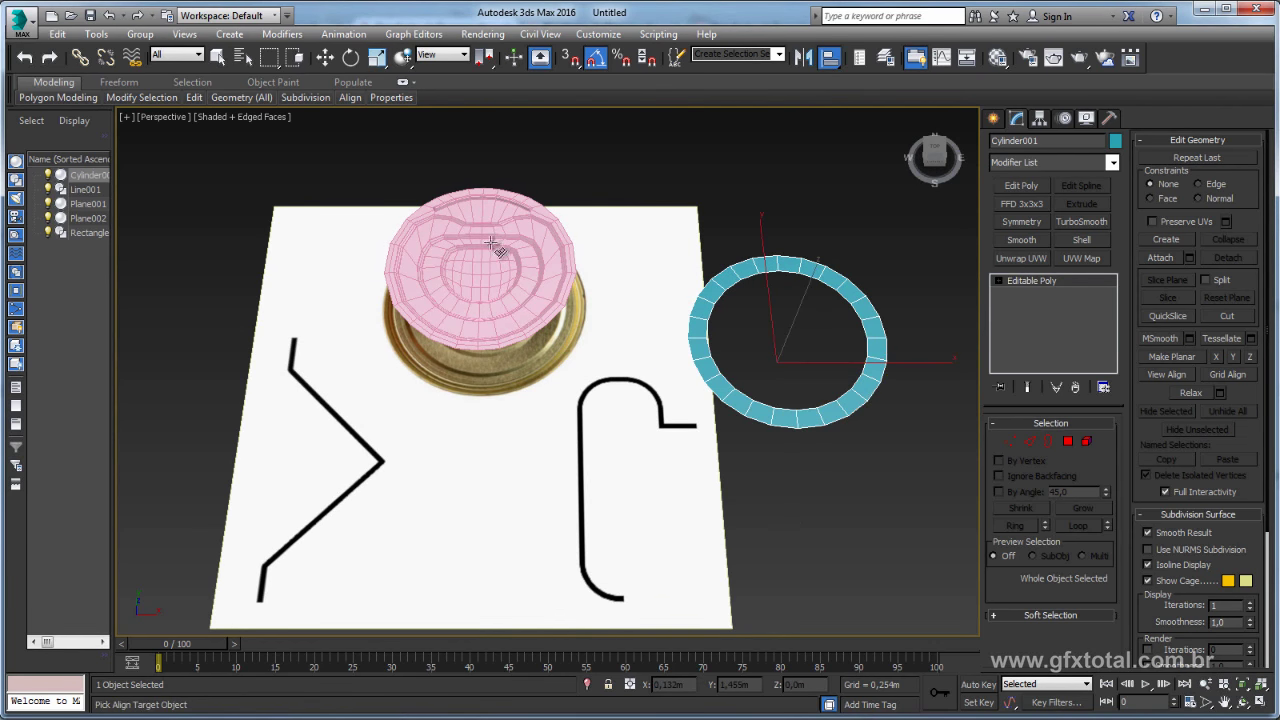
left_click(577, 306)
left_click(564, 263)
left_click(684, 263)
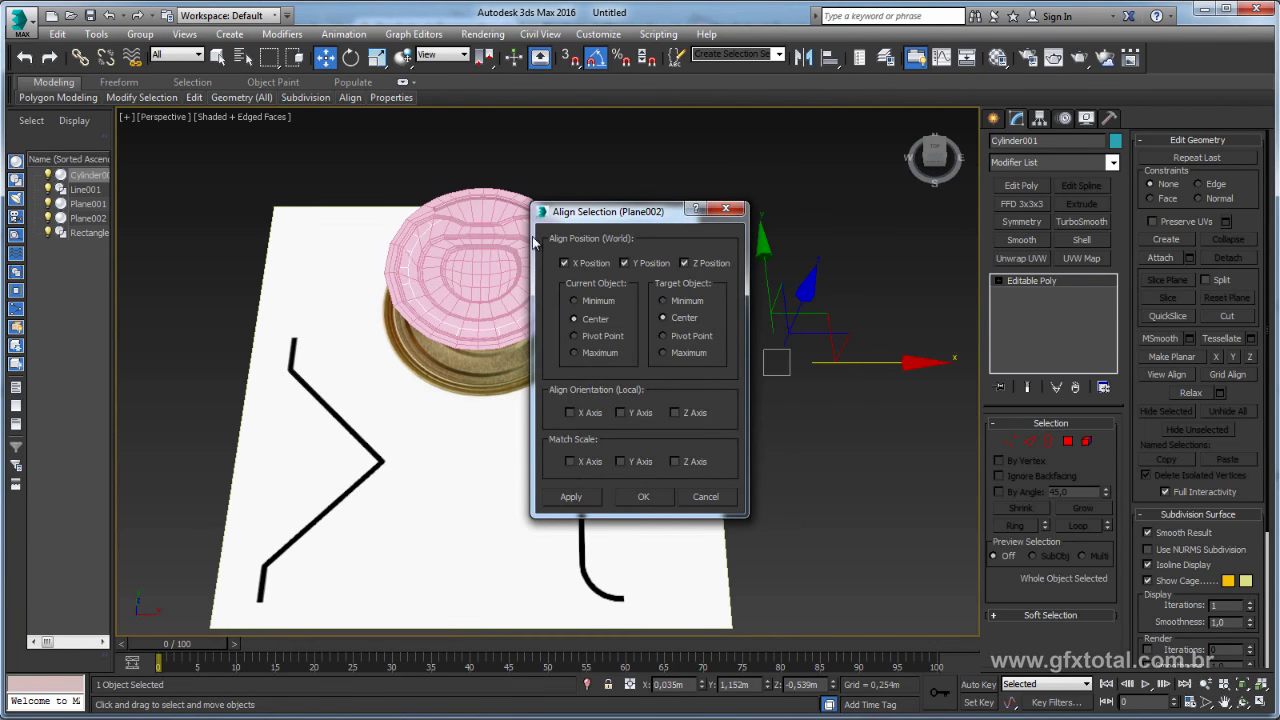
left_click(647, 500)
key("z")
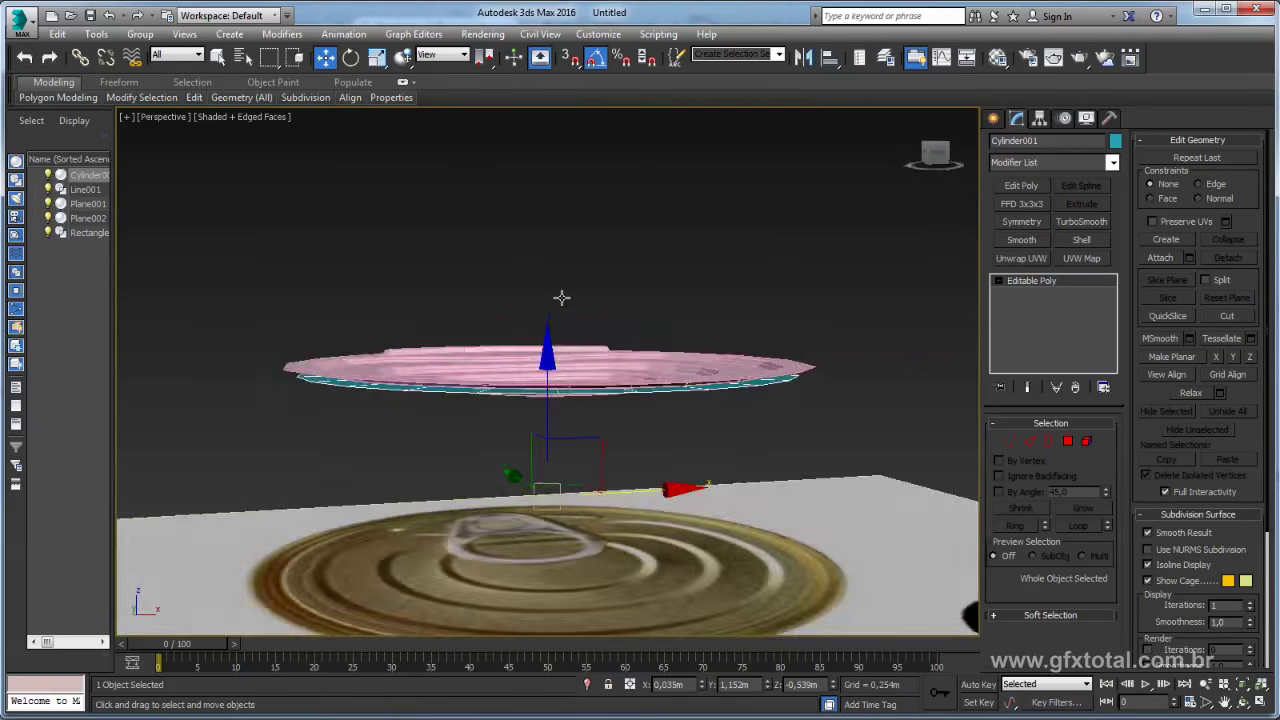
mouse_move(563, 294)
middle_mouse_down("alt")
mouse_move(577, 280)
mouse_move(570, 326)
middle_mouse_up("alt")
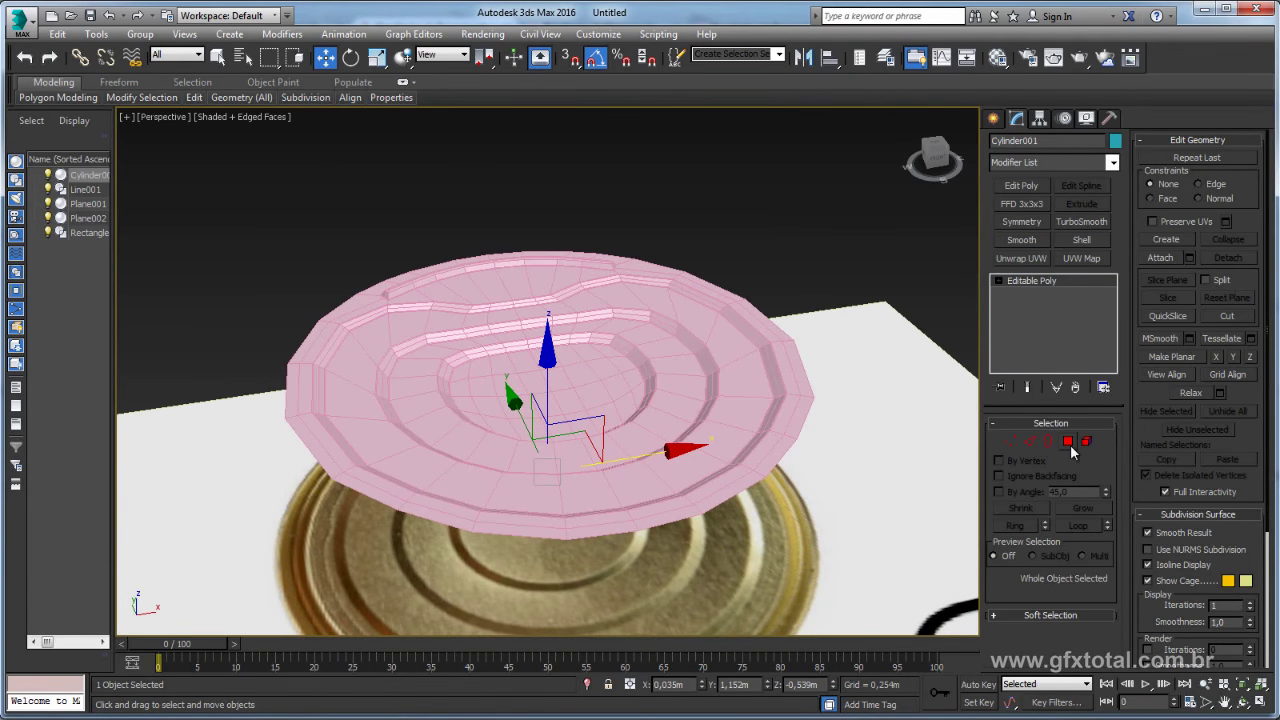
mouse_move(574, 360)
middle_mouse_down("alt")
mouse_move(575, 328)
mouse_move(548, 350)
middle_mouse_up("alt")
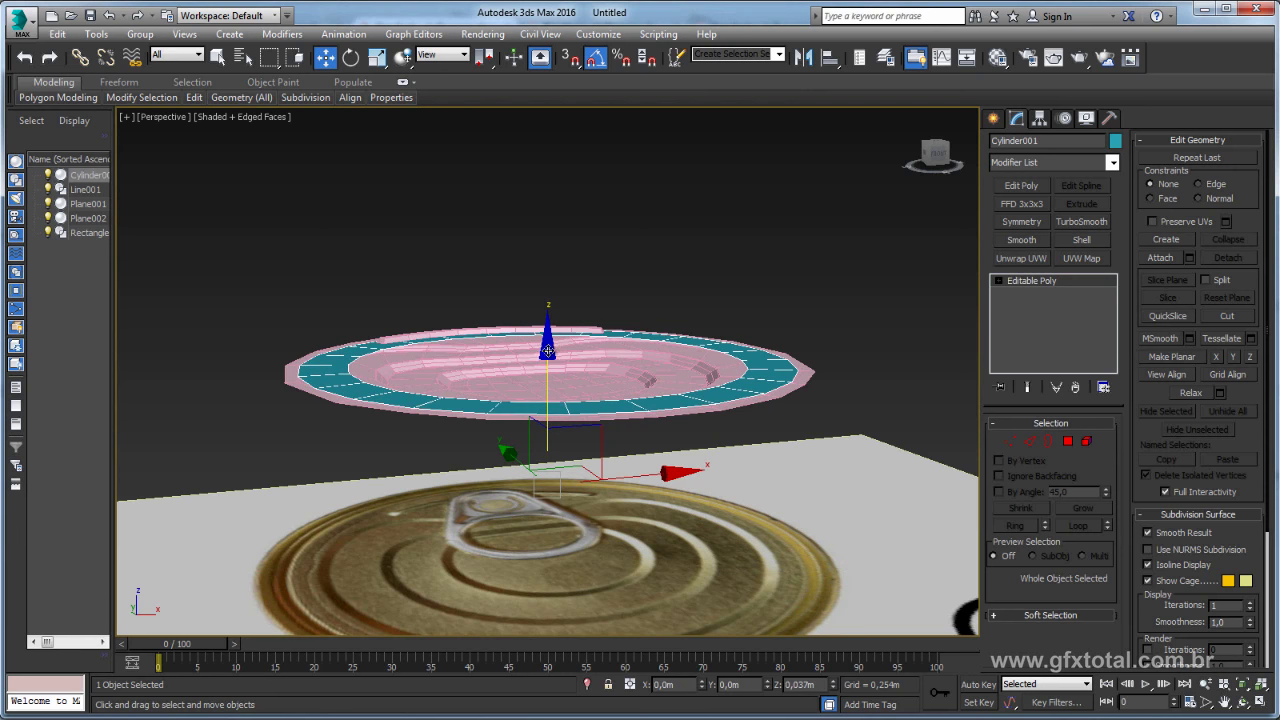
- Nudge the ring down slightly and scale it up uniformly so it extends past the lid's rim
left_click_drag(548, 351, 548, 352)
middle_click_drag(552, 354, 585, 405, "alt")
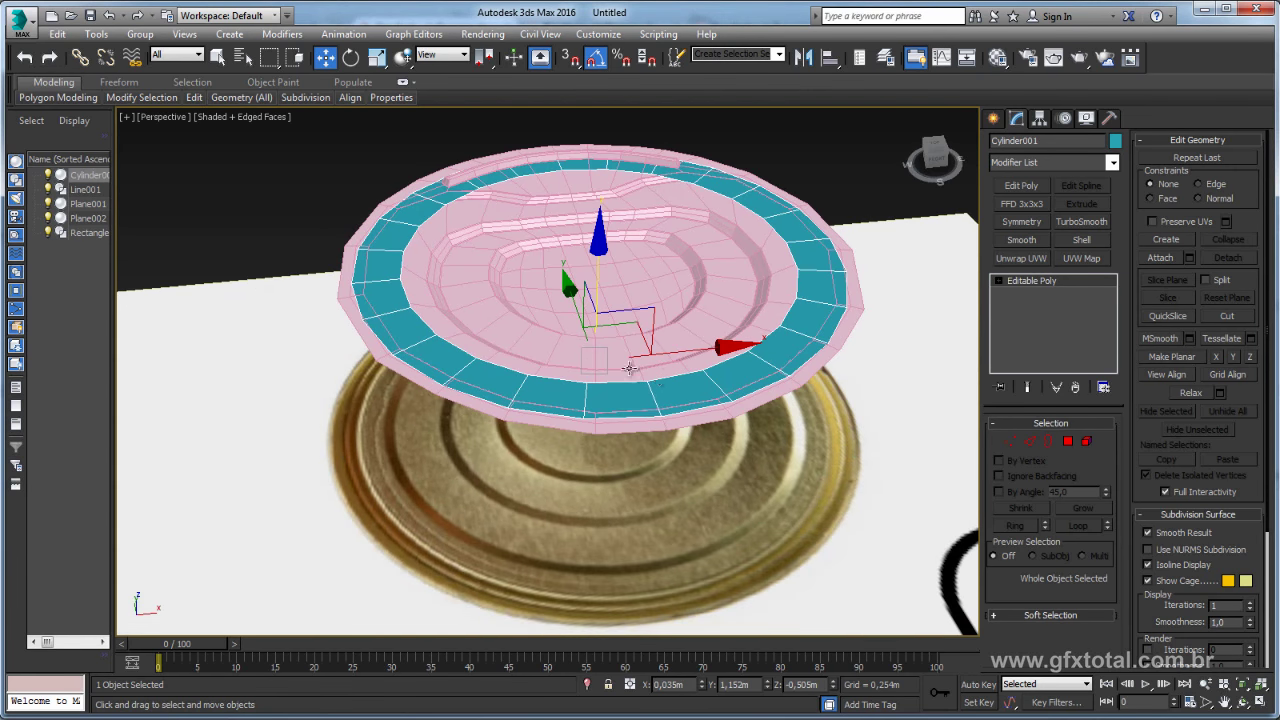
key("r")
left_click_drag(585, 405, 801, 352)
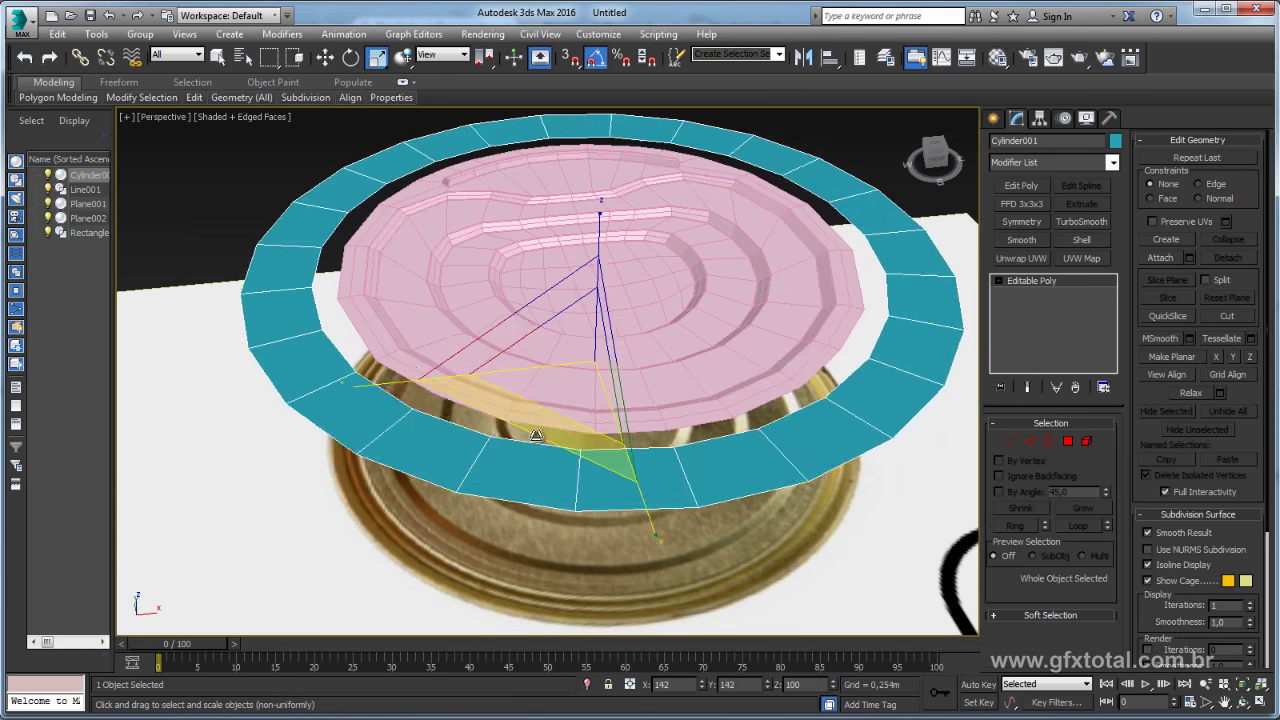
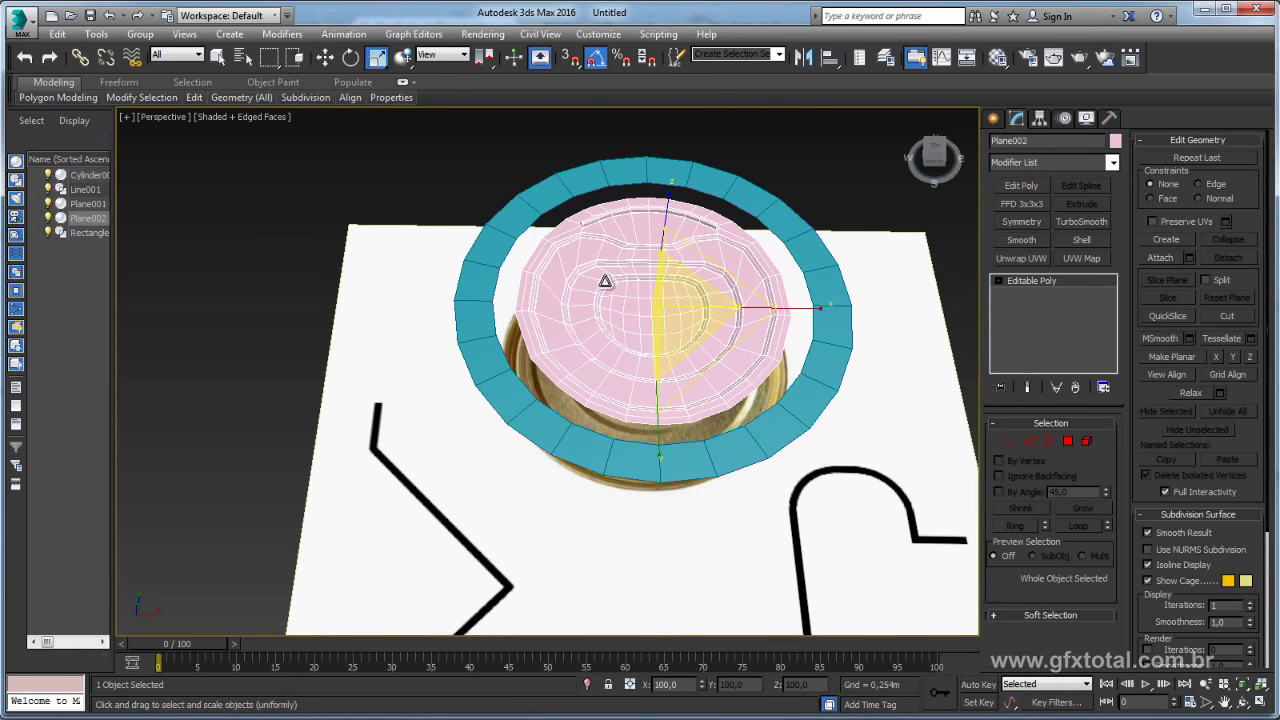
- Attach the teal ring into the pink lid mesh Plane002
left_click(1160, 258)
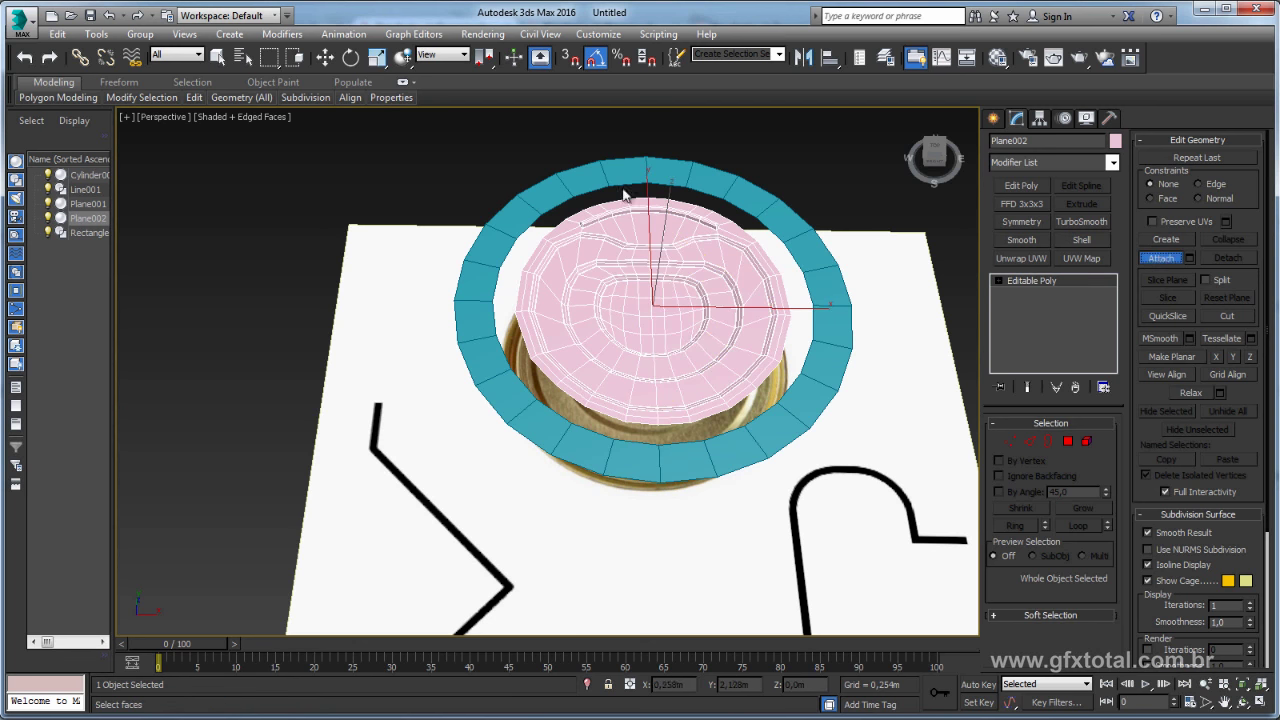
left_click(567, 190)
key("w")
- Bridge the inner cap's border to the ring's inner border into one surface
left_click(1047, 441)
left_click(772, 254)
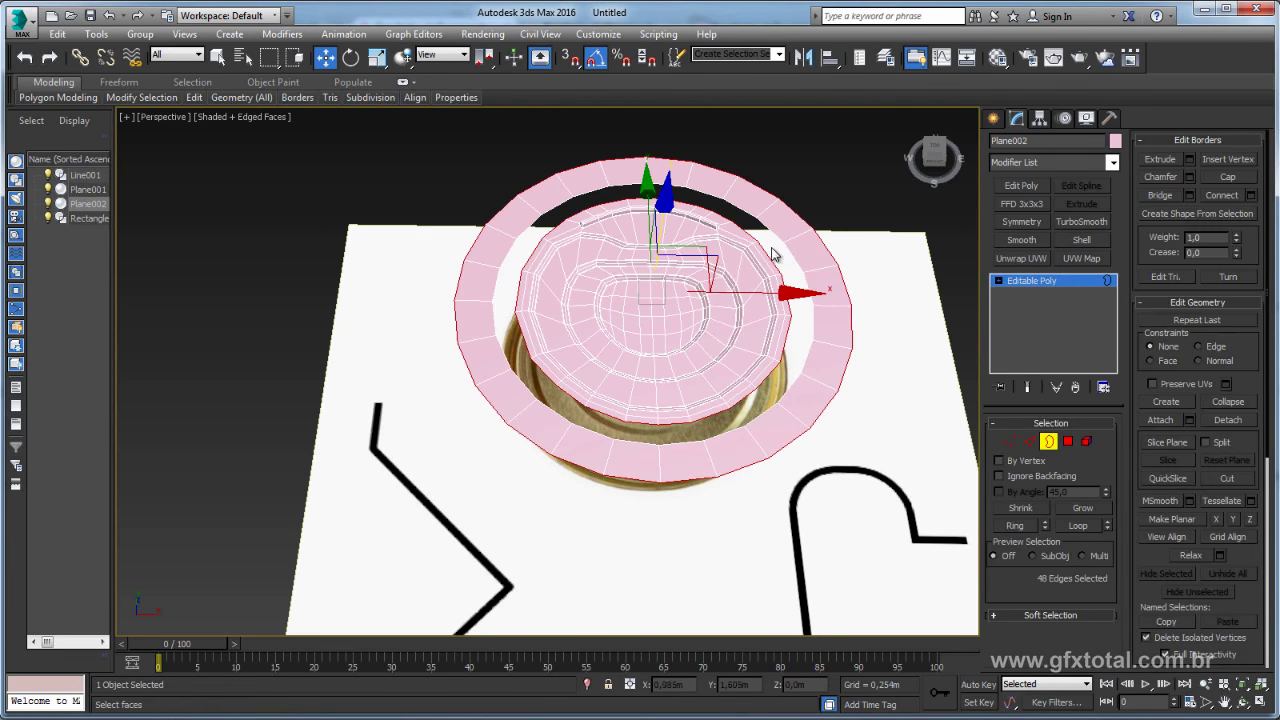
left_click(757, 215)
left_click(755, 216, "ctrl")
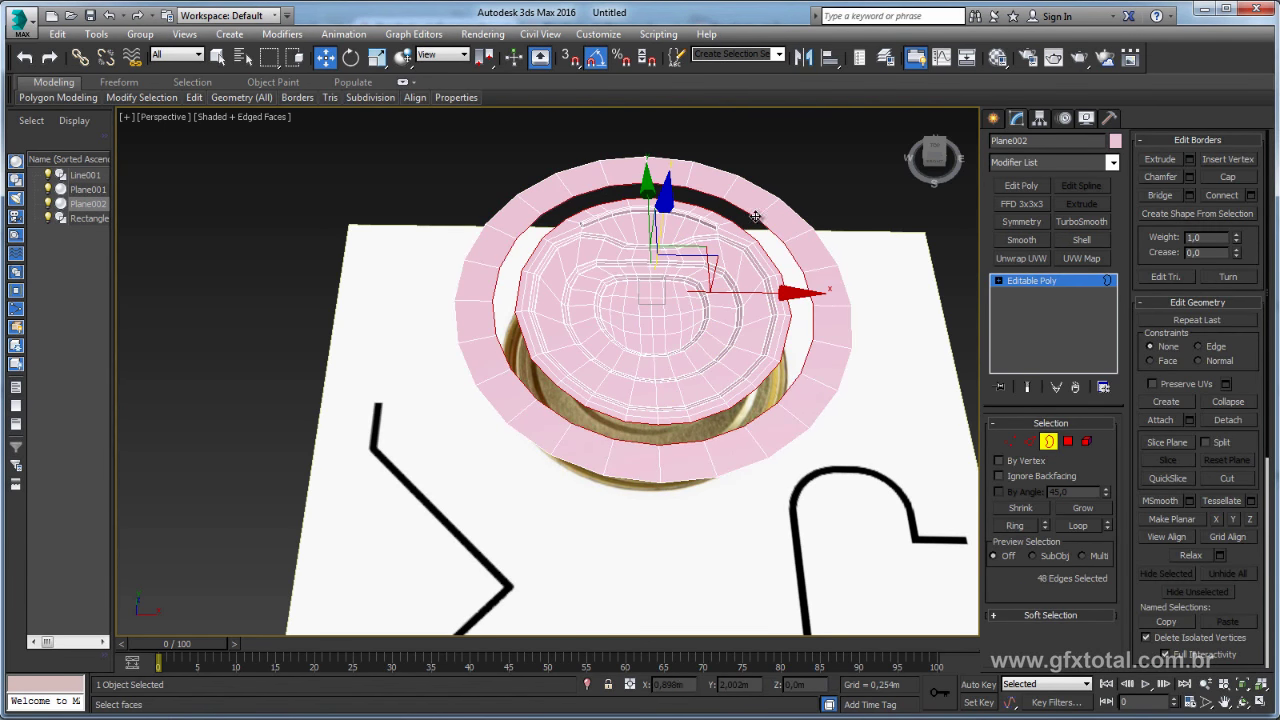
left_click(1162, 196)
mouse_move(775, 221)
middle_mouse_down("alt")
mouse_move(762, 322)
mouse_move(766, 223)
mouse_move(543, 251)
middle_mouse_up("alt")
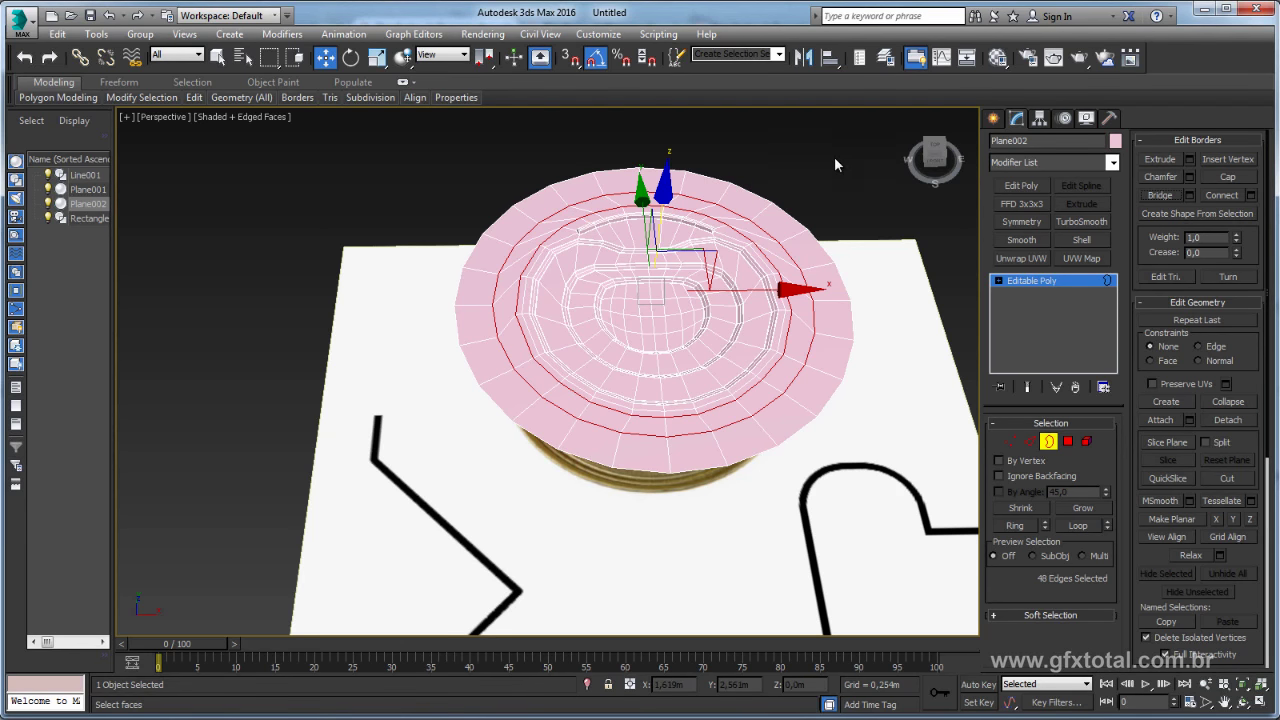
left_click_drag(777, 209, 769, 216)
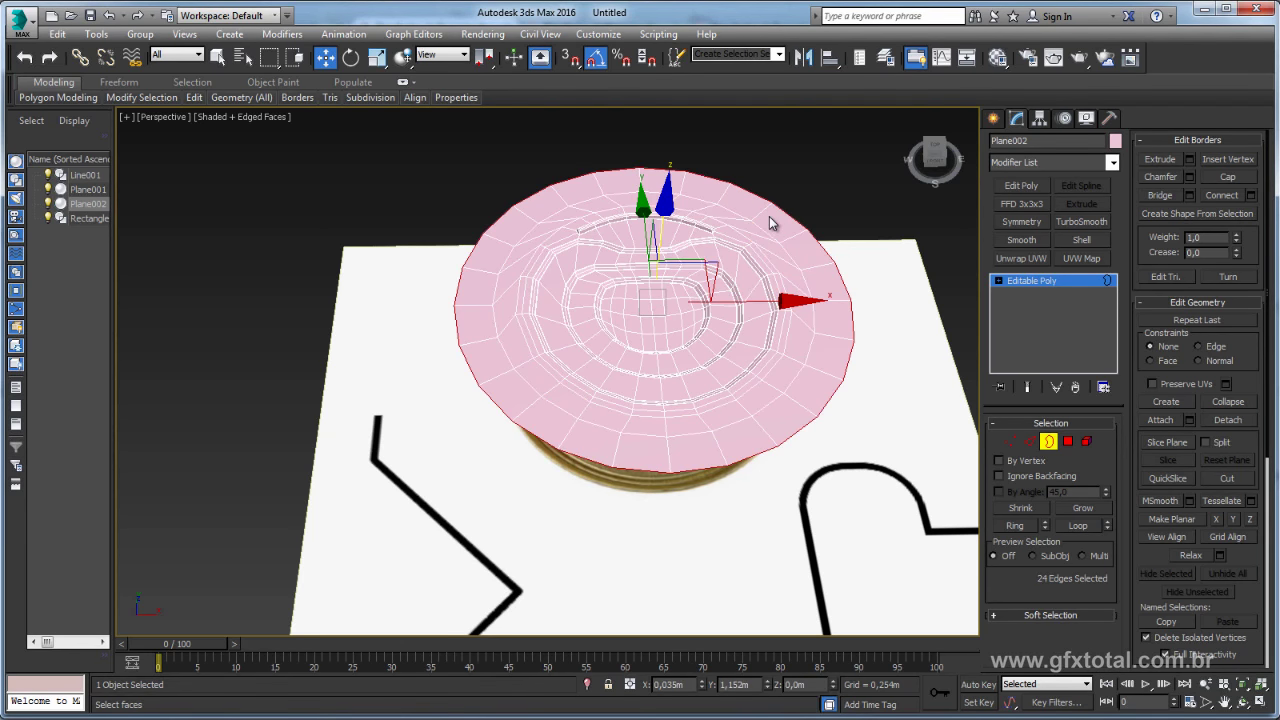
left_click(837, 204)
middle_click_drag(837, 204, 823, 246, "alt")
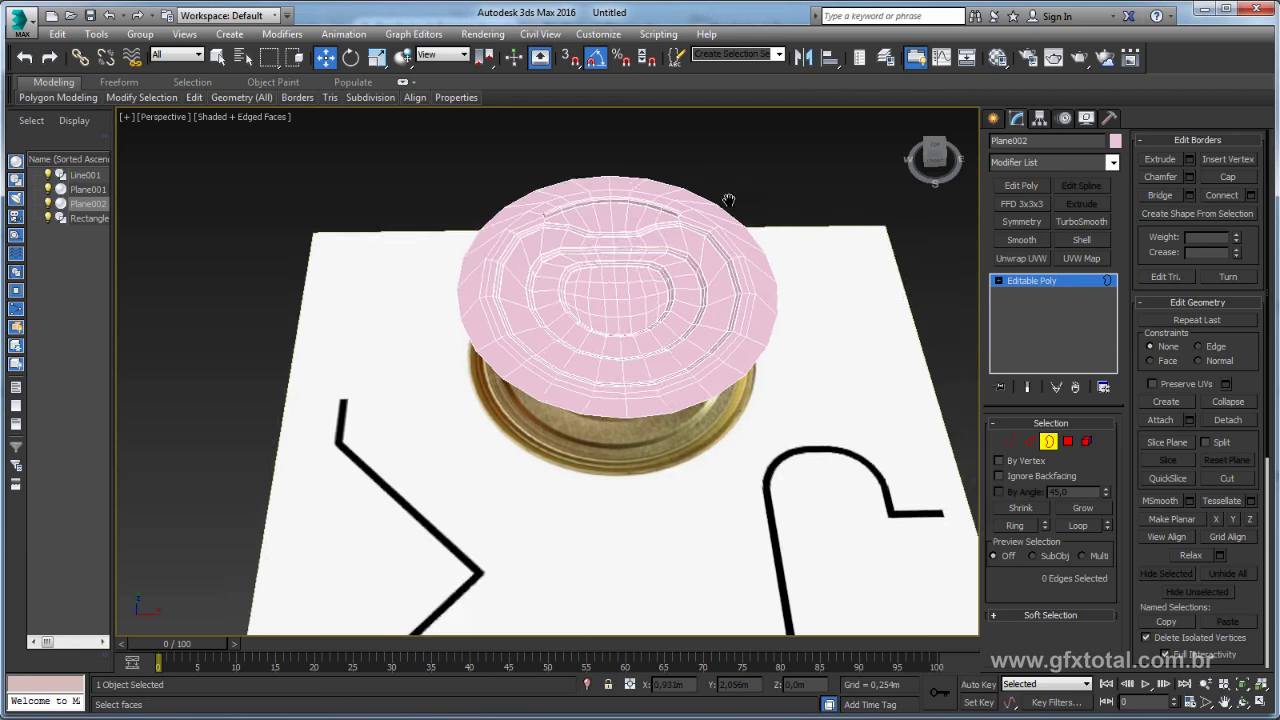
scroll(729, 213, "up", 5)
- Scale the lid's outer rim border inward to 90%
left_click(729, 217)
middle_click_drag(706, 246, 633, 289, "alt")
key("r")
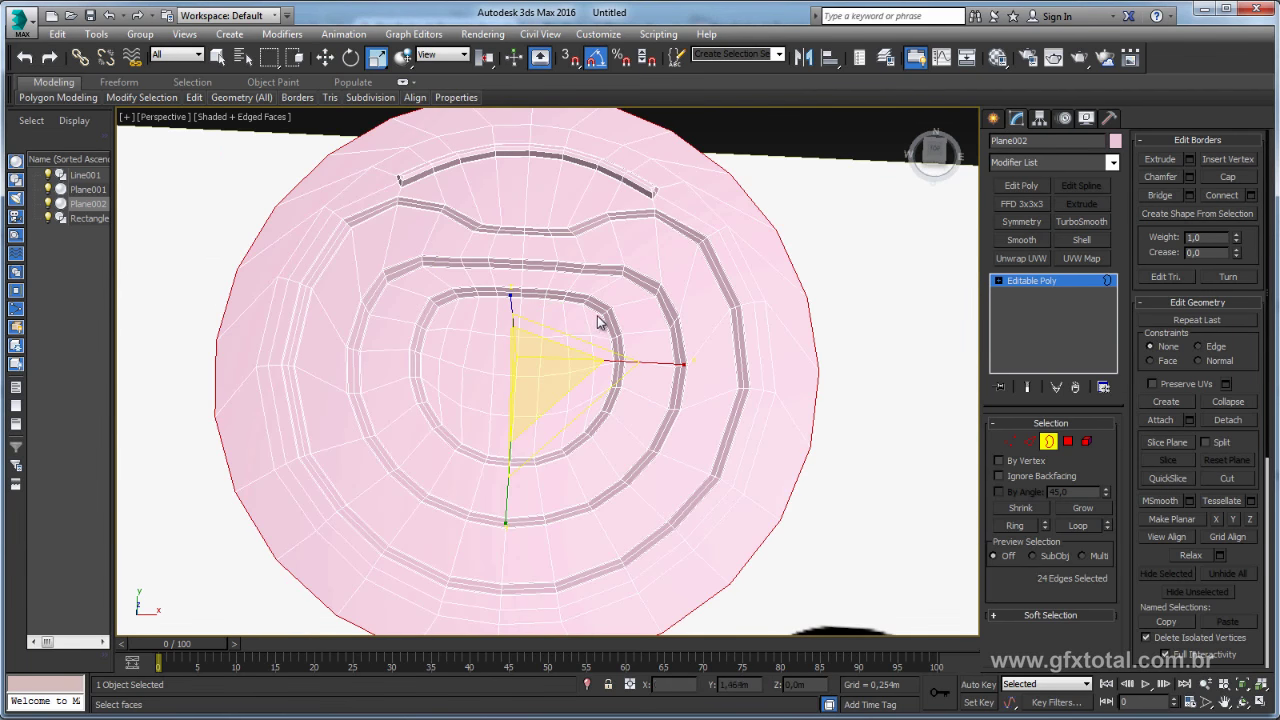
left_click_drag(564, 431, 553, 429)
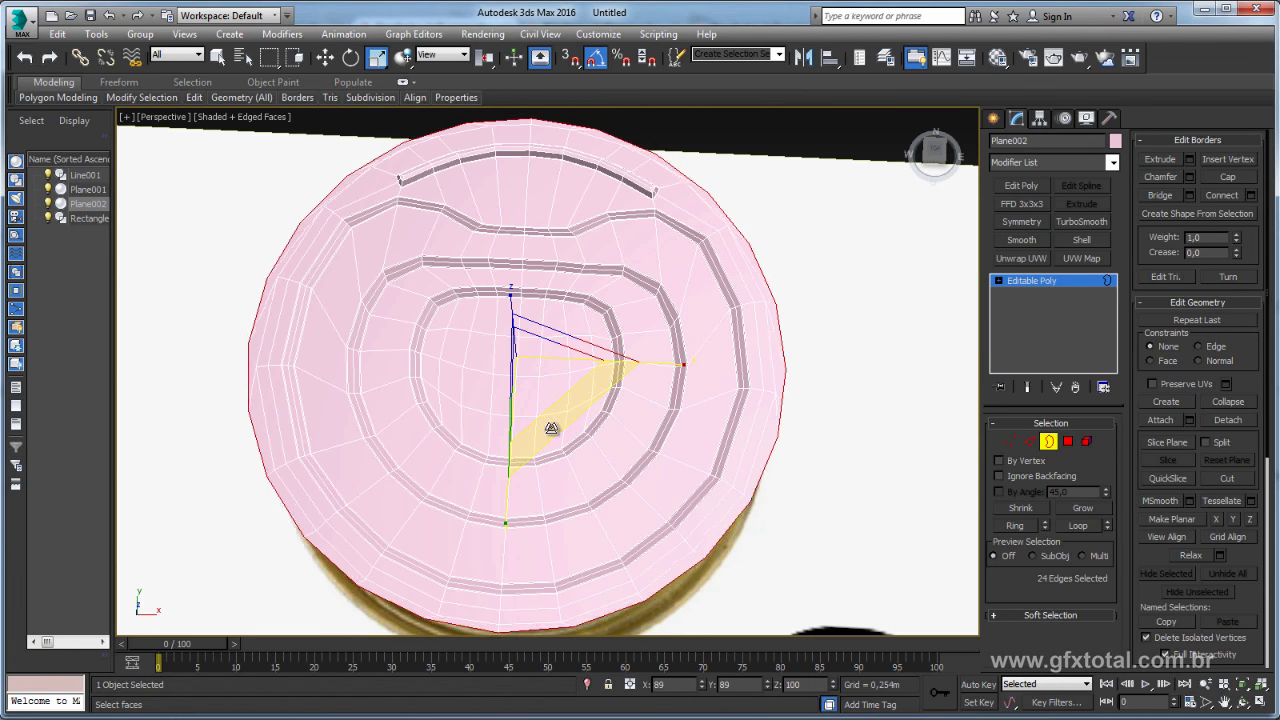
left_click_drag(553, 429, 551, 429)
- Select and remove the edge loop running just inside the rim
left_click(1031, 441)
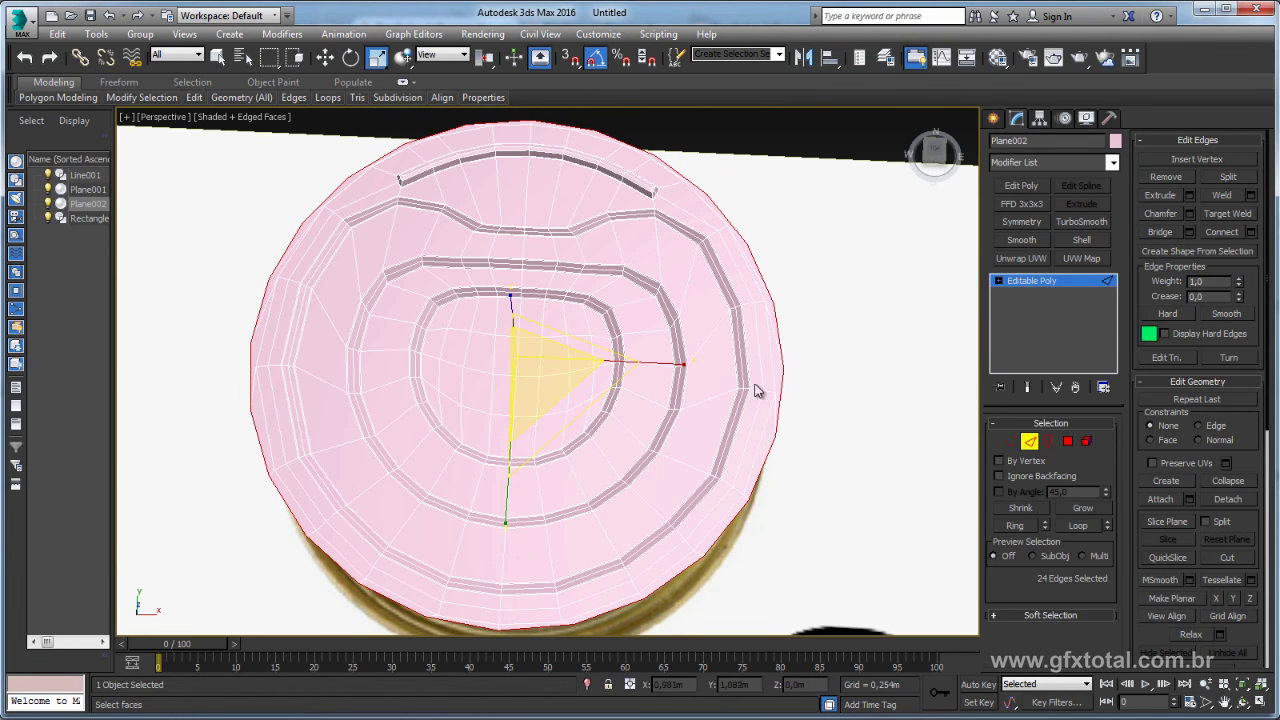
left_click(774, 376)
double_click(774, 376)
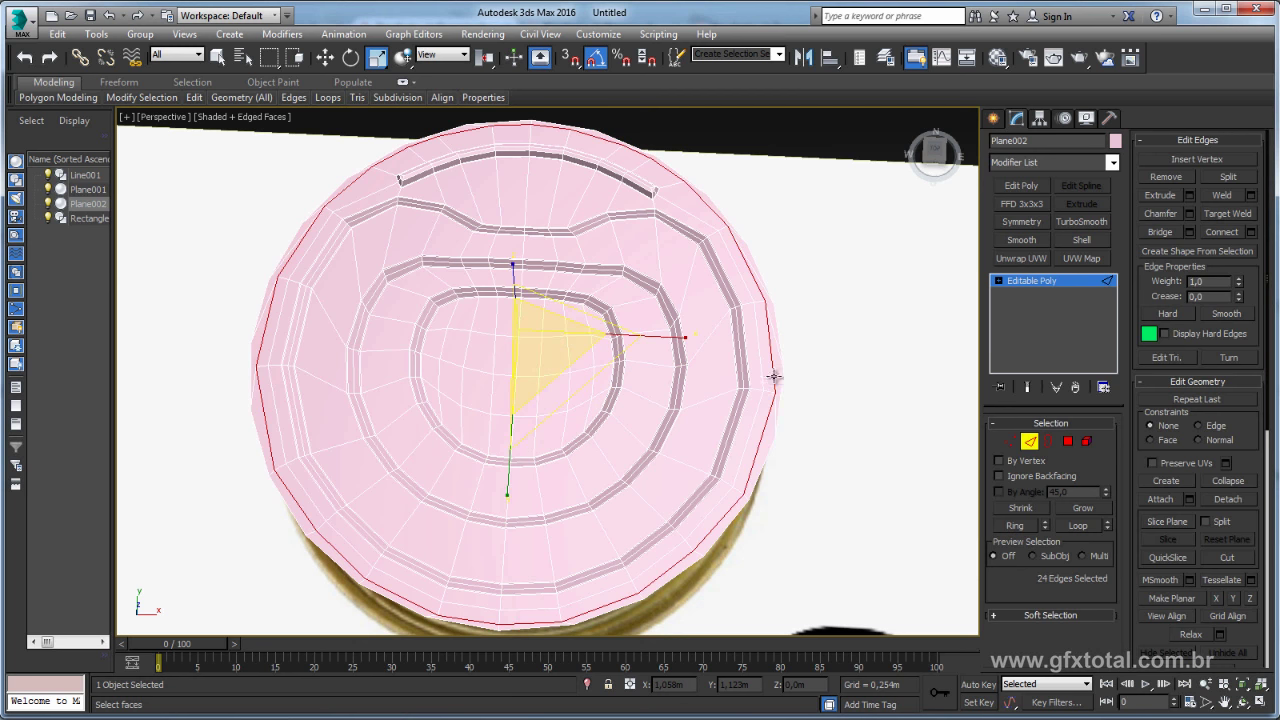
middle_click_drag(774, 376, 765, 327, "alt")
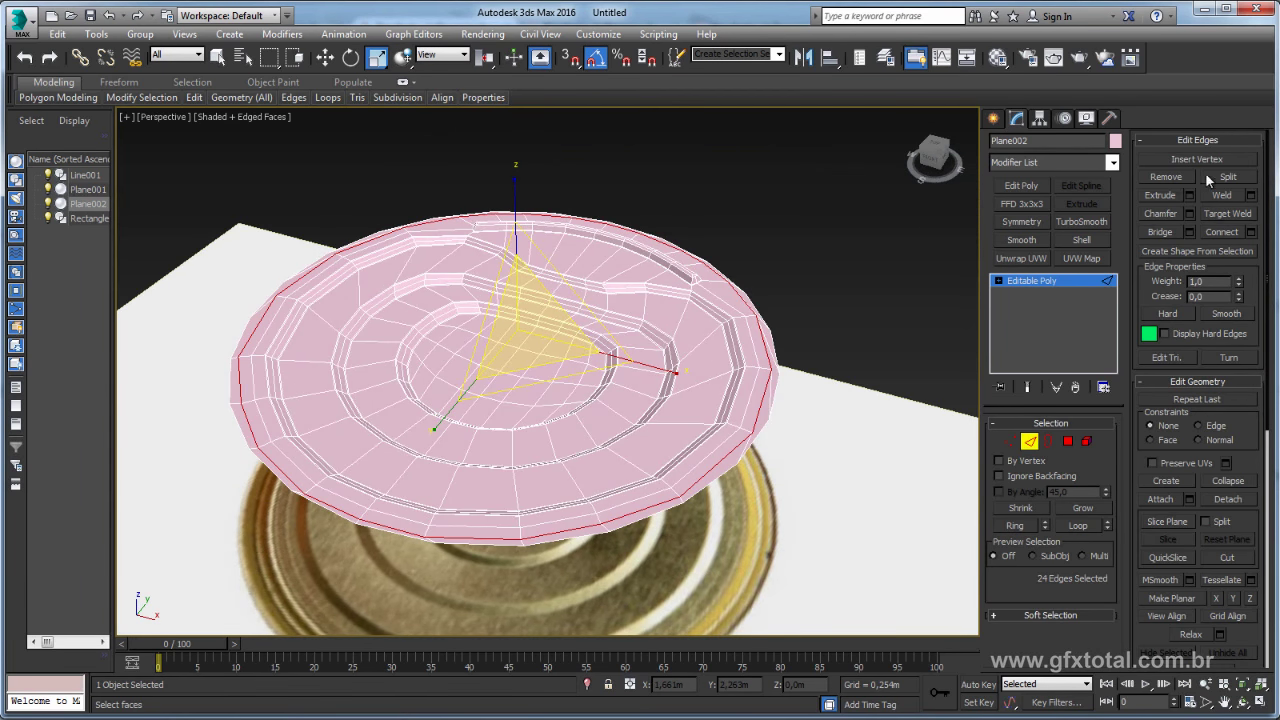
left_click(1169, 176)
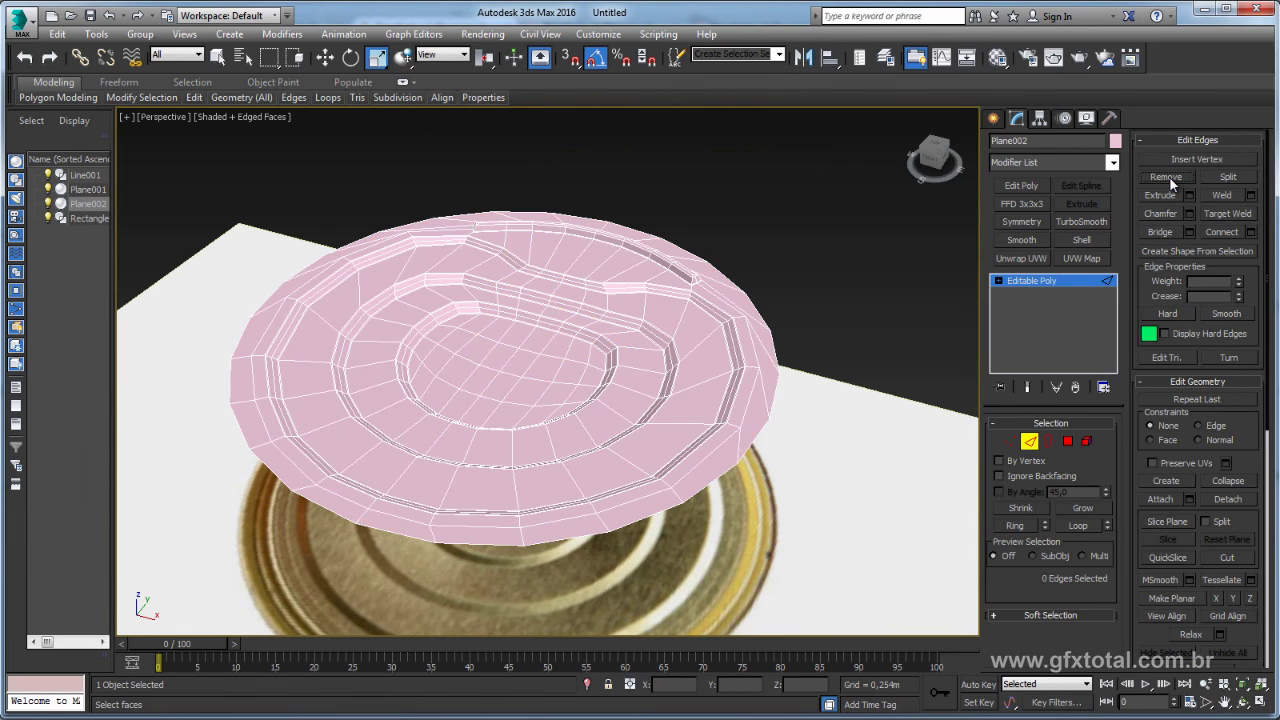
mouse_move(926, 303)
middle_mouse_down("alt")
mouse_move(769, 339)
mouse_move(772, 362)
middle_mouse_up("alt")
- Box-select the lid's outer border and scale it outward
left_click(1048, 441)
left_click_drag(777, 243, 686, 290)
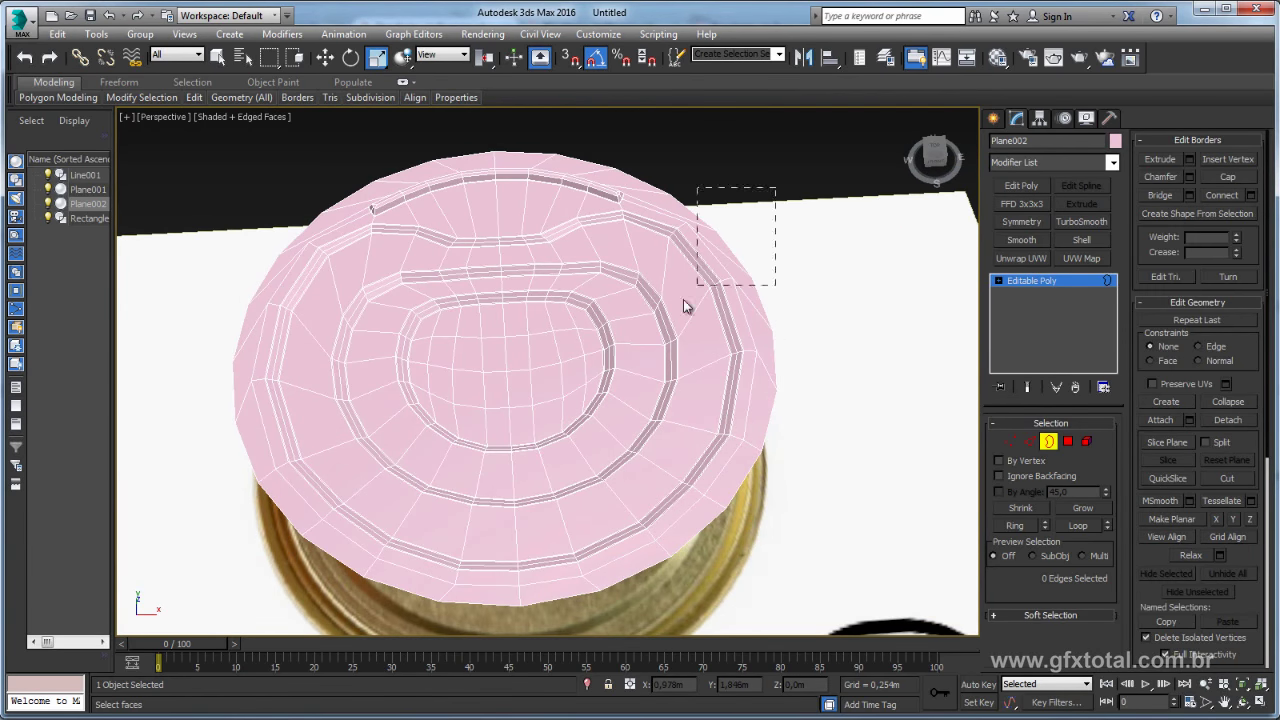
mouse_move(744, 320)
middle_mouse_down("alt")
mouse_move(742, 272)
mouse_move(746, 297)
mouse_move(643, 300)
middle_mouse_up("alt")
left_click_drag(481, 325, 485, 327)
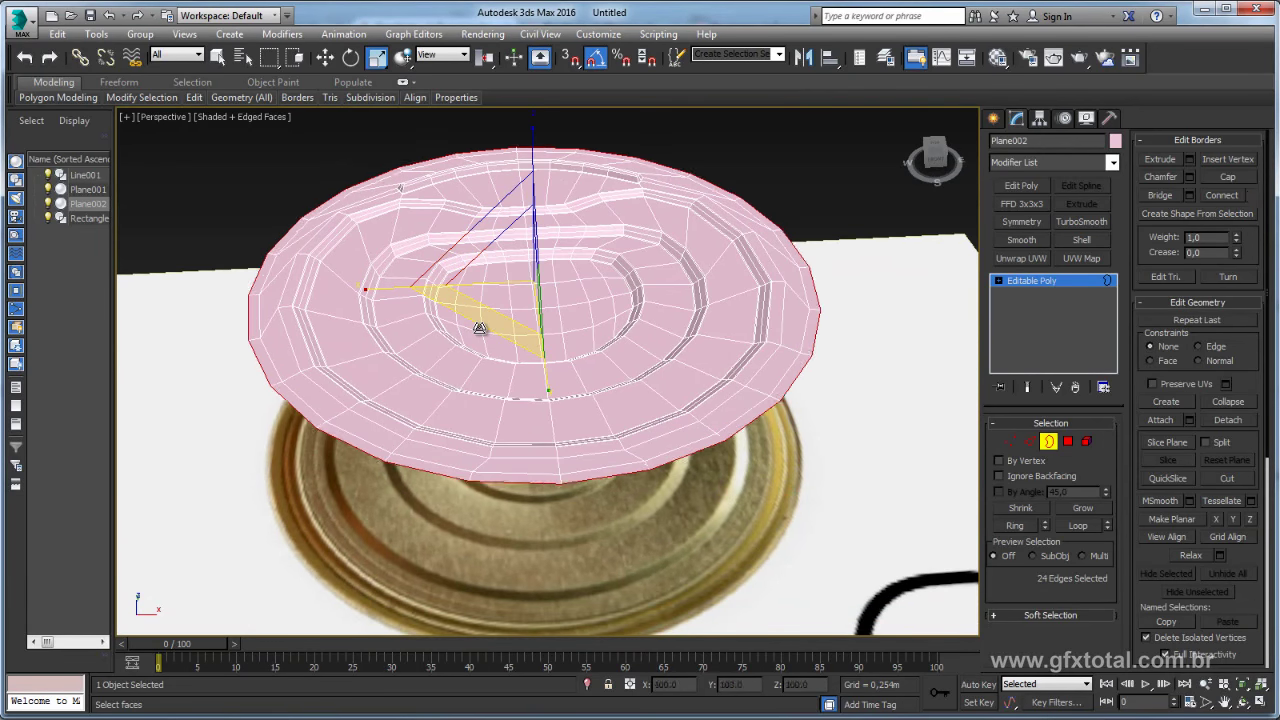
middle_click_drag(485, 327, 548, 233, "alt")
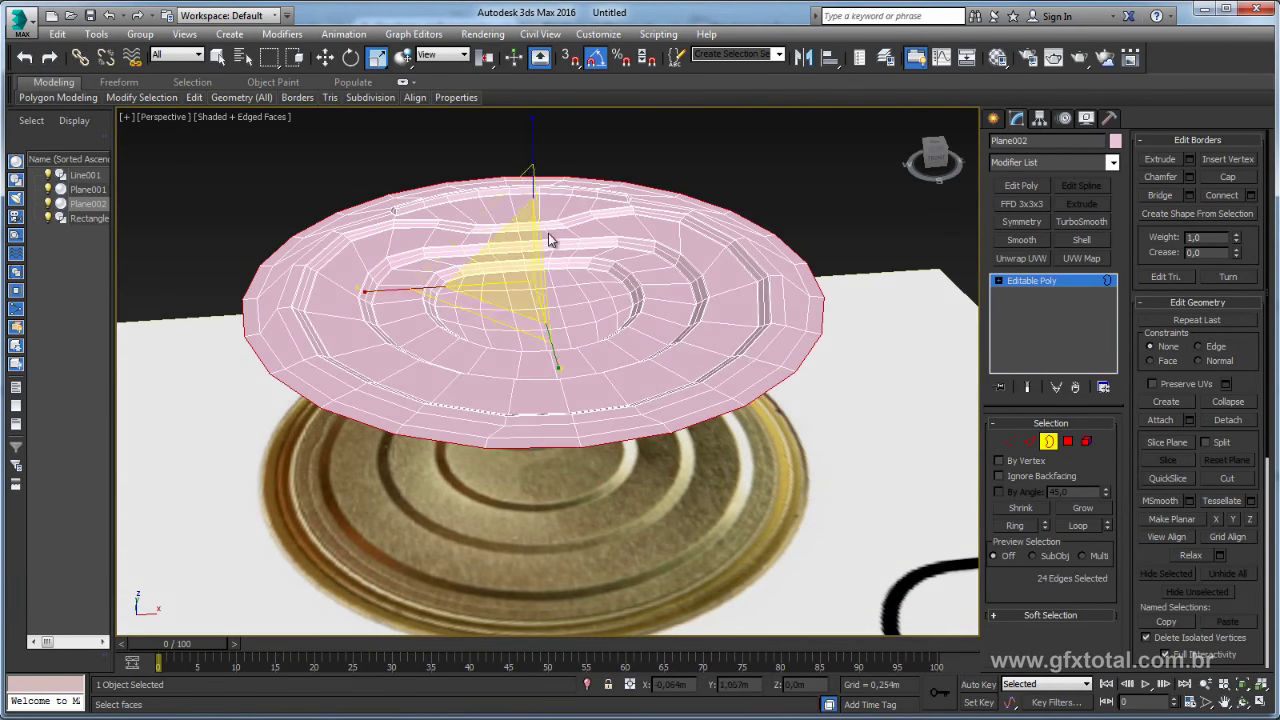
- Lower the outer border slightly in Z and widen it a little to form a lip
key("w")
mouse_move(534, 176)
left_mouse_down()
mouse_move(534, 189)
mouse_move(534, 173)
left_mouse_up()
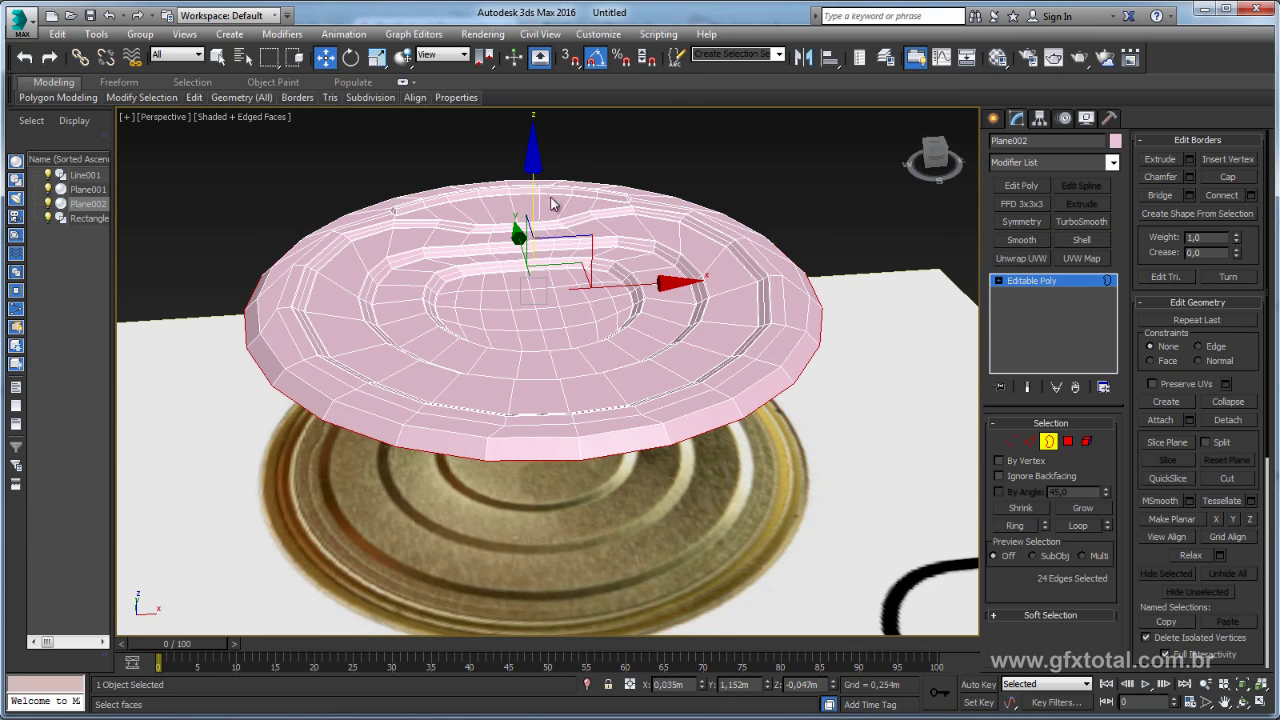
mouse_move(551, 203)
middle_mouse_down("alt")
mouse_move(606, 219)
mouse_move(613, 284)
mouse_move(582, 323)
middle_mouse_up("alt")
scroll(613, 284, "up", 5)
scroll(613, 286, "down", 5)
key("e")
key("r")
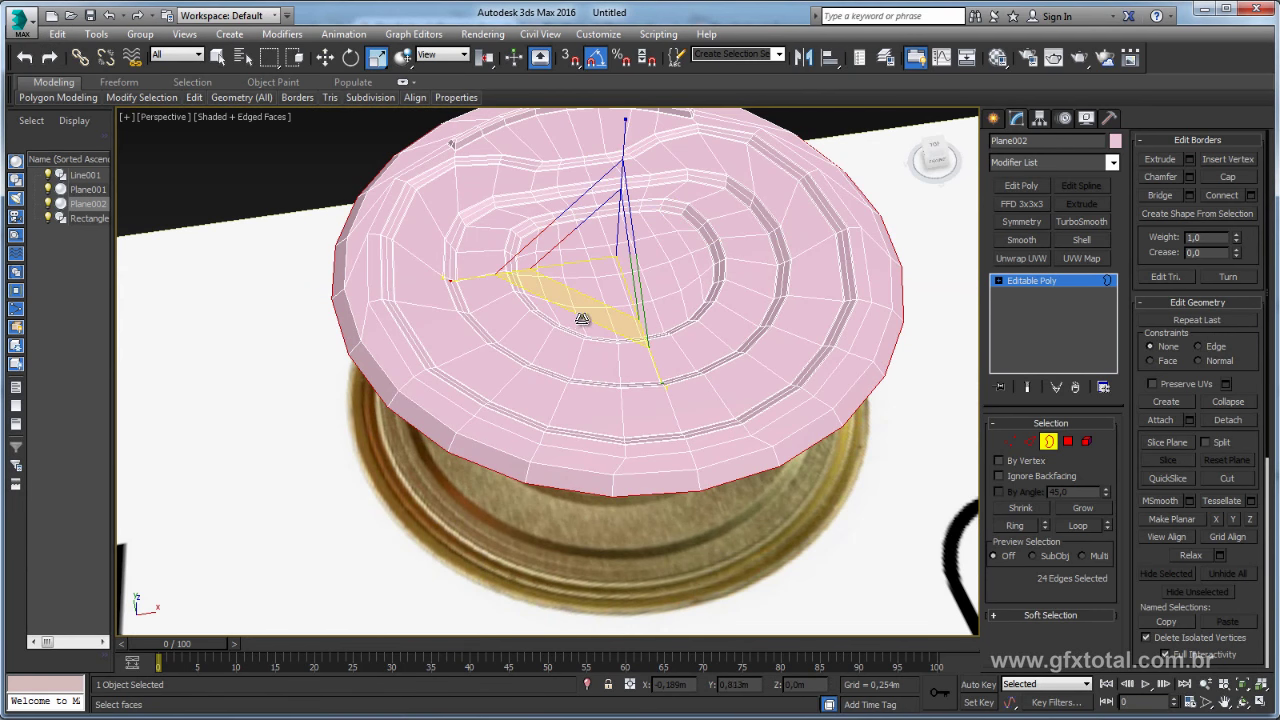
left_click_drag(582, 320, 580, 317)
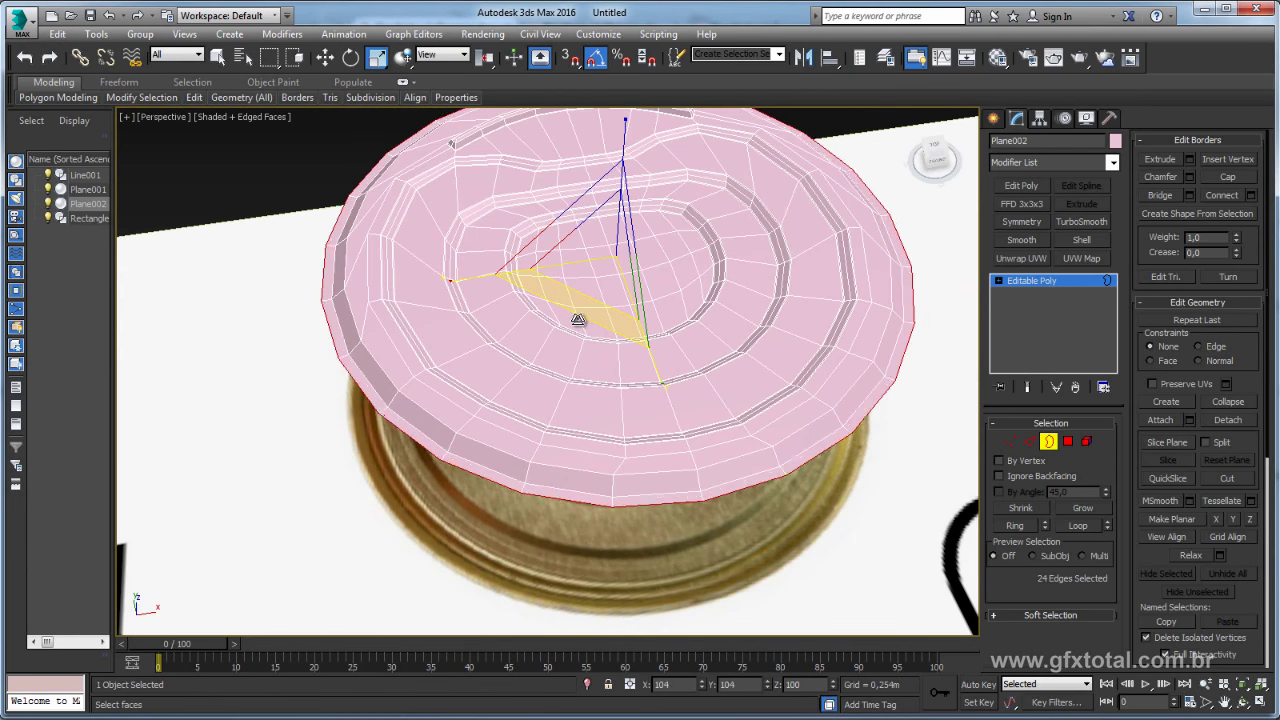
- Ring-select a rim edge and Connect it with 3 segments and Pinch 2, then exit edge level
left_click(1025, 441)
scroll(367, 370, "up", 3)
scroll(365, 356, "up", 2)
scroll(340, 322, "down", 2)
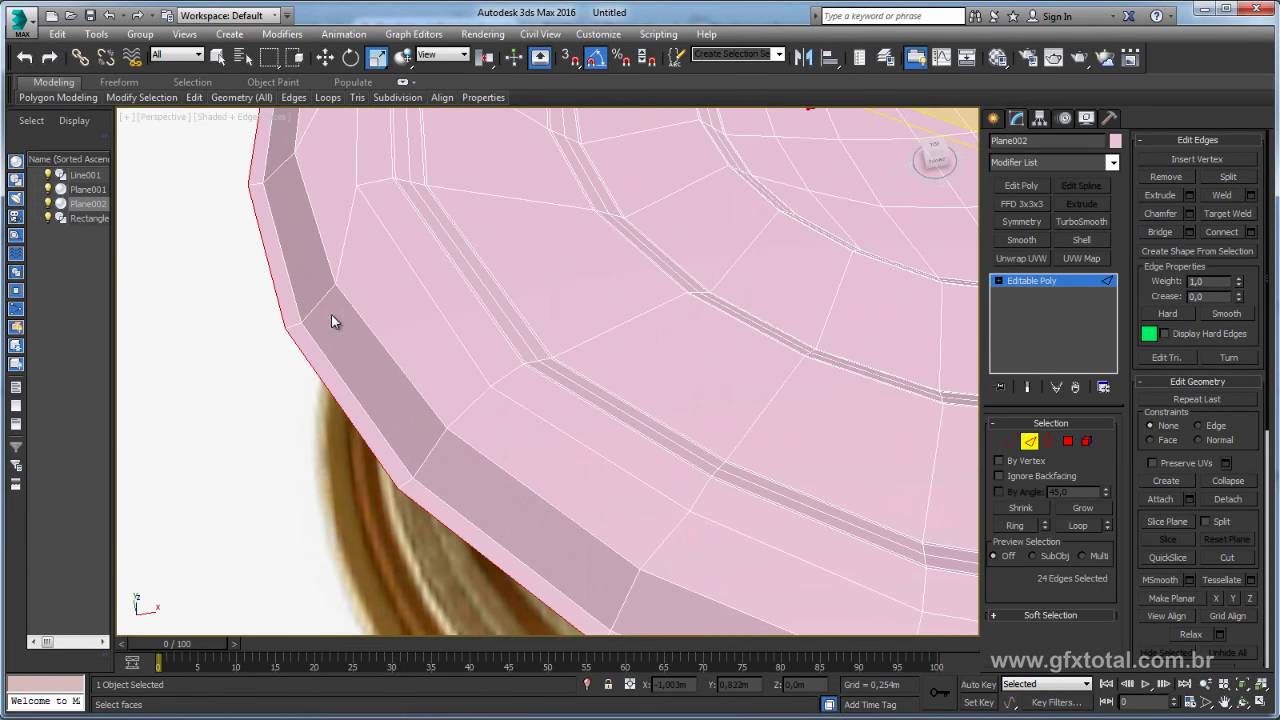
left_click(316, 306)
left_click(1016, 524)
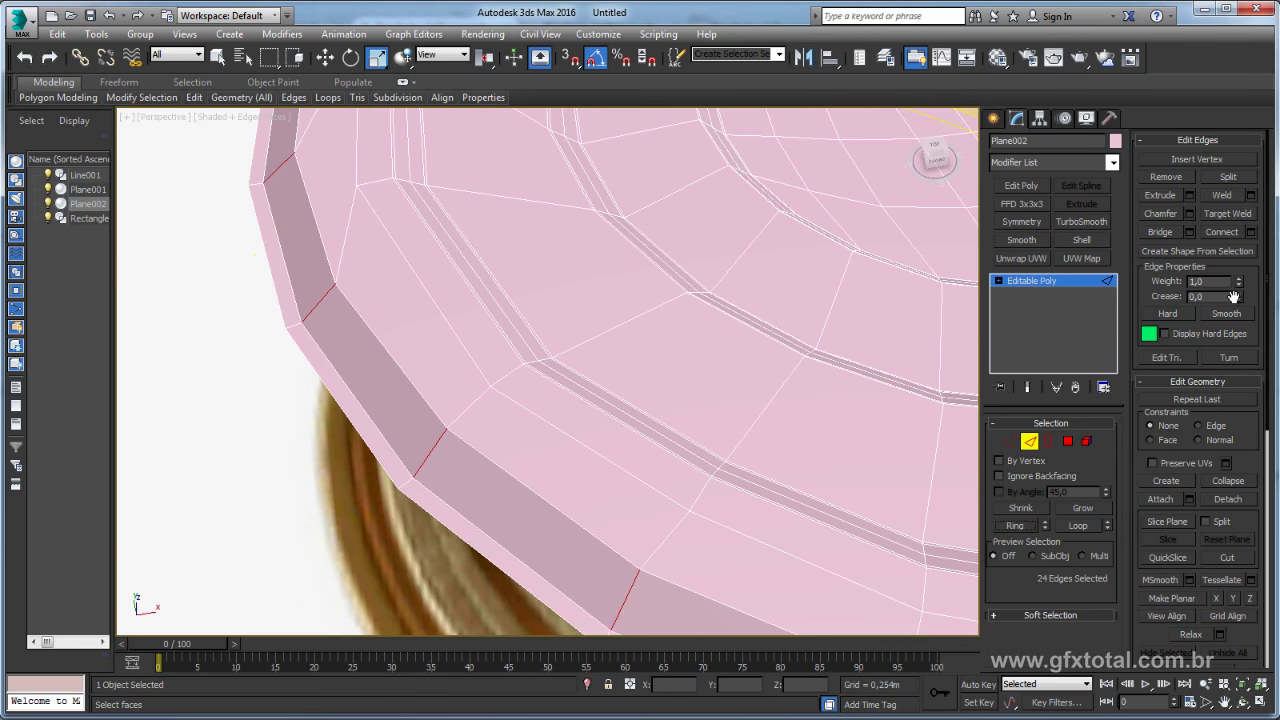
left_click(1252, 232)
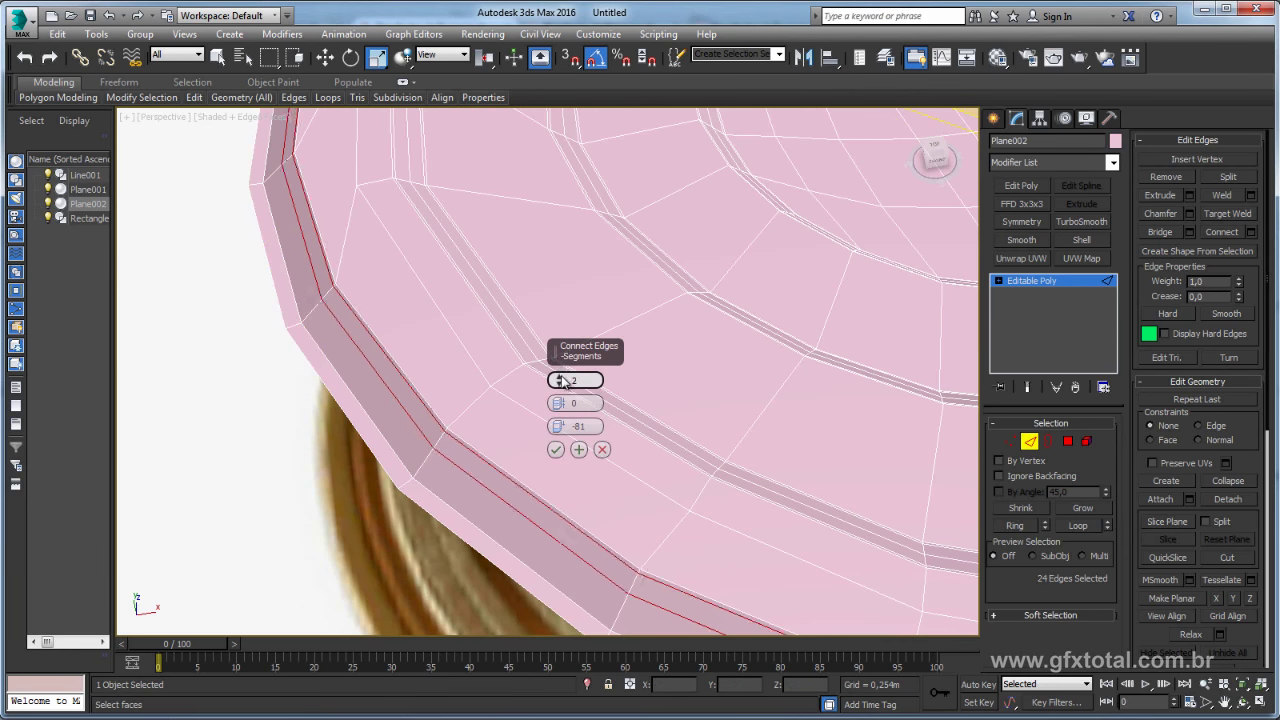
mouse_move(558, 380)
left_mouse_down()
mouse_move(560, 400)
mouse_move(566, 236)
left_mouse_up()
left_click(559, 448)
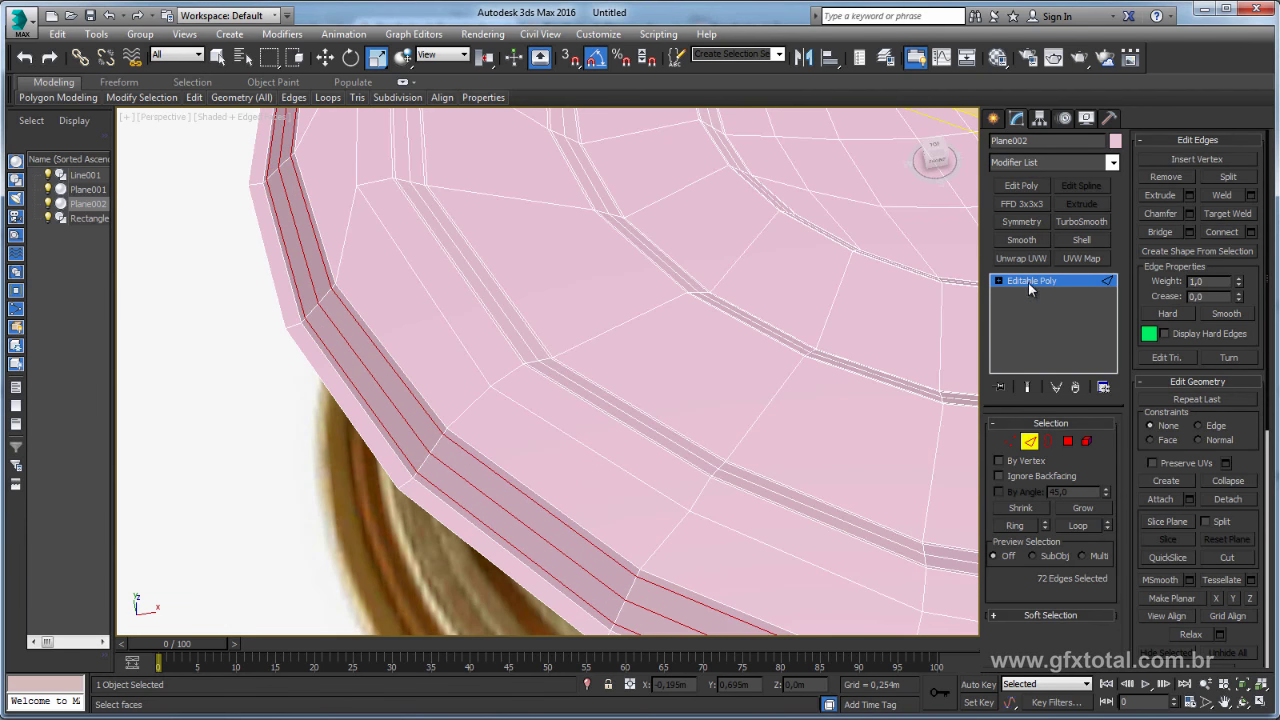
left_click(1028, 283)
scroll(557, 360, "down", 10)
- Apply TurboSmooth to the lid and hide the wireframe edges with F4
left_click(1094, 223)
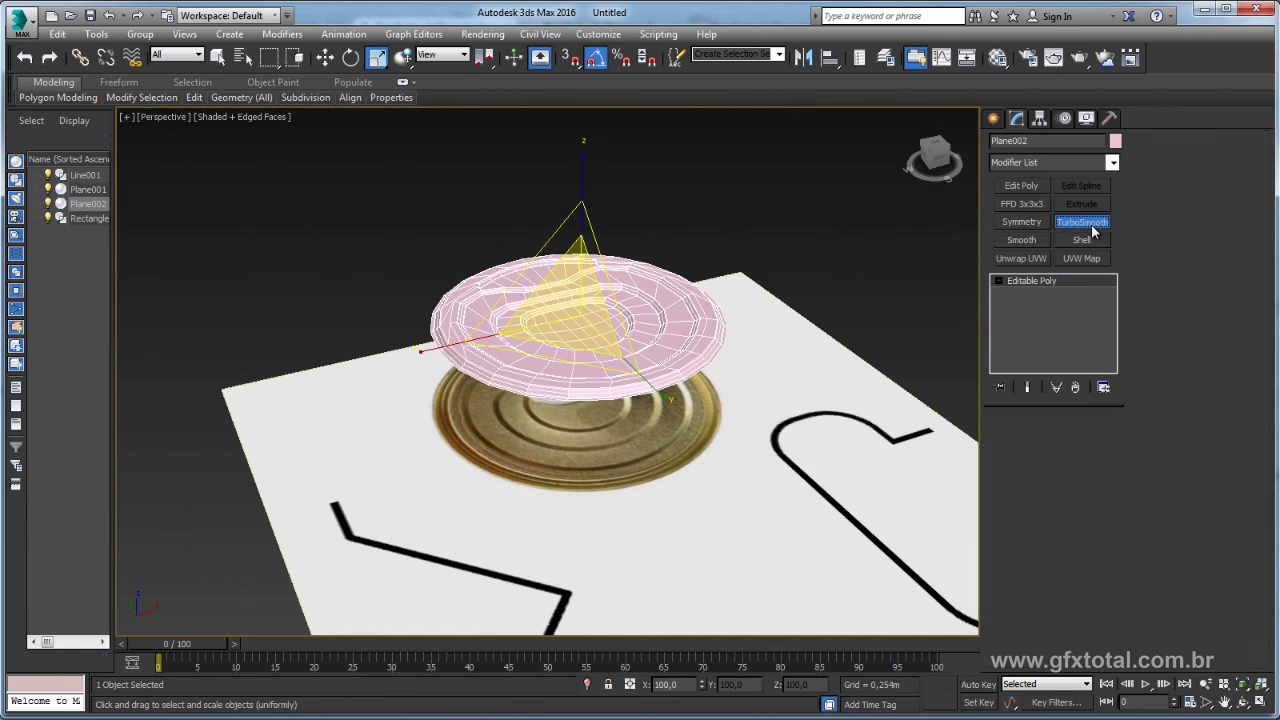
left_click(874, 272)
key("F4")
mouse_move(874, 272)
middle_mouse_down("alt")
mouse_move(760, 363)
mouse_move(770, 382)
middle_mouse_up("alt")
scroll(770, 382, "up", 5)
scroll(666, 422, "up", 3)
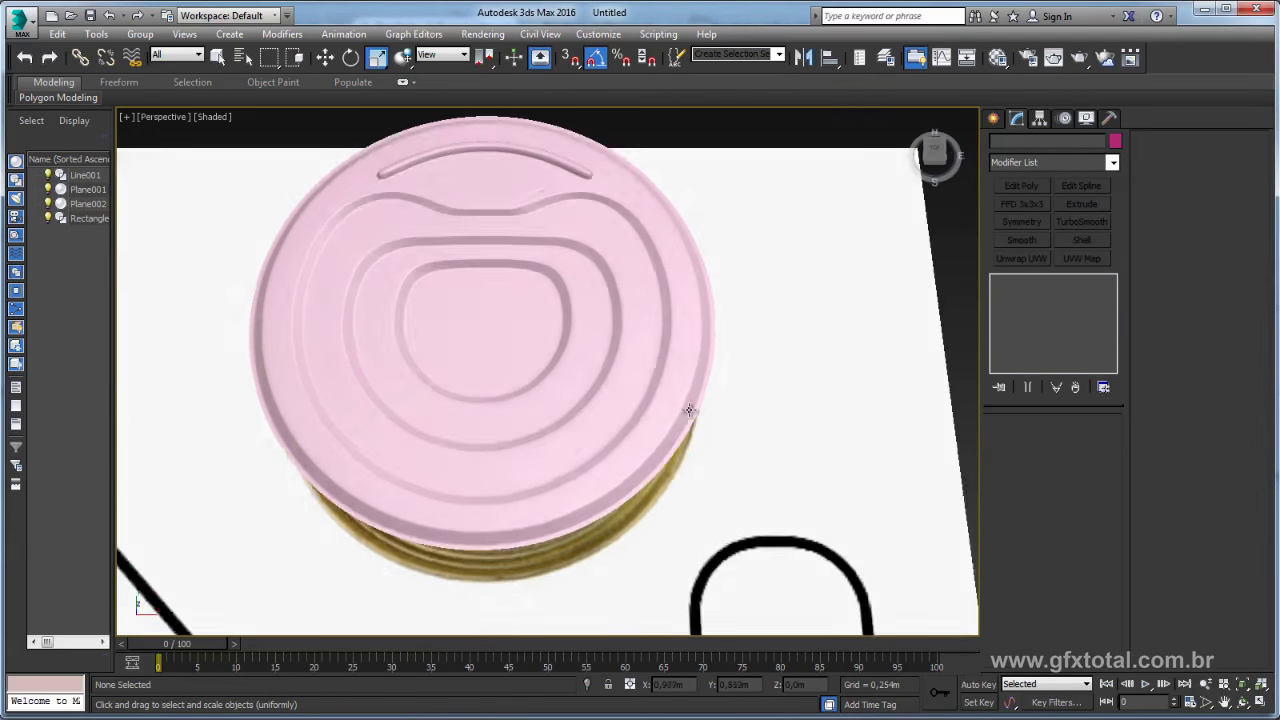
mouse_move(666, 422)
middle_mouse_down("alt")
mouse_move(607, 400)
mouse_move(640, 300)
mouse_move(571, 335)
middle_mouse_up("alt")
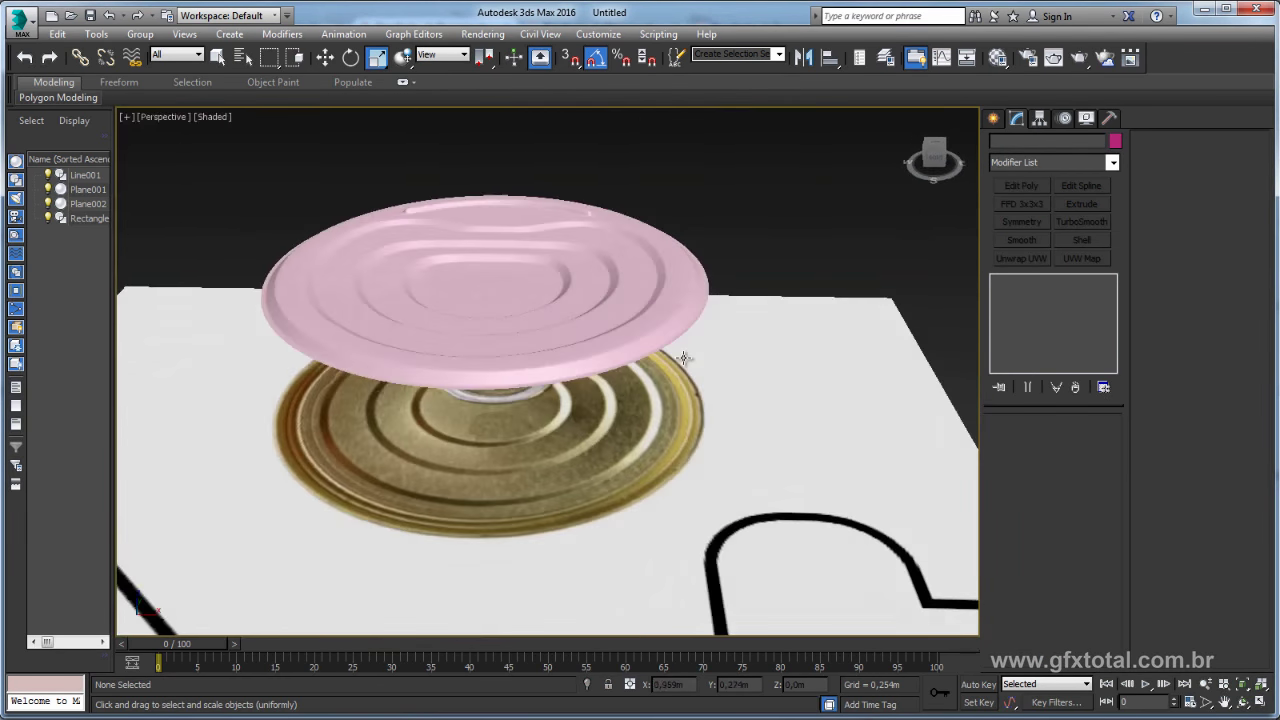
- Move the pink lid down below the can photo and zoom into the Top view
left_click(571, 334)
middle_click_drag(576, 430, 588, 407, "alt")
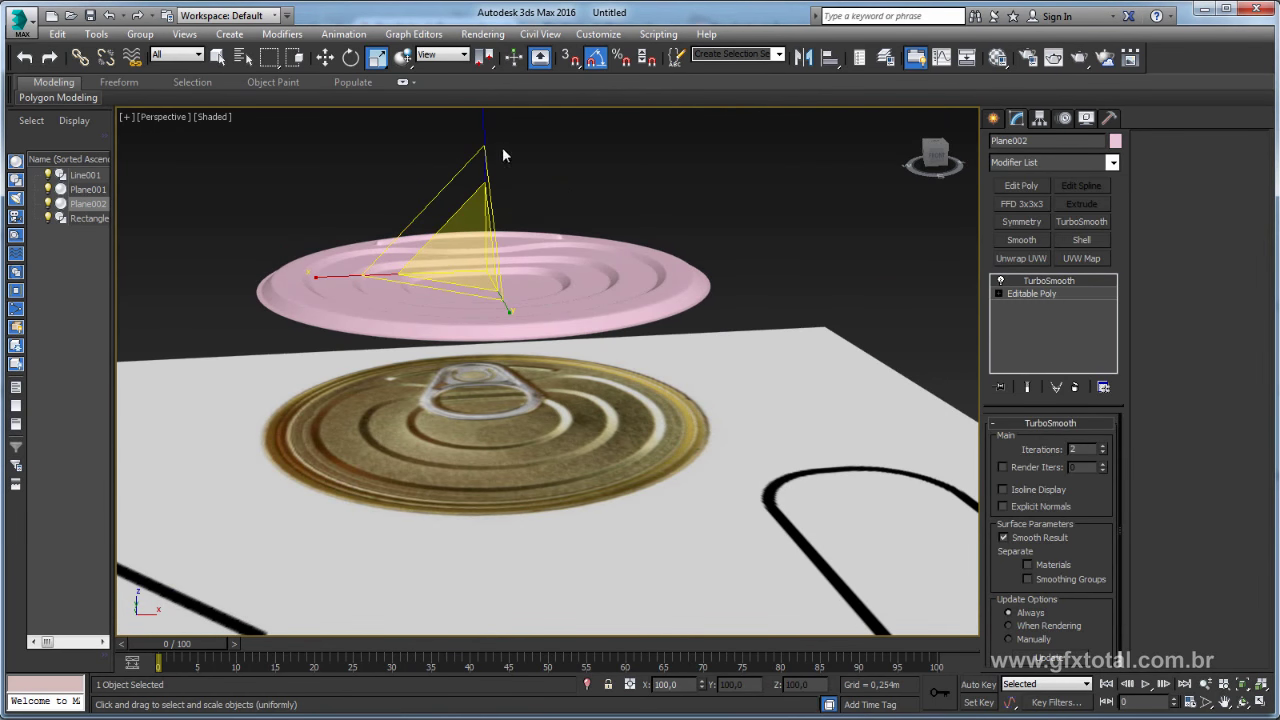
key("w")
left_click_drag(486, 140, 480, 345)
middle_click_drag(480, 345, 485, 390, "alt")
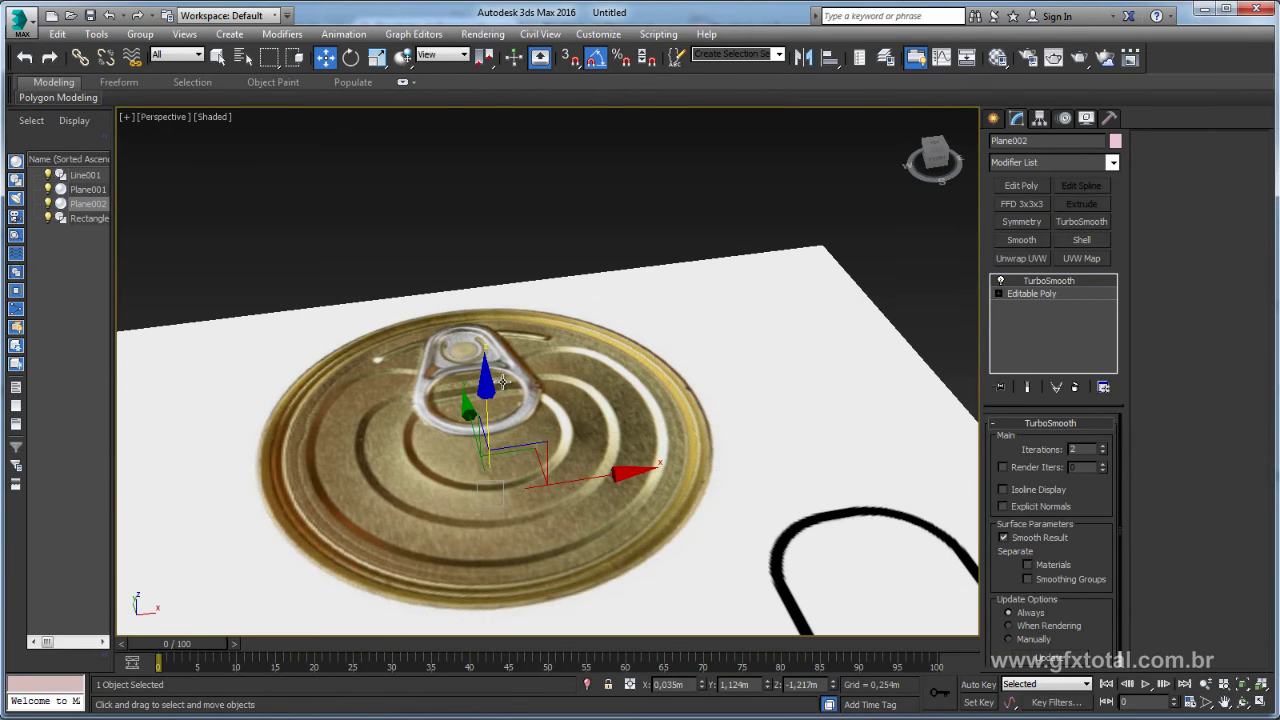
key("t")
scroll(594, 391, "up", 5)
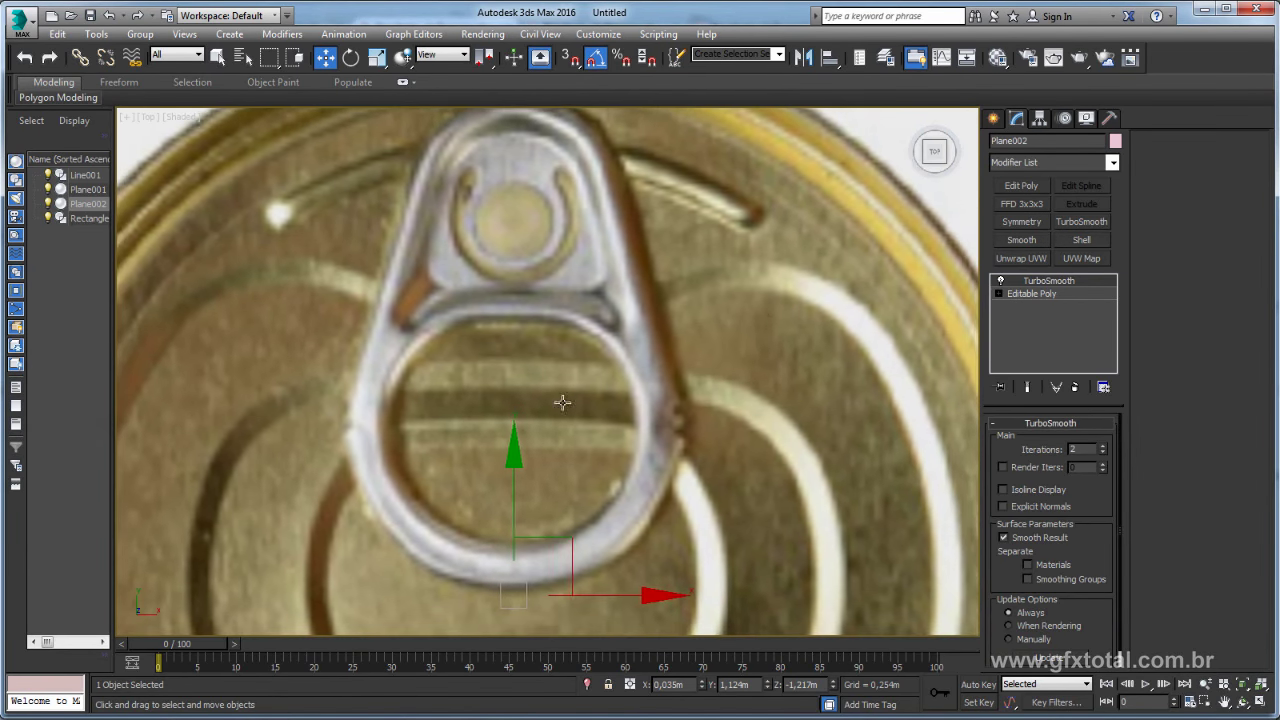
- Draw a small plane over the pull-tab ring's bottom band and bring up its right-click menu
left_click(993, 119)
left_click(1078, 287)
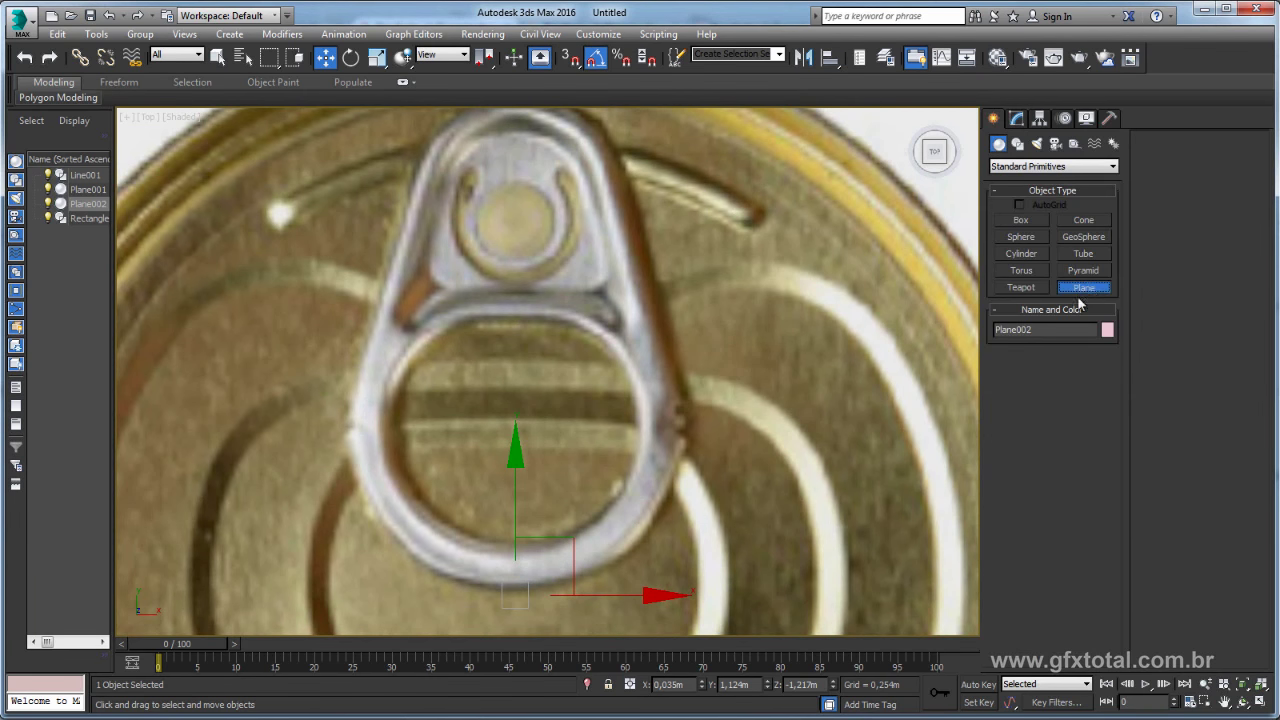
scroll(606, 530, "up", 2)
scroll(578, 491, "up", 2)
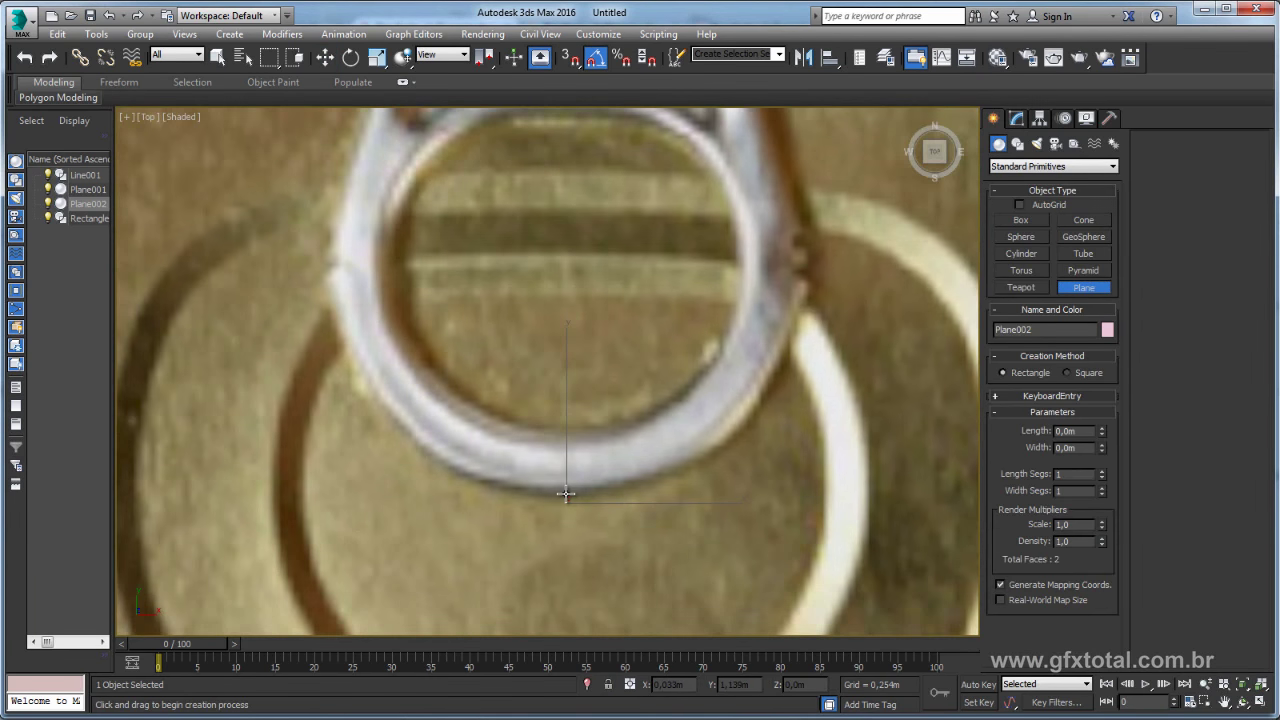
mouse_move(566, 494)
left_mouse_down()
mouse_move(478, 425)
mouse_move(530, 430)
left_mouse_up()
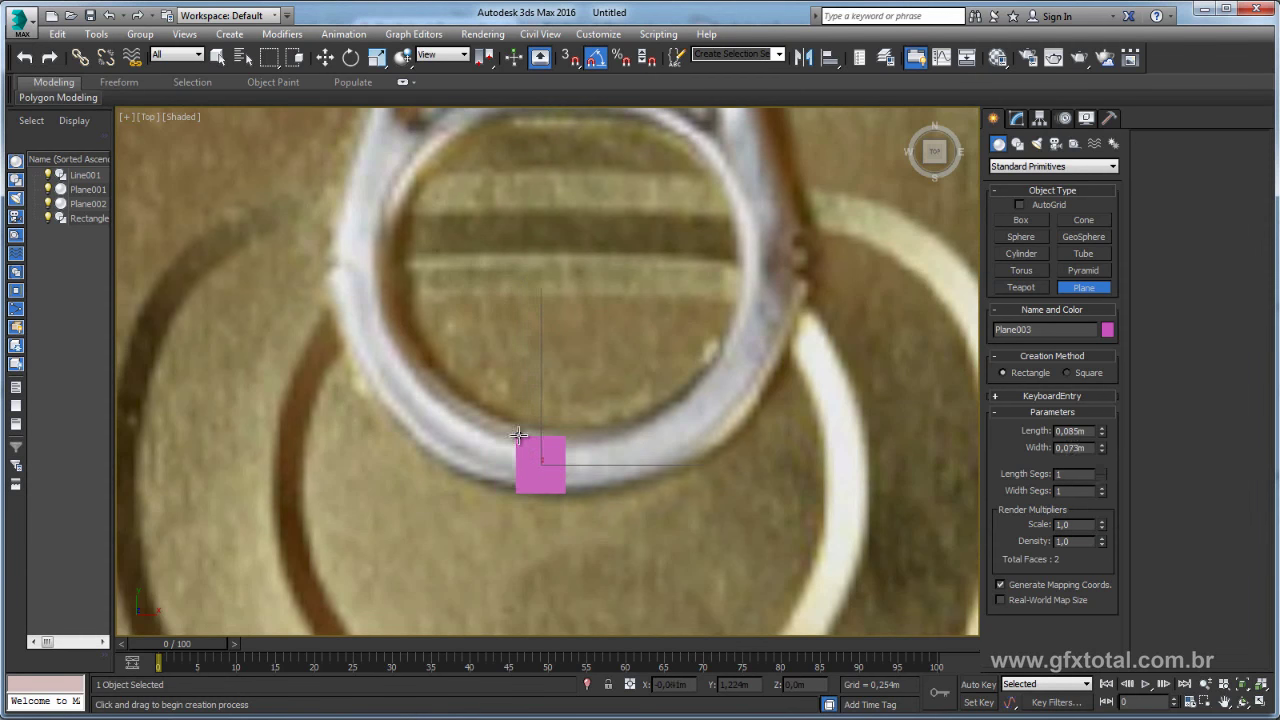
key("w")
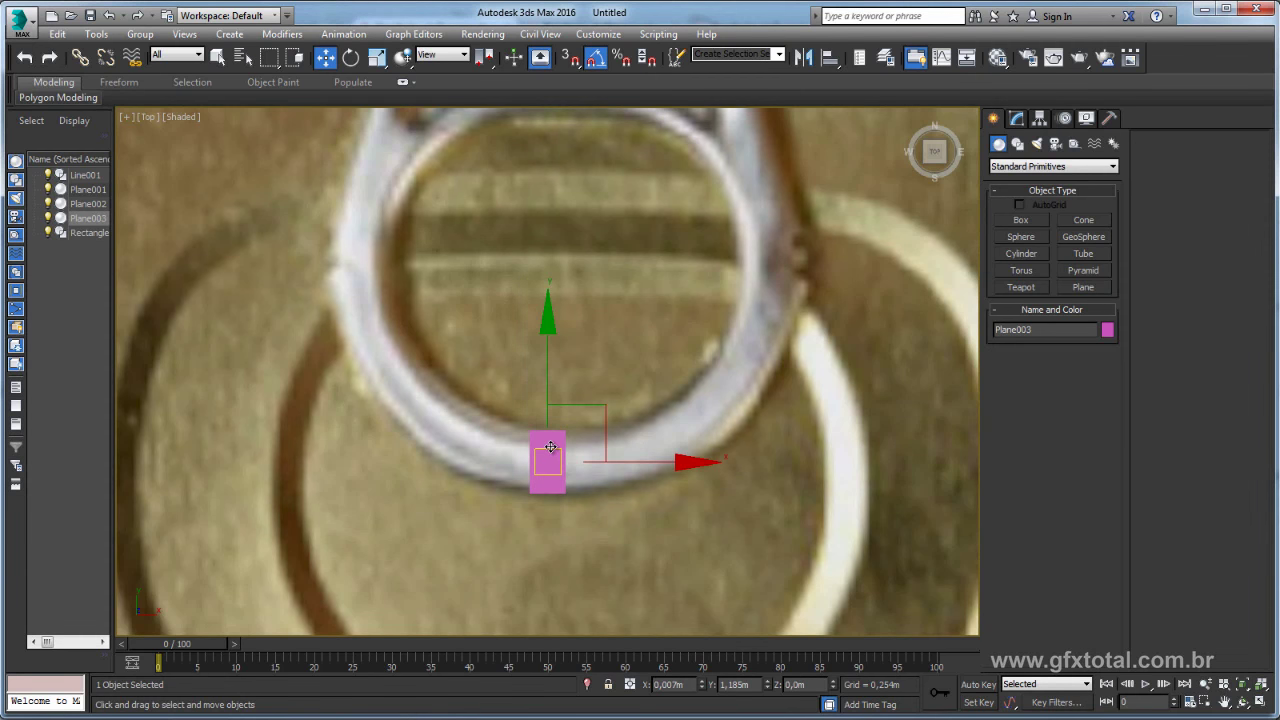
key("F4")
middle_click_drag(756, 374, 764, 376)
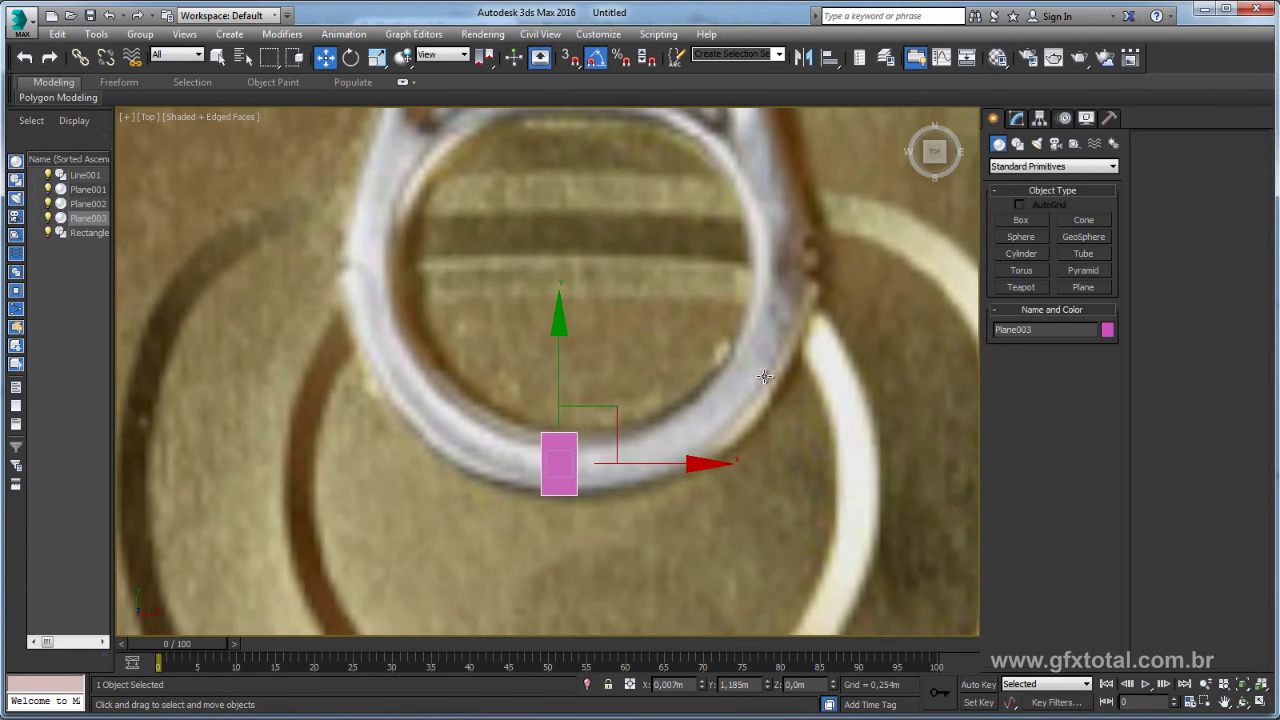
right_click(556, 459)
- Convert the plane to Editable Poly and extrude its top edge up-left, rotated horizontal
left_click(755, 605)
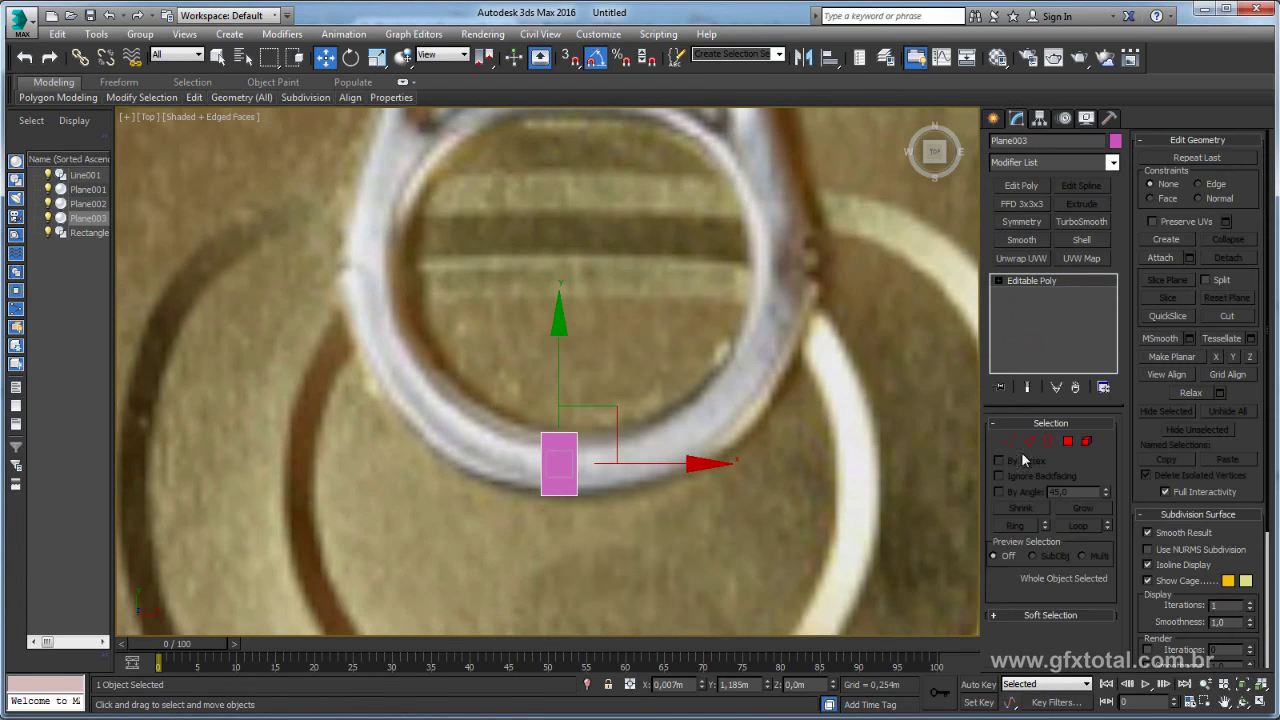
left_click(1028, 441)
left_click(542, 463)
middle_click_drag(598, 407, 626, 487)
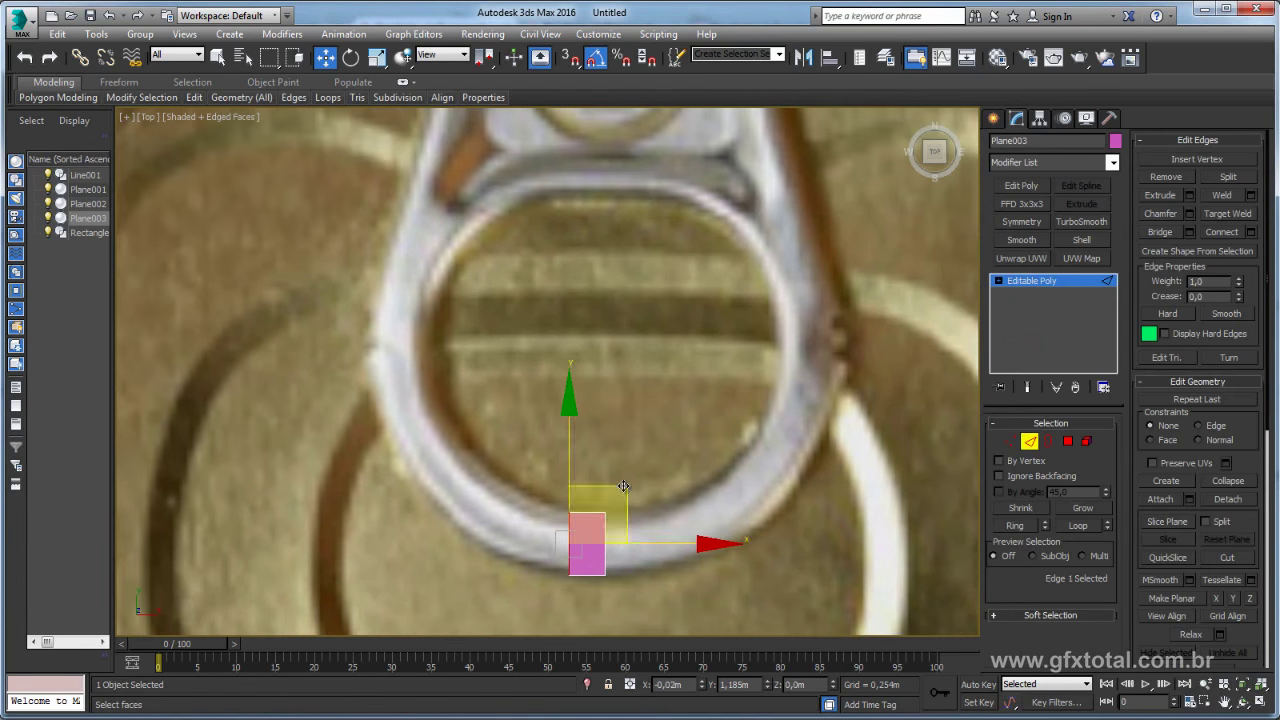
left_click_drag(626, 487, 444, 316, "shift")
key("e")
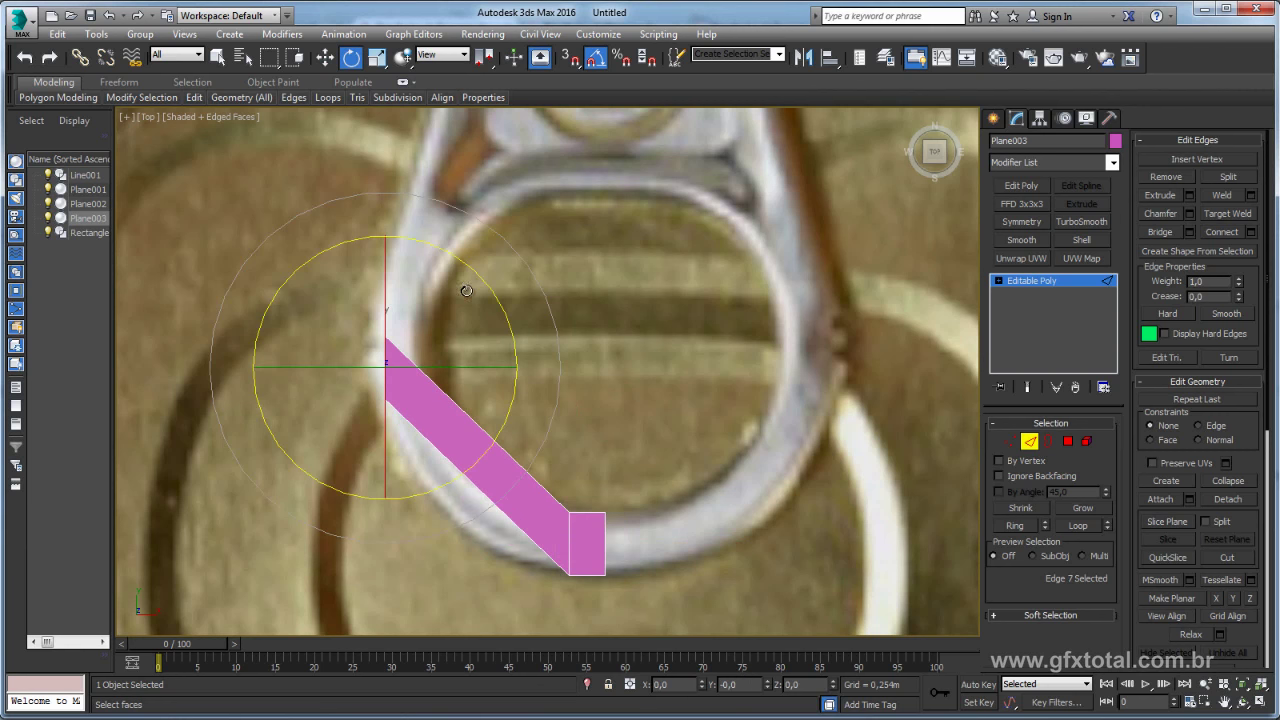
mouse_move(469, 275)
left_mouse_down()
mouse_move(511, 343)
mouse_move(430, 318)
left_mouse_up()
key("w")
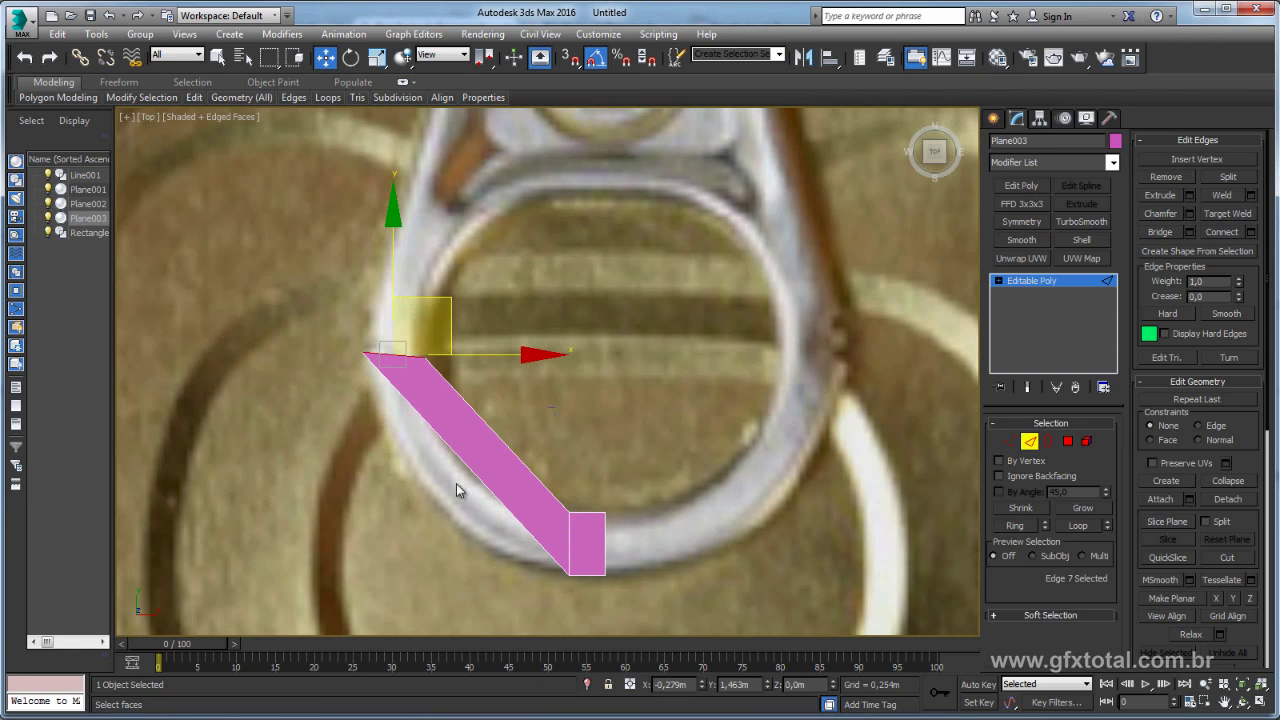
- Connect a middle edge across the strip and move it to bend the strip
left_click(456, 483, "ctrl")
left_click(1222, 231)
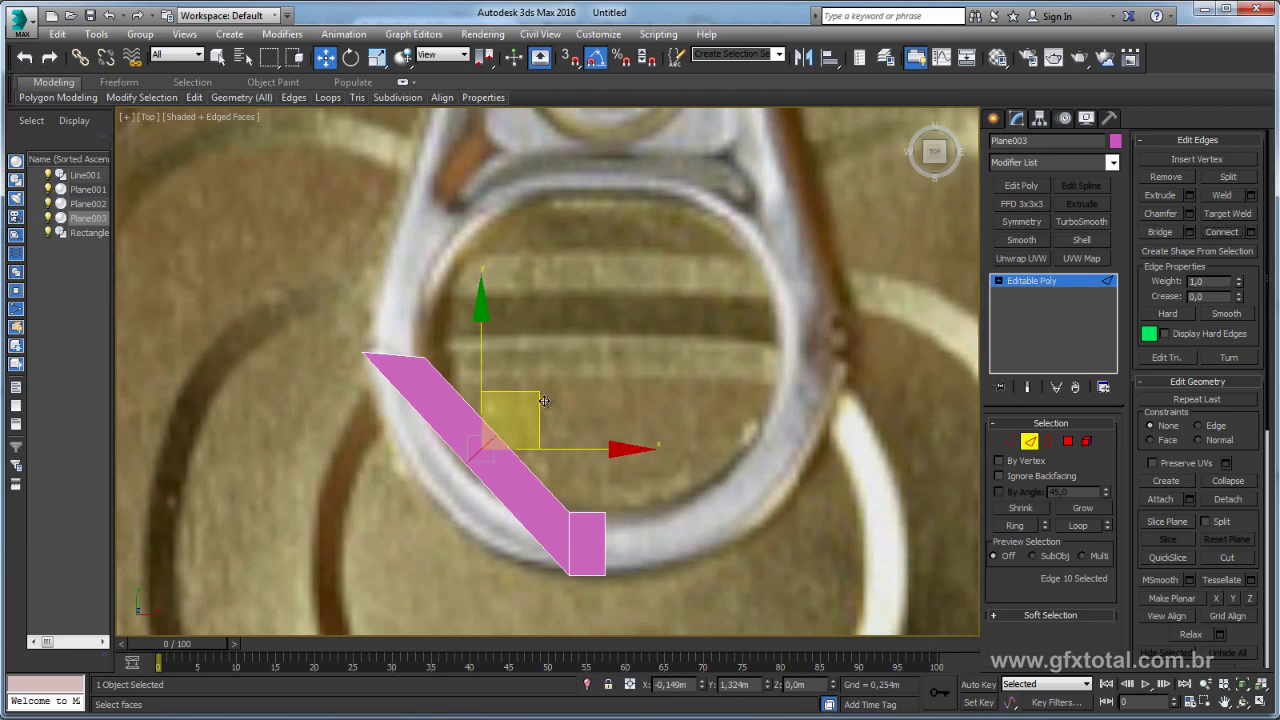
left_click_drag(534, 399, 495, 426)
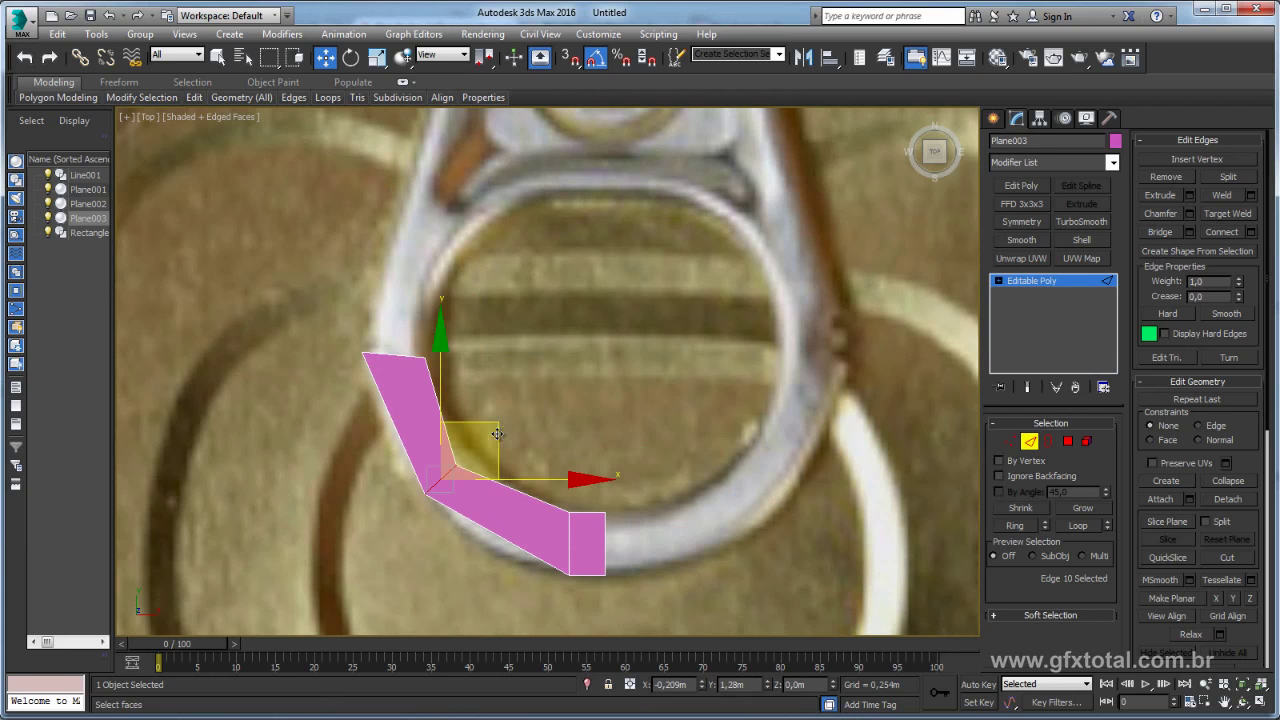
left_click(1010, 441)
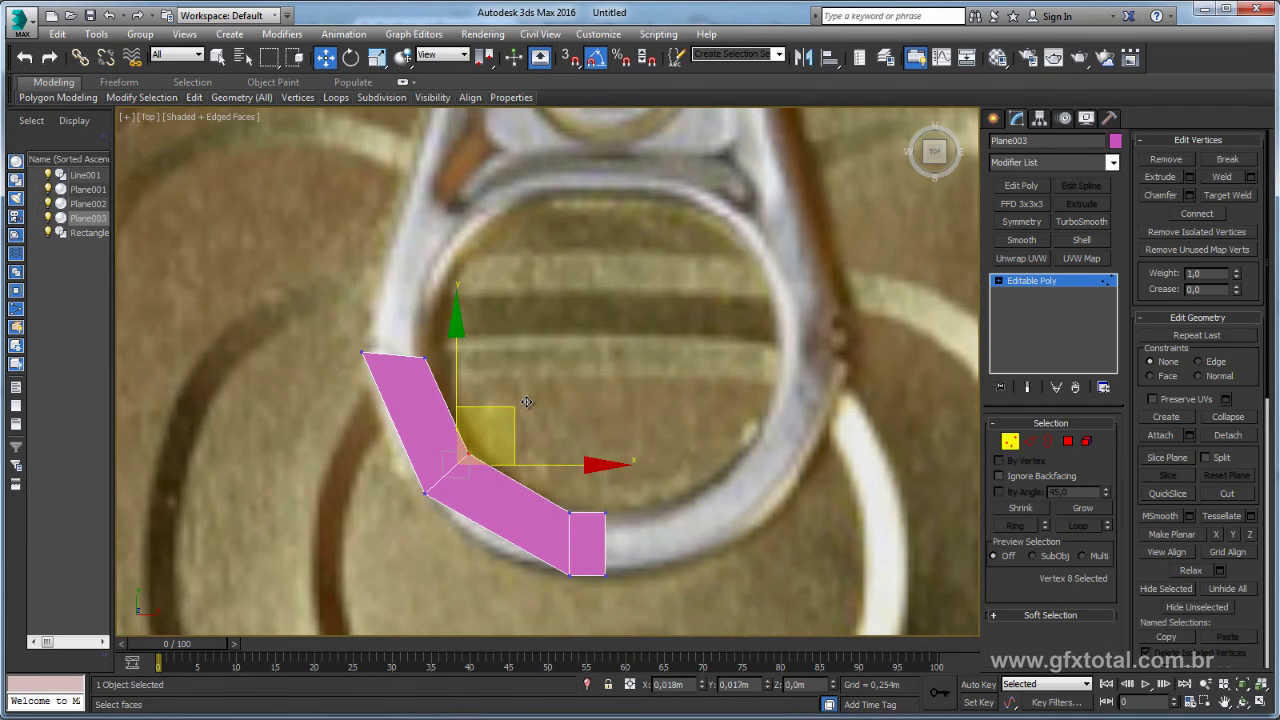
mouse_move(516, 409)
left_mouse_down()
mouse_move(526, 401)
mouse_move(373, 430)
left_mouse_up()
- Add more connecting edges and shift the new mid-strip vertices to follow the ring
left_click(1028, 441)
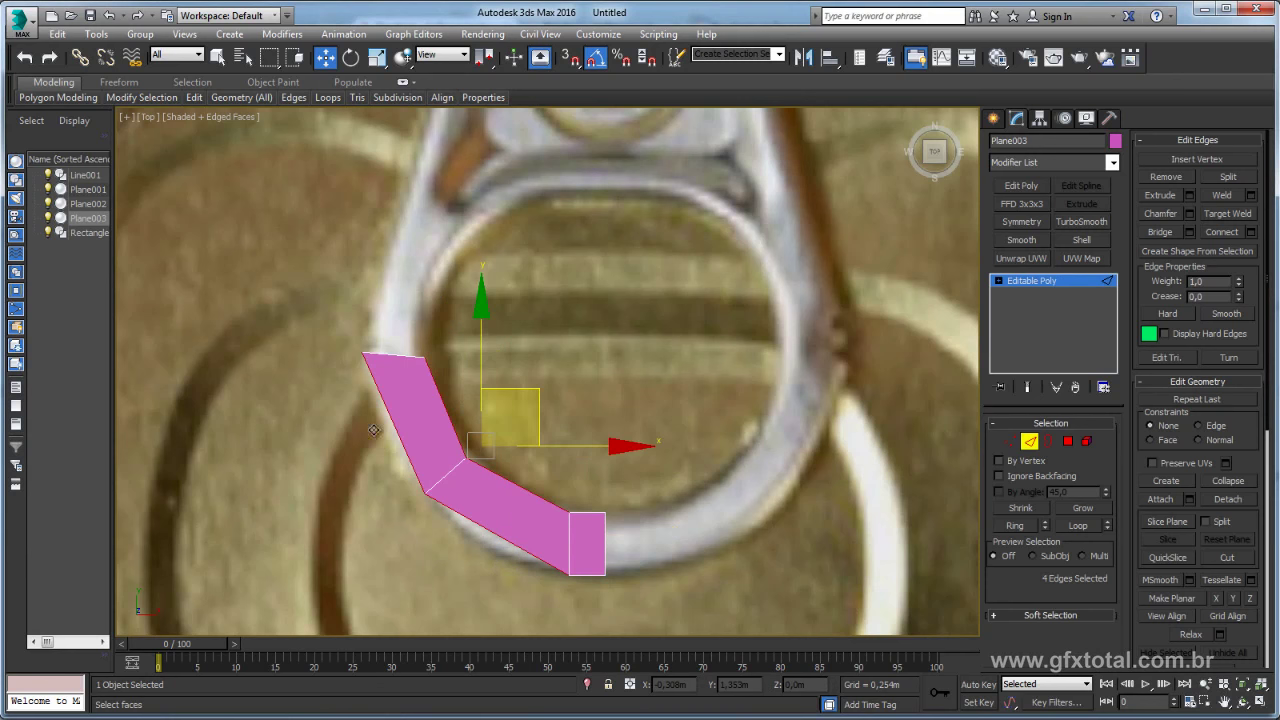
left_click(1223, 232)
left_click(1010, 441)
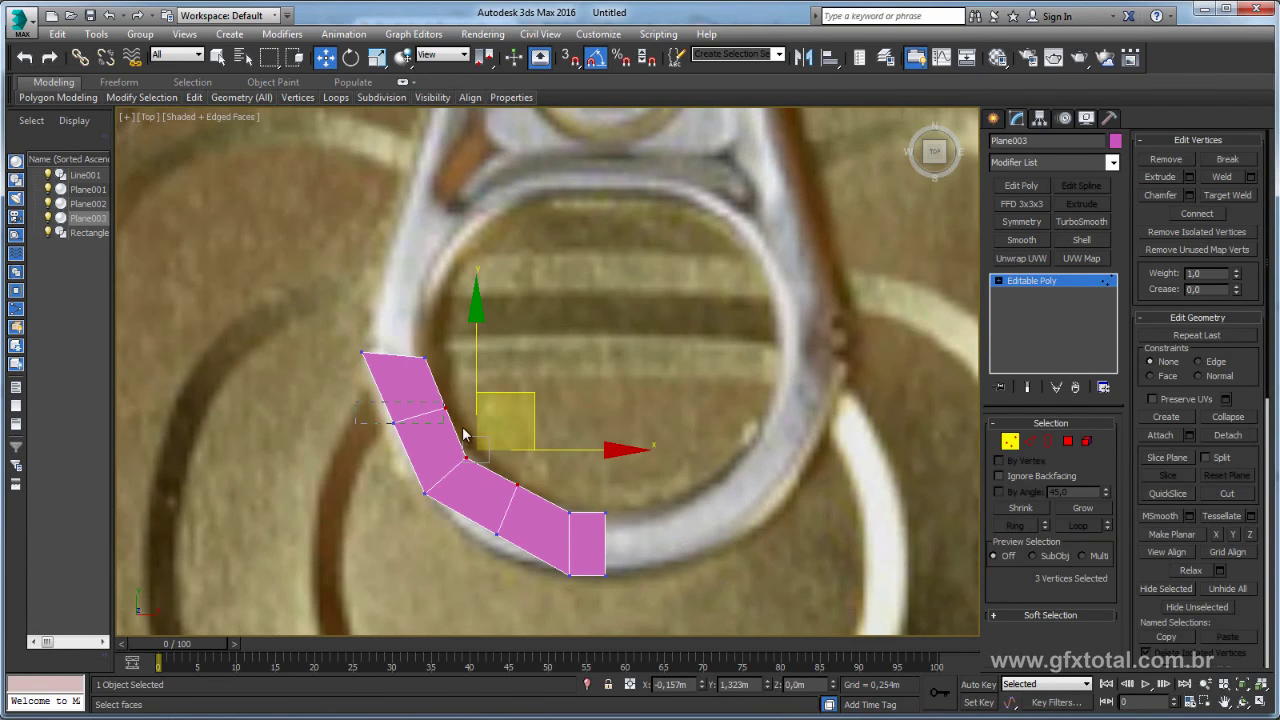
left_click_drag(463, 433, 383, 398)
left_click_drag(473, 362, 466, 365)
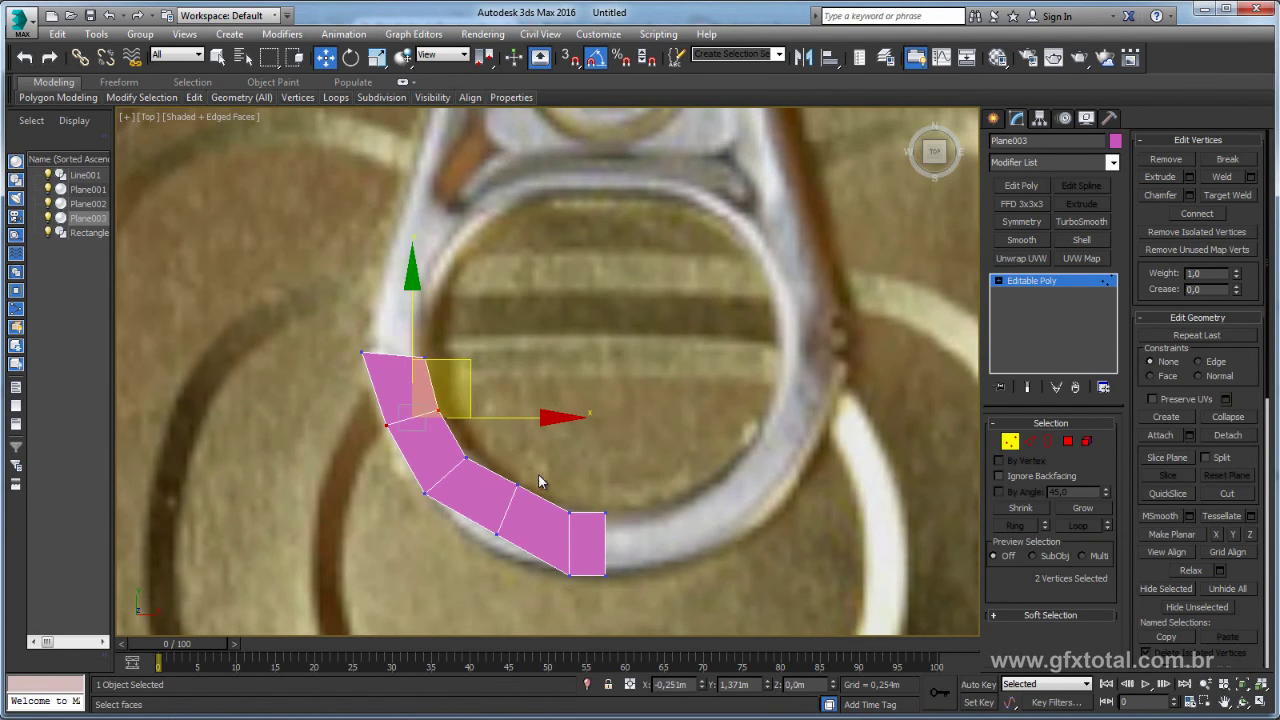
left_click_drag(476, 569, 477, 568)
left_click_drag(563, 455, 556, 467)
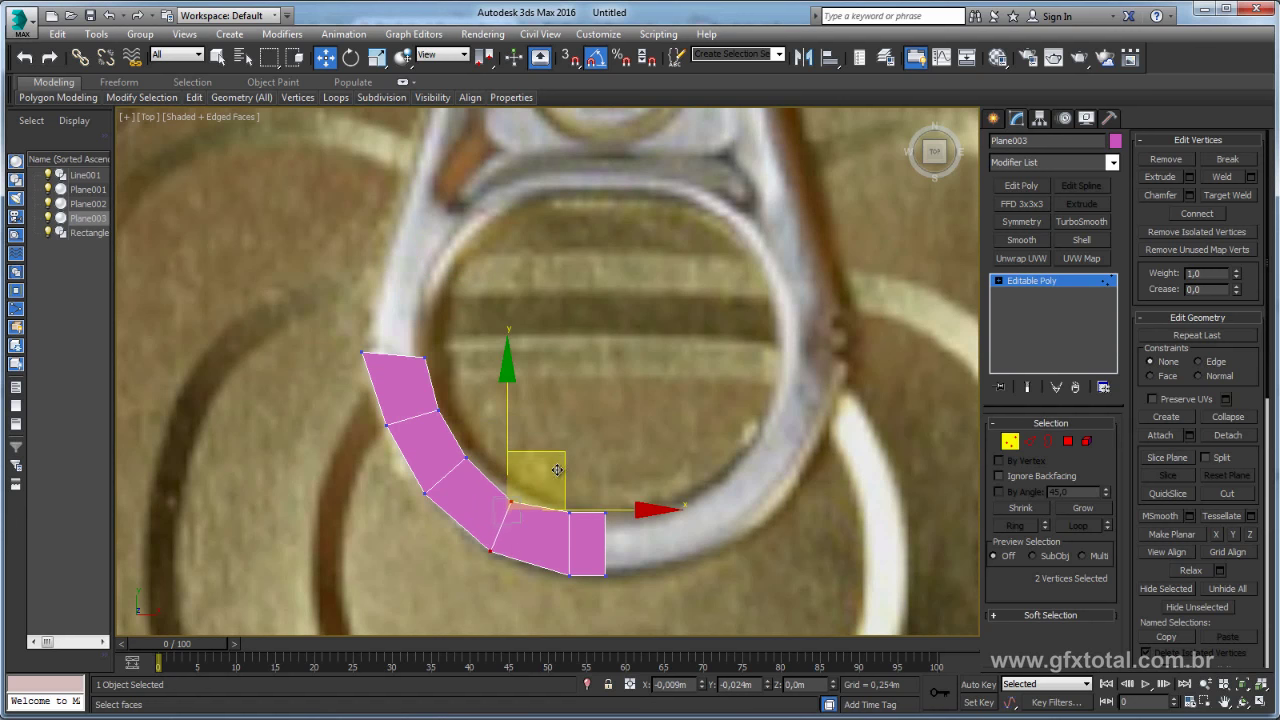
- Reposition the remaining strip vertices so the strip hugs the ring's lower-left band
left_click(570, 575)
left_click_drag(622, 520, 598, 511)
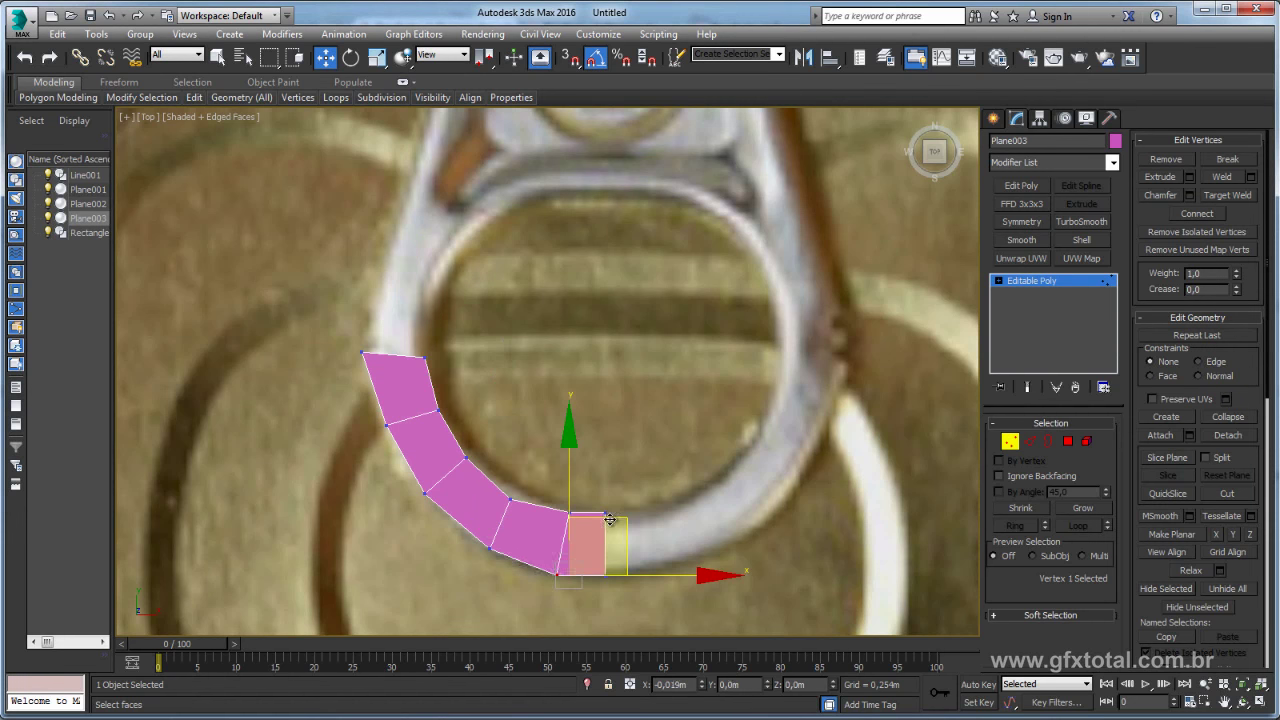
left_click(569, 513)
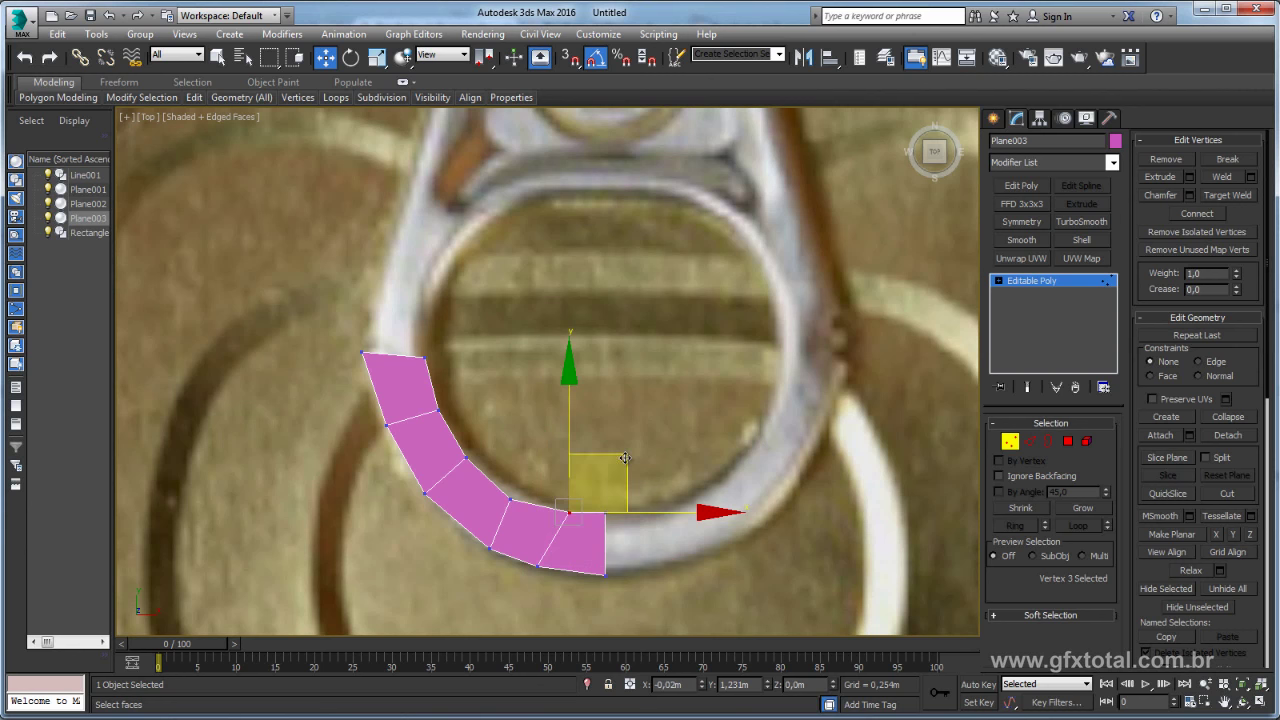
left_click_drag(626, 459, 610, 454)
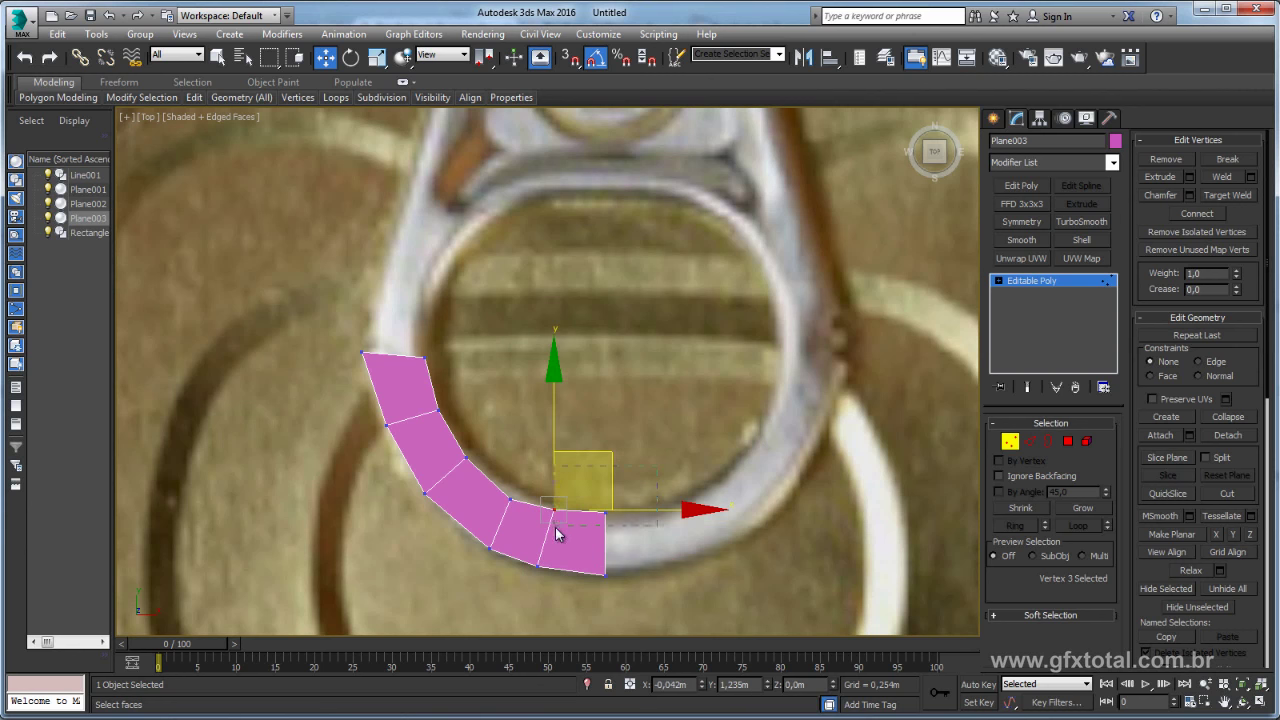
left_click_drag(557, 535, 612, 505)
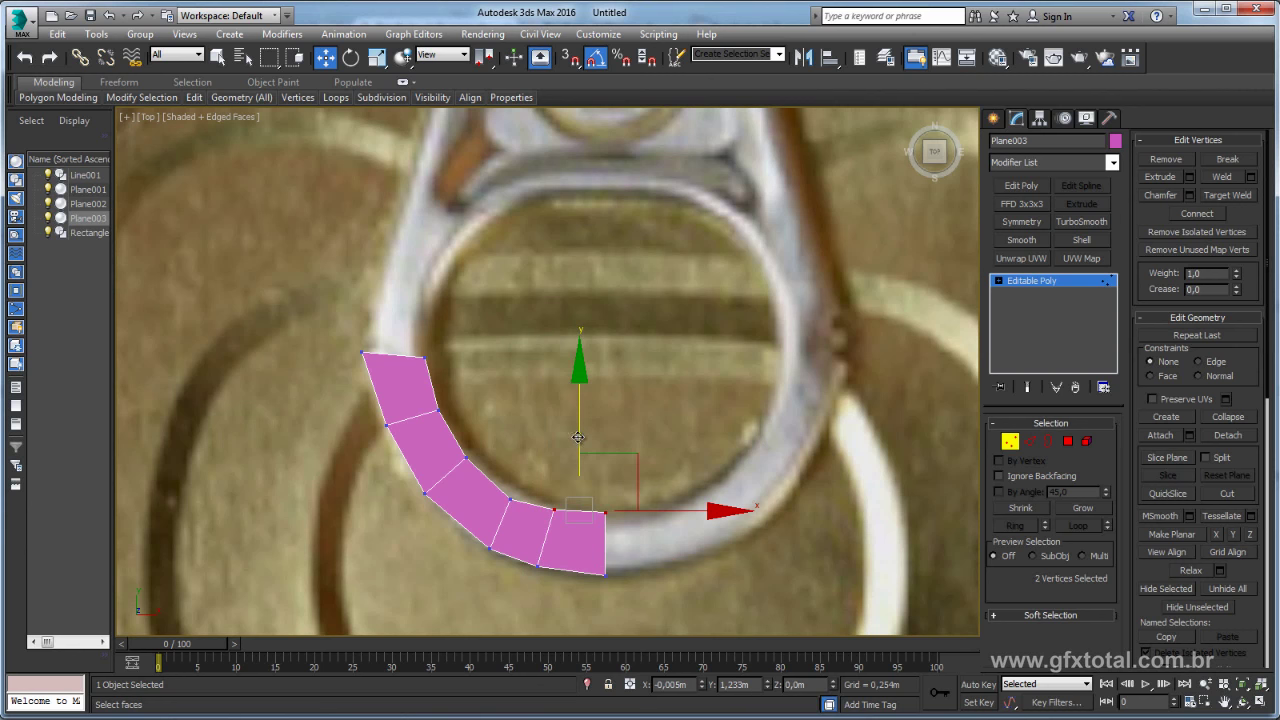
left_click(505, 487)
left_click(491, 549)
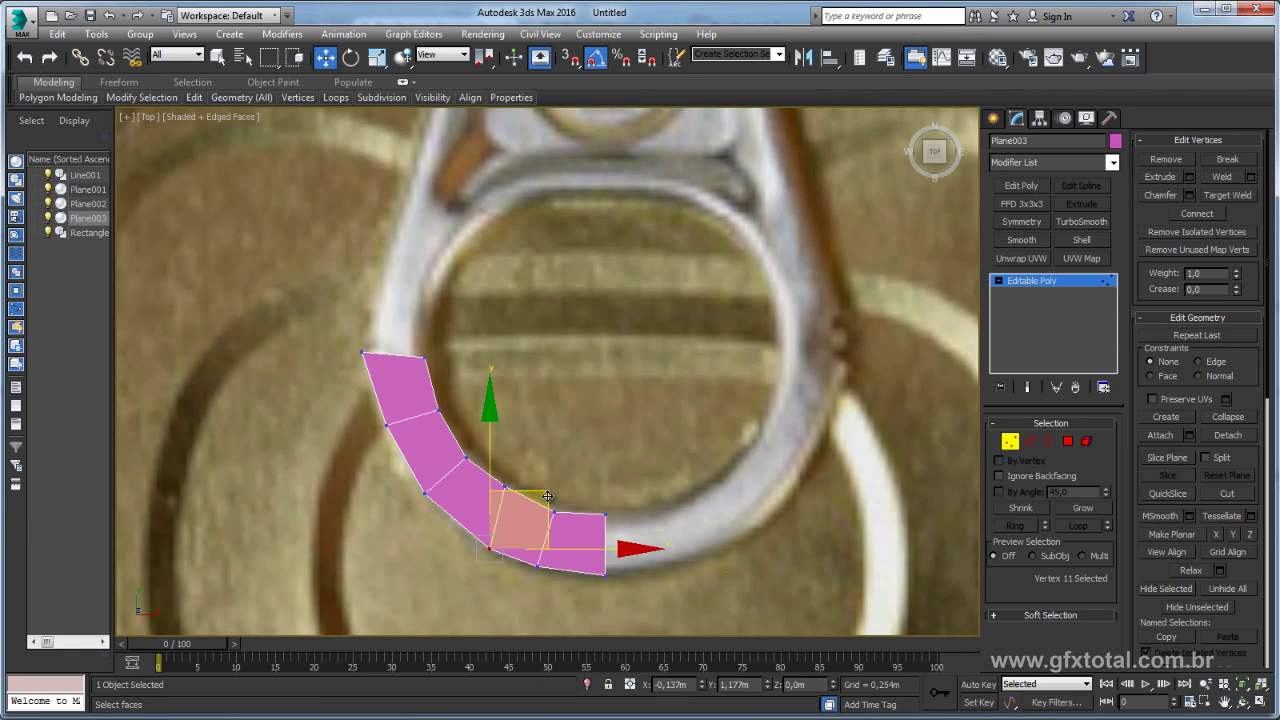
left_click_drag(491, 549, 436, 502)
left_click(466, 459)
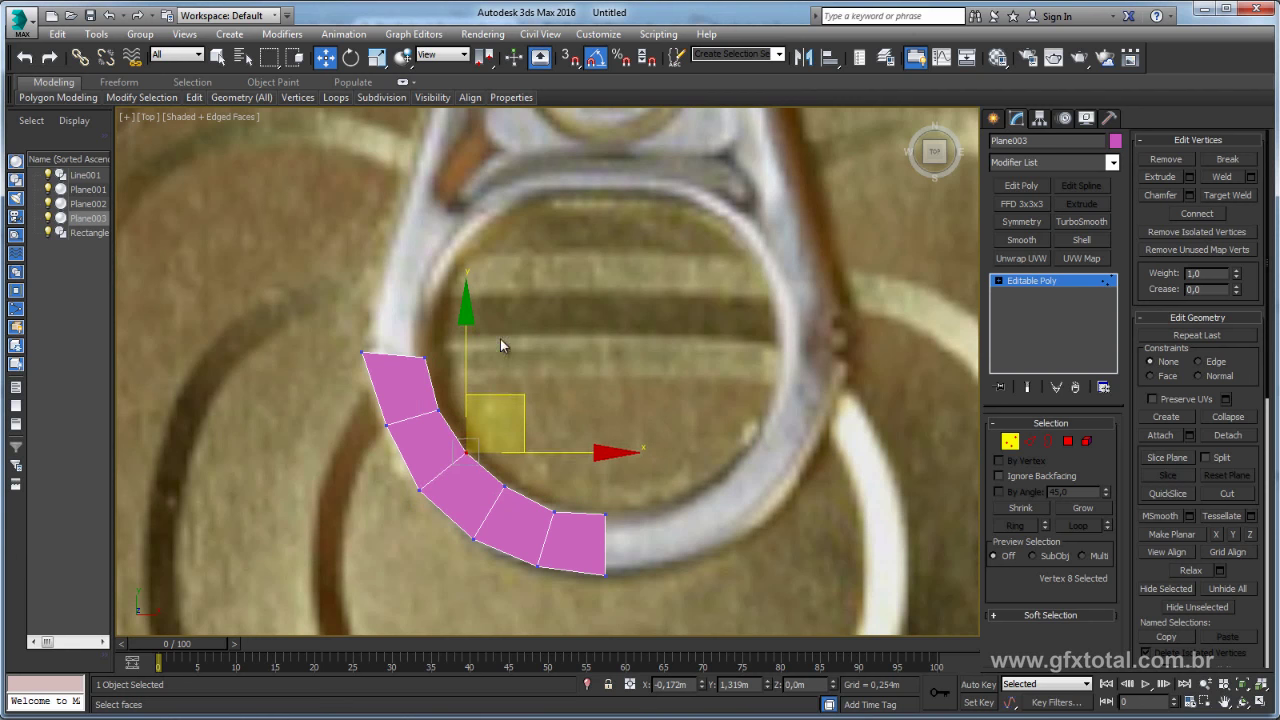
middle_click_drag(506, 348, 554, 404)
- Extend a new quad upward from the strip's top edge and nudge its top-left vertex
left_click(1028, 441)
left_click(440, 411)
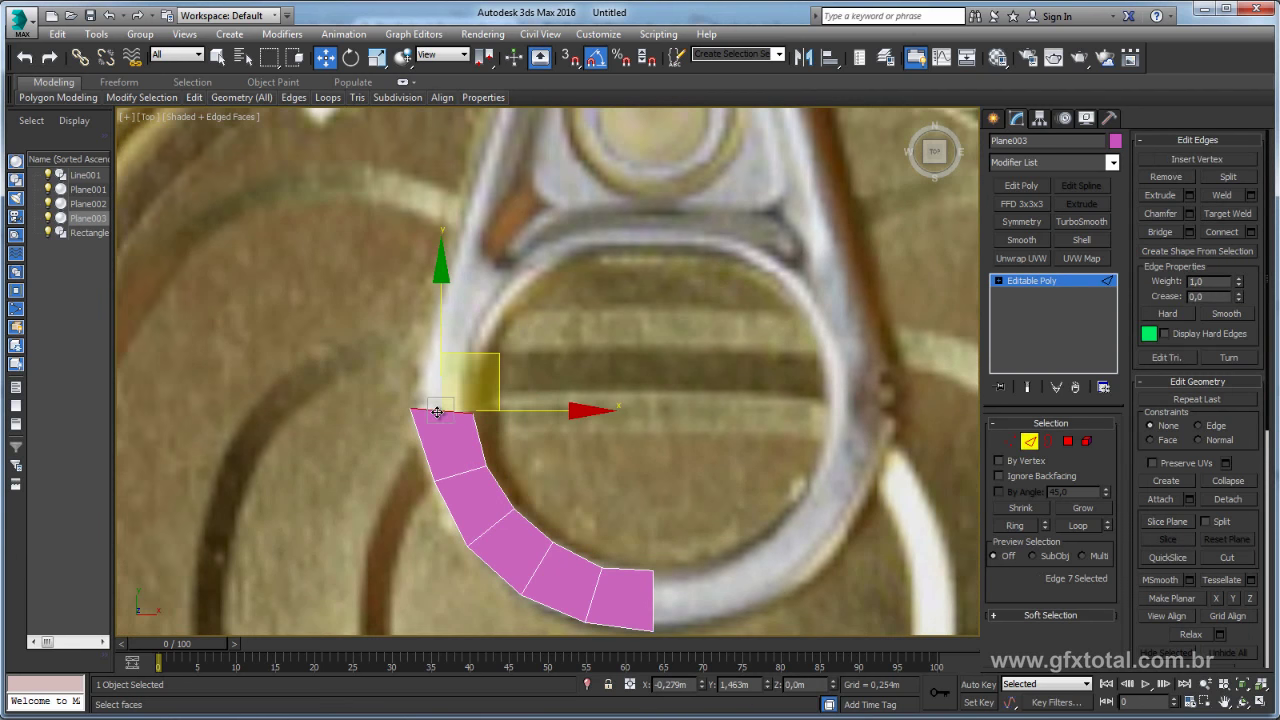
middle_click_drag(496, 350, 510, 417)
left_click_drag(510, 417, 537, 402, "shift")
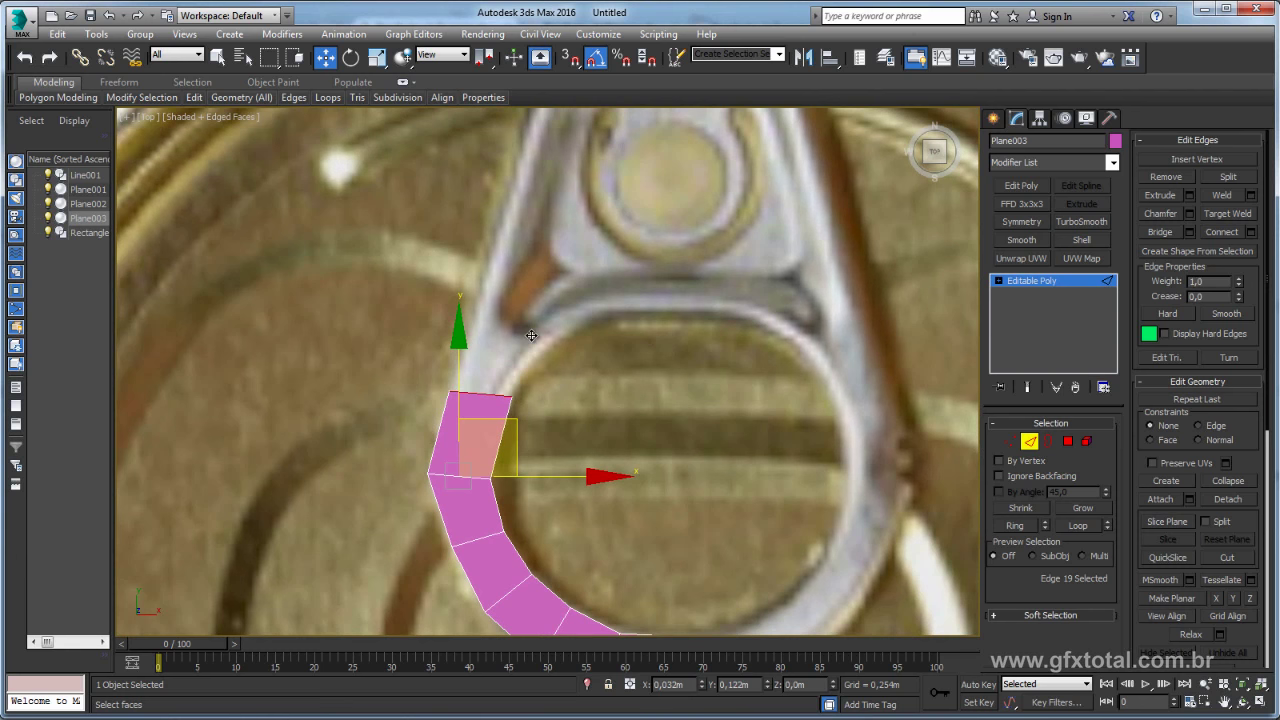
key("1")
left_click(455, 385)
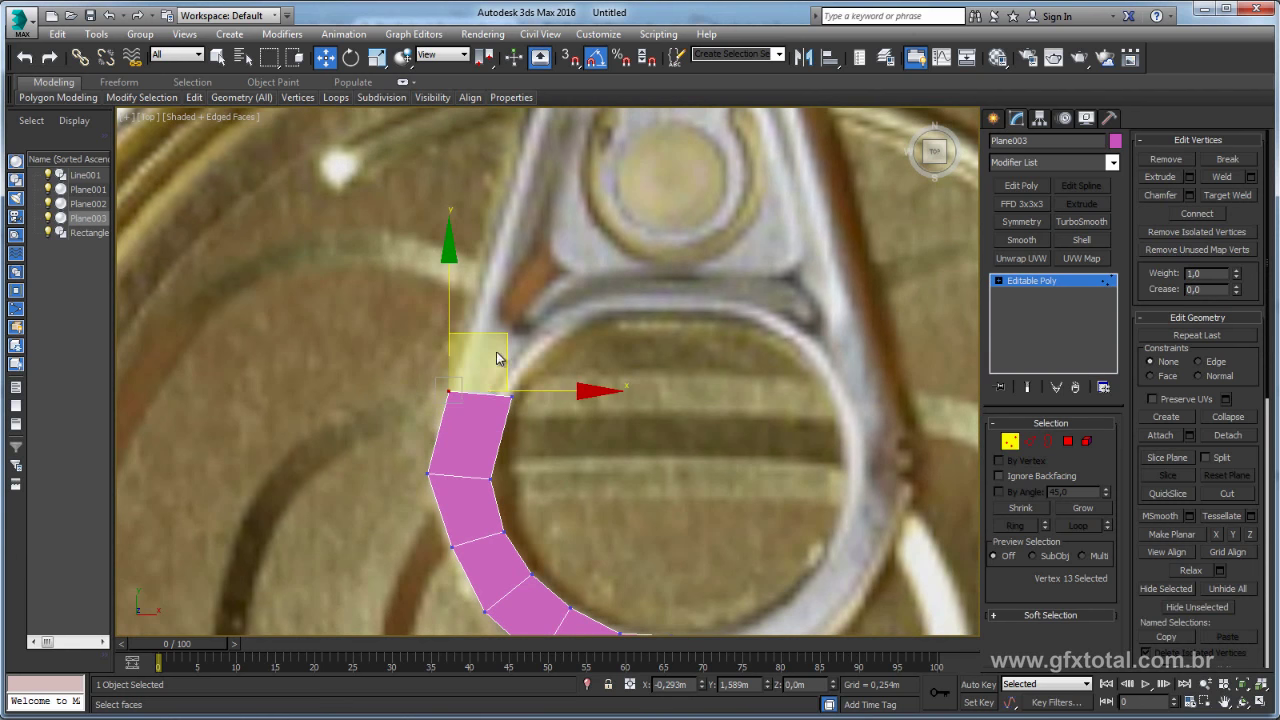
mouse_move(501, 316)
left_mouse_down()
mouse_move(507, 300)
mouse_move(565, 290)
left_mouse_up()
- Move the new top vertices up-left along the ring
left_click(1028, 441)
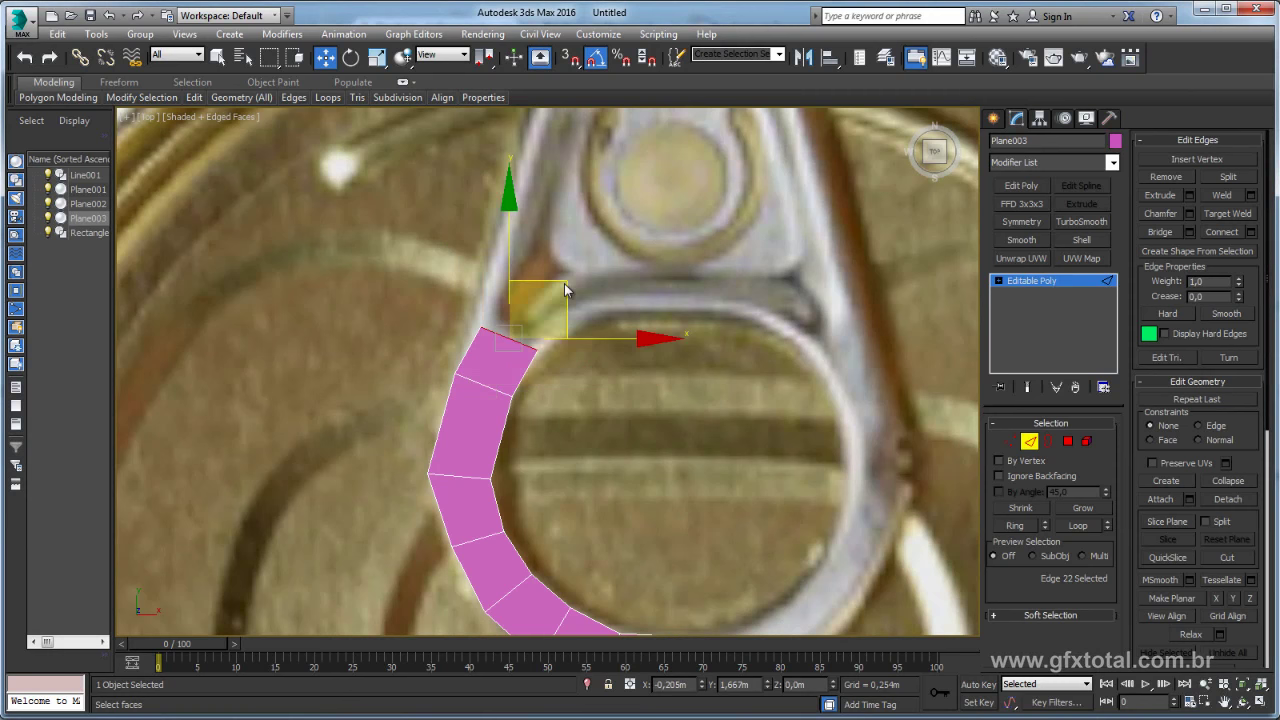
left_click(1010, 441)
scroll(551, 337, "up", 2)
scroll(429, 371, "down", 2)
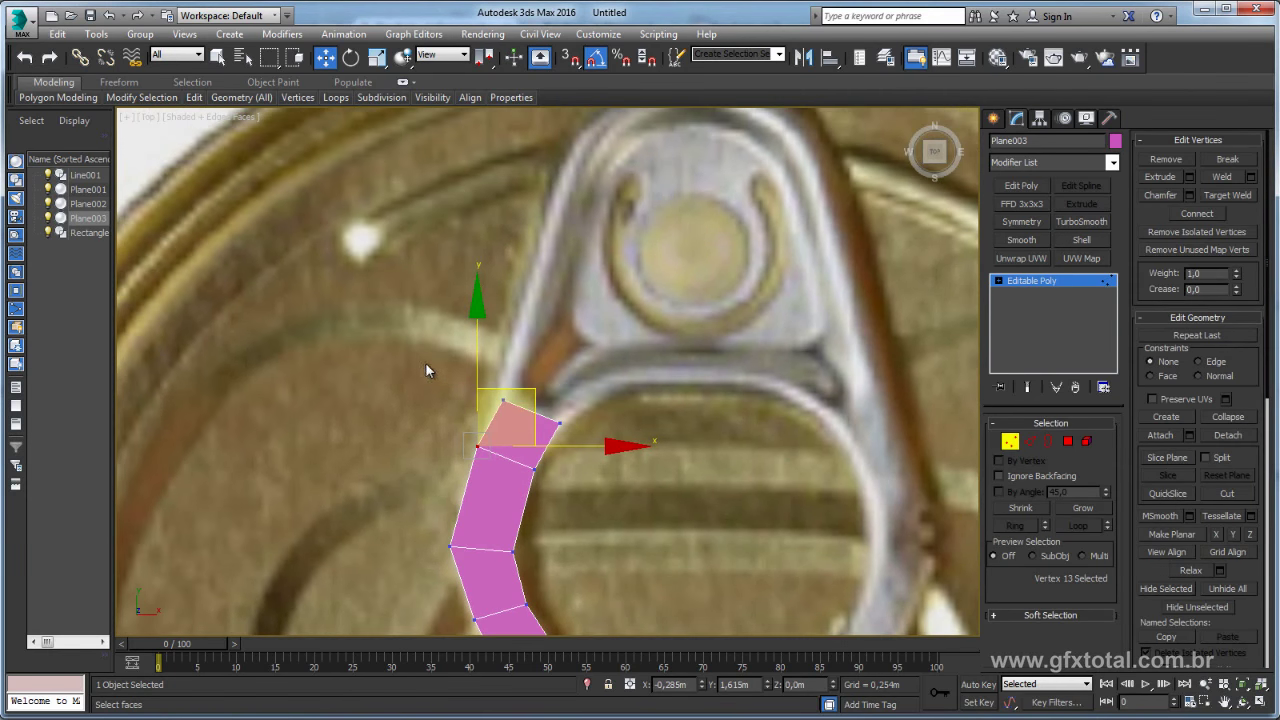
left_click_drag(551, 337, 545, 320)
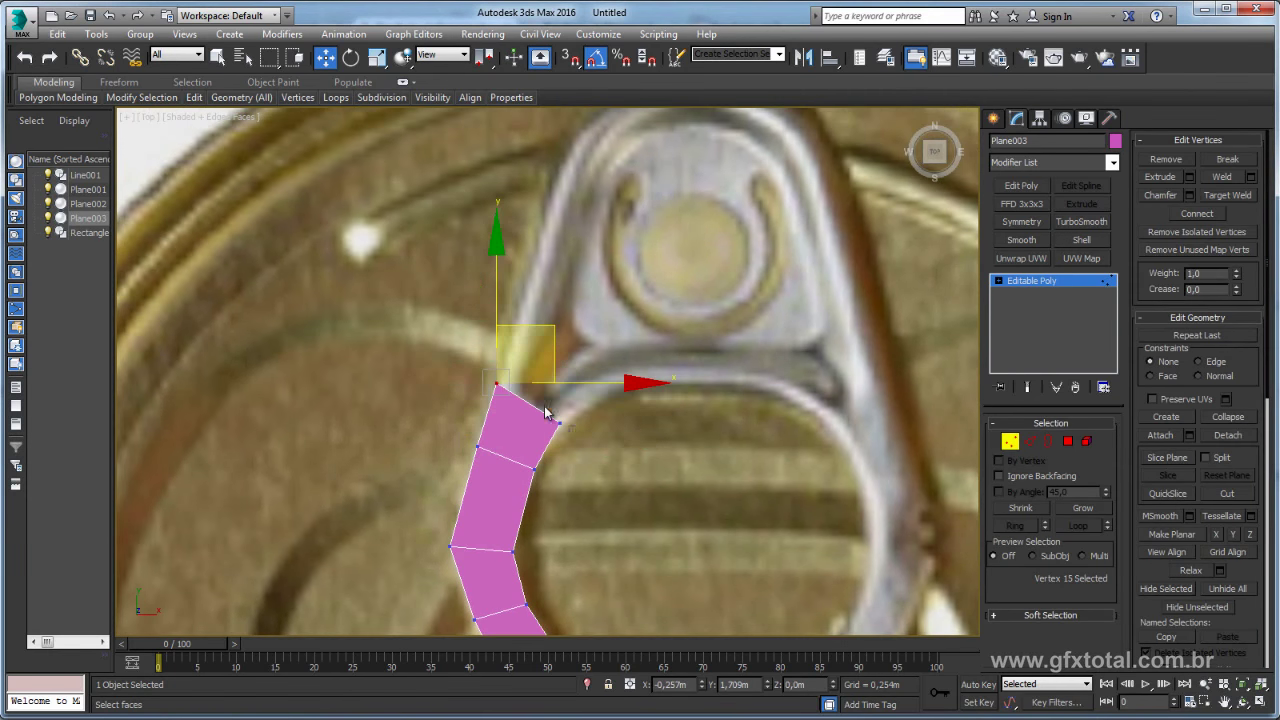
left_click(610, 358)
mouse_move(530, 446)
left_mouse_down()
mouse_move(590, 392)
mouse_move(464, 430)
left_mouse_up()
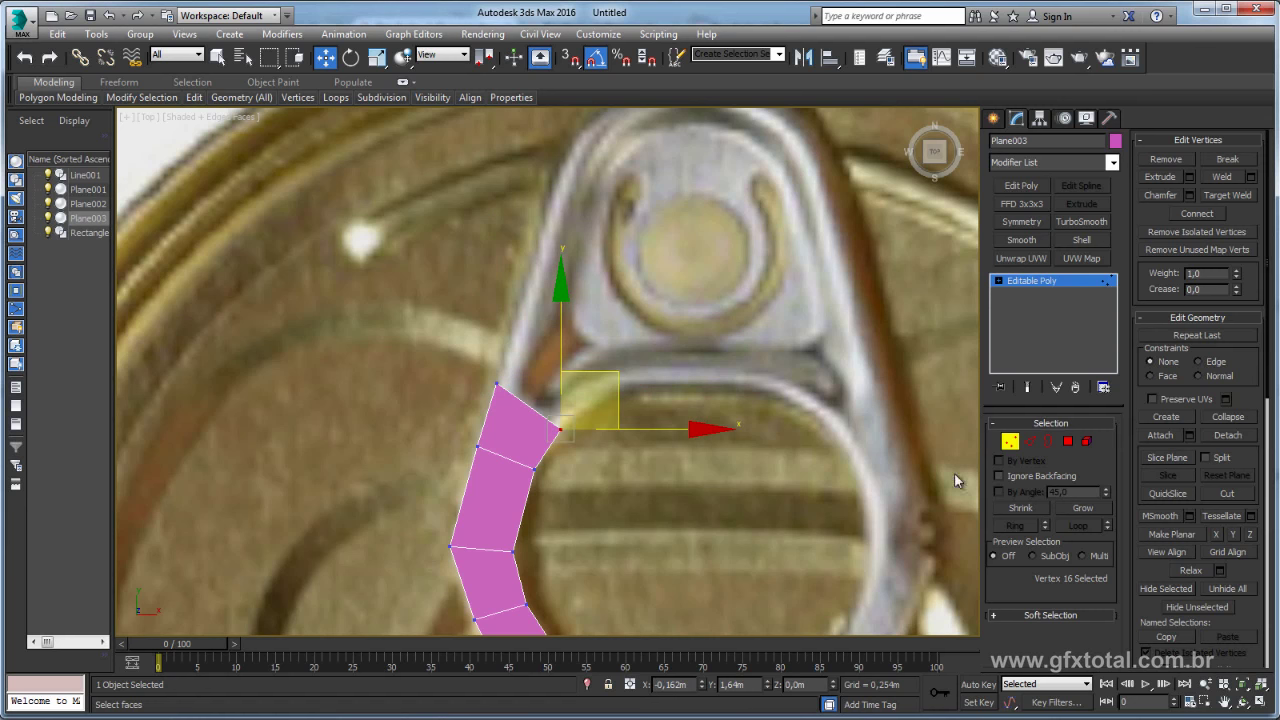
- Stretch the top edge up-right and preview a 2-segment Connect with its neighbouring edge
left_click(1030, 444)
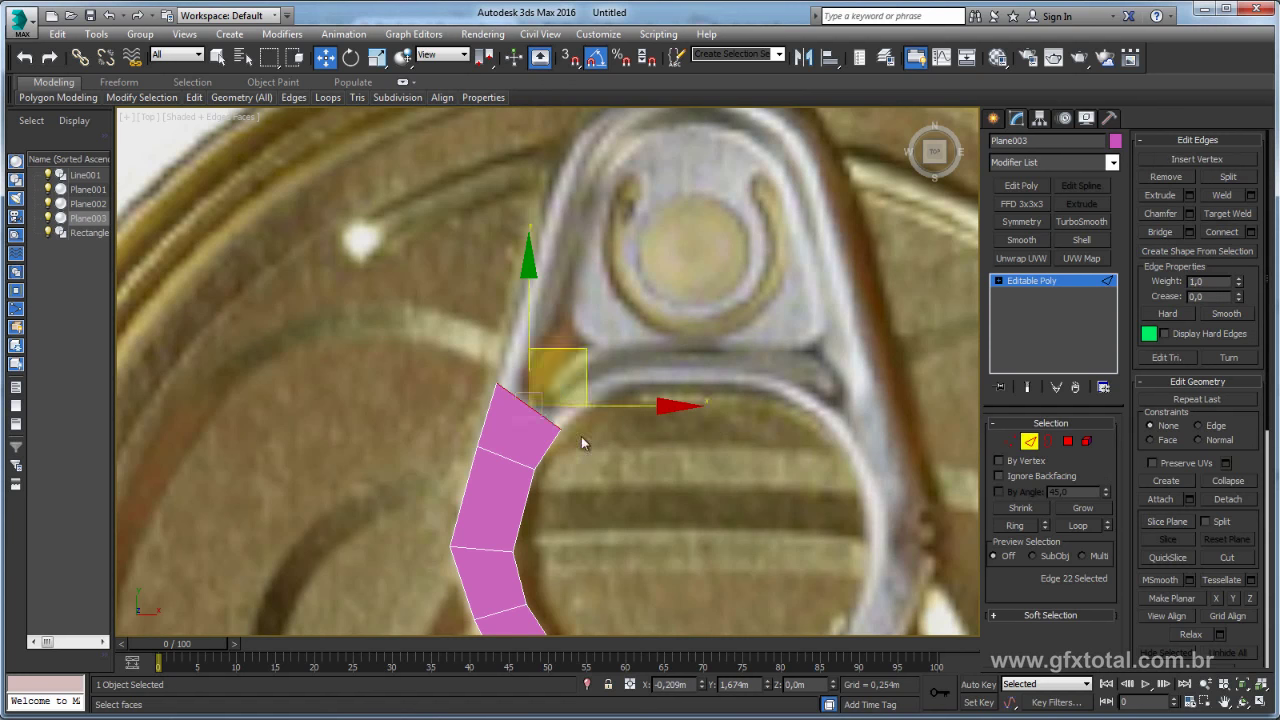
left_click(546, 421)
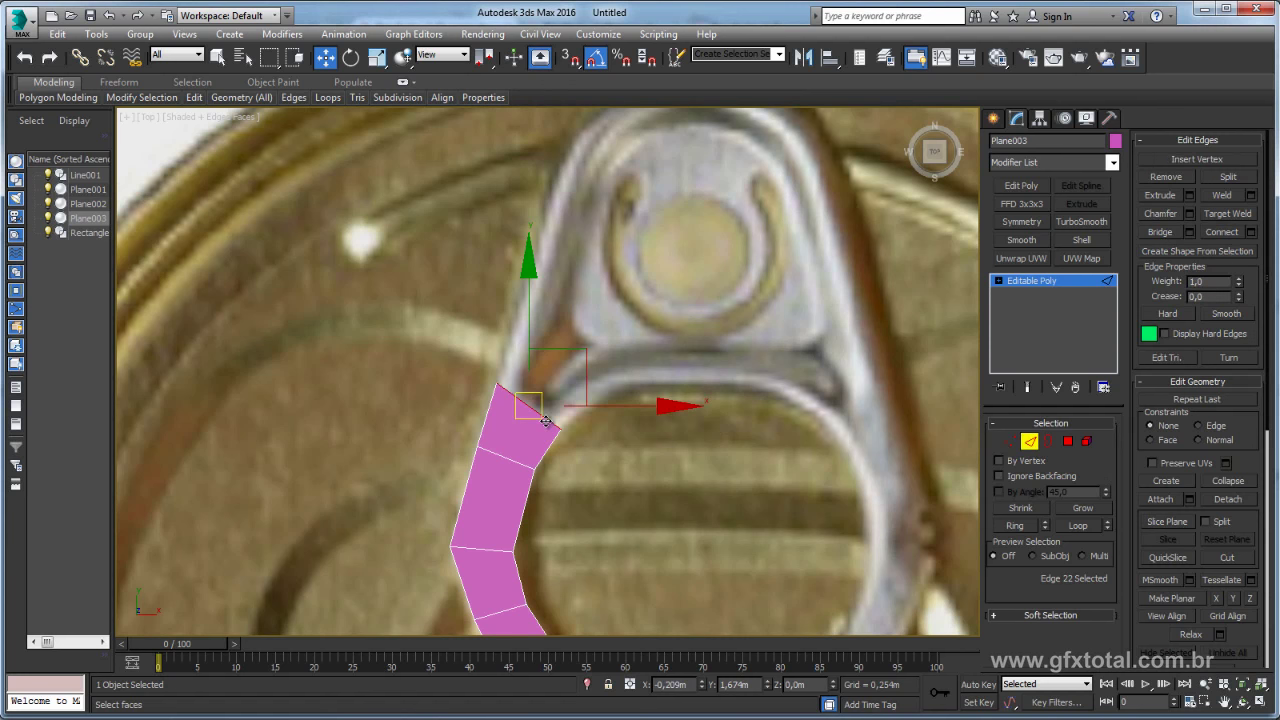
left_click_drag(586, 347, 597, 342)
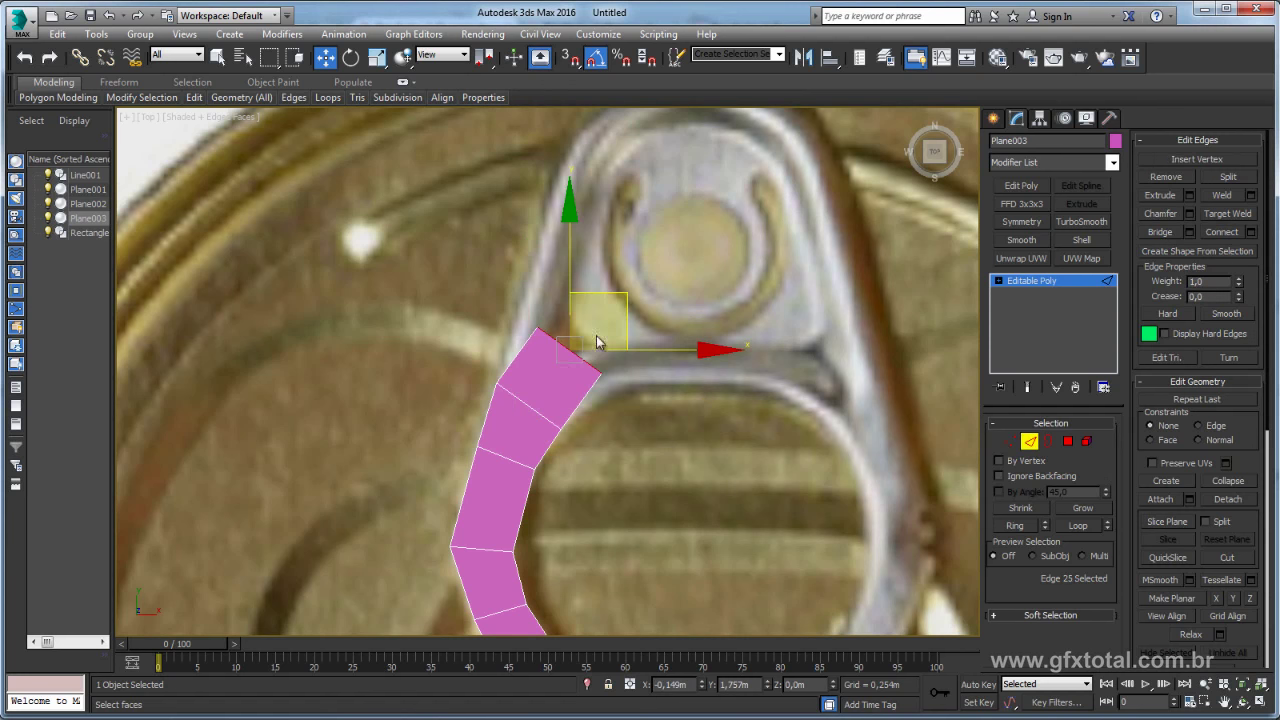
left_click(528, 409, "ctrl")
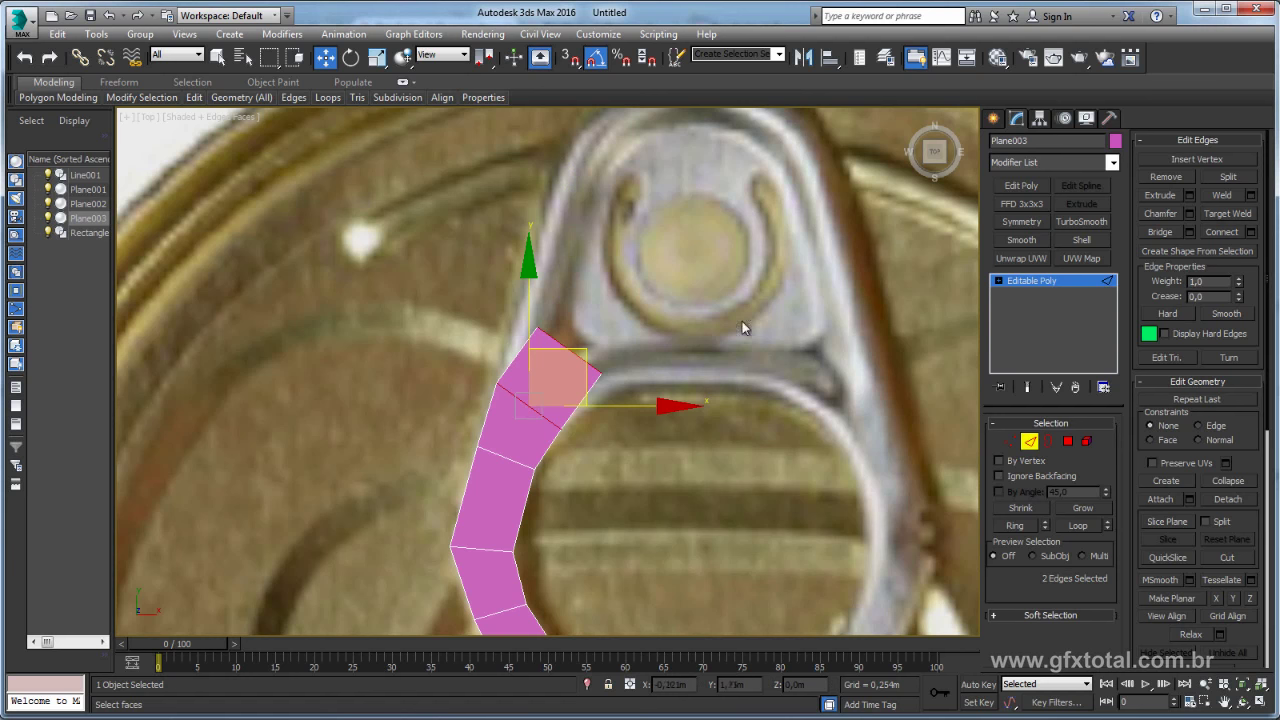
left_click(1248, 236)
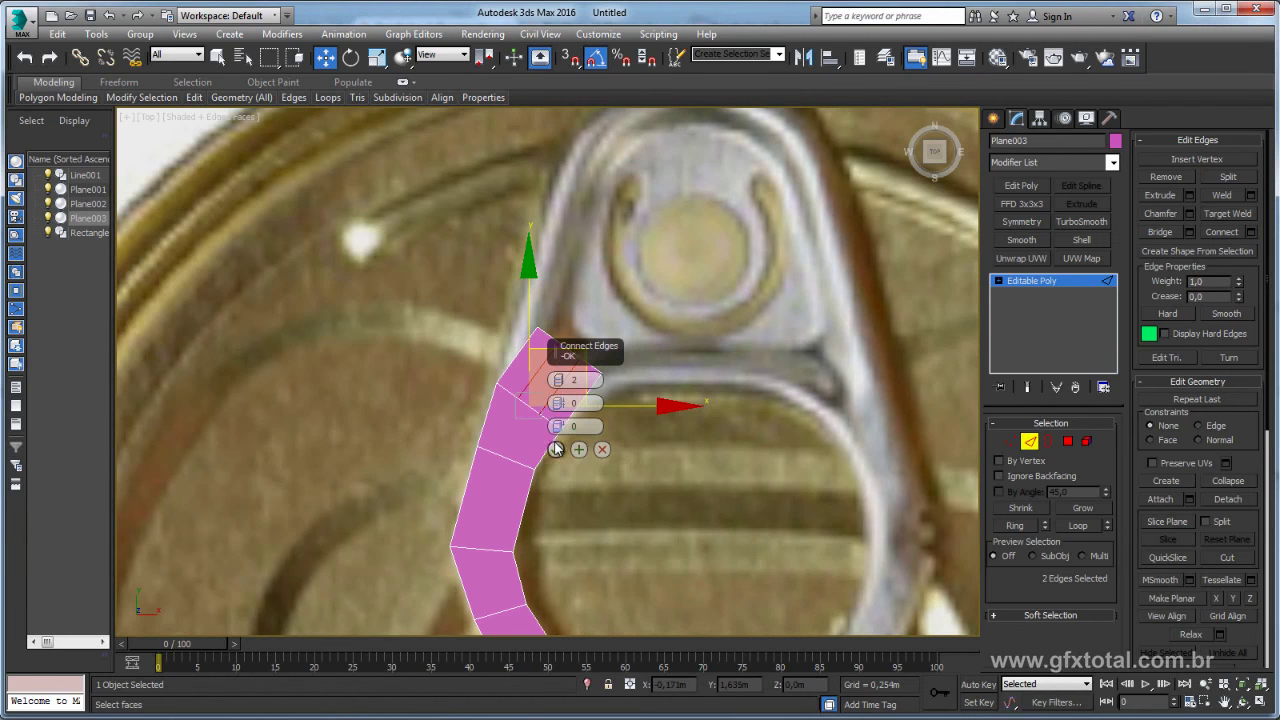
- Confirm the two connecting edges and delete the middle top face to fork the strip
left_click(556, 449)
left_click(1068, 441)
left_click(550, 378)
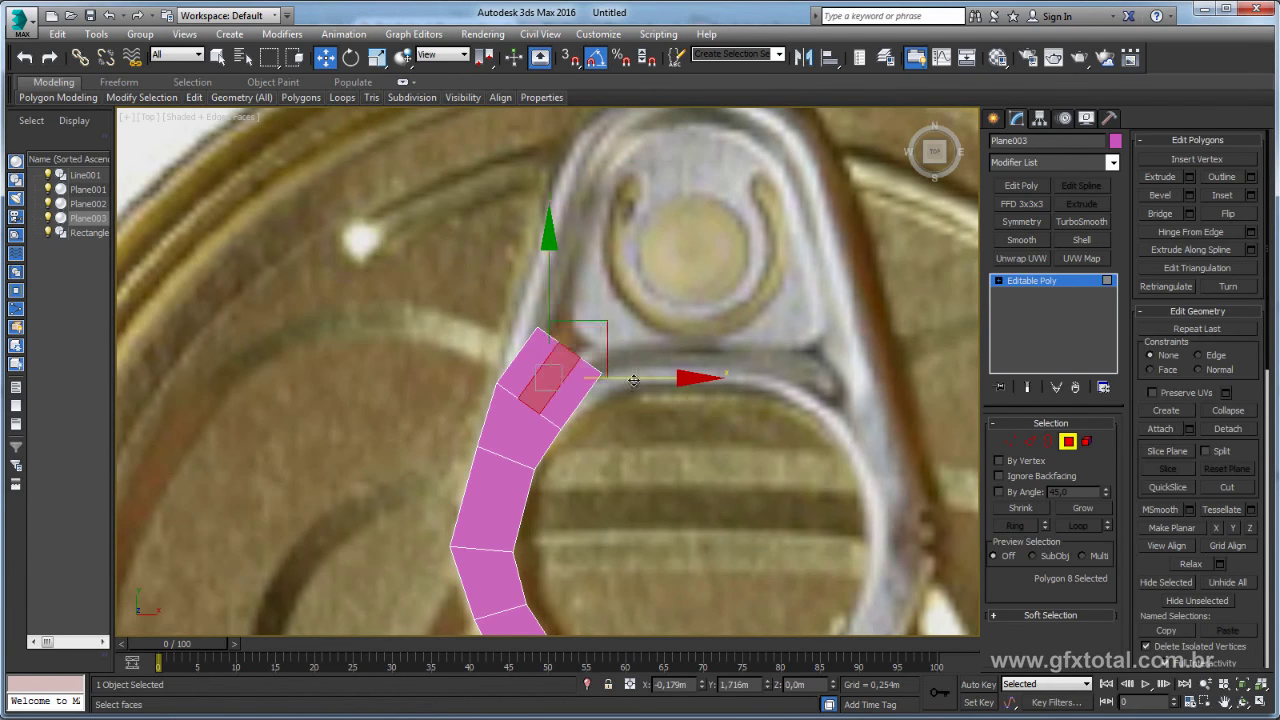
key("Delete")
- Move the left branch's top vertices up and left along the ring
left_click(1011, 443)
middle_click_drag(486, 300, 500, 334)
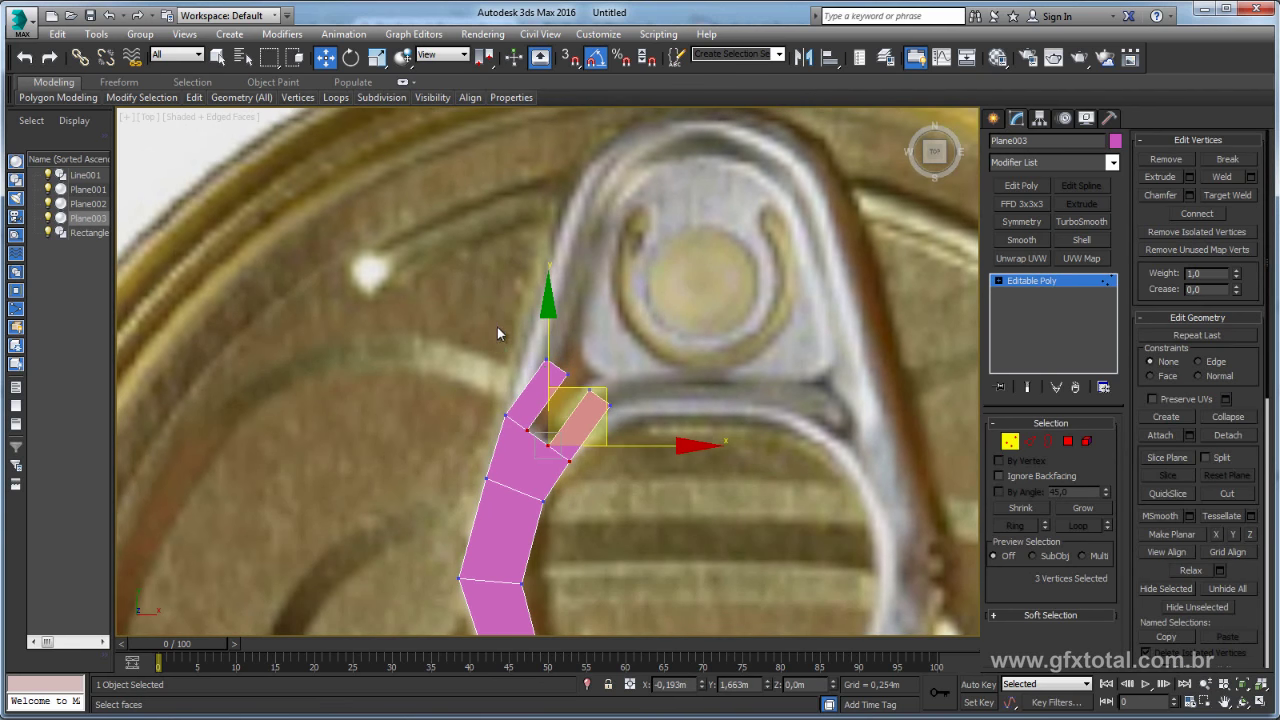
left_click_drag(578, 385, 580, 388)
left_click_drag(601, 301, 581, 281)
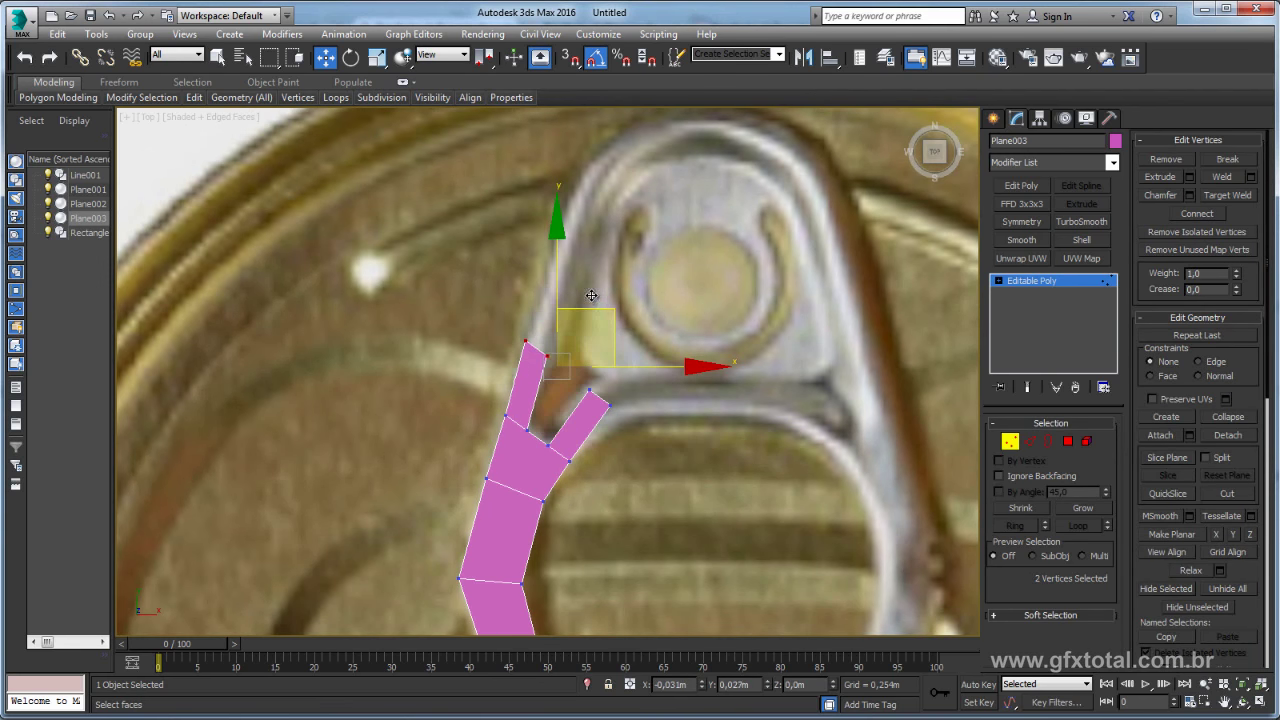
left_click(552, 350)
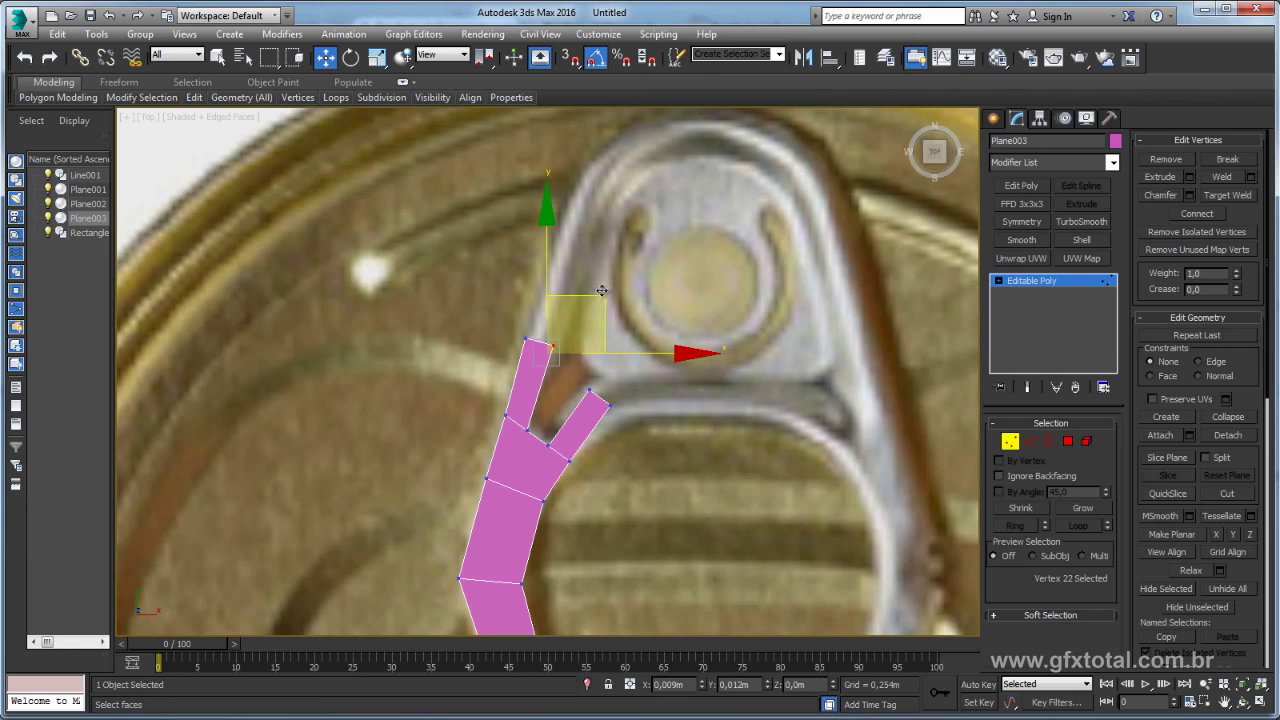
- Lower the right branch's tip and nudge its inner corner vertex up-right
left_click_drag(571, 373, 622, 418)
mouse_move(658, 342)
left_mouse_down()
mouse_move(604, 408)
mouse_move(656, 340)
left_mouse_up()
left_click(597, 430)
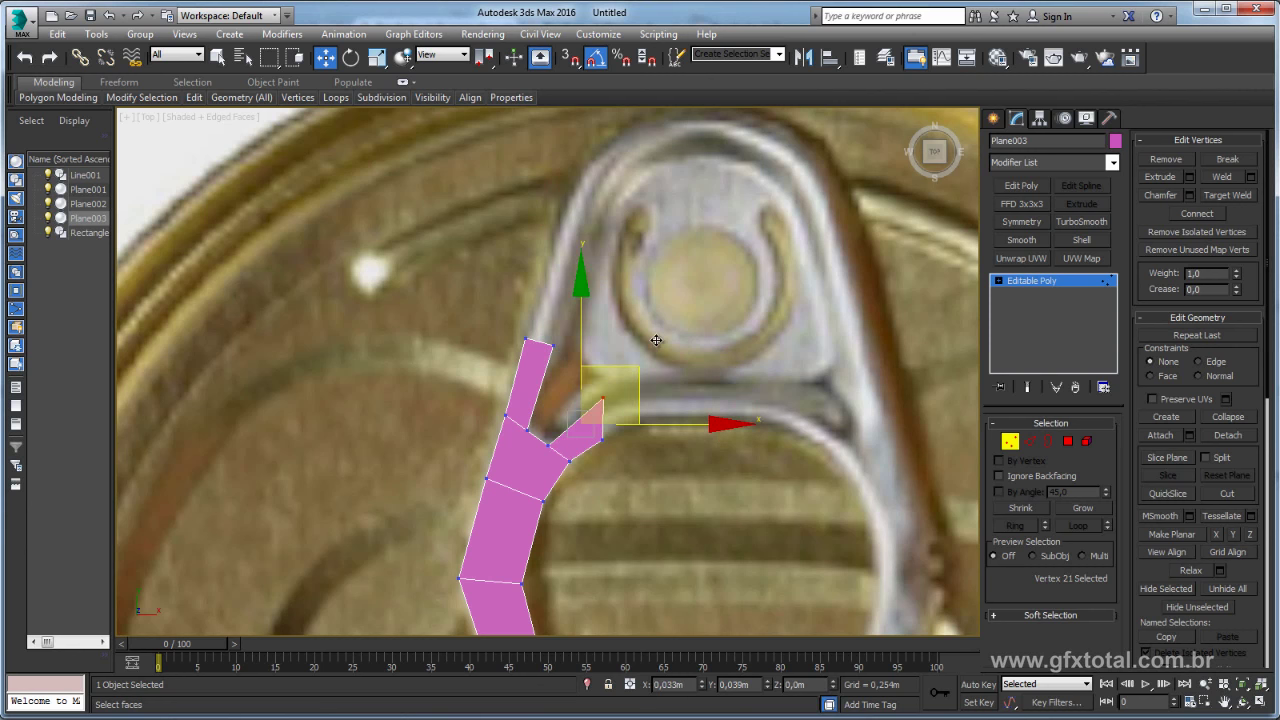
left_click(601, 437)
left_click_drag(601, 437, 610, 430)
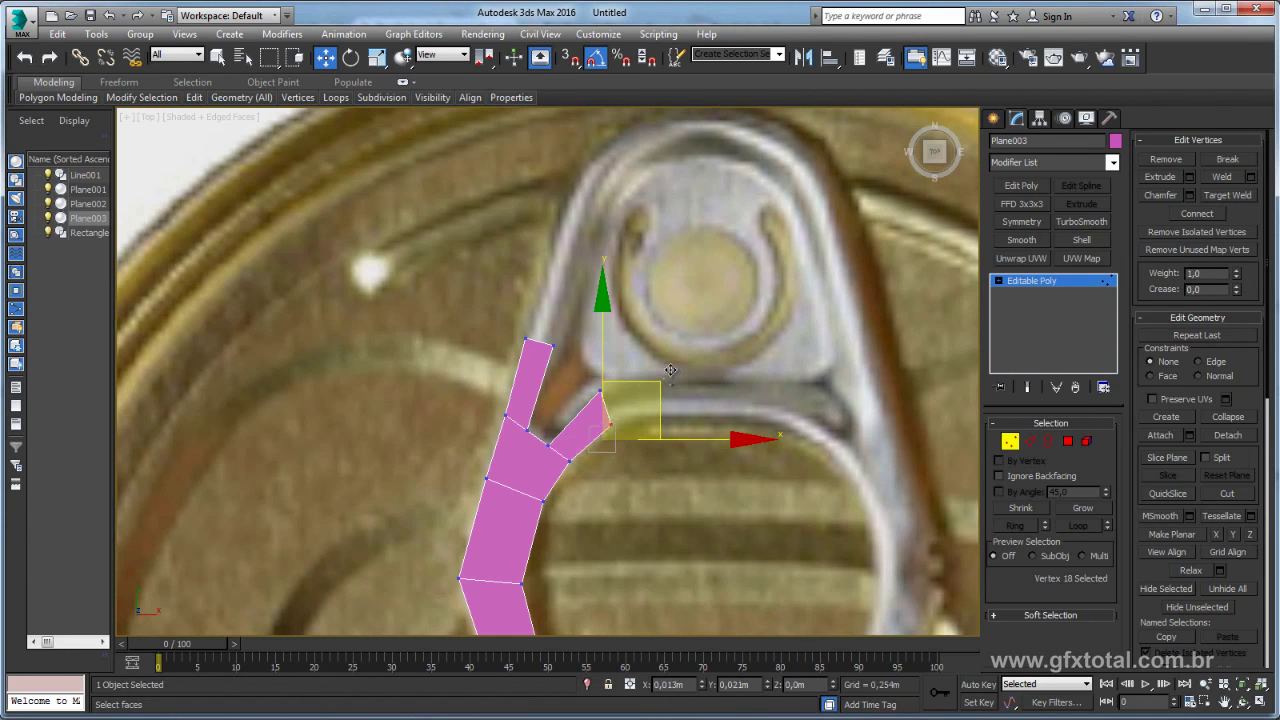
- Move and angle the right branch's tip edge up-right, then extrude a new face rightward from it
left_click(1030, 441)
left_click(607, 414)
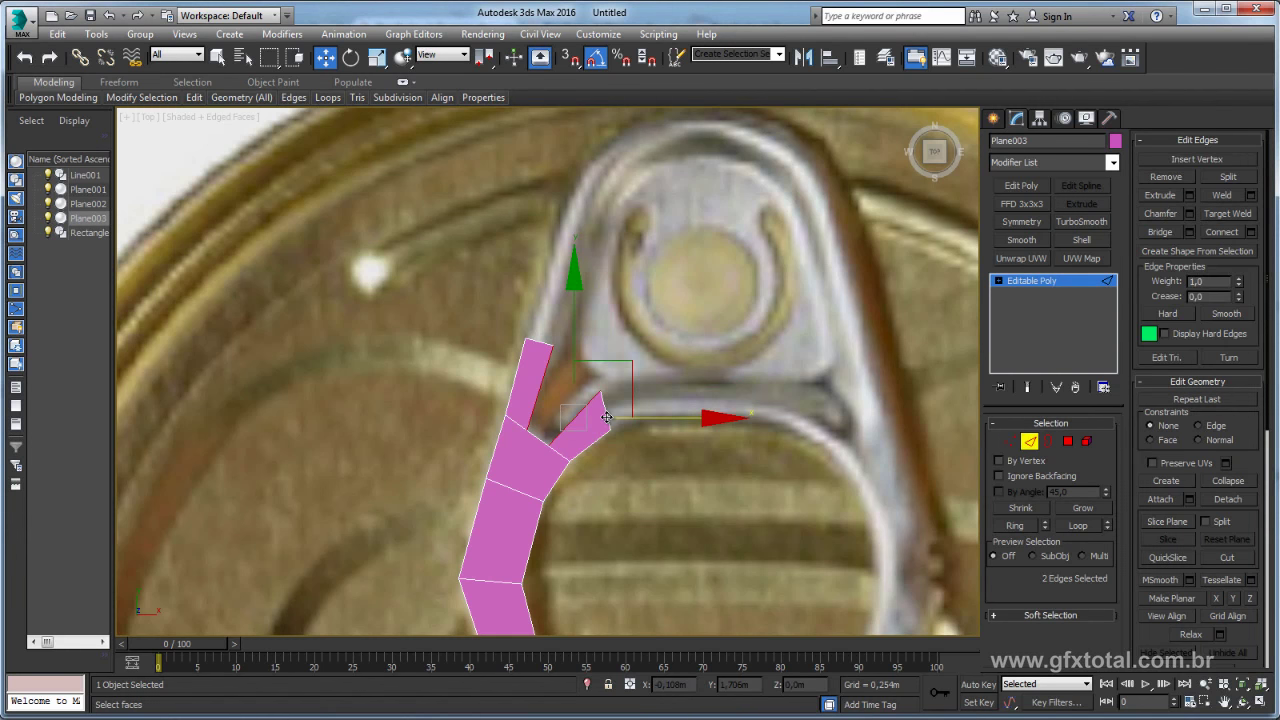
left_click_drag(612, 405, 663, 366)
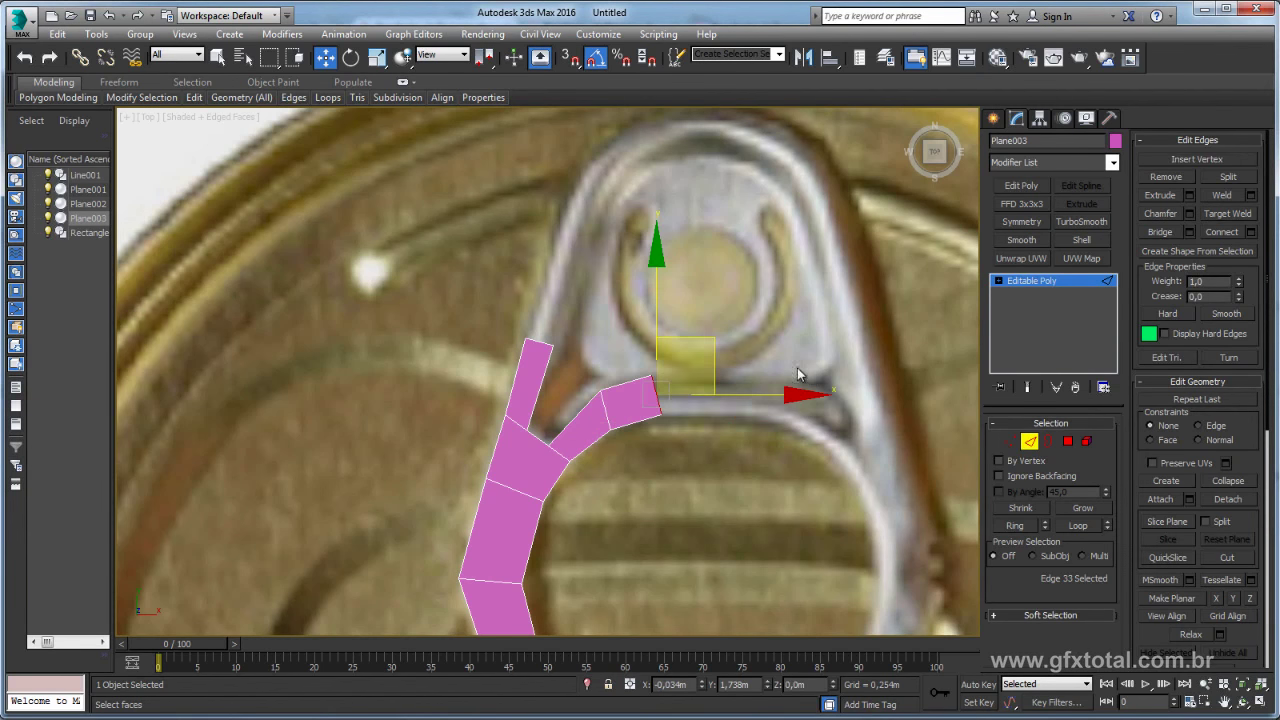
key("e")
left_click_drag(737, 294, 753, 310)
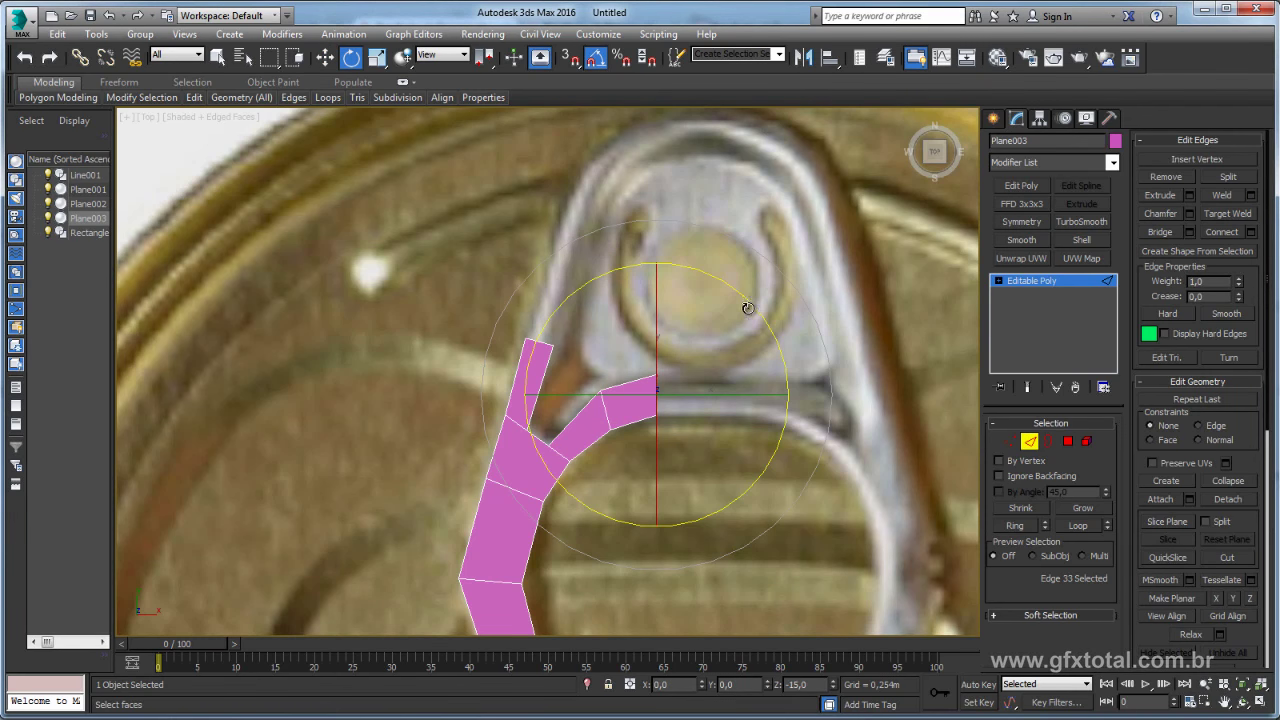
key("w")
left_click_drag(737, 395, 800, 396, "shift")
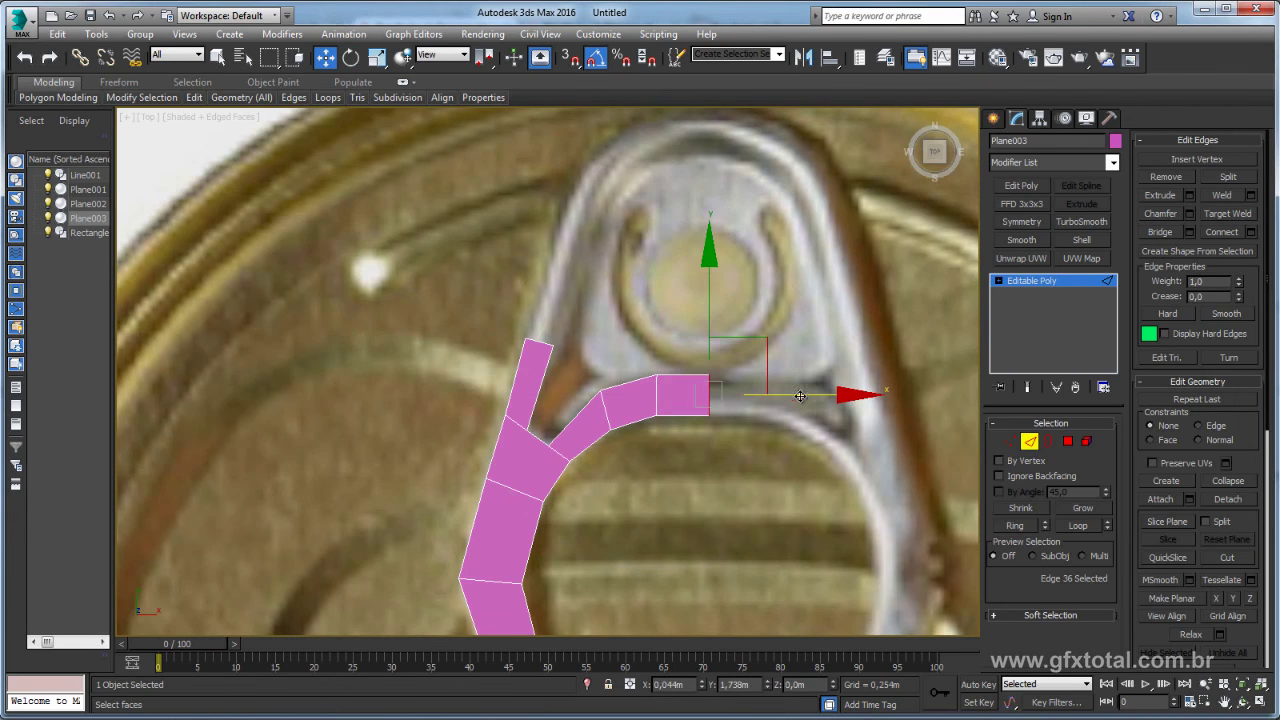
- Reposition and rotate the left branch's top edge to taper it, then extrude a new face upward
left_click(548, 343)
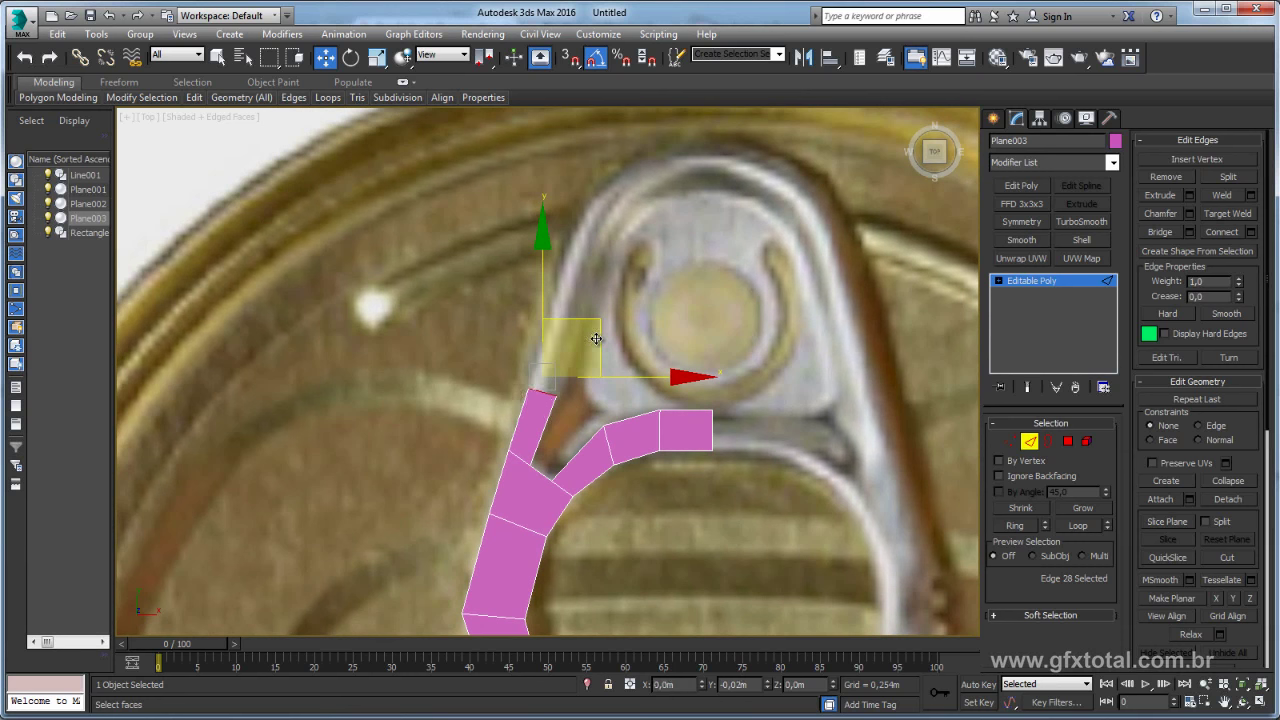
left_click_drag(594, 340, 664, 150)
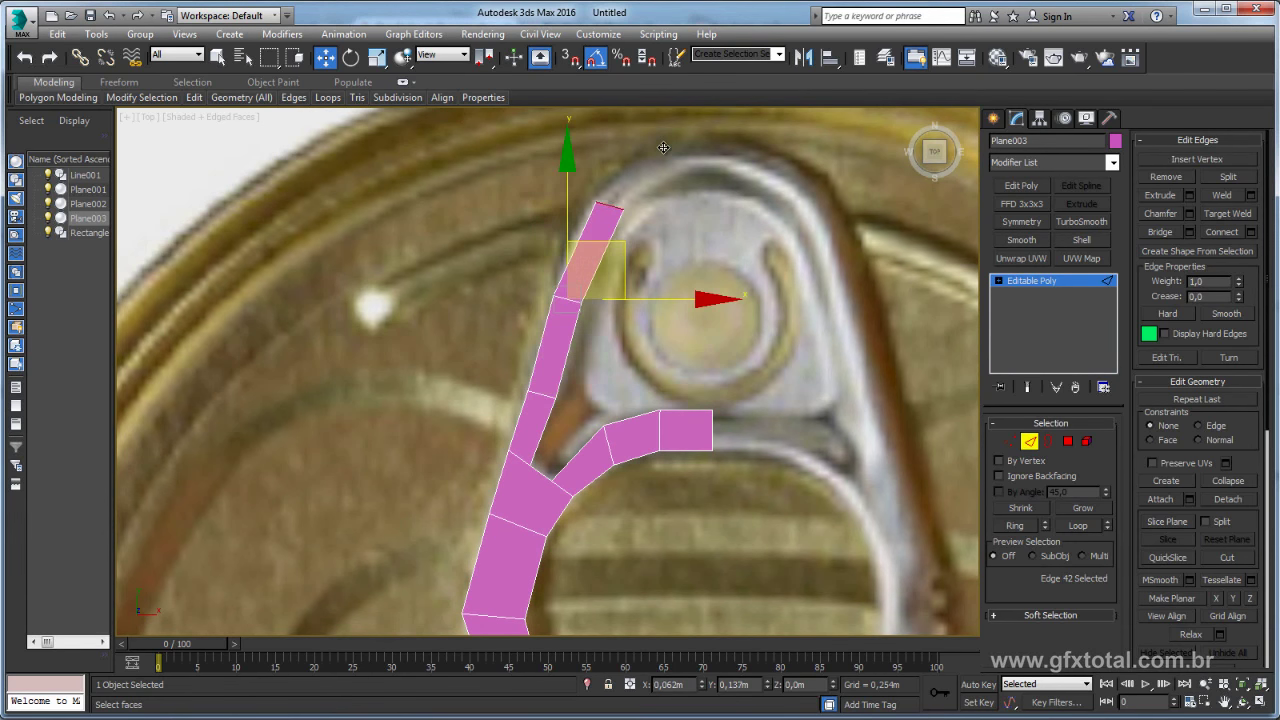
key("e")
left_click_drag(737, 173, 749, 200)
key("w")
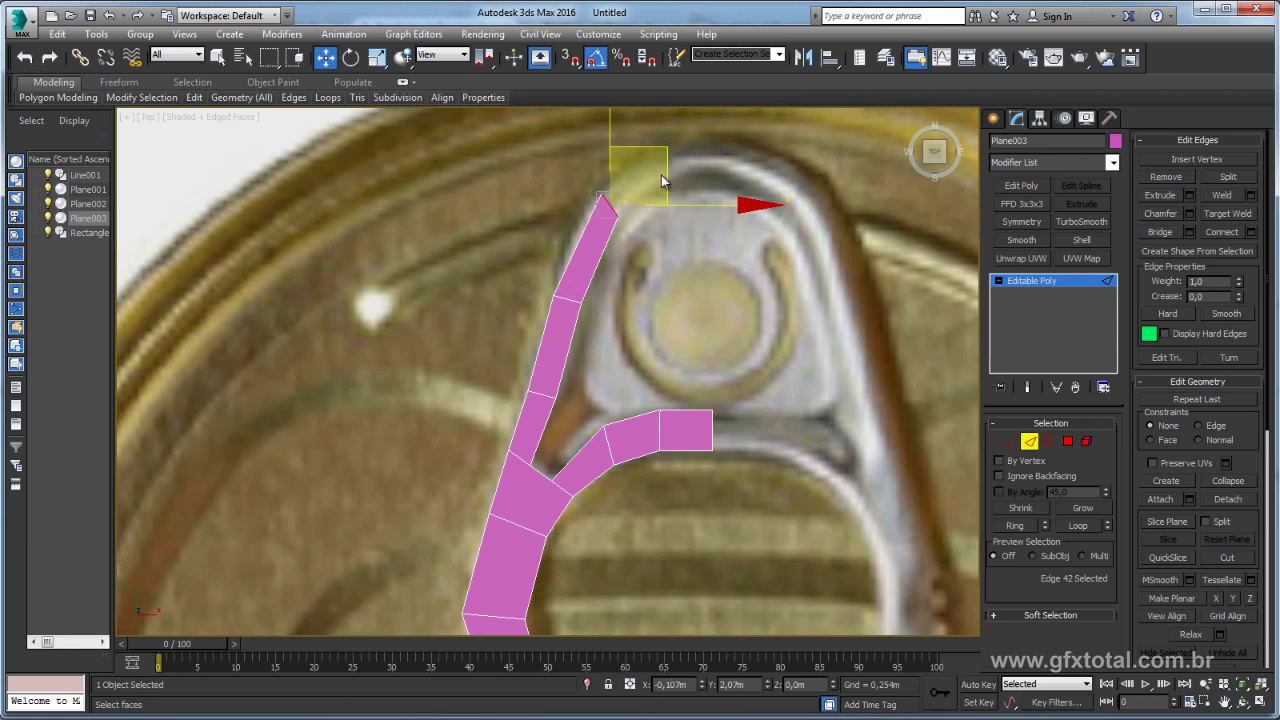
left_click_drag(659, 152, 703, 115, "shift")
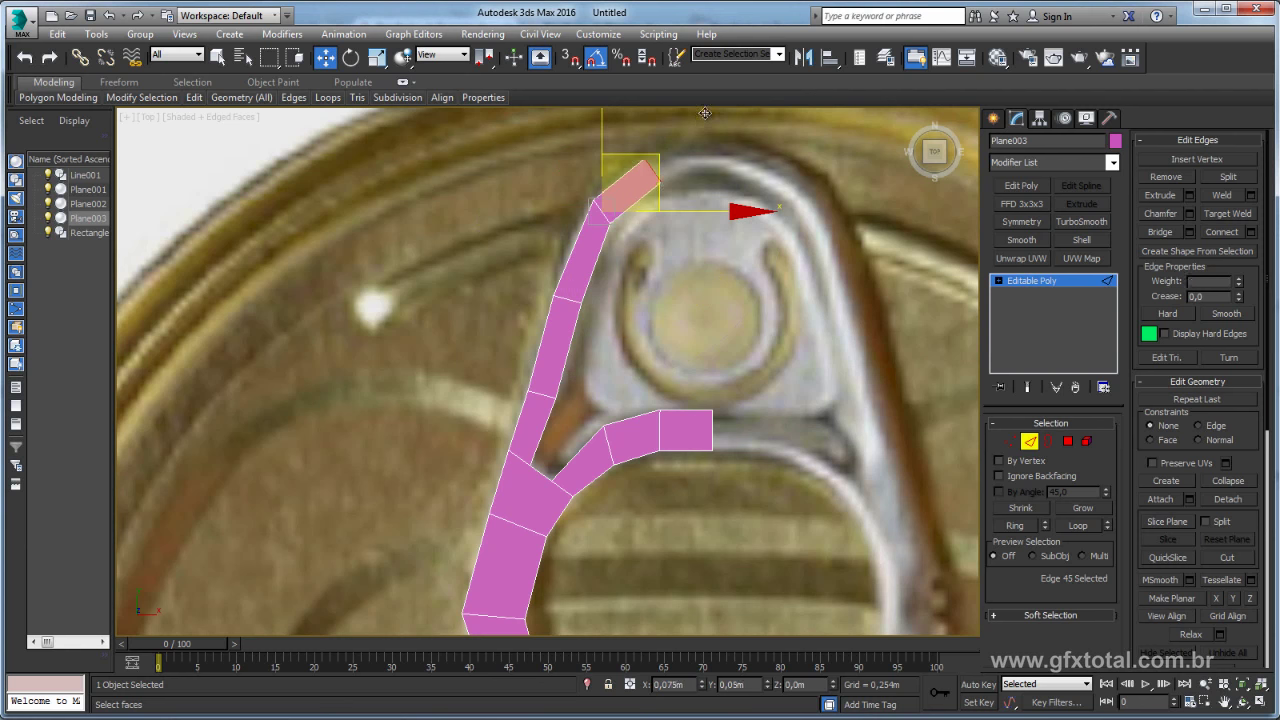
- Extrude the left branch rightward across the tab's top, rotating the new edge to follow the curve
key("e")
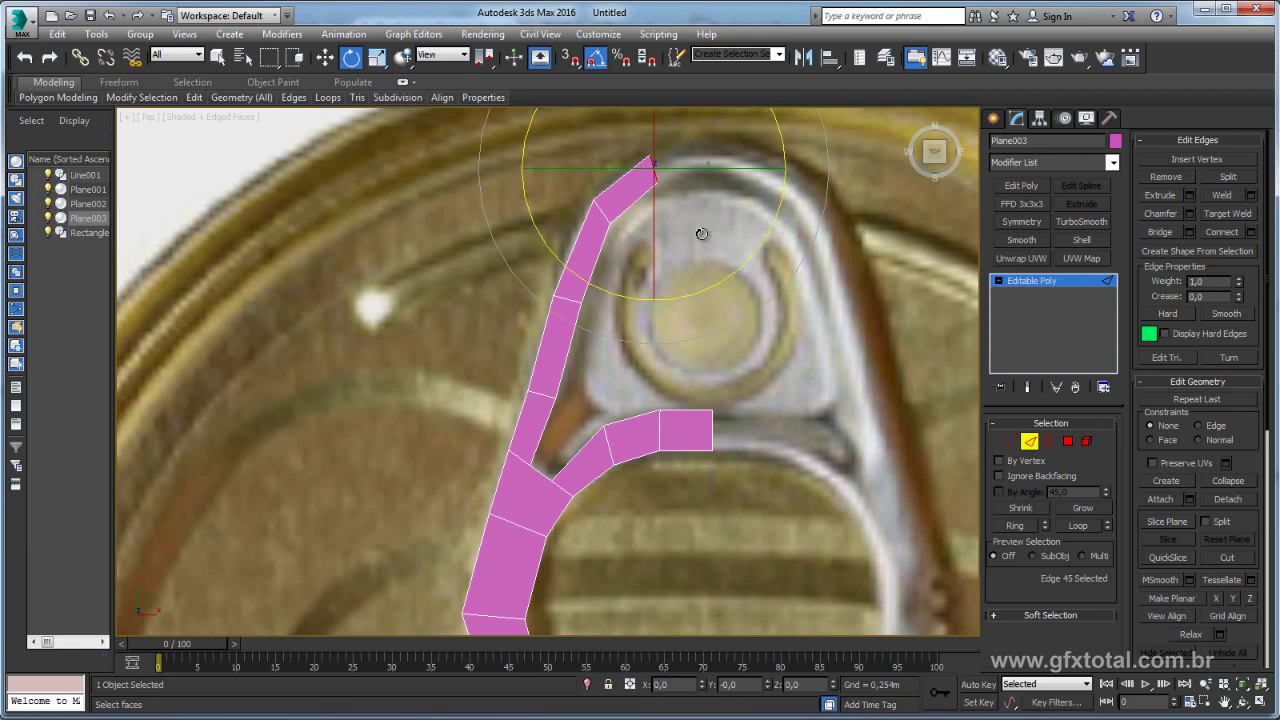
middle_click_drag(697, 237, 700, 314)
key("w")
left_click_drag(727, 183, 765, 176, "shift")
key("e")
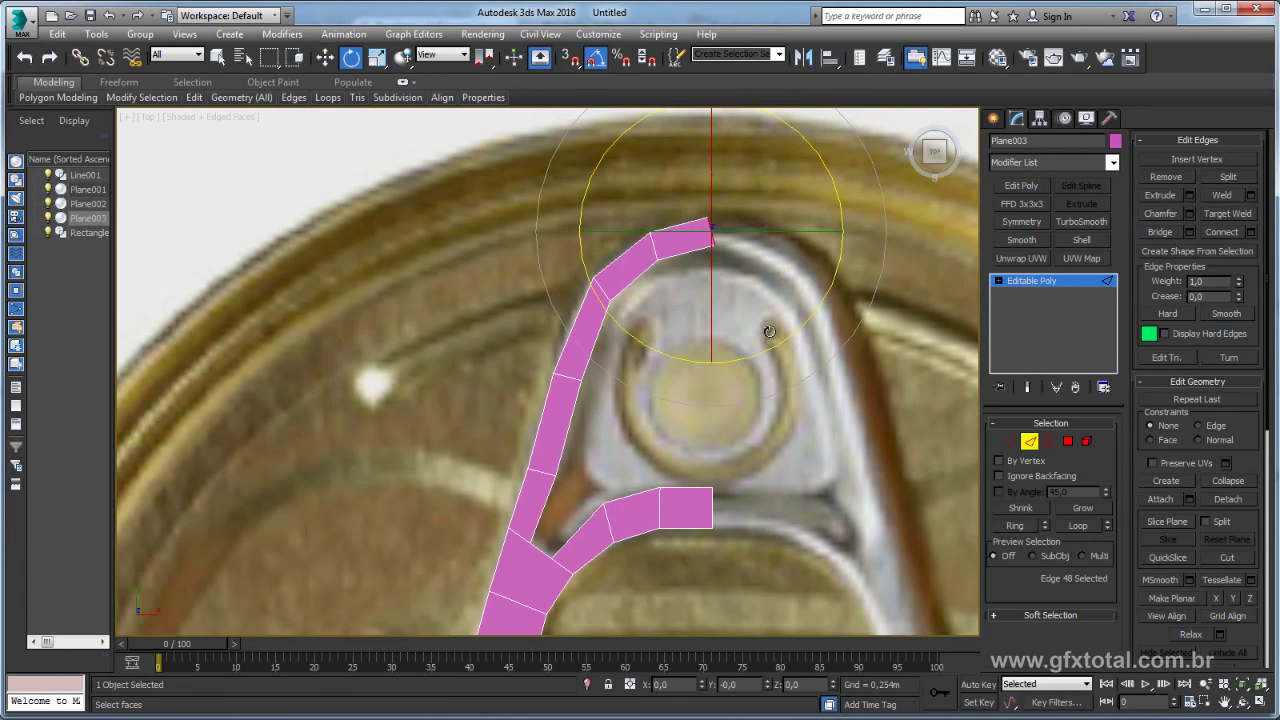
left_click_drag(773, 347, 764, 356)
key("w")
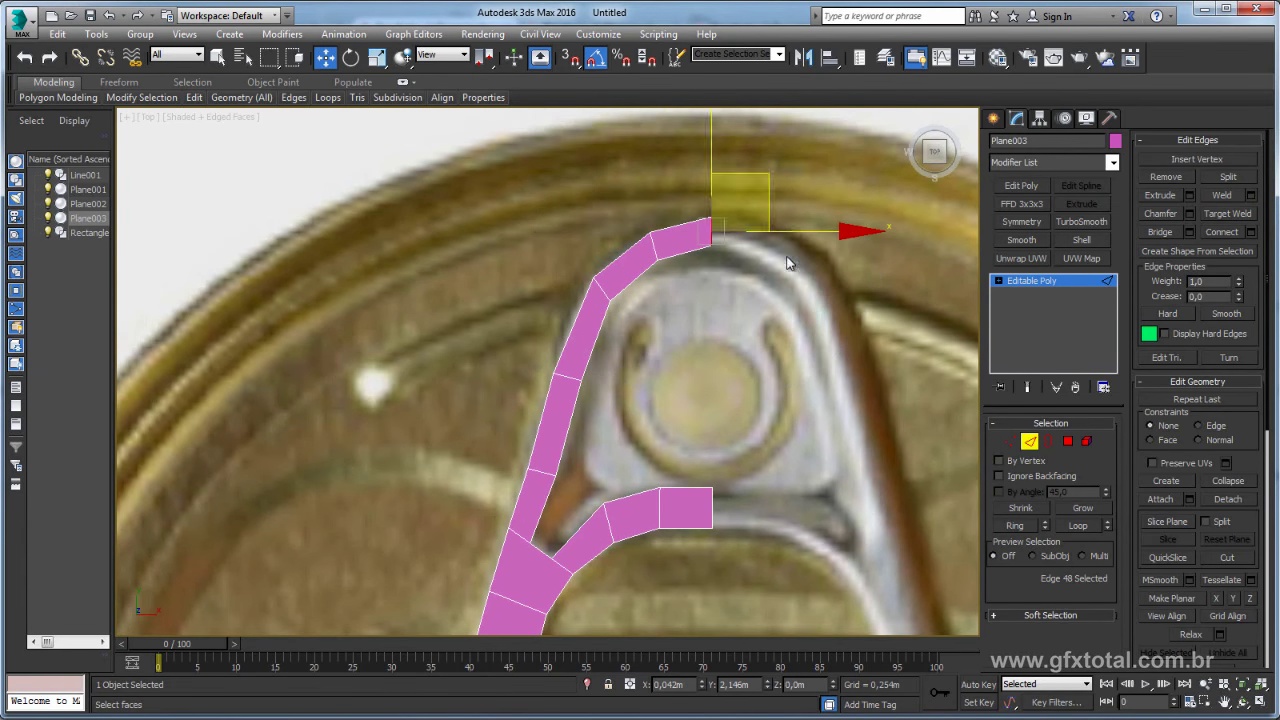
scroll(797, 233, "down", 3)
middle_click_drag(744, 369, 713, 311)
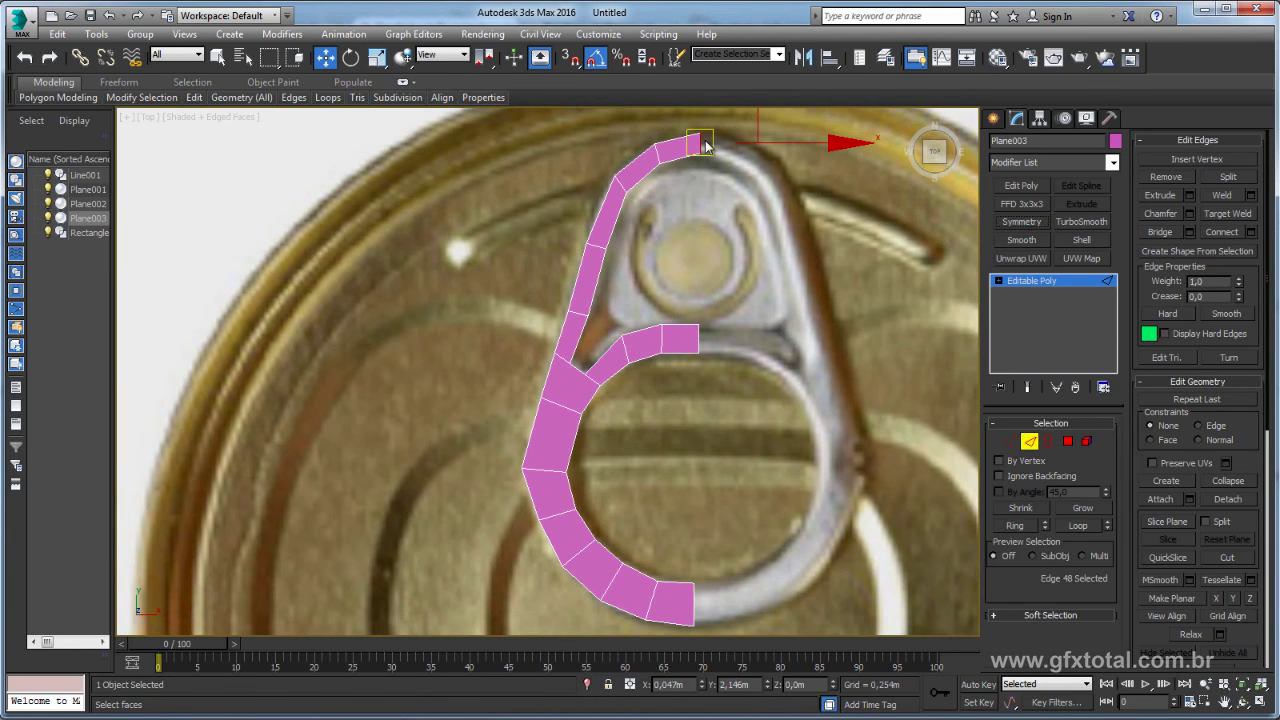
left_click(698, 341)
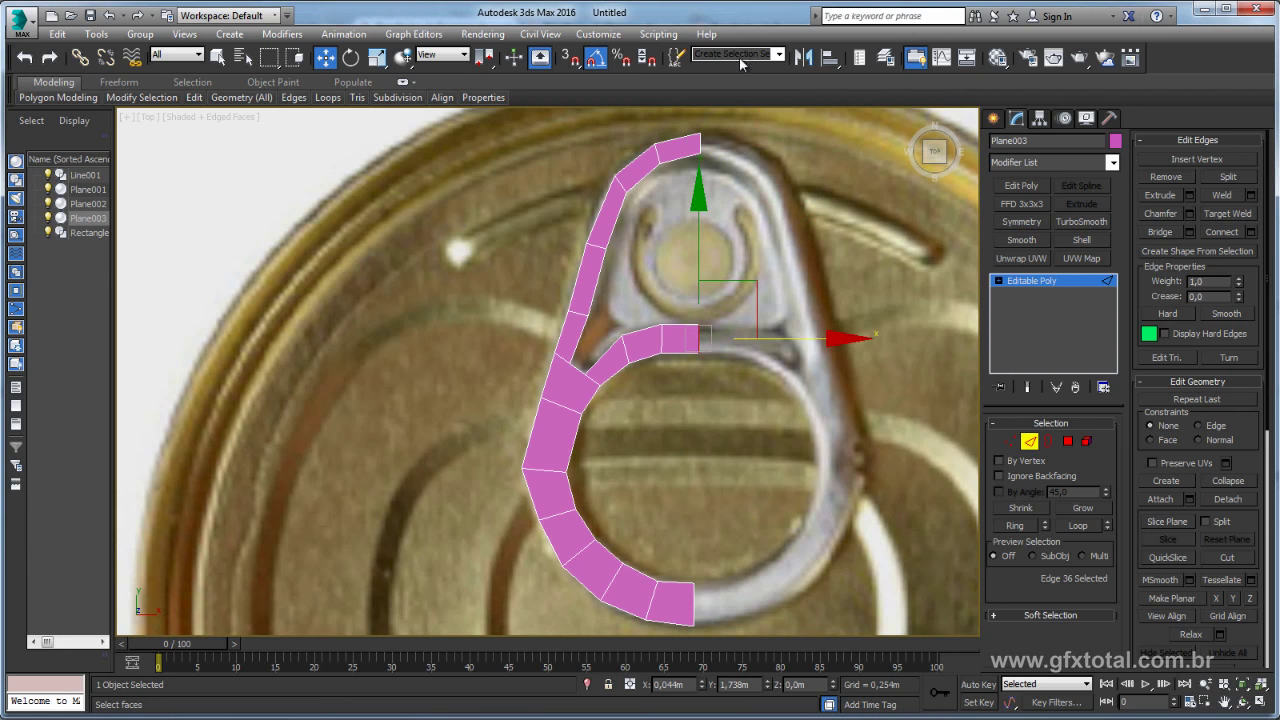
- Add a Symmetry modifier with Flip enabled to mirror the strip into a full ring
left_click(1021, 221)
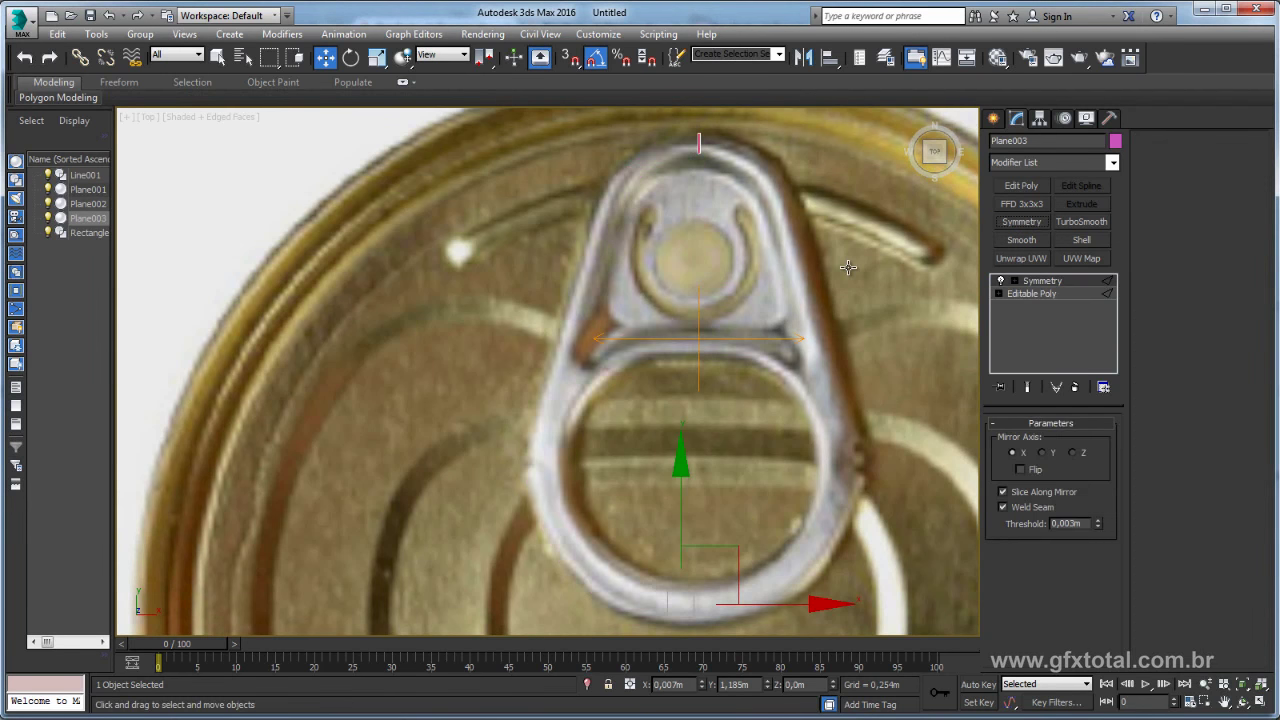
left_click(1021, 469)
middle_click_drag(846, 415, 826, 337, "alt")
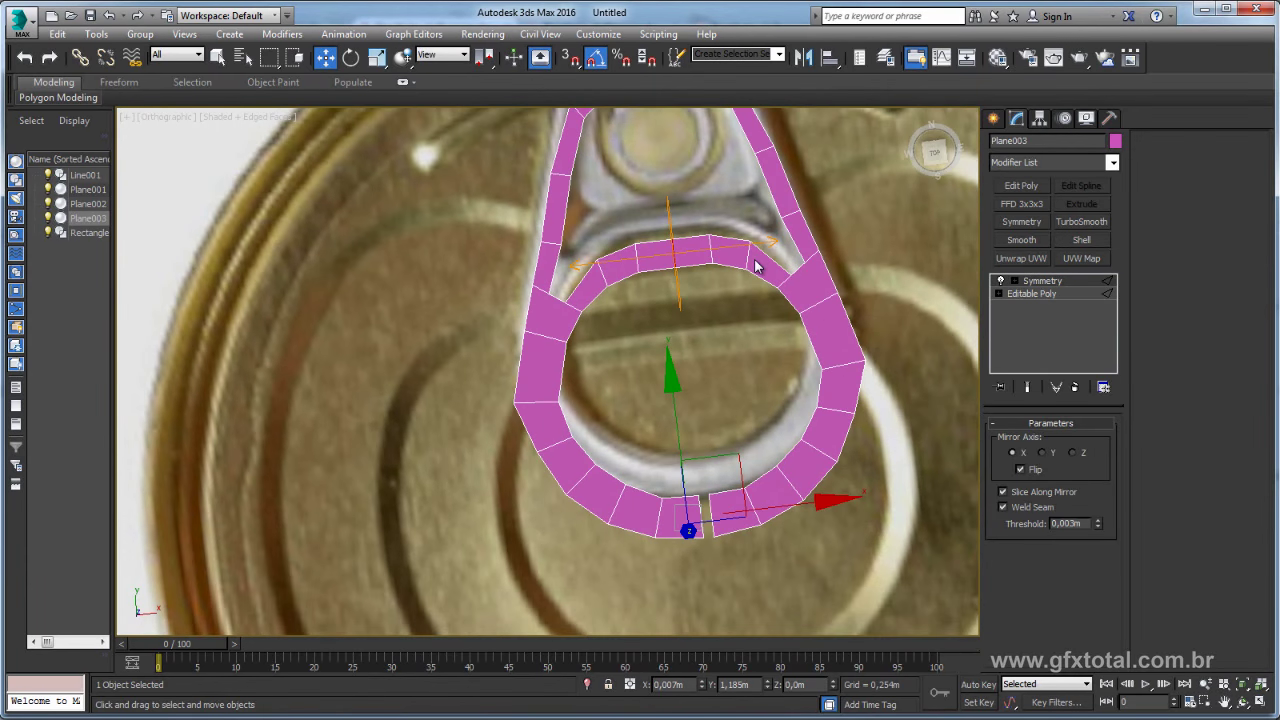
- Convert the mirrored strip to Editable Poly and select the seam edge at the ring's bottom
right_click(755, 255)
left_click(954, 429)
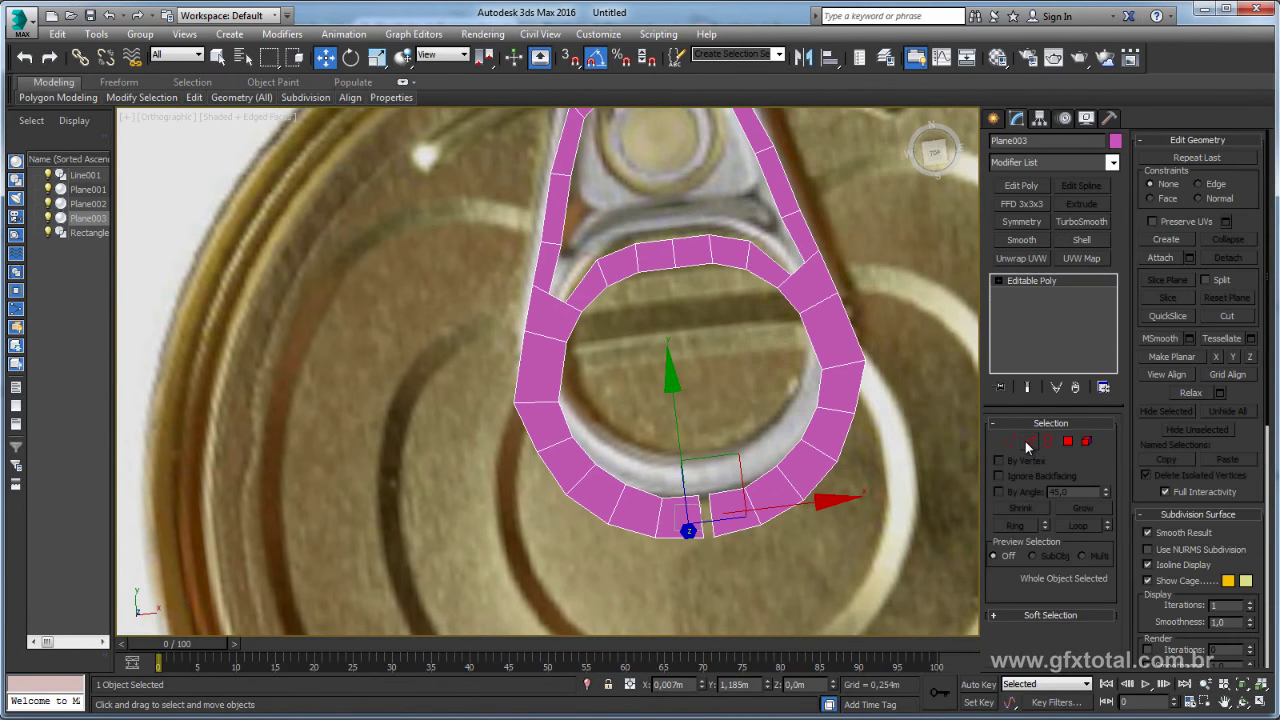
key("2")
left_click(706, 527)
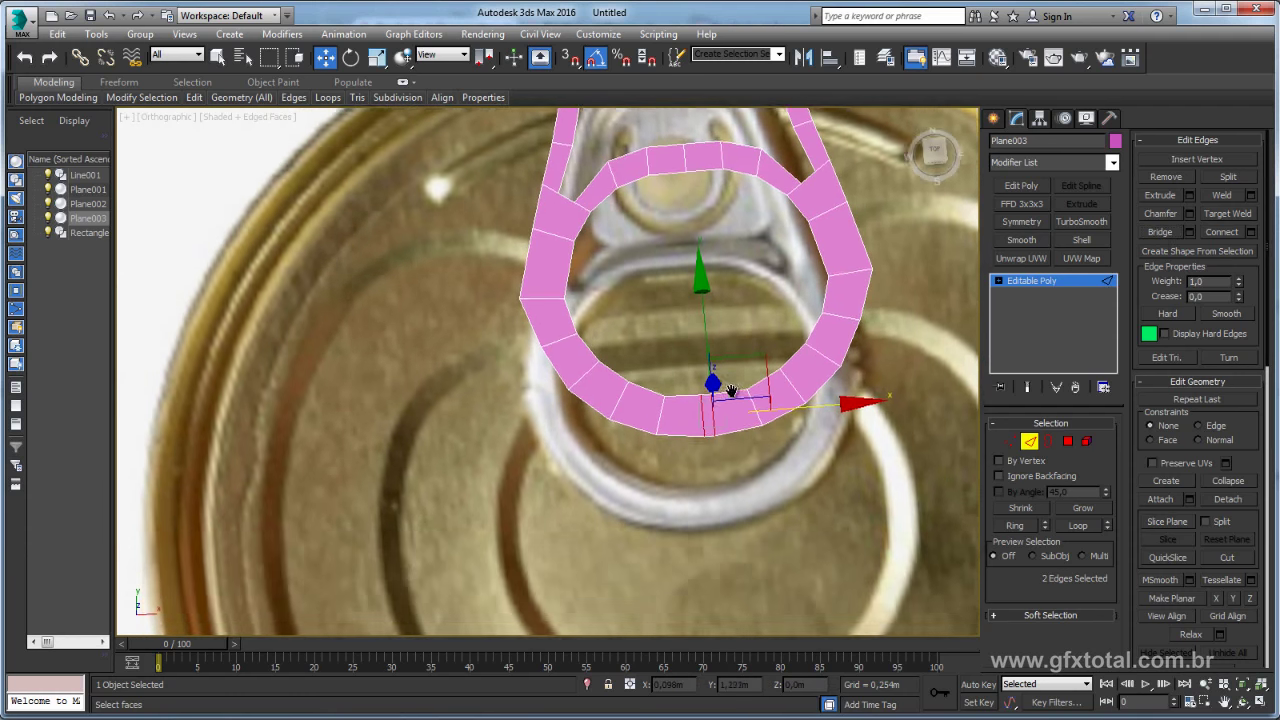
- Remove the pair of seam edges at the ring's bottom
scroll(705, 520, "up", 2)
scroll(690, 490, "up", 4)
left_click(686, 486)
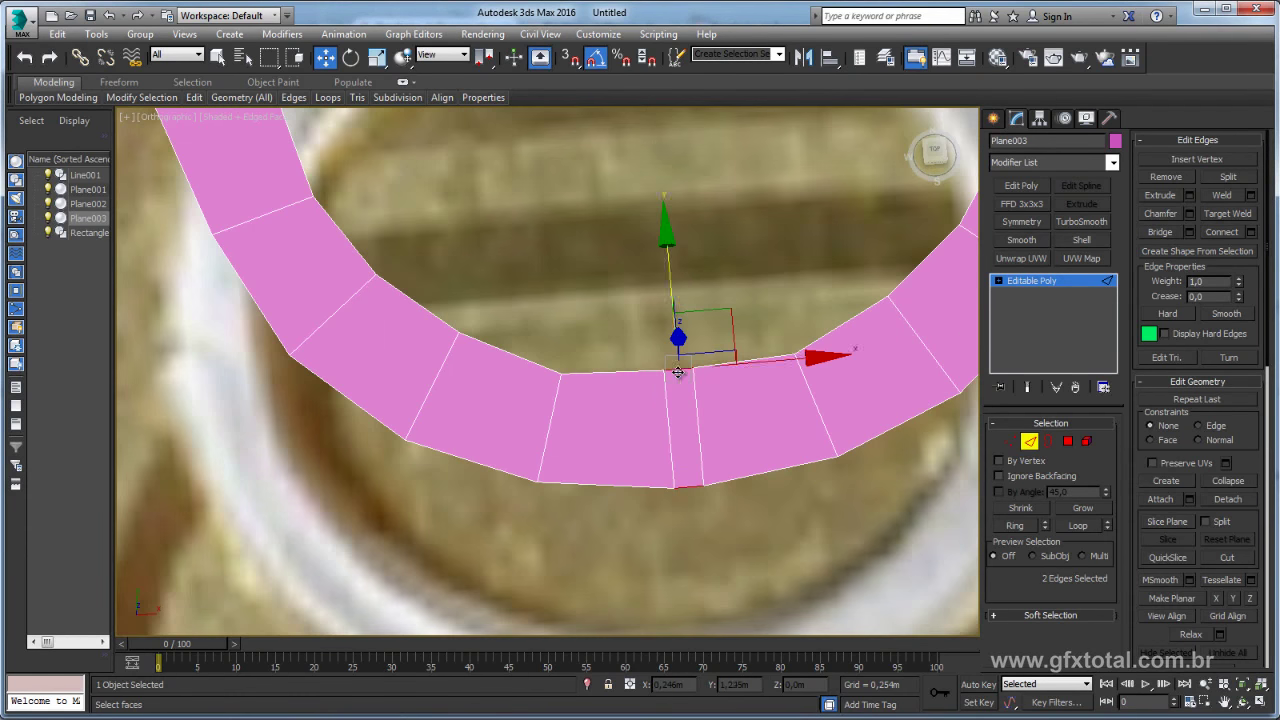
left_click(700, 453)
left_click(671, 451, "ctrl")
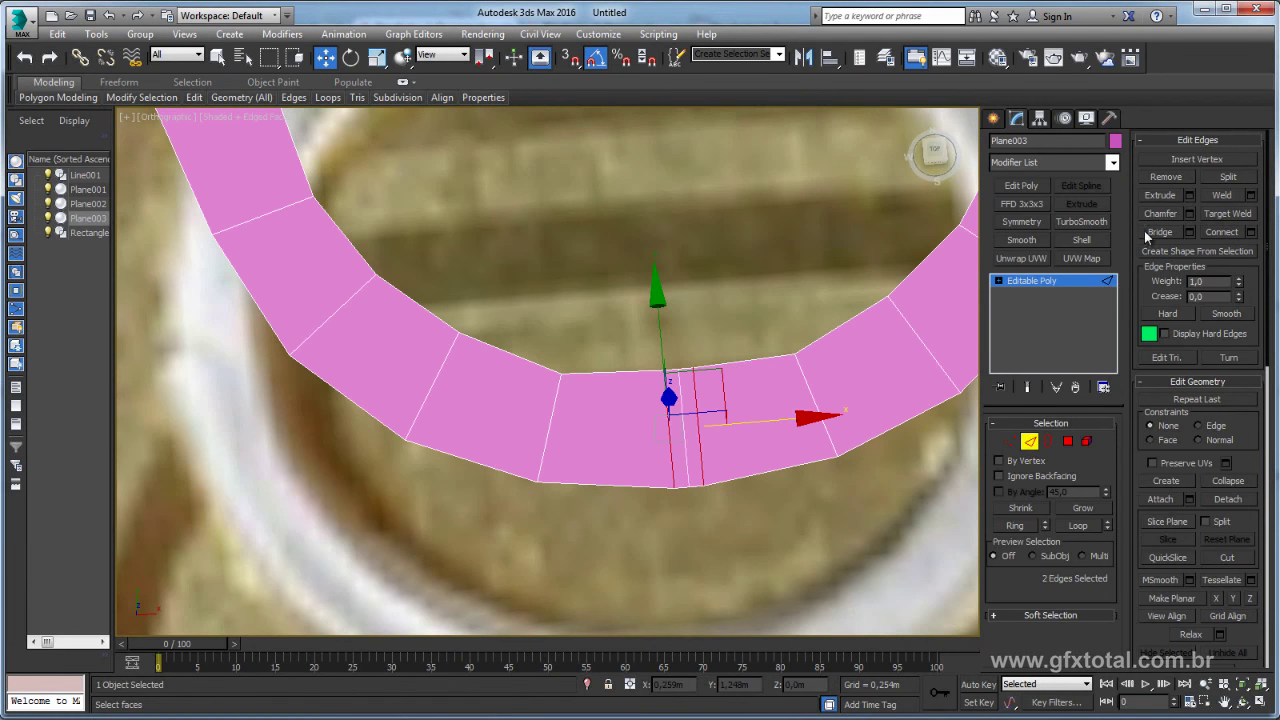
left_click(1162, 175)
scroll(720, 287, "down", 5)
middle_click_drag(728, 281, 682, 434)
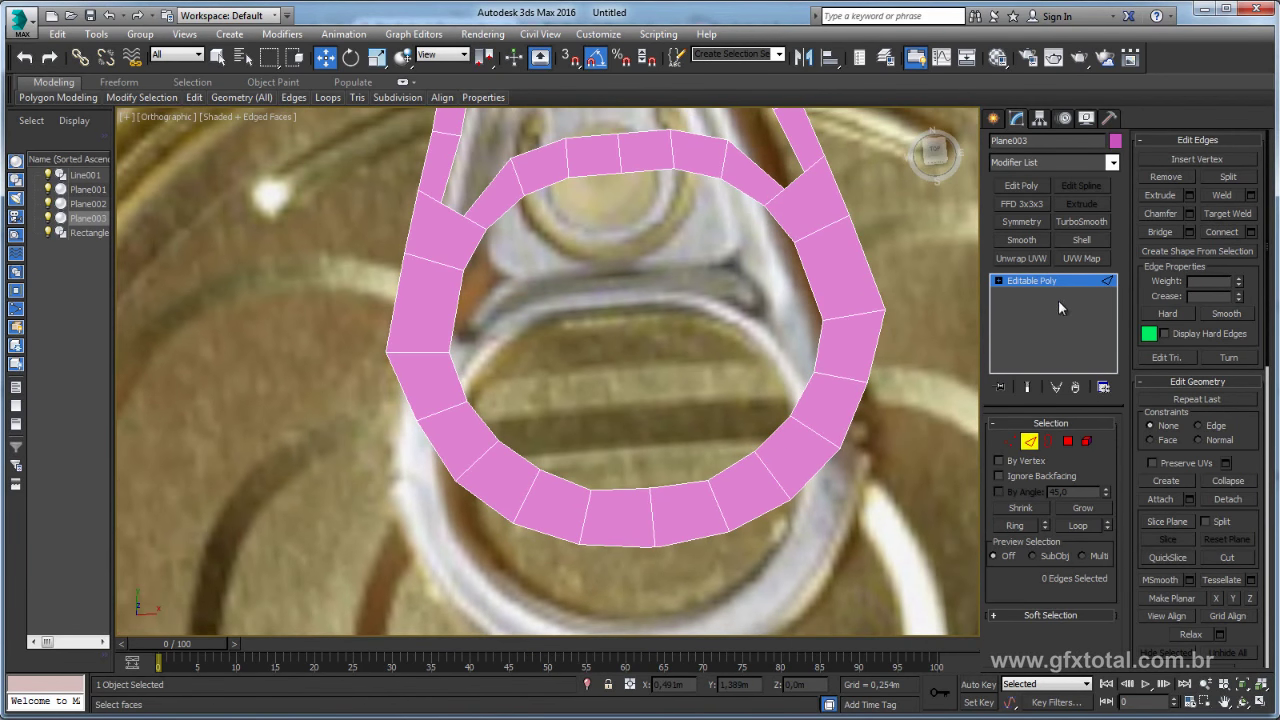
- Select the middle seam vertices, convert to the two doubled seam edges and remove them
left_click(1010, 441)
scroll(680, 480, "up", 5)
scroll(710, 385, "up", 3)
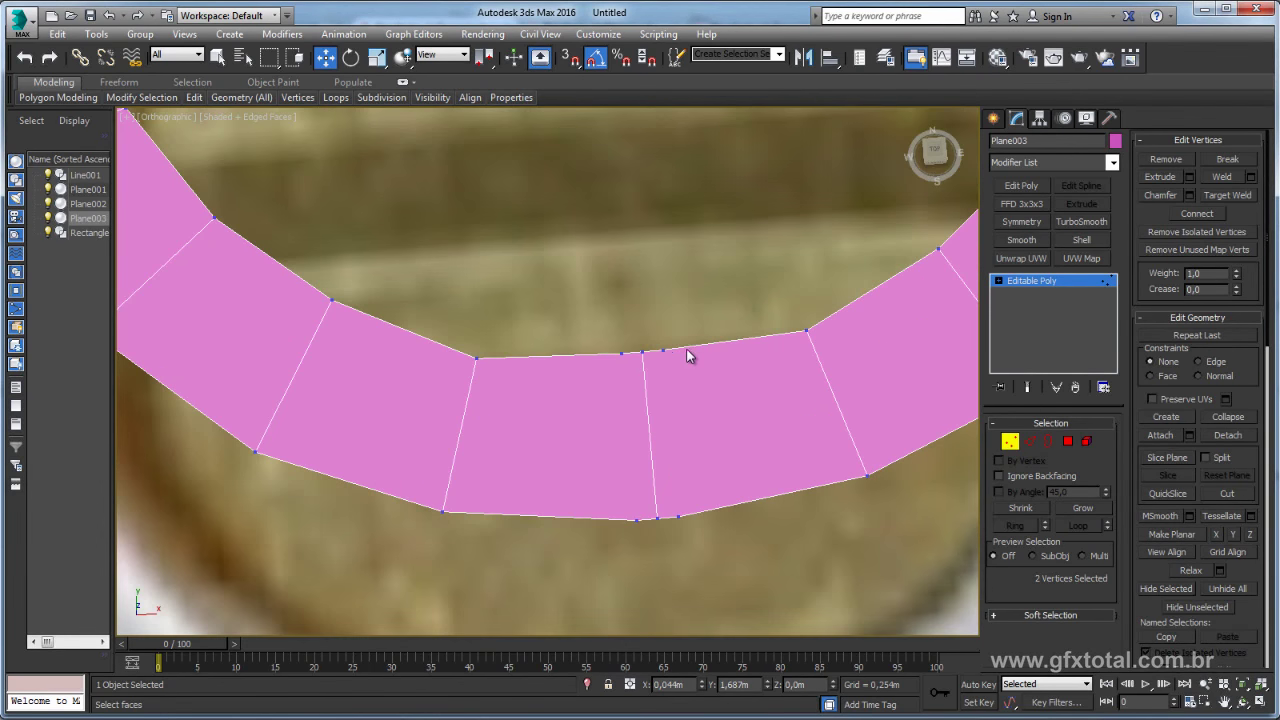
left_click(621, 352)
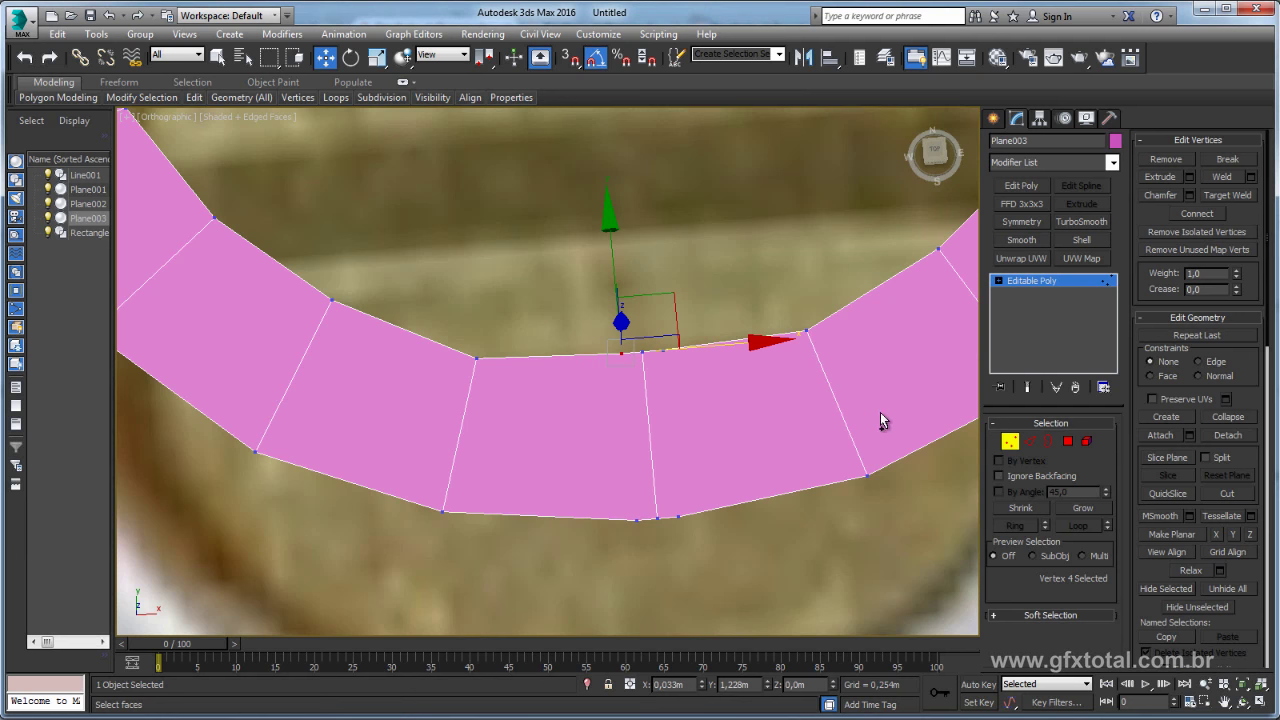
left_click(880, 420)
left_click(1030, 442)
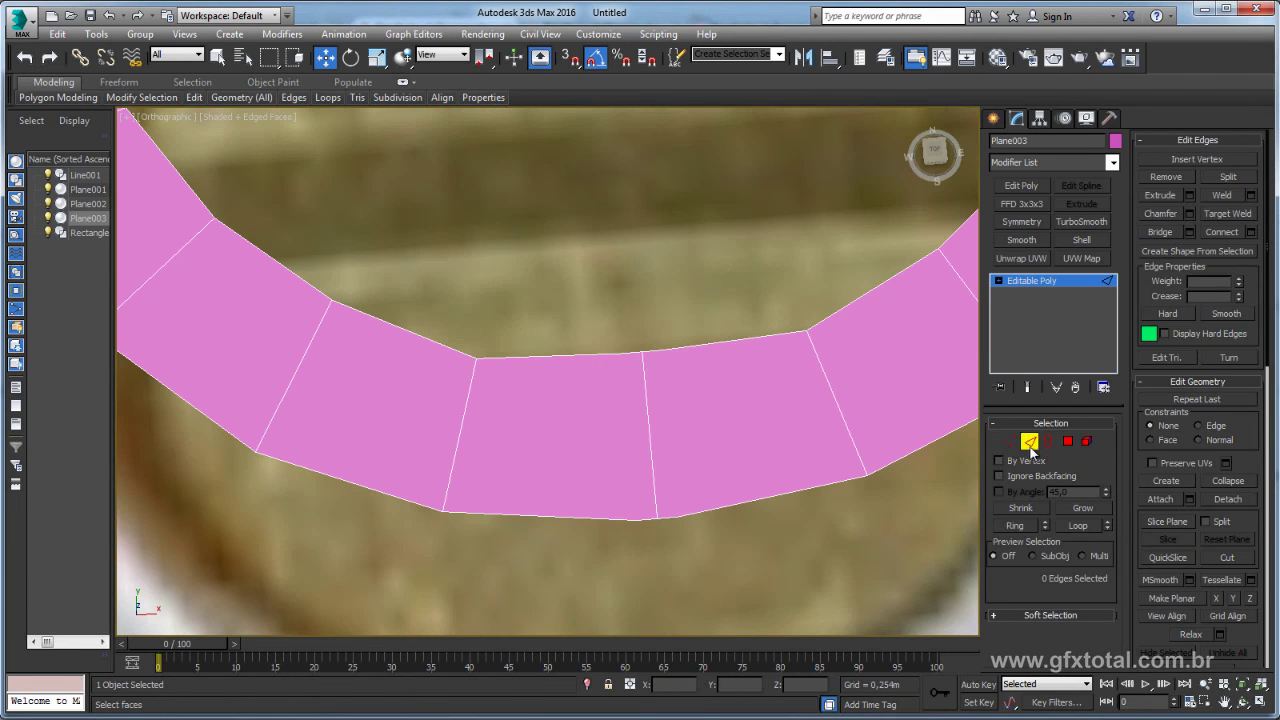
left_click(1174, 176)
scroll(708, 289, "down", 5)
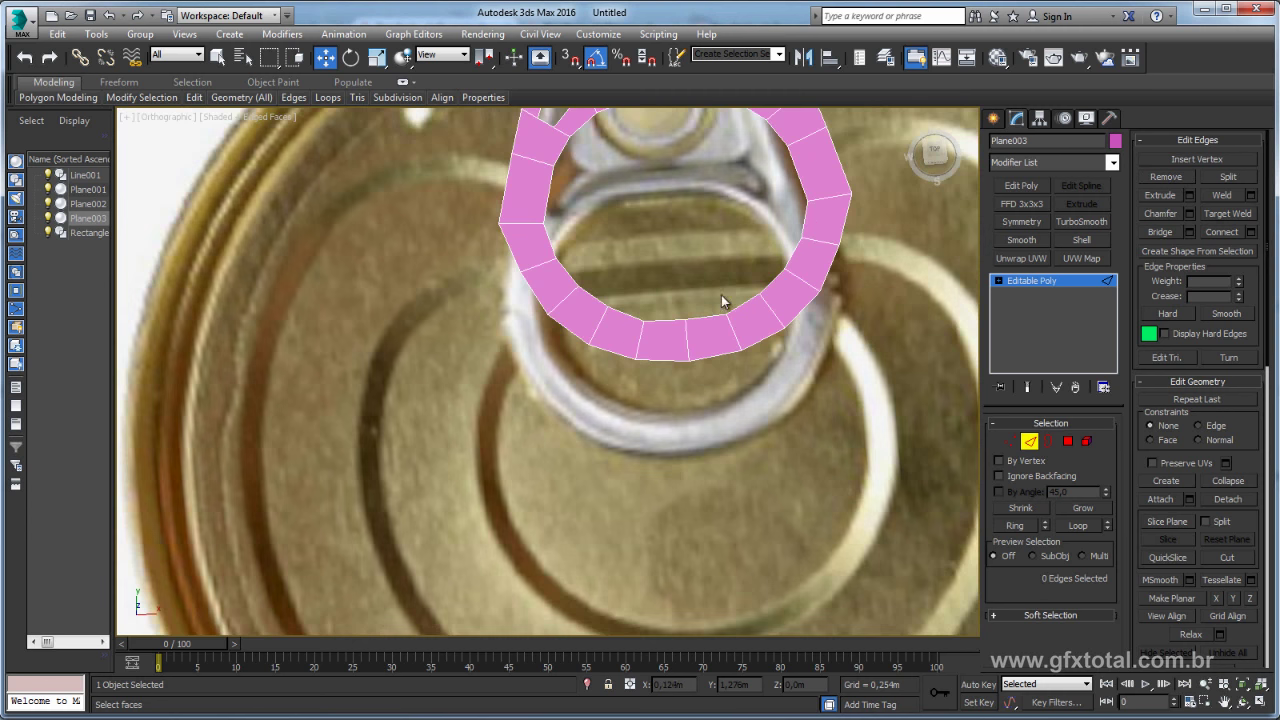
middle_click_drag(726, 300, 683, 372)
scroll(709, 283, "up", 2)
middle_click_drag(709, 283, 709, 359)
scroll(709, 359, "up", 3)
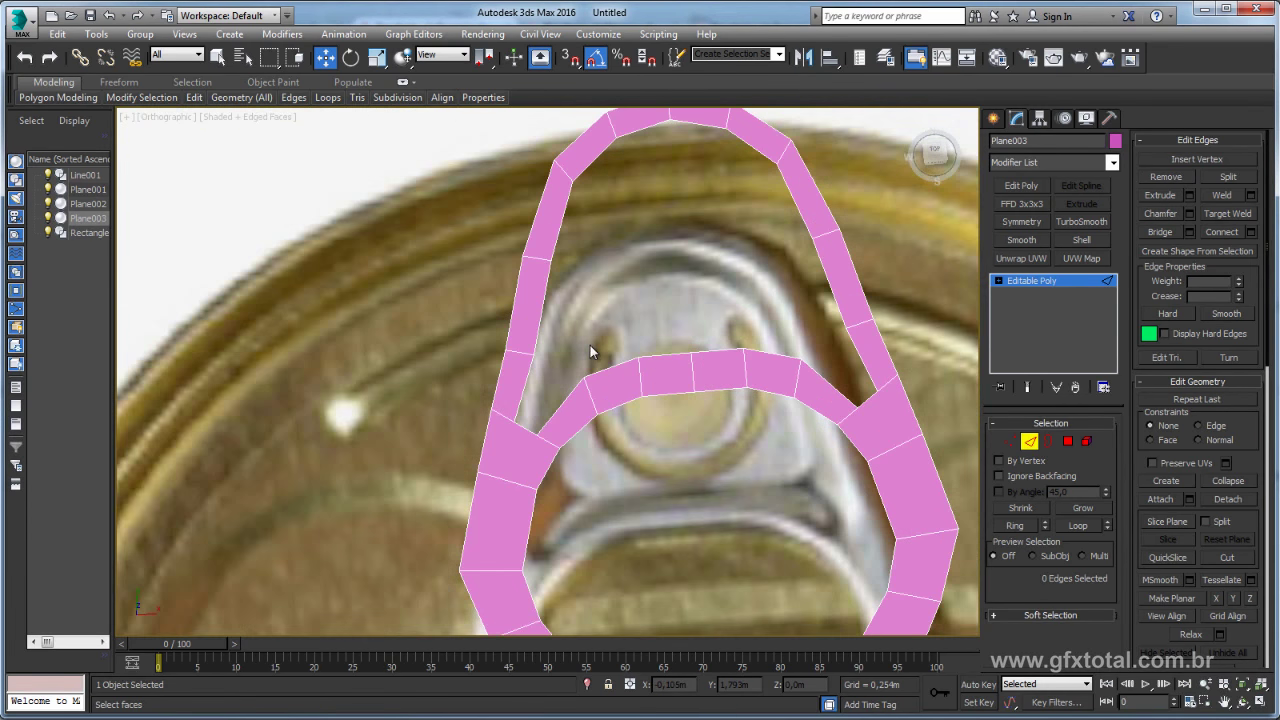
- Ring-select the lower ring's crossing edges and Connect them with 2 segments
middle_click_drag(590, 345, 590, 210)
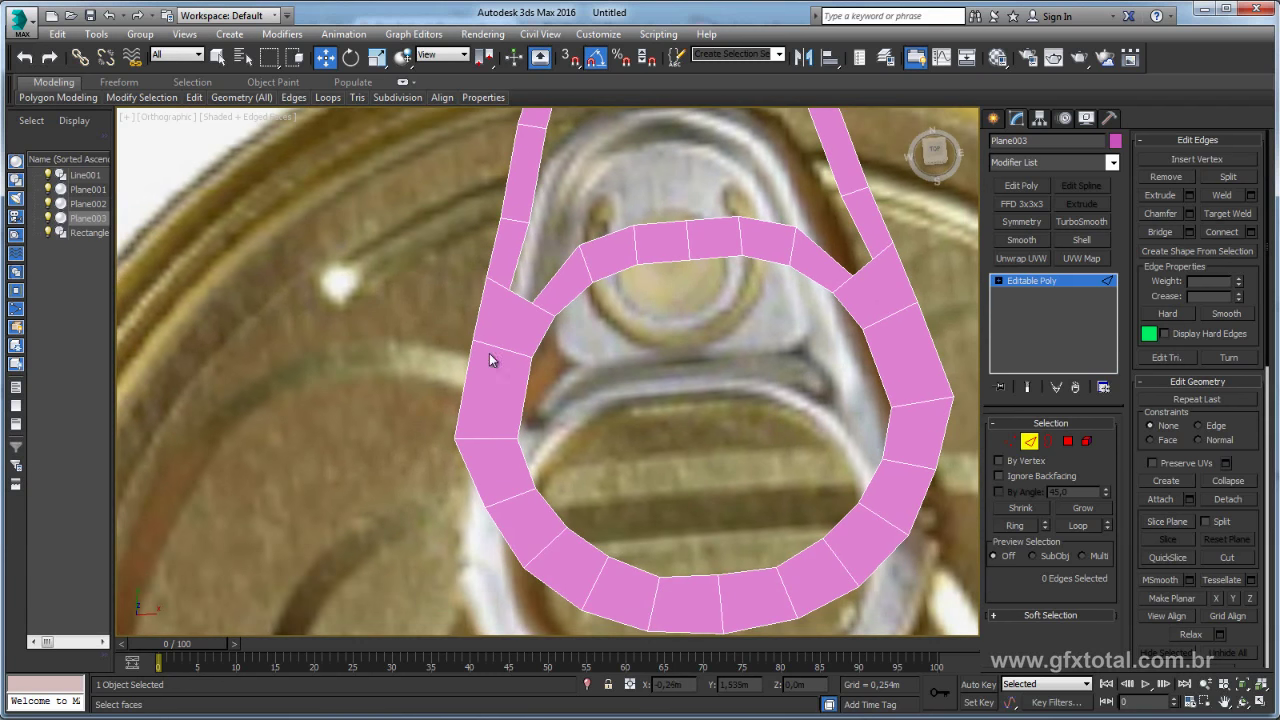
left_click(503, 352)
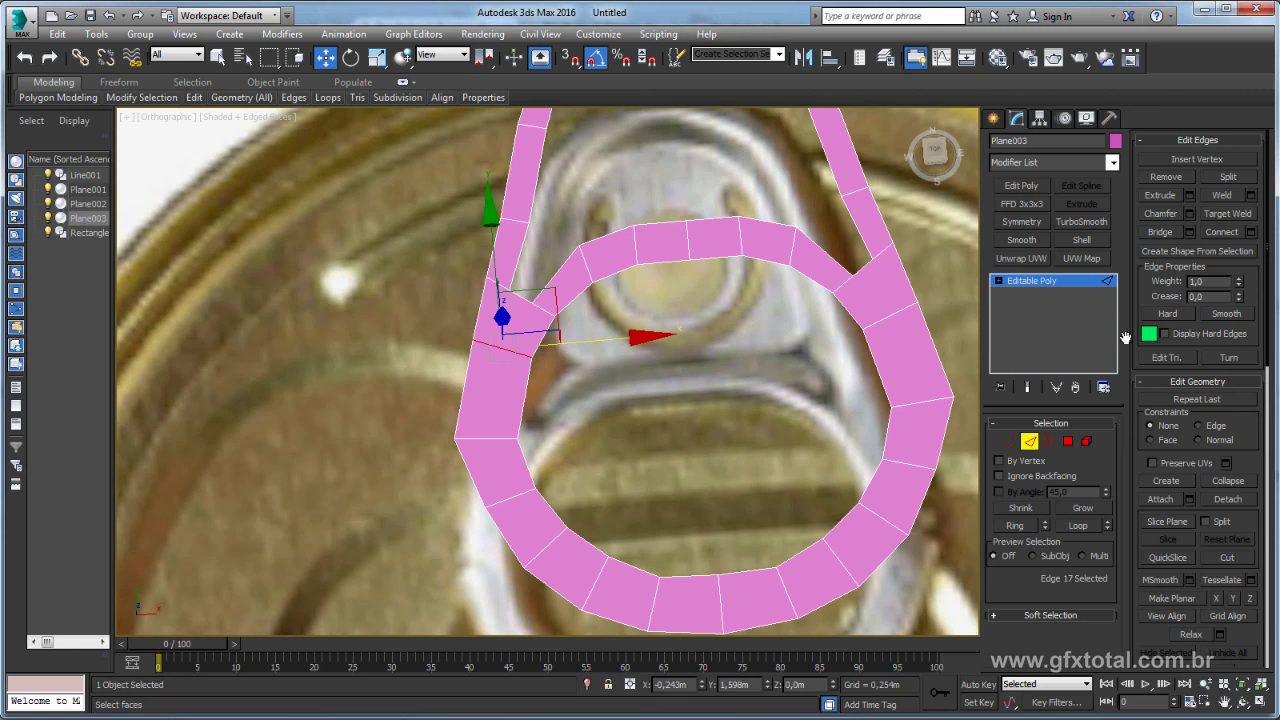
left_click(1016, 526)
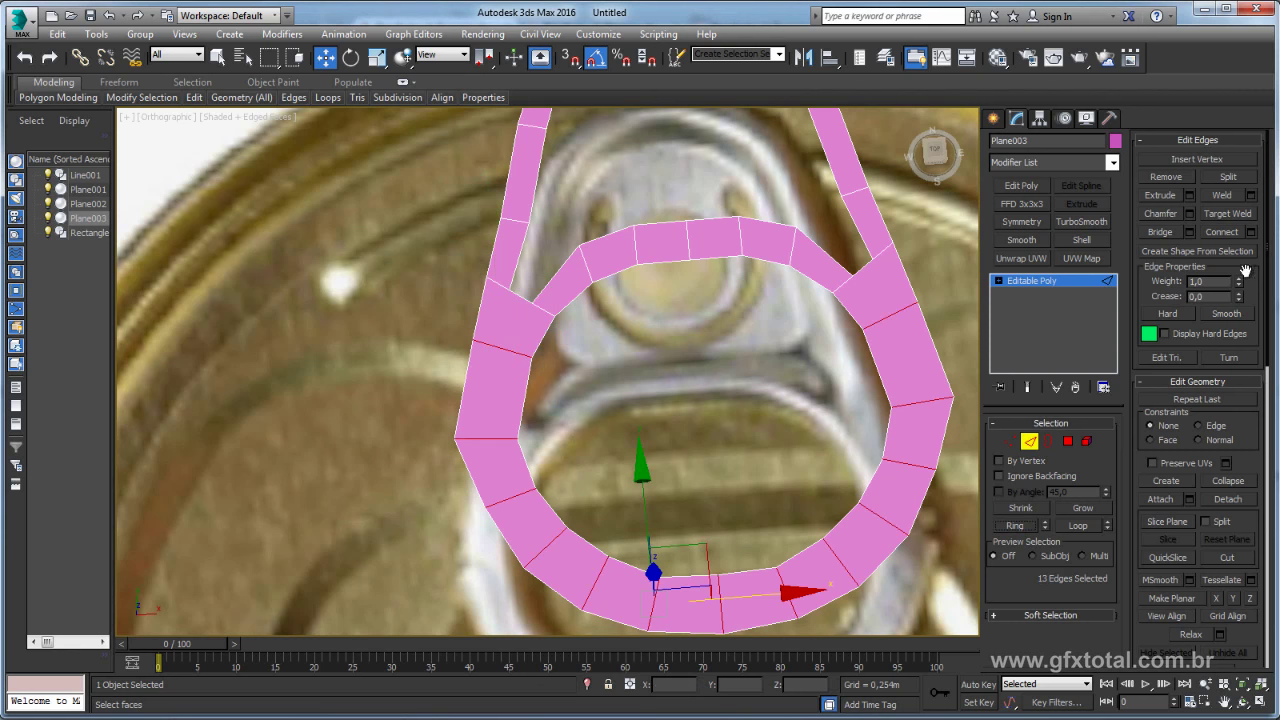
left_click(1249, 233)
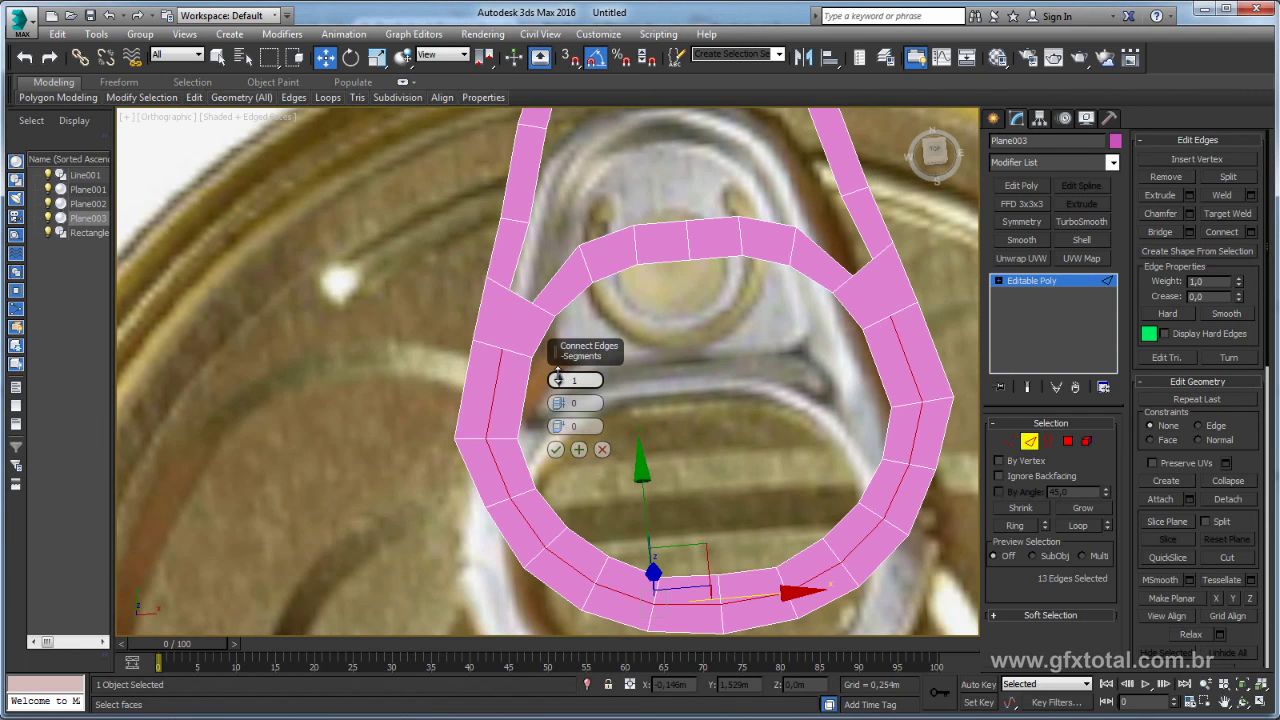
left_click_drag(558, 378, 558, 368)
left_click(555, 449)
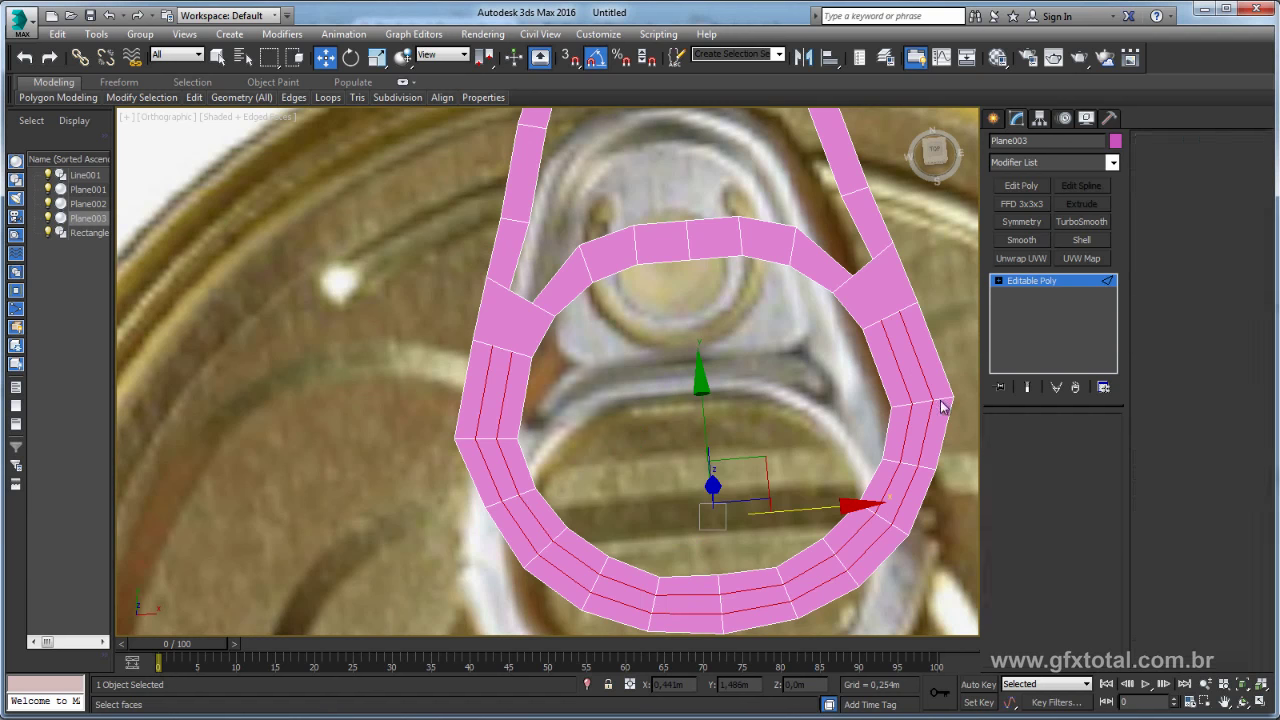
- Select the strap junction vertices and move the right junction's two vertices up and right
key("1")
left_click(532, 302)
left_click(512, 350, "ctrl")
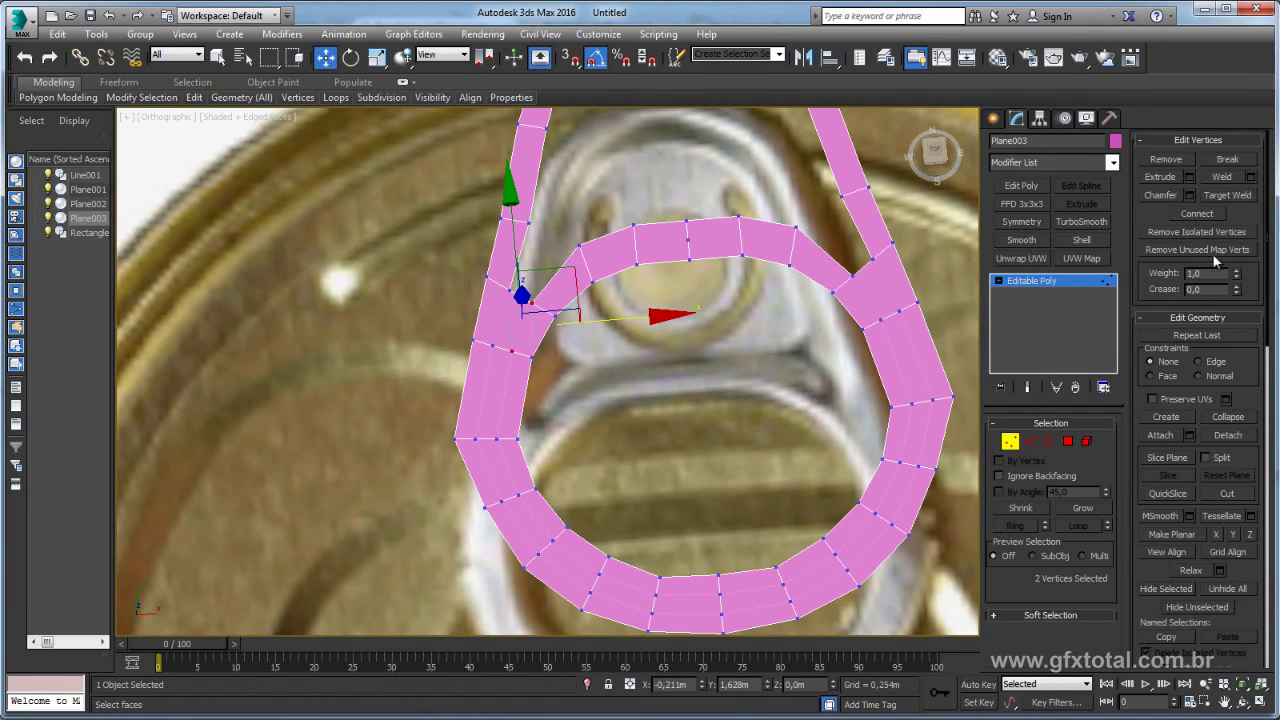
left_click(494, 349)
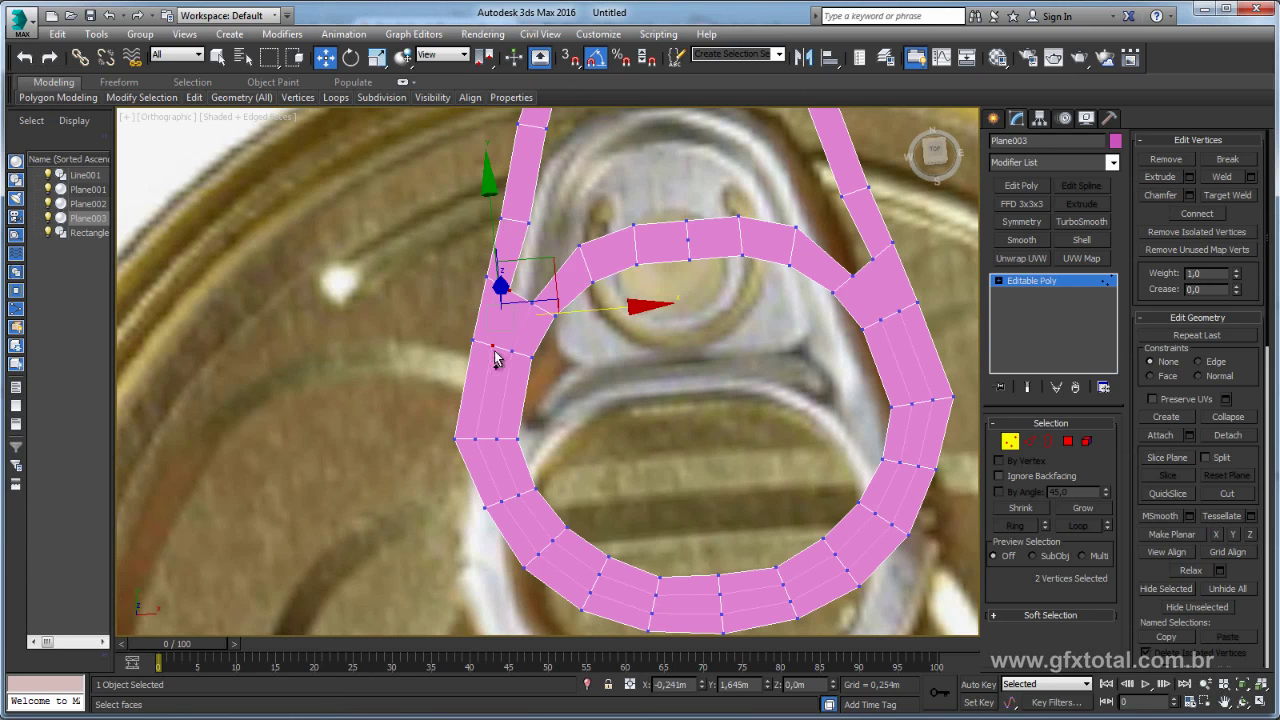
left_click(846, 286)
left_click(878, 318, "ctrl")
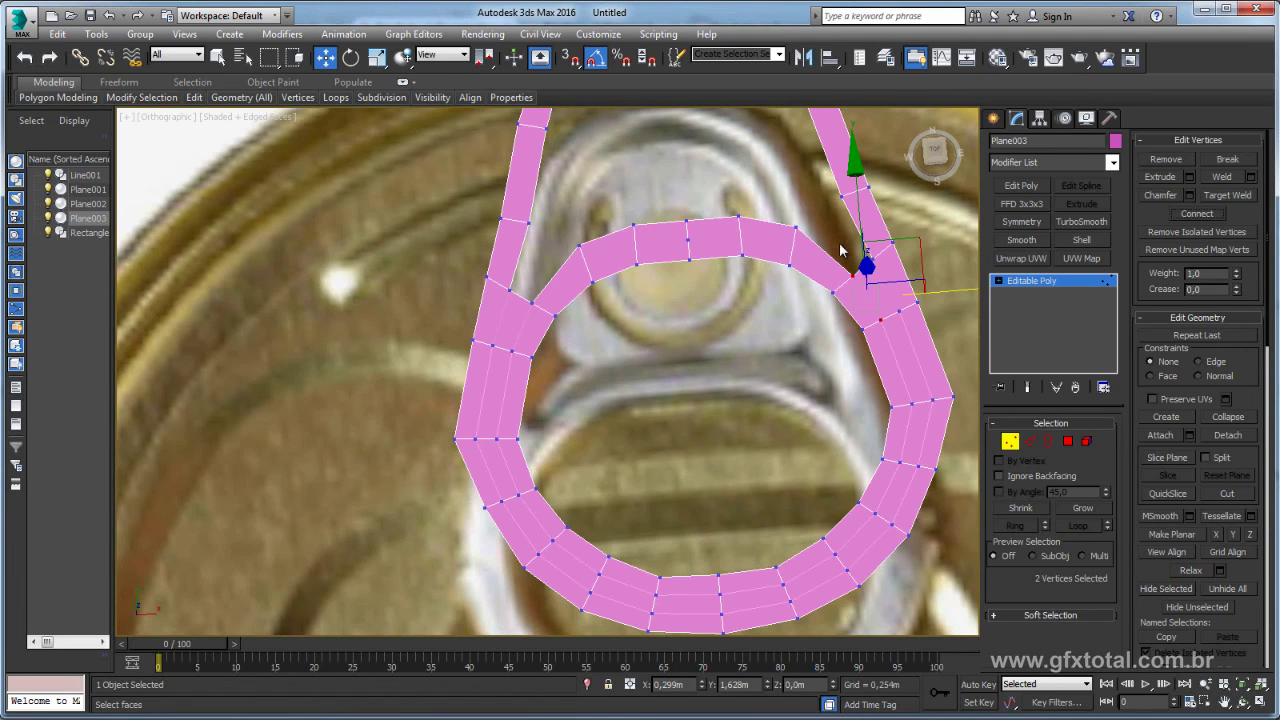
left_click_drag(880, 267, 900, 253)
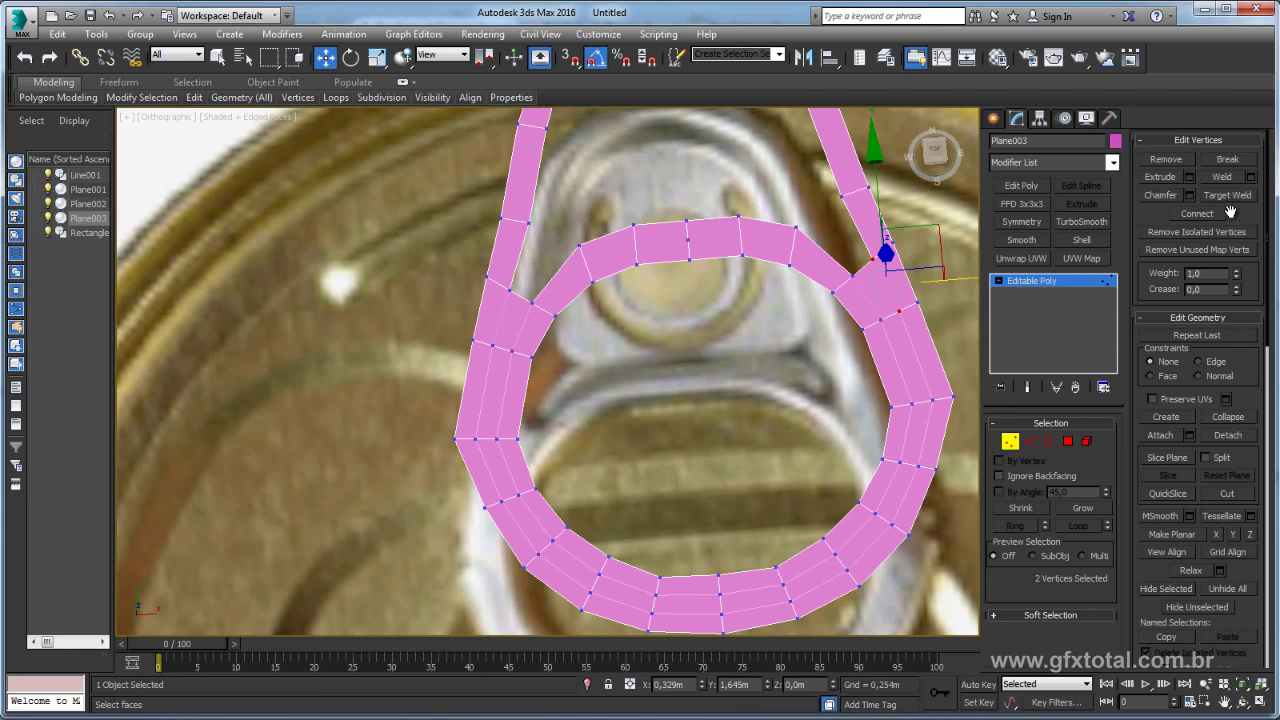
scroll(775, 312, "up", 2)
middle_click_drag(775, 312, 739, 380)
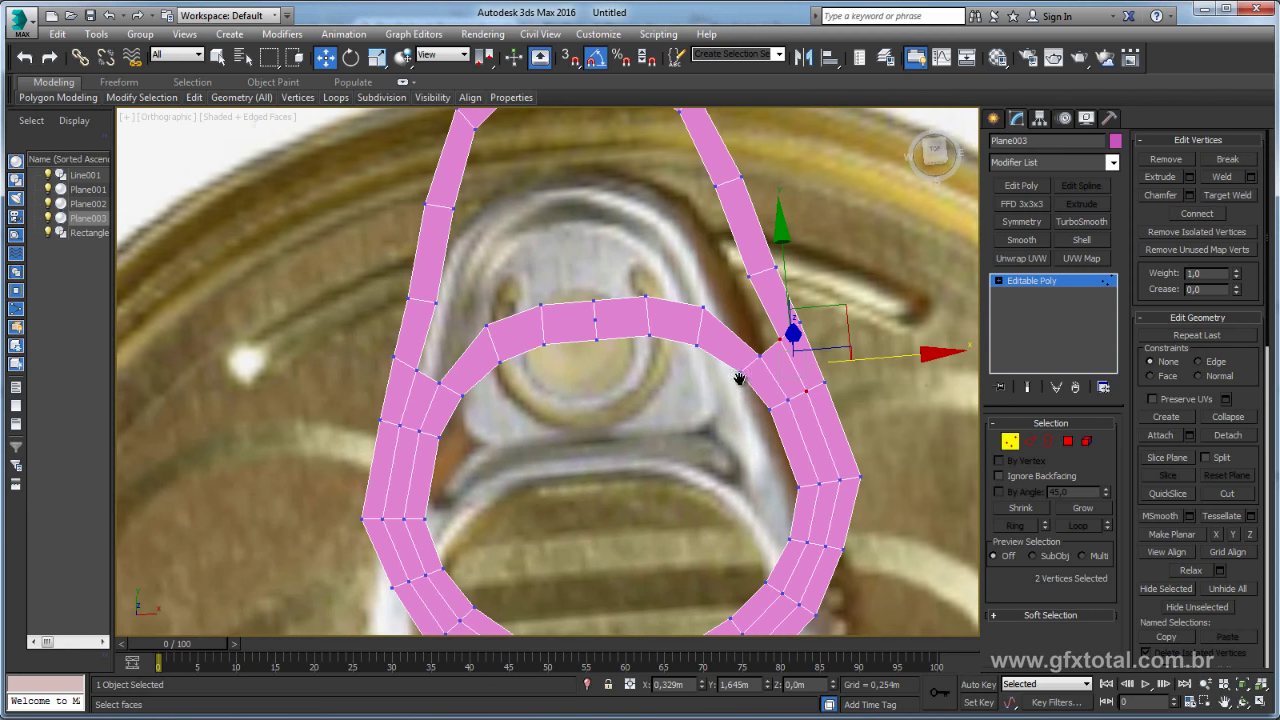
left_click(1035, 289)
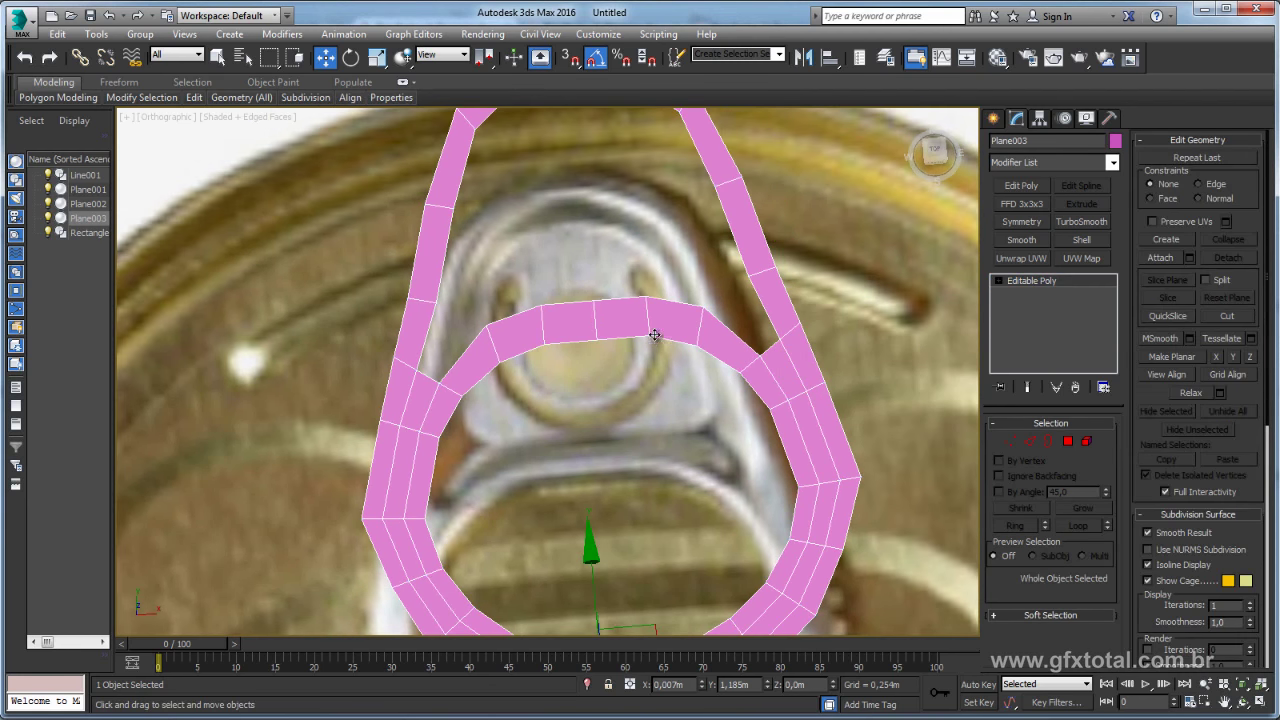
- In Top view, extrude a new polygon up-left from an edge atop the inner loop
key("t")
scroll(621, 277, "up", 2)
scroll(621, 277, "up", 2)
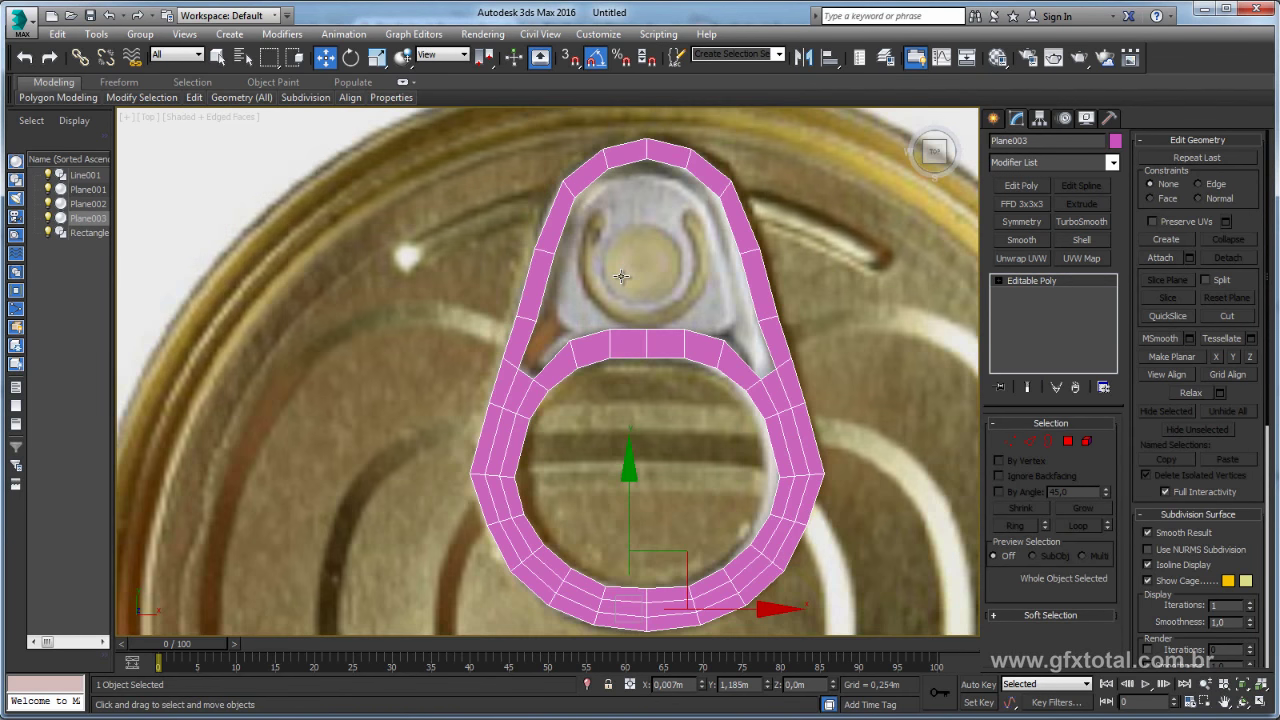
scroll(621, 277, "up", 2)
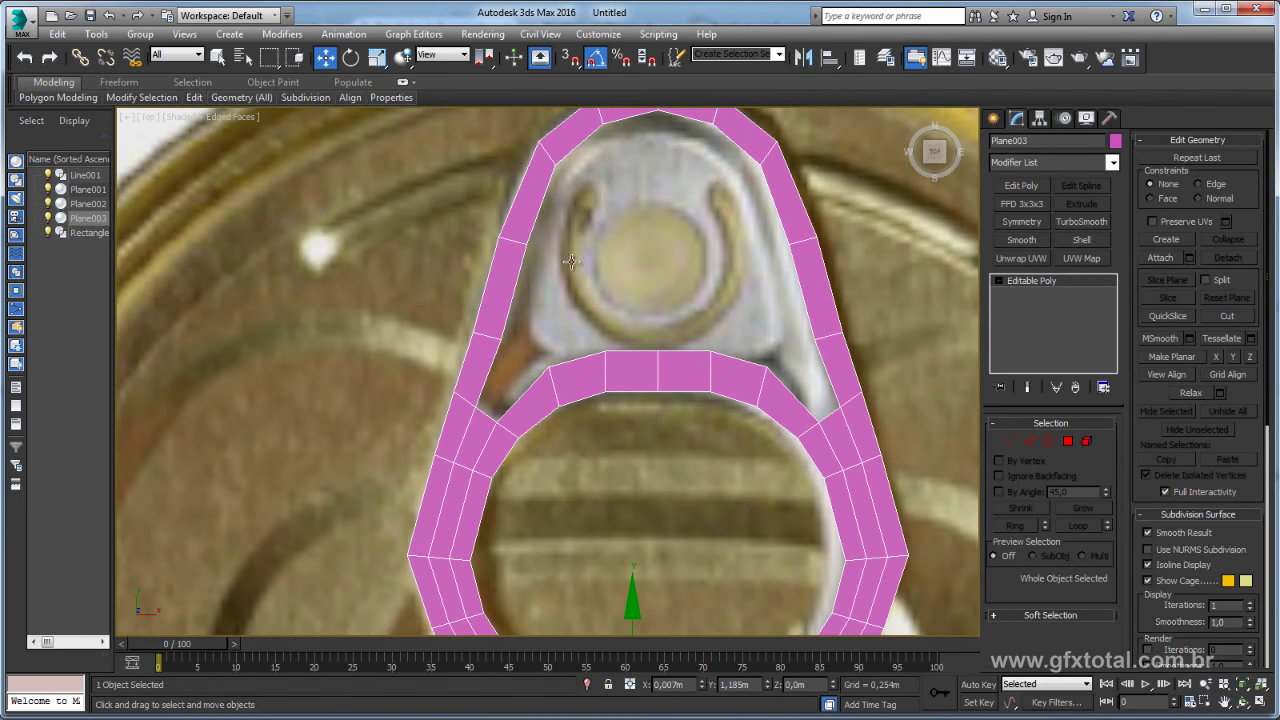
left_click(1029, 441)
left_click(577, 358)
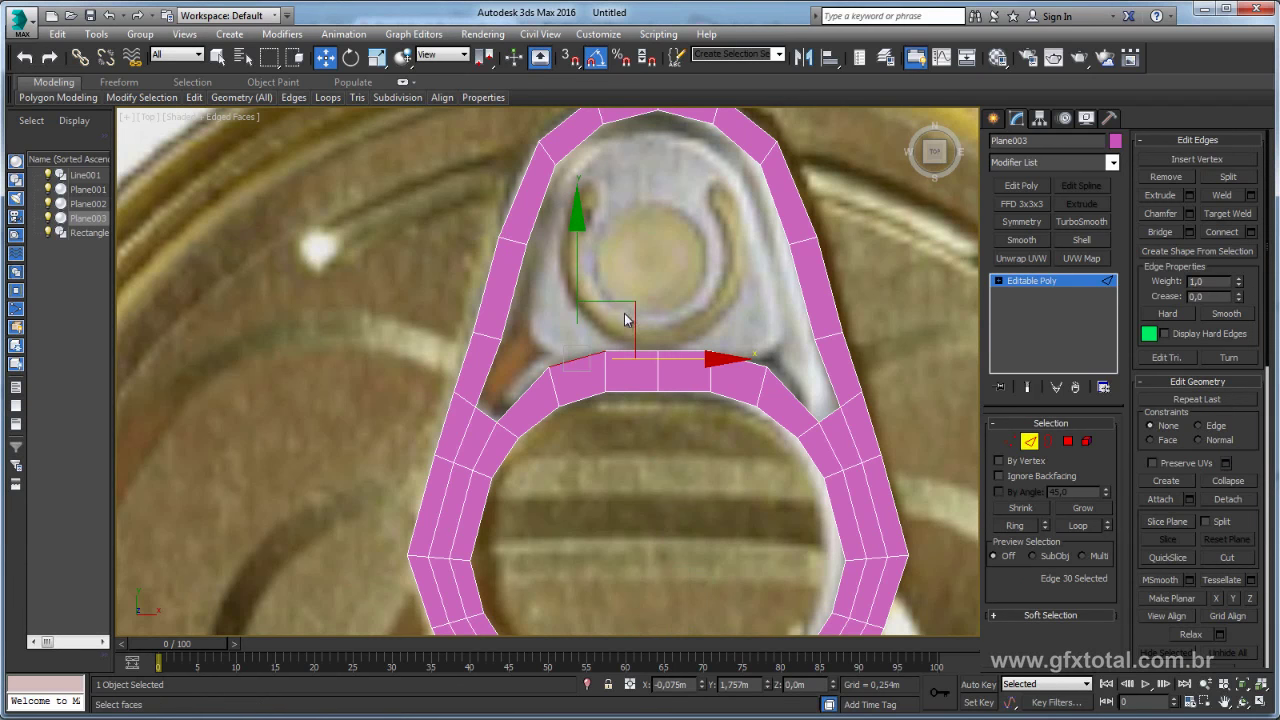
mouse_move(625, 320)
left_mouse_down("shift")
mouse_move(603, 305)
mouse_move(583, 351)
mouse_move(592, 313)
left_mouse_up("shift")
key("r")
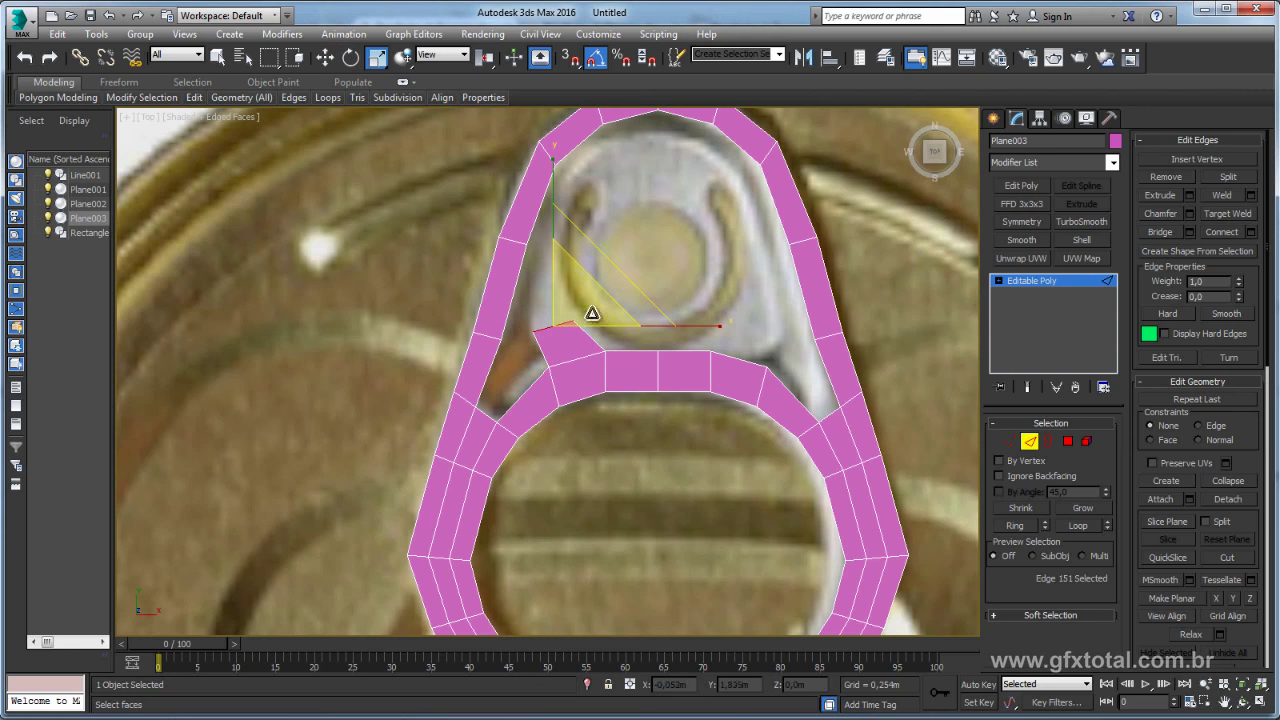
key("w")
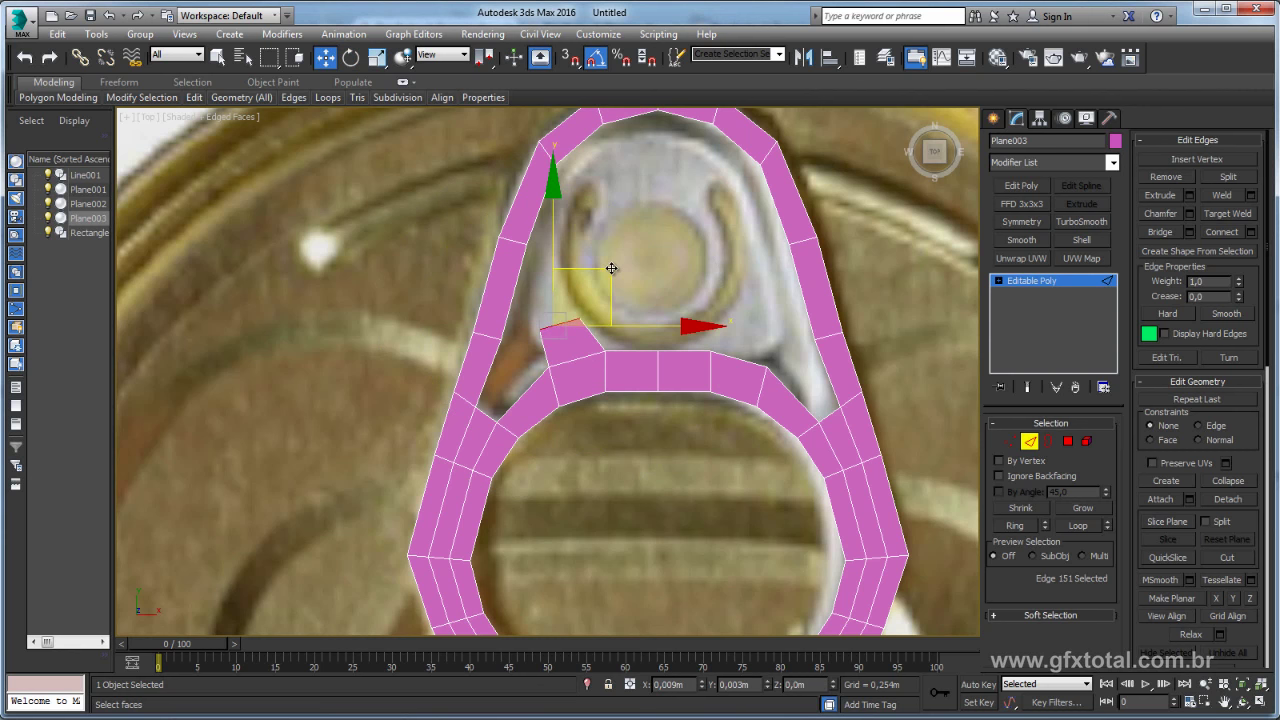
key("e")
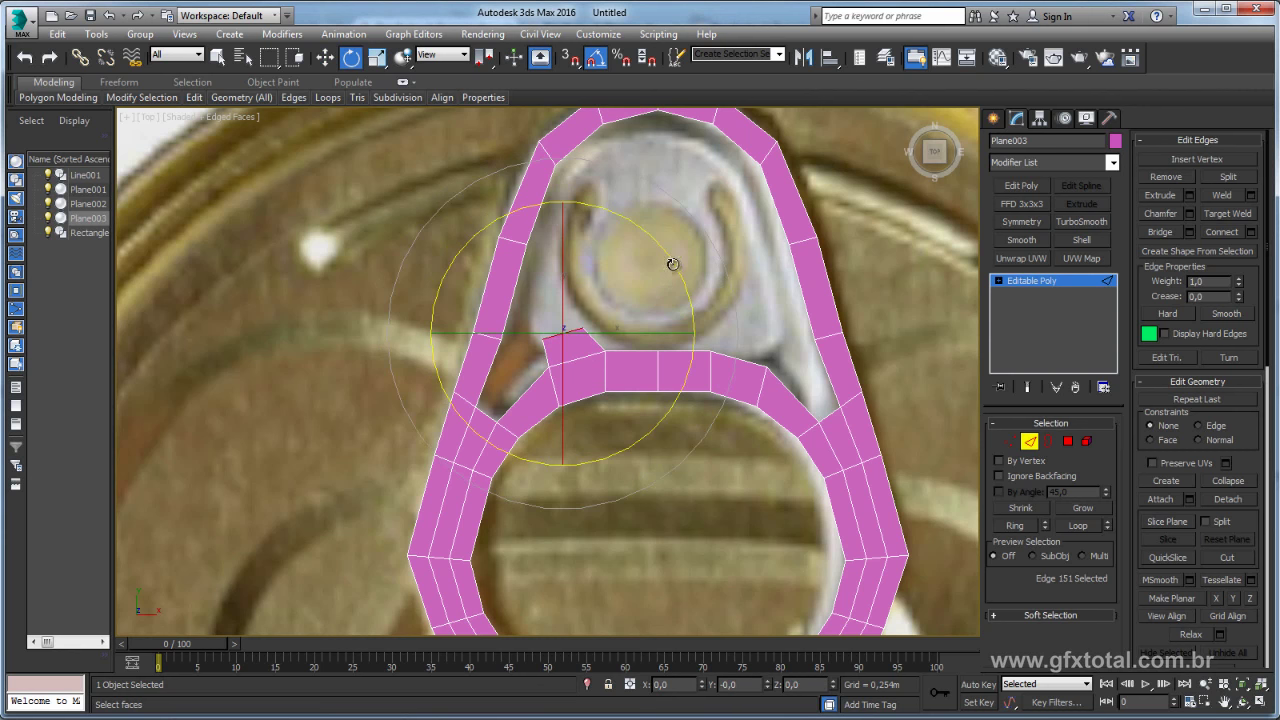
key("r")
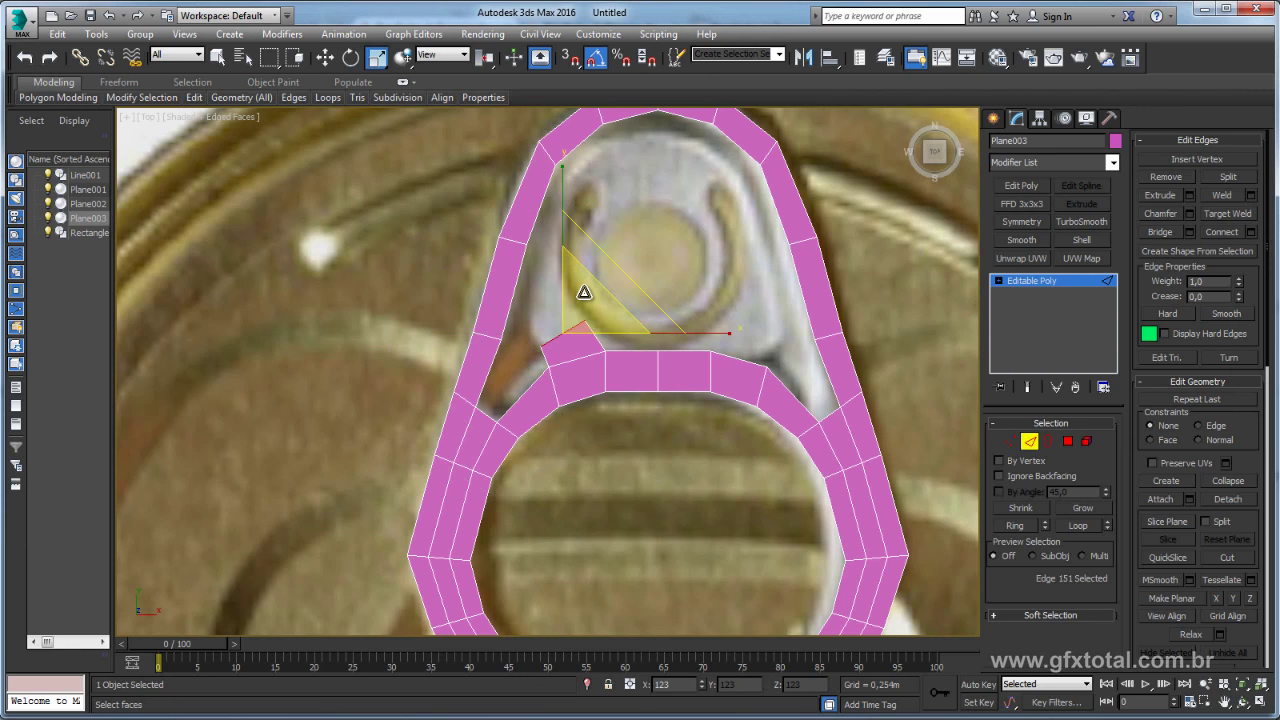
key("w")
- Extrude further polygons up along the tab toward the rivet, scaling and rotating each new edge
mouse_move(608, 286)
left_mouse_down("shift")
mouse_move(606, 260)
mouse_move(600, 288)
left_mouse_up("shift")
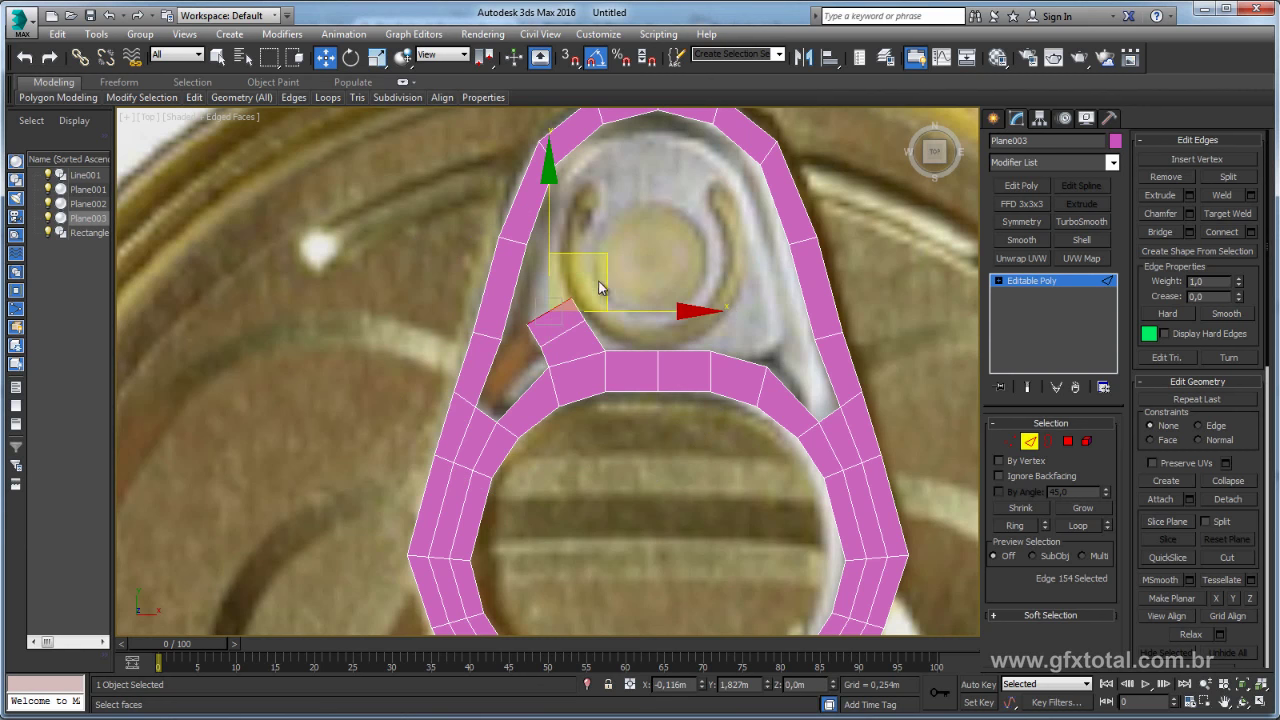
key("r")
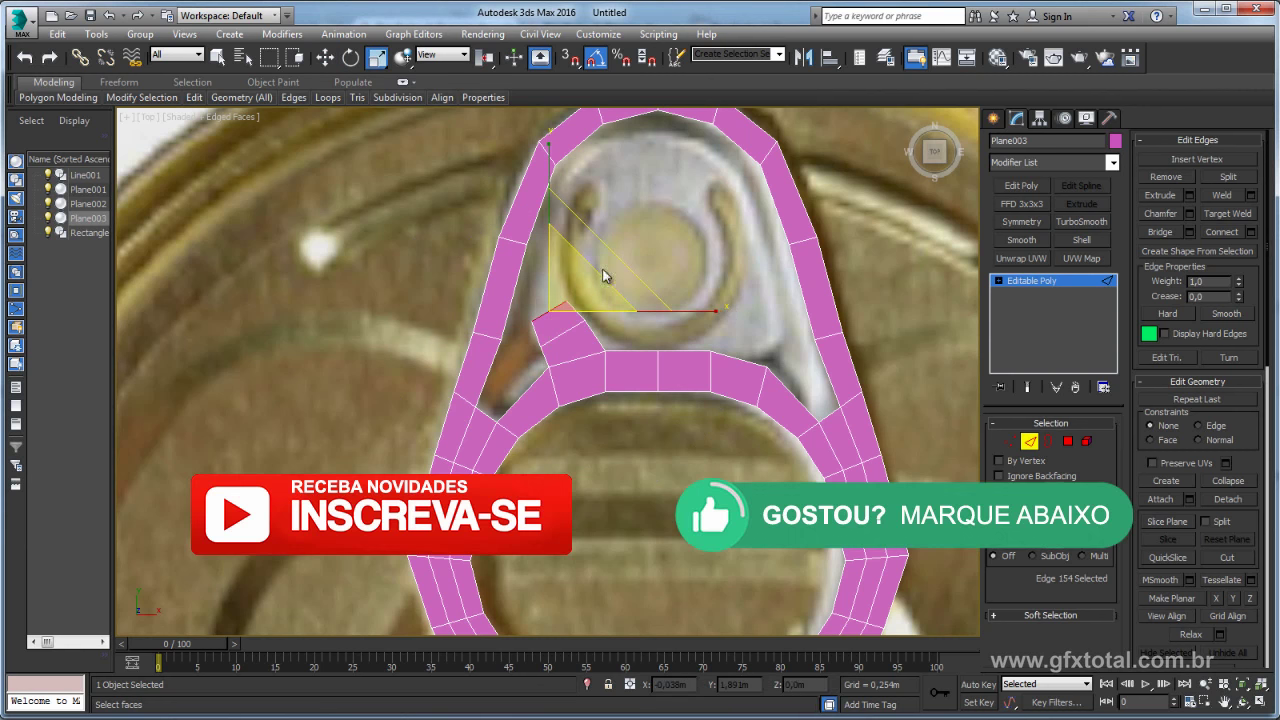
key("e")
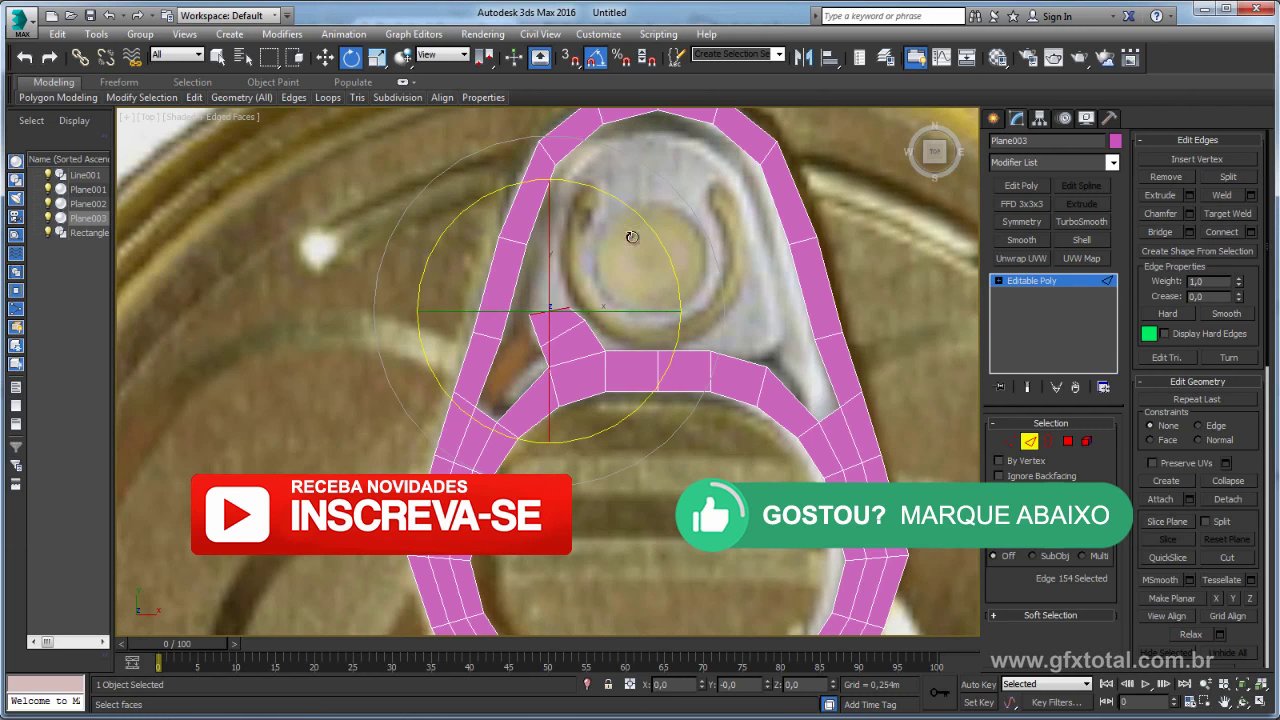
key("w")
left_click_drag(604, 254, 604, 195, "shift")
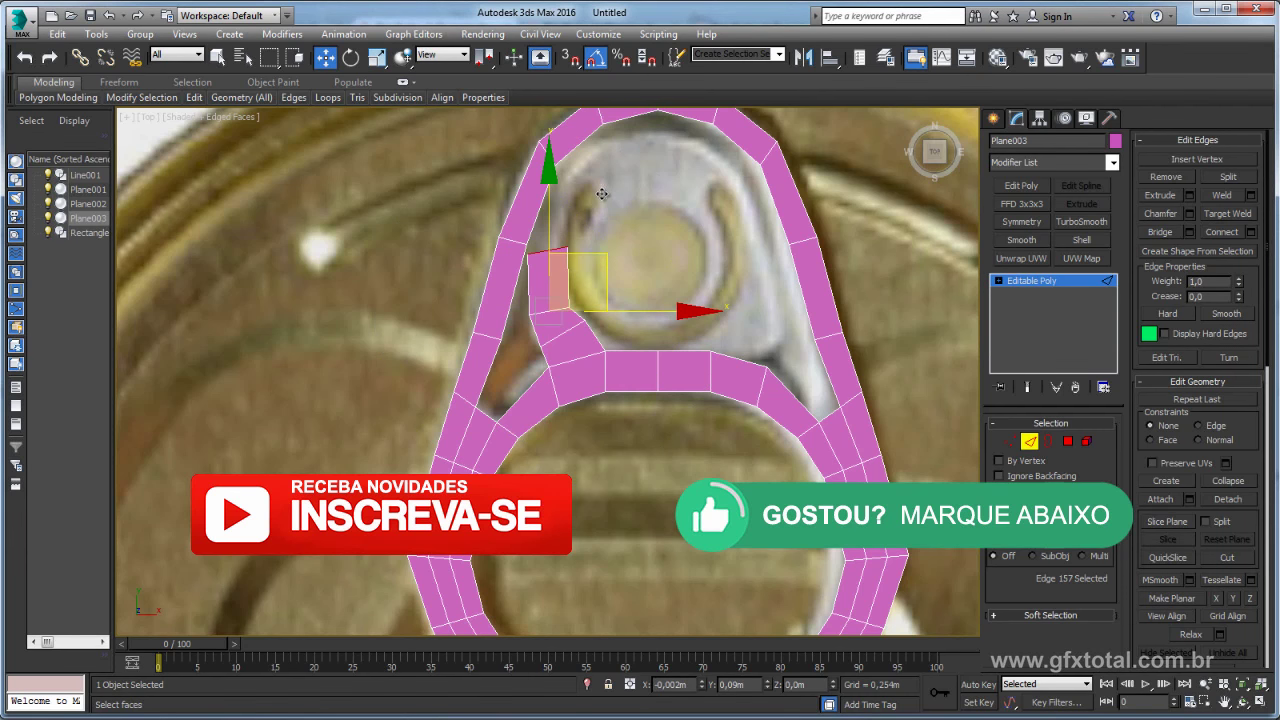
key("r")
key("e")
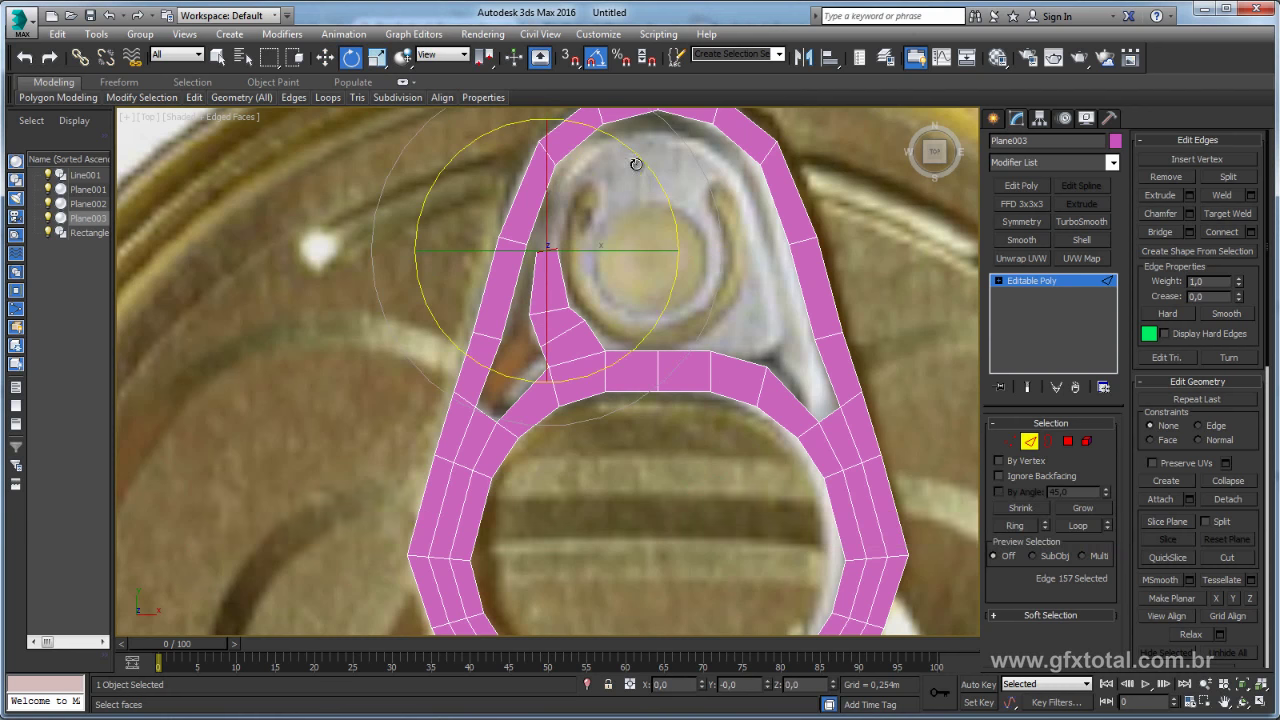